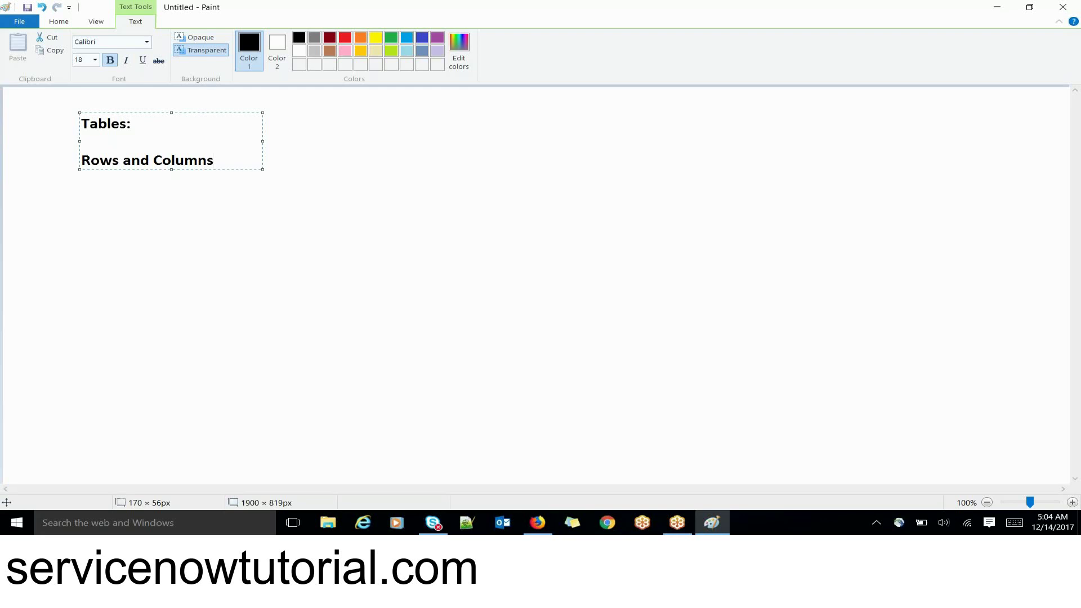
# - Search Windows for Excel 2013, launch it, and create a blank workbook
pyautogui.click(109, 523)
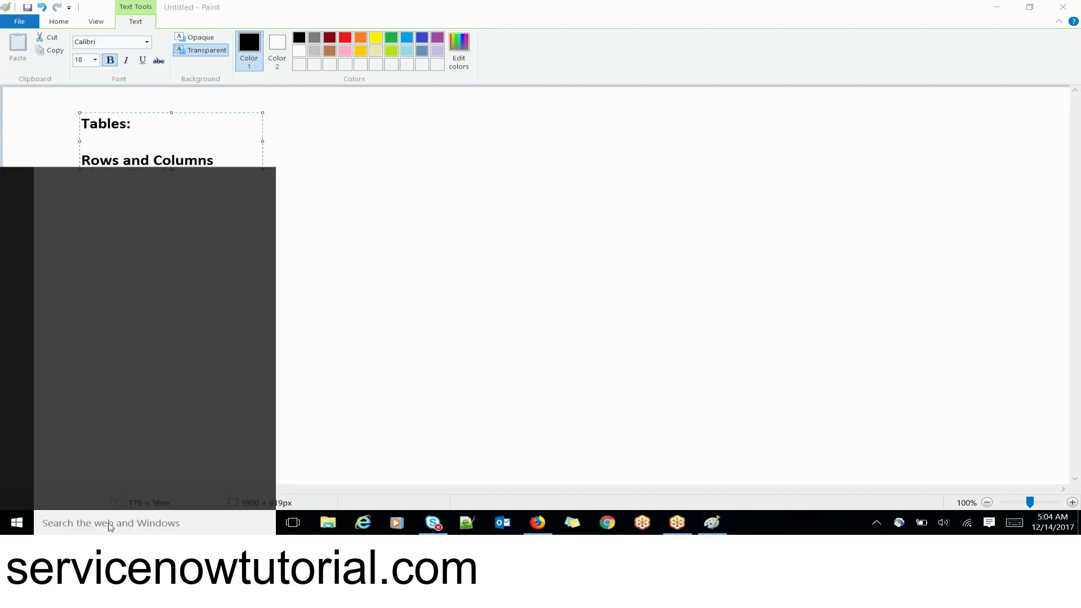
pyautogui.write('msp')
pyautogui.press('BackSpace')
pyautogui.press('BackSpace')
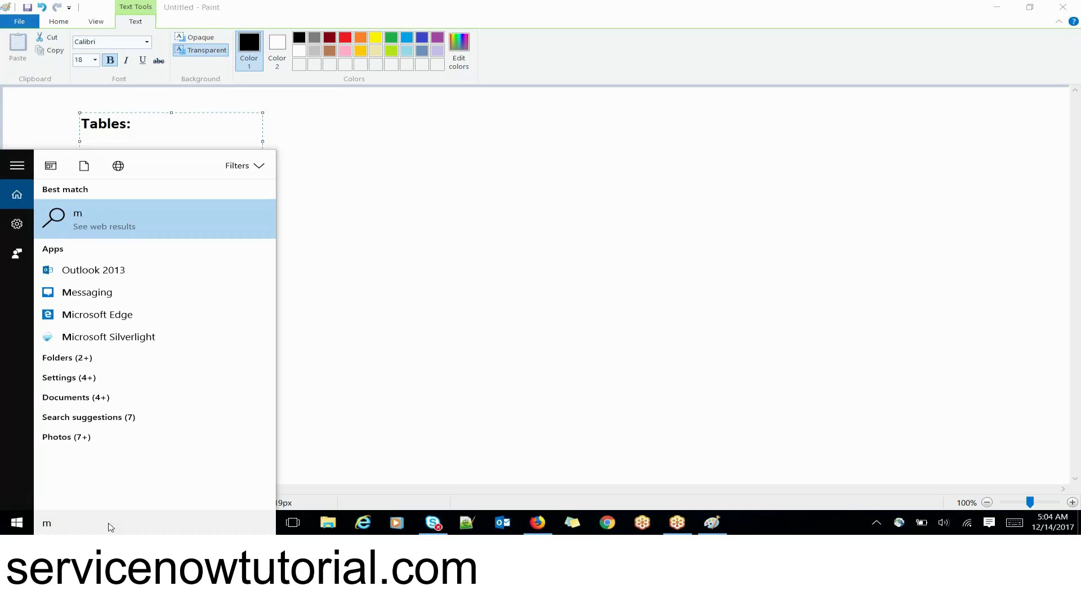
pyautogui.press('BackSpace')
pyautogui.write('exc')
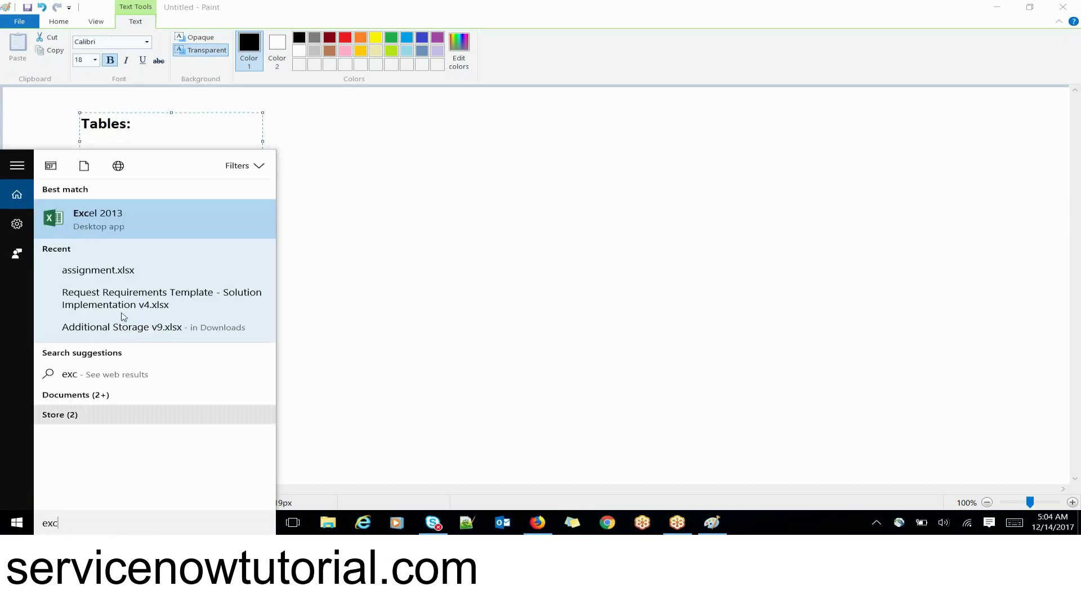
pyautogui.click(89, 217)
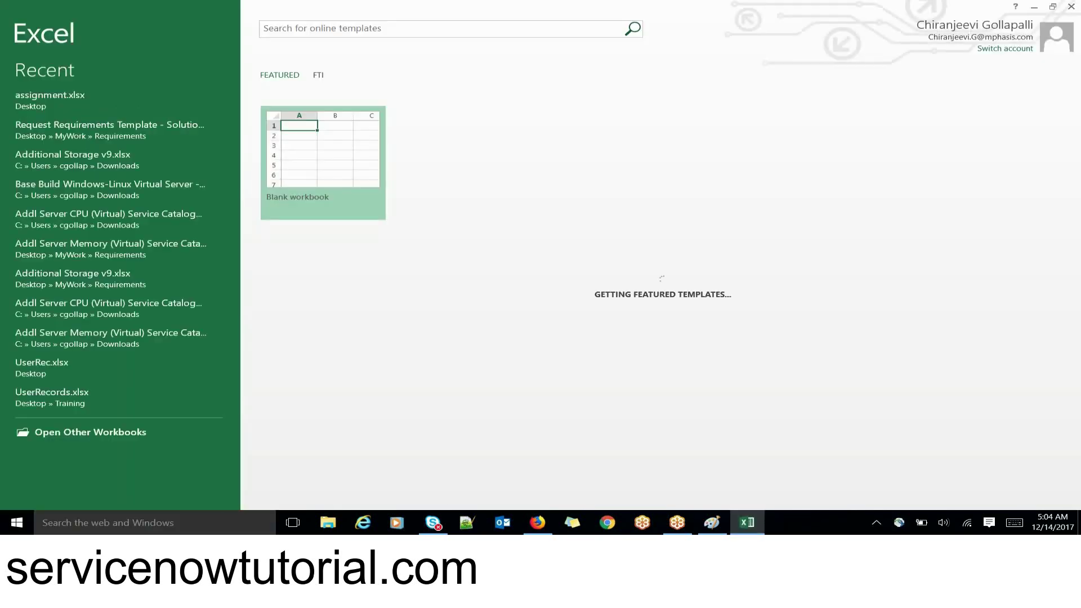
pyautogui.click(295, 139)
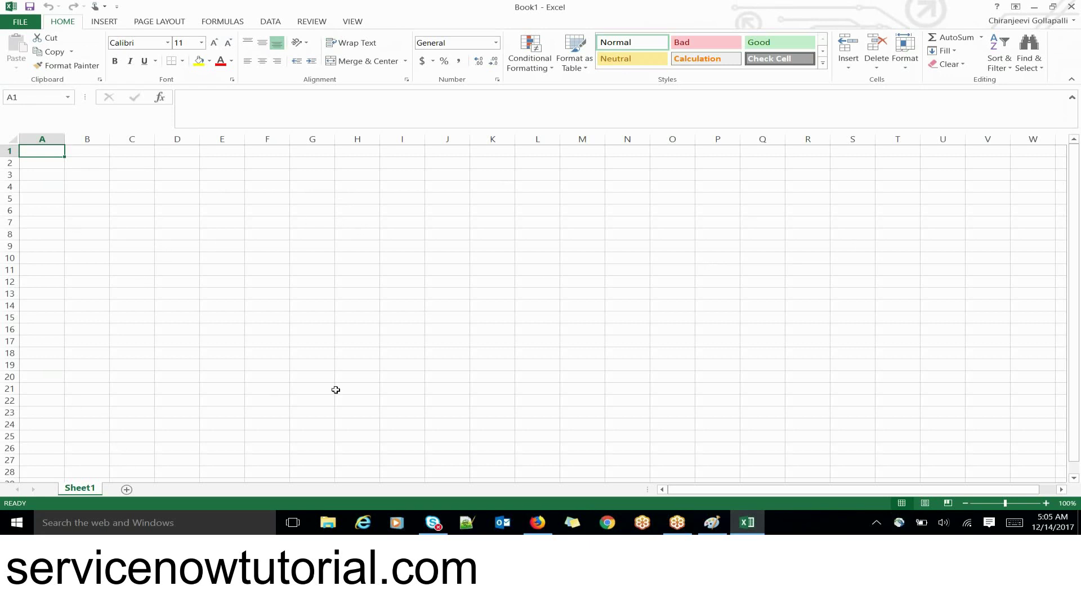
pyautogui.moveTo(708, 524)
pyautogui.click(702, 465)
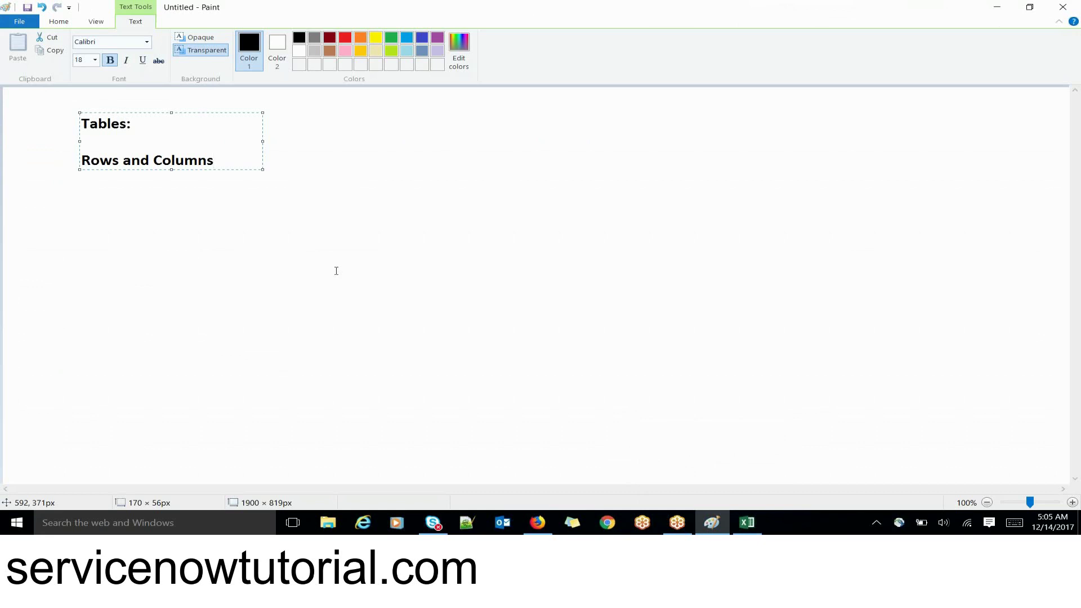
pyautogui.press('Return')
pyautogui.press('Return')
pyautogui.hotkey('alt', 'Tab')
pyautogui.hotkey('alt', 'Tab')
pyautogui.hotkey('alt', 'Tab')
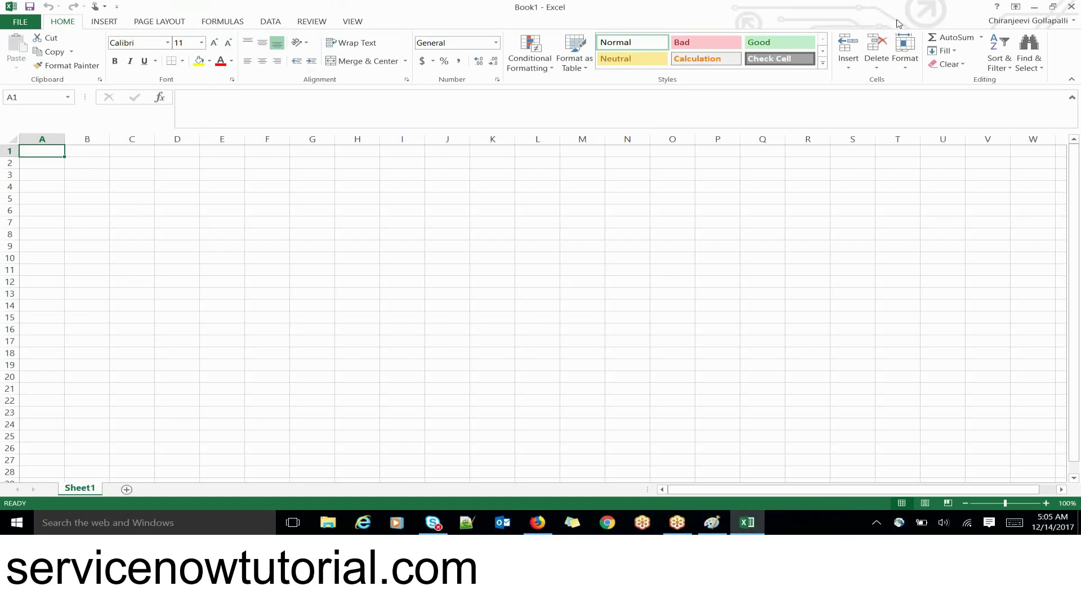
# - Add two new worksheets to the workbook and return to the first sheet
pyautogui.click(127, 490)
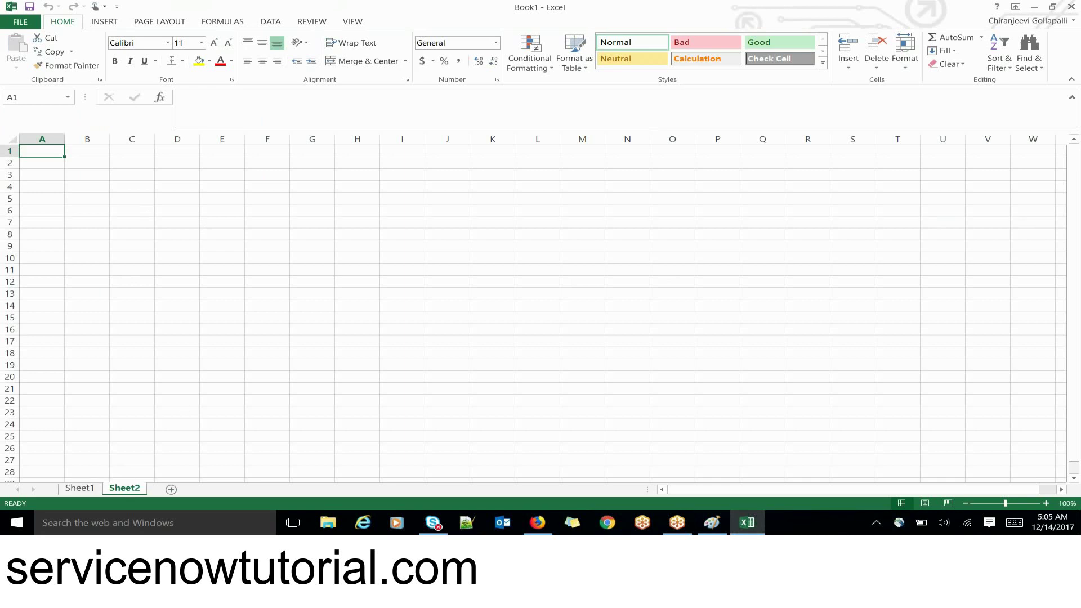
pyautogui.click(171, 490)
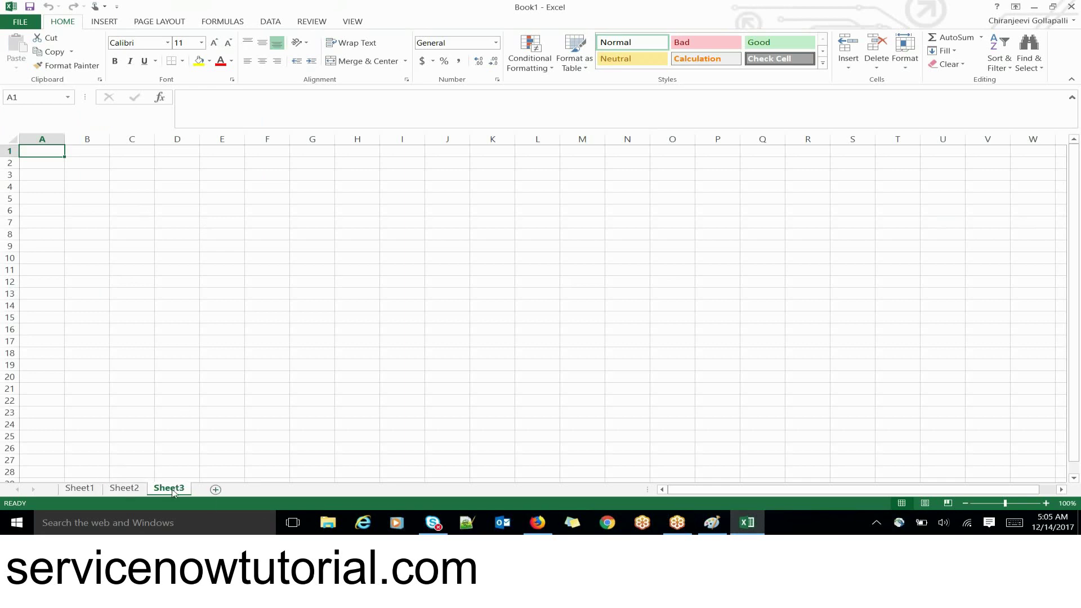
pyautogui.click(125, 490)
pyautogui.click(85, 491)
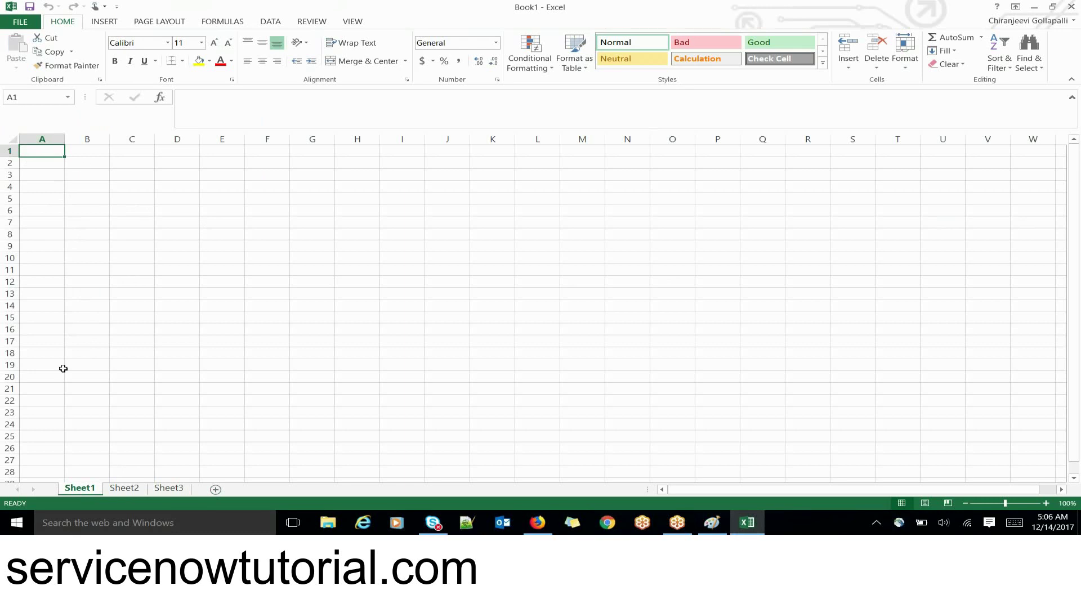
pyautogui.doubleClick(79, 488)
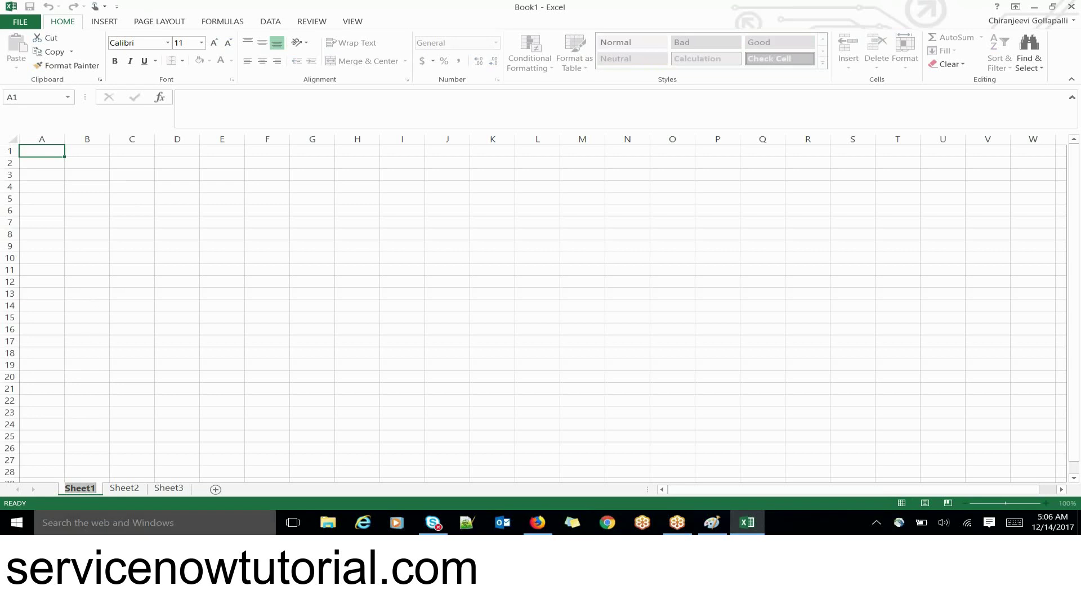
pyautogui.click(124, 493)
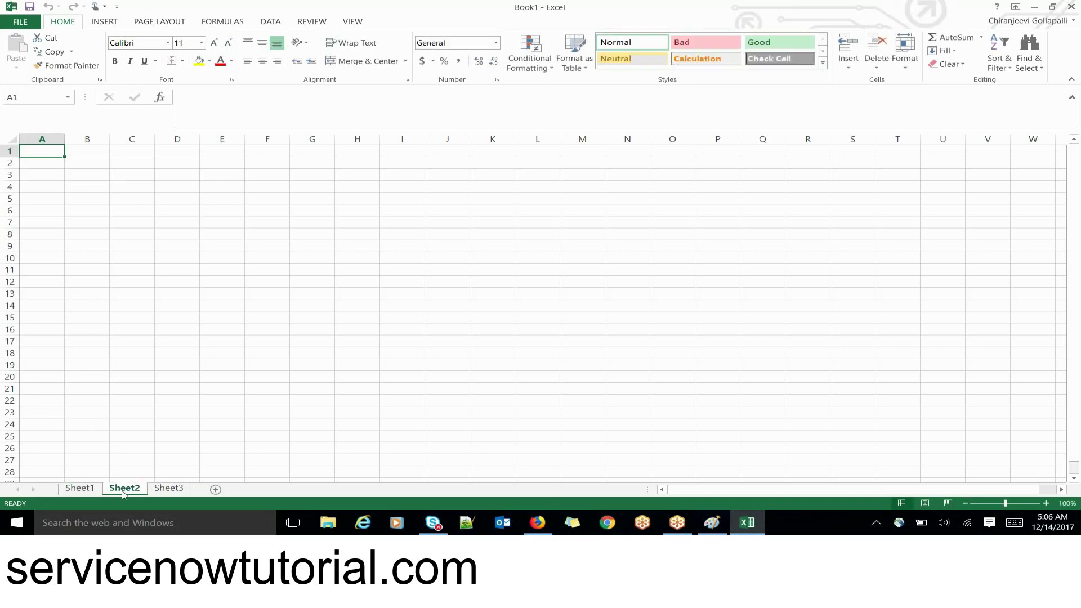
pyautogui.click(172, 489)
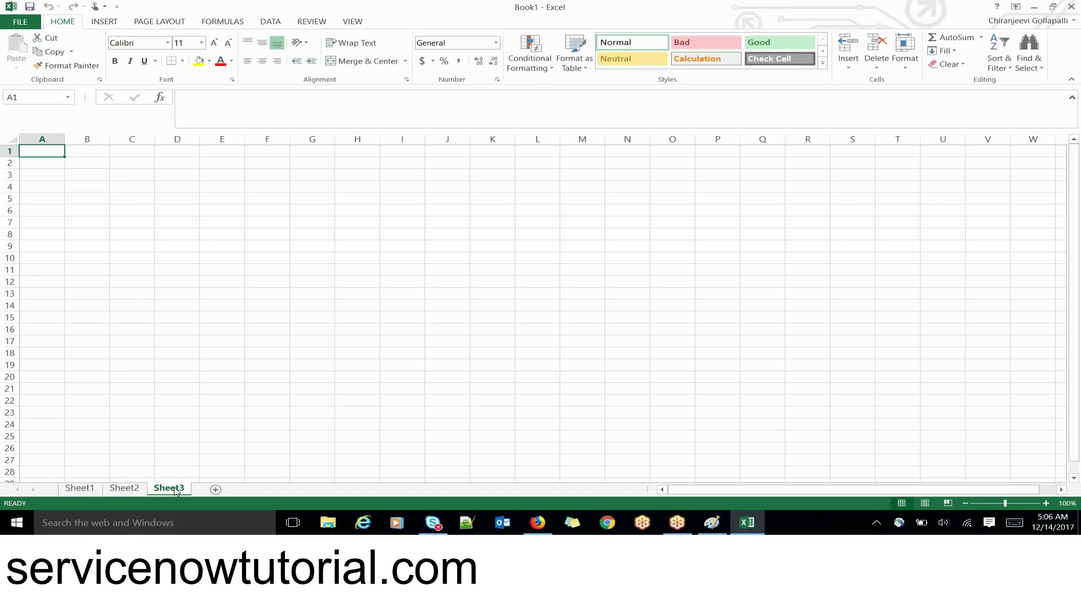
pyautogui.click(125, 490)
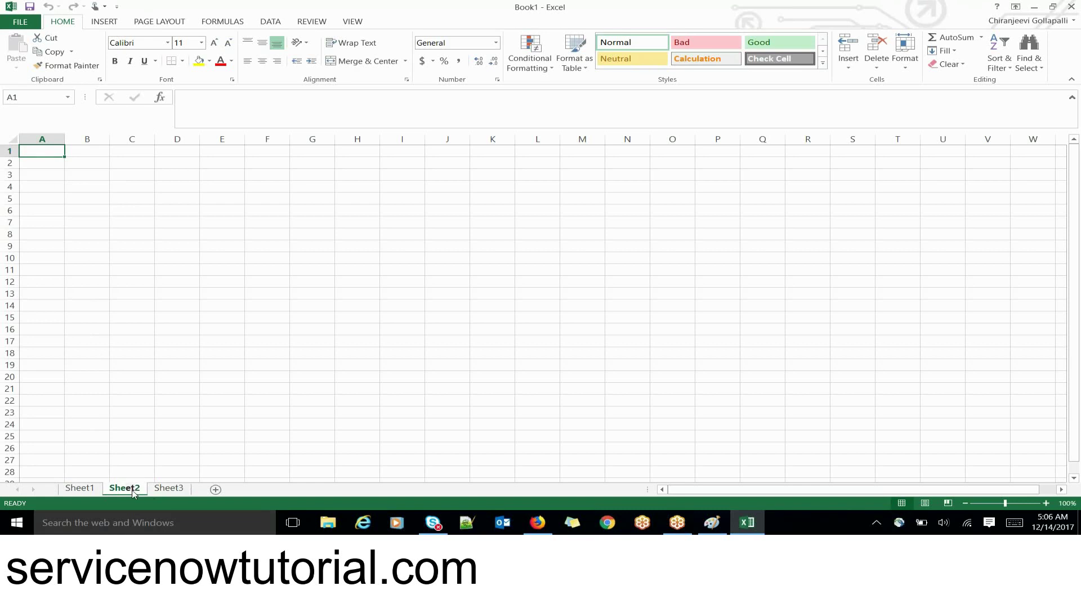
pyautogui.click(85, 490)
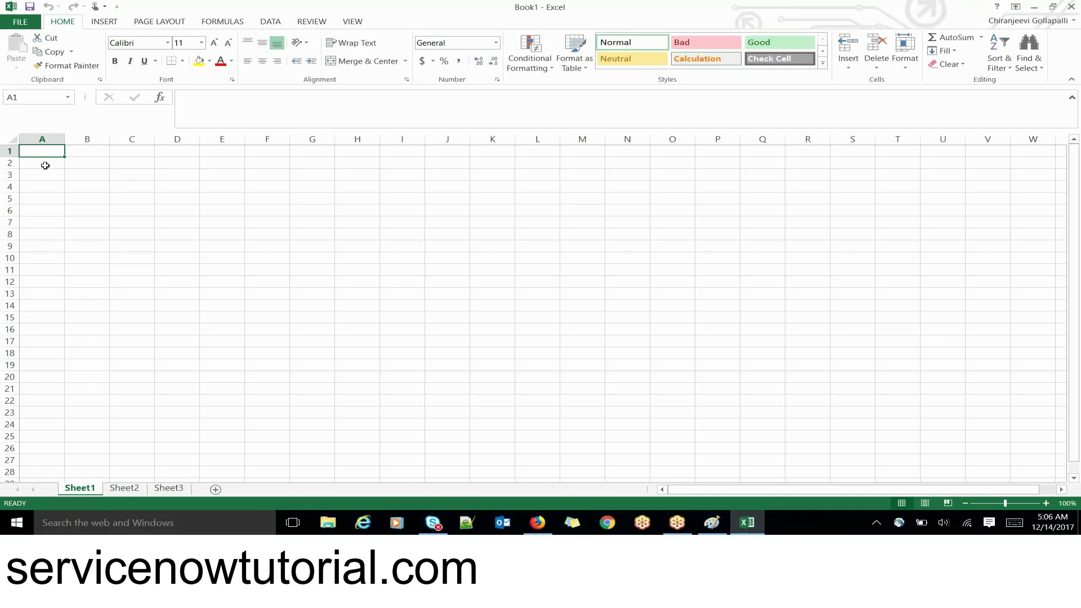
# - Rename the three worksheets, in order, as sys_user, incident and problem
pyautogui.doubleClick(80, 488)
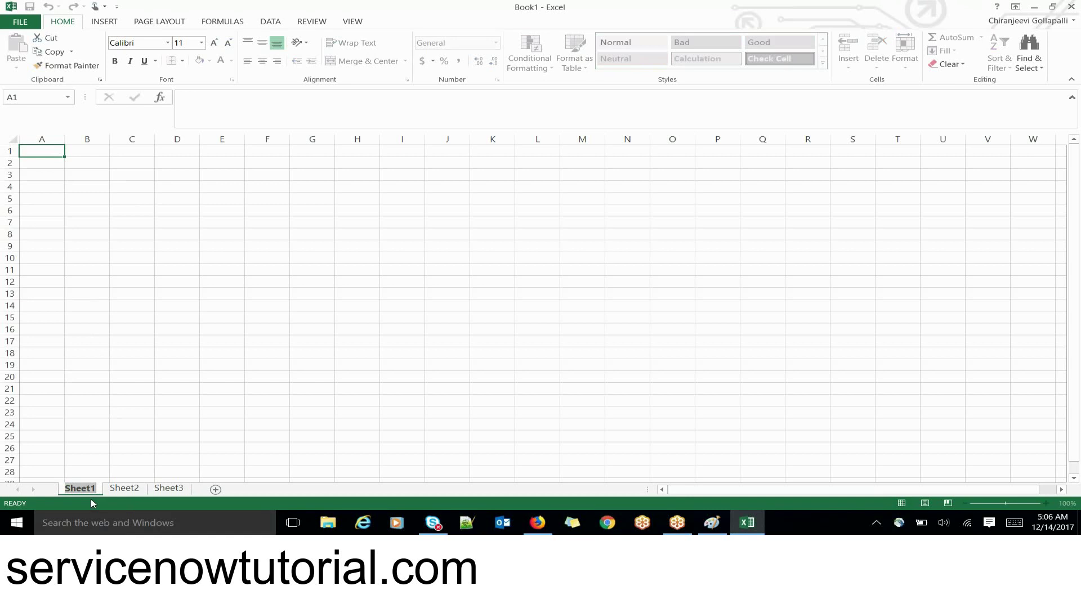
pyautogui.write('sys_user')
pyautogui.click(126, 488)
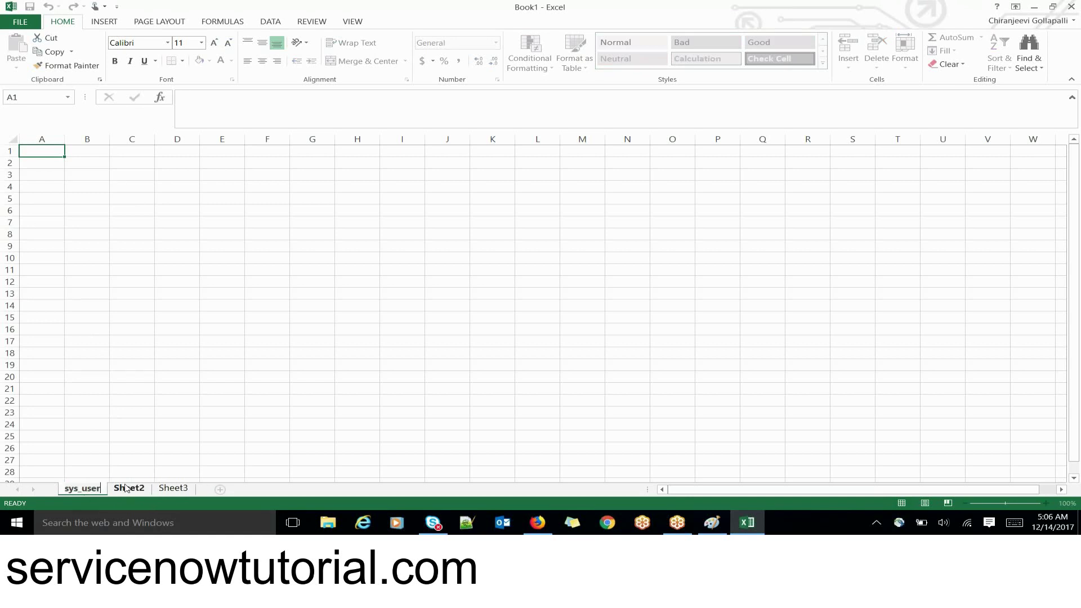
pyautogui.doubleClick(126, 487)
pyautogui.write('in')
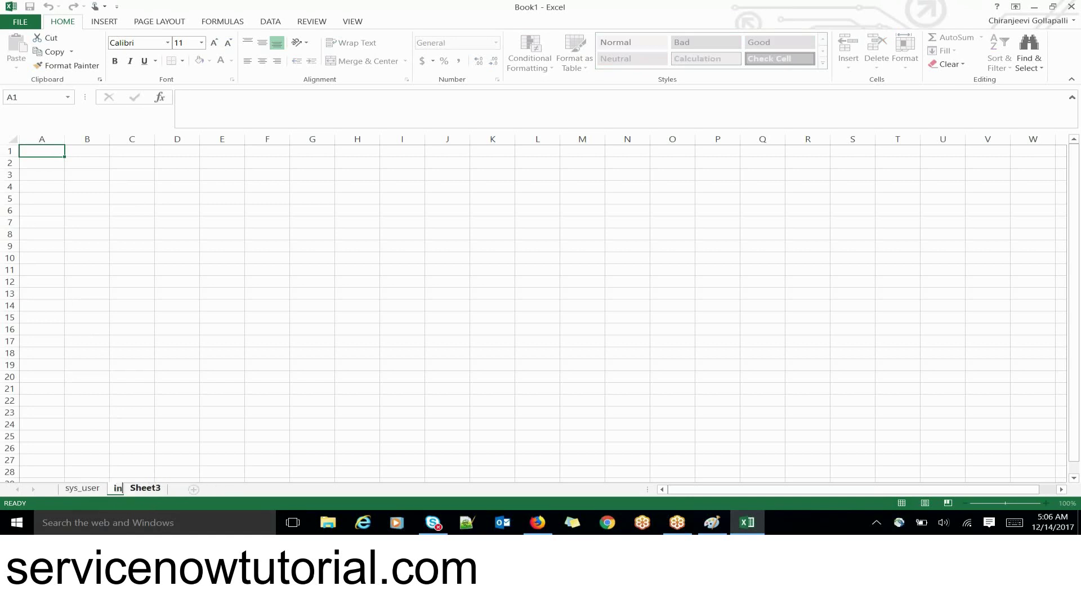
pyautogui.write('cident')
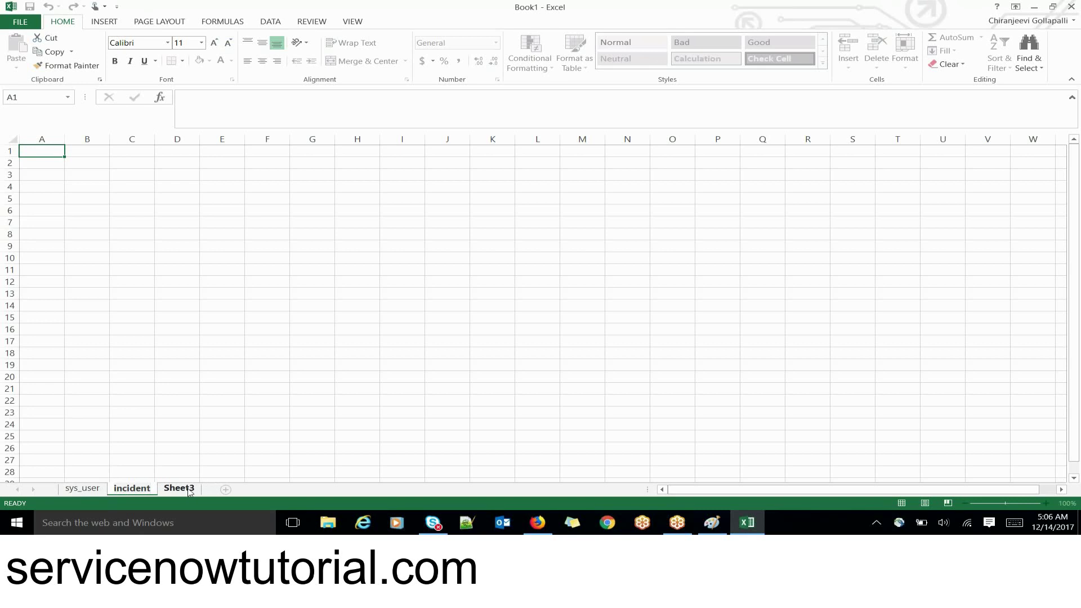
pyautogui.press('Return')
pyautogui.doubleClick(179, 488)
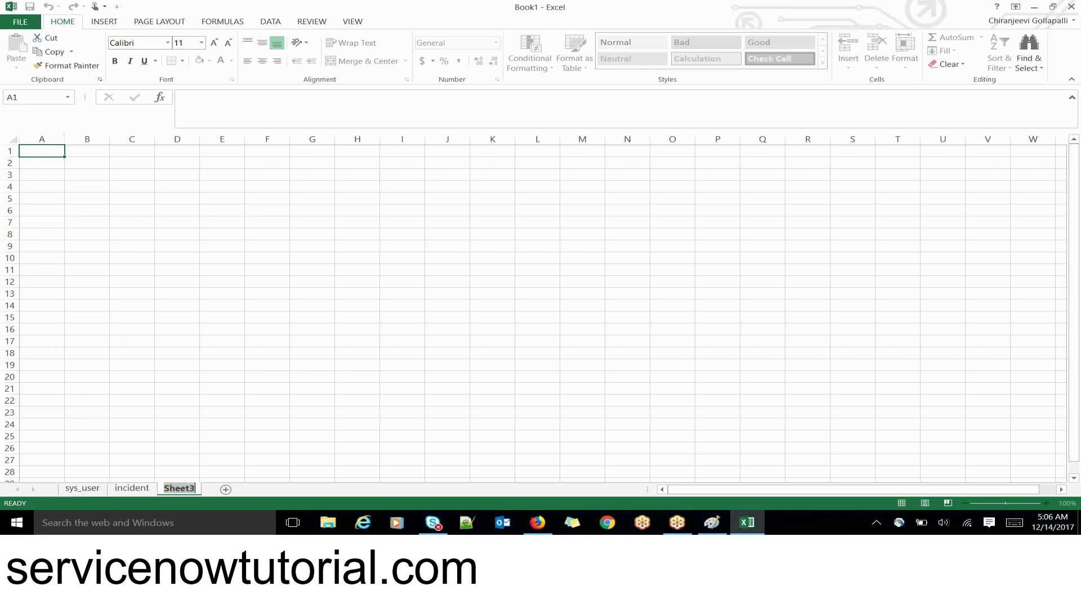
pyautogui.write('problem')
pyautogui.click(132, 489)
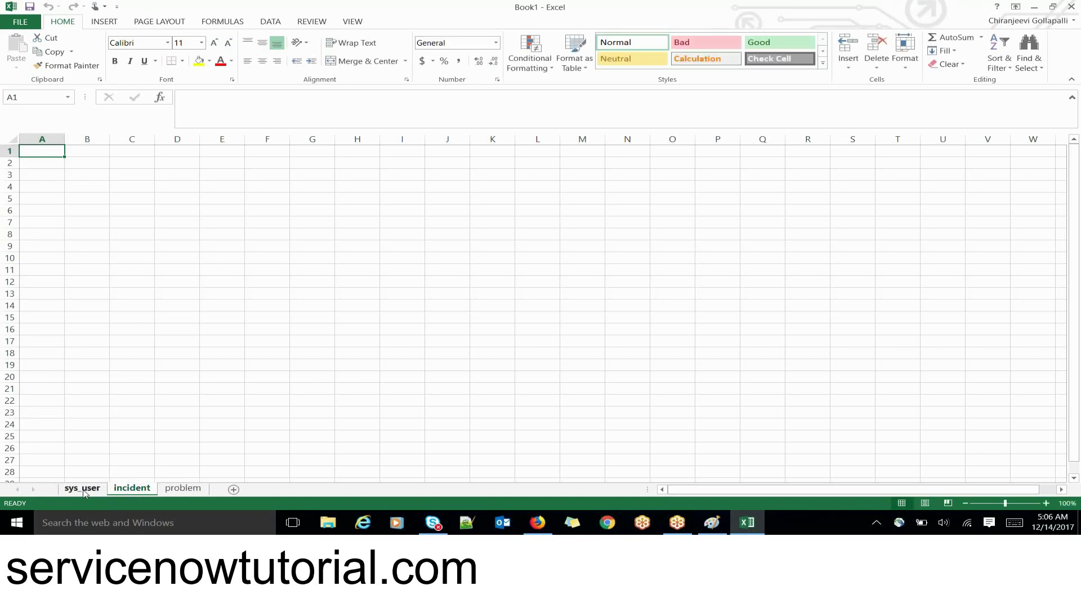
# - On the sys_user sheet, enter the column header FirstName in cell A1
pyautogui.click(83, 489)
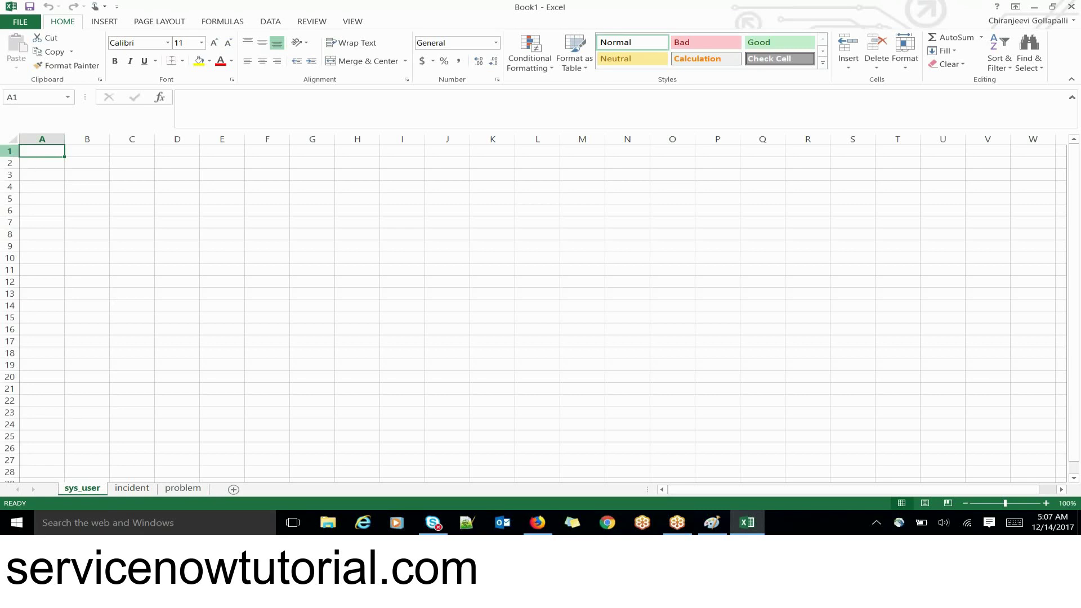
pyautogui.click(9, 151)
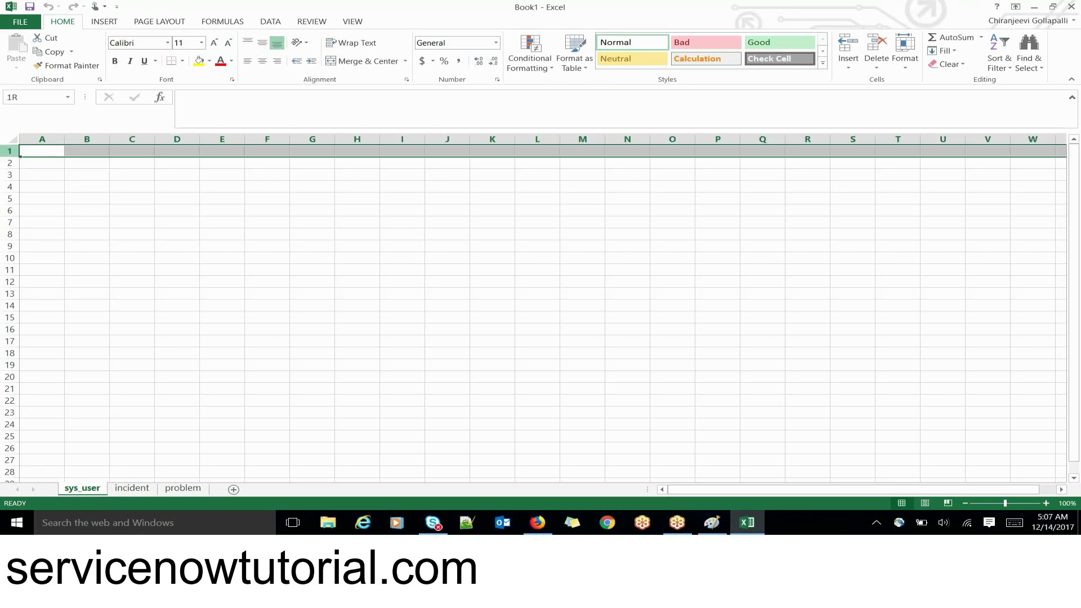
pyautogui.click(38, 164)
pyautogui.click(36, 152)
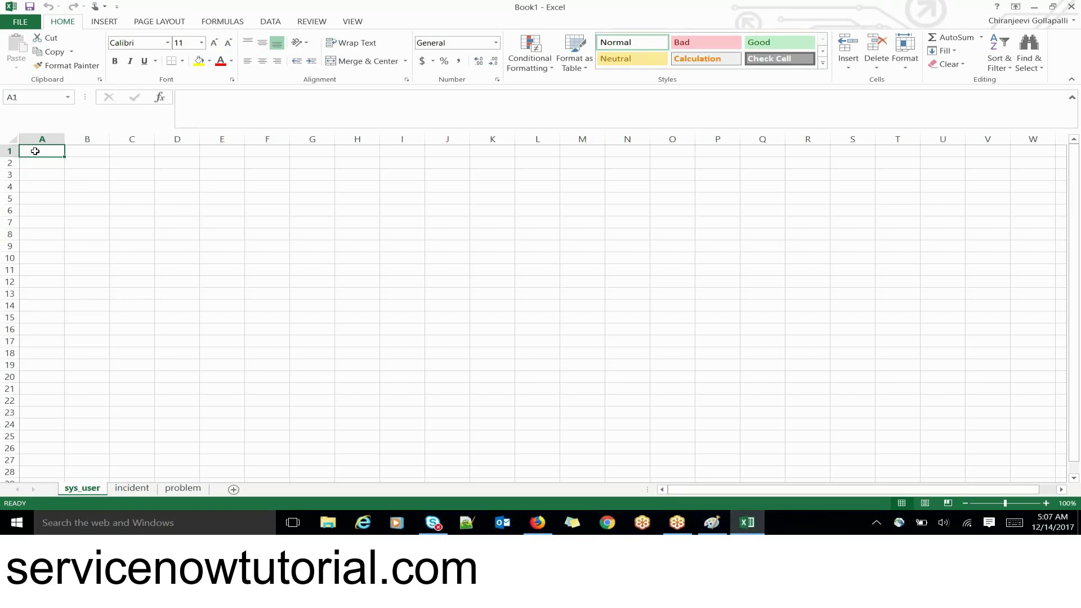
pyautogui.write('Name')
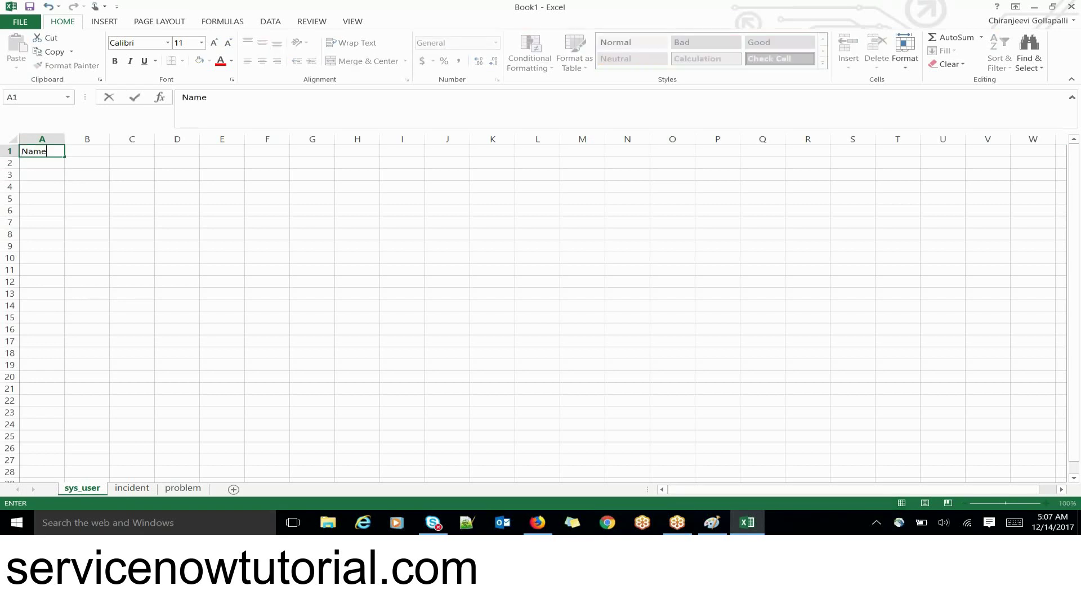
pyautogui.press('Tab')
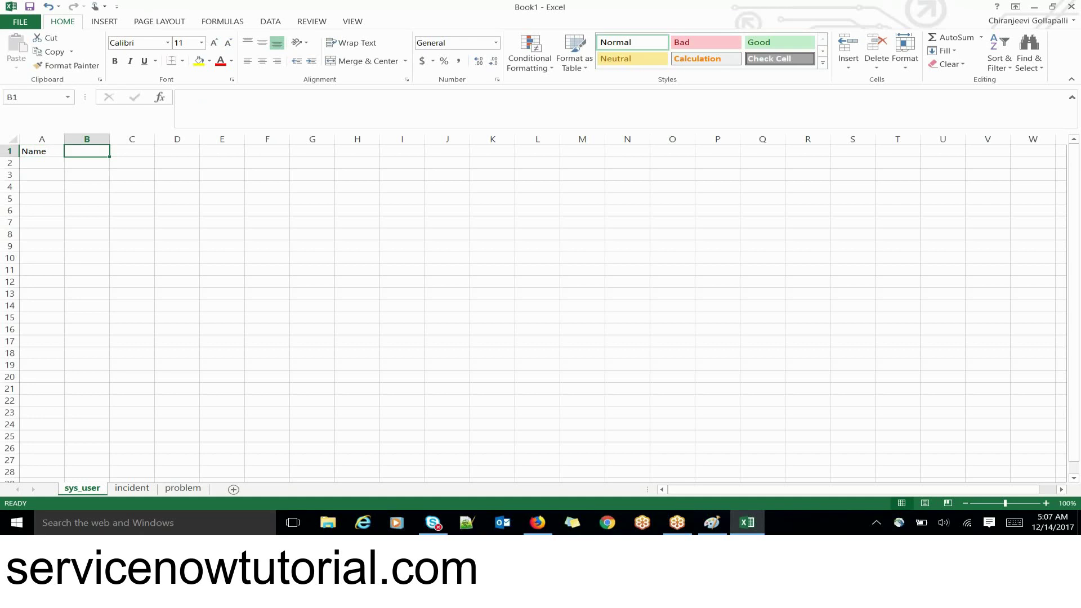
pyautogui.press('Left')
pyautogui.write('Fi')
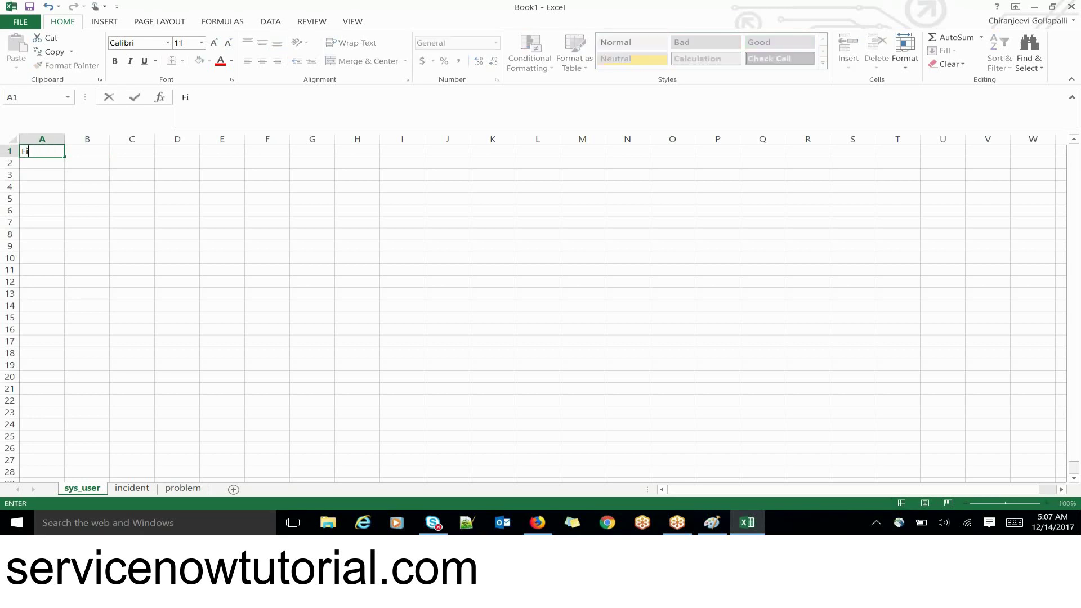
pyautogui.write('rstName')
pyautogui.press('Tab')
# - Enter the column headers LastName in cell B1 and Contact No in cell C1
pyautogui.write('LastNAme')
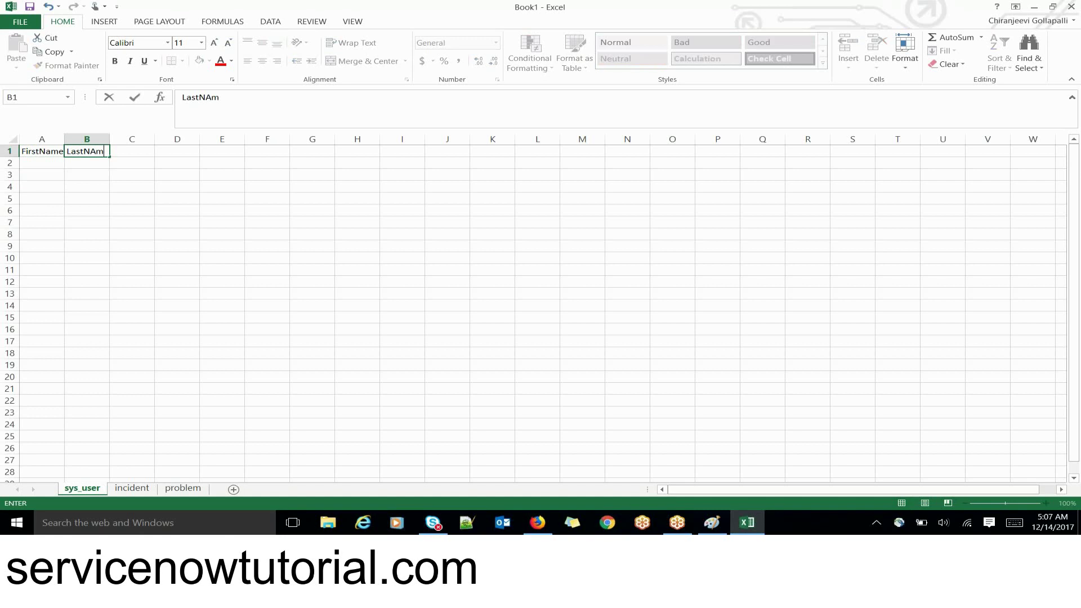
pyautogui.press('BackSpace')
pyautogui.press('BackSpace')
pyautogui.press('BackSpace')
pyautogui.write('ame')
pyautogui.press('Tab')
pyautogui.write('Contavc')
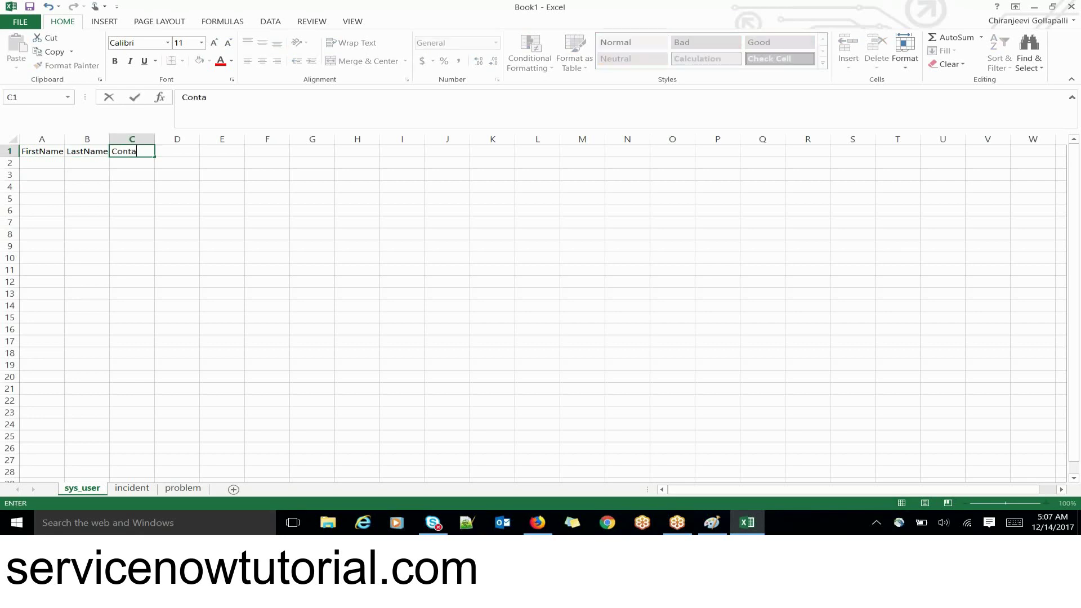
pyautogui.press('BackSpace')
pyautogui.press('BackSpace')
pyautogui.write('ct N')
pyautogui.press('Tab')
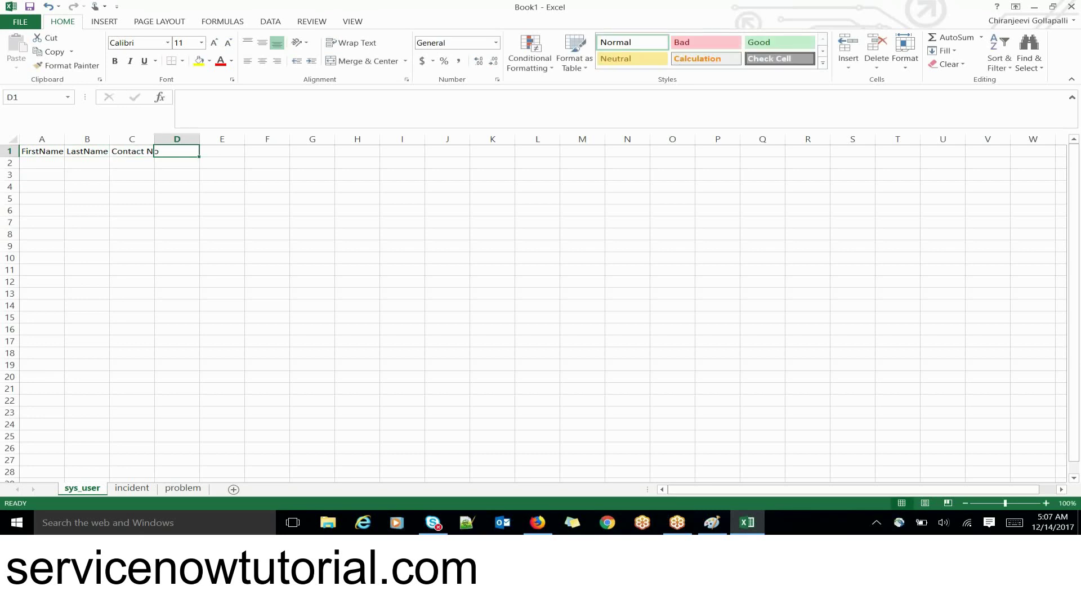
# - Enter the headers Email in D1 and Dwesignation in E1, and widen column A slightly to fit its header
pyautogui.write('Email')
pyautogui.press('Tab')
pyautogui.write('Dw')
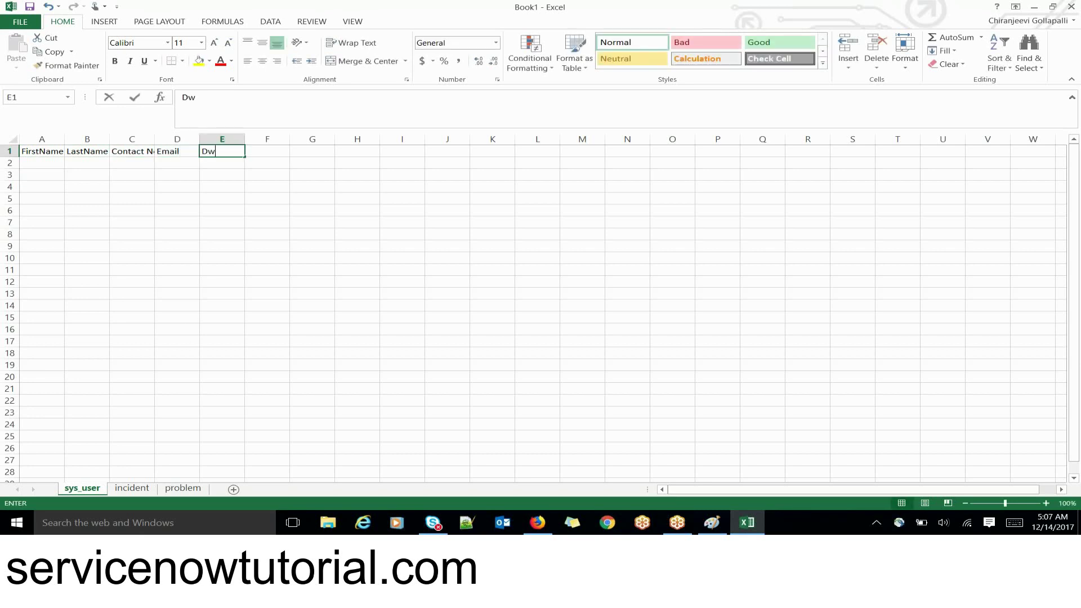
pyautogui.write('esignation')
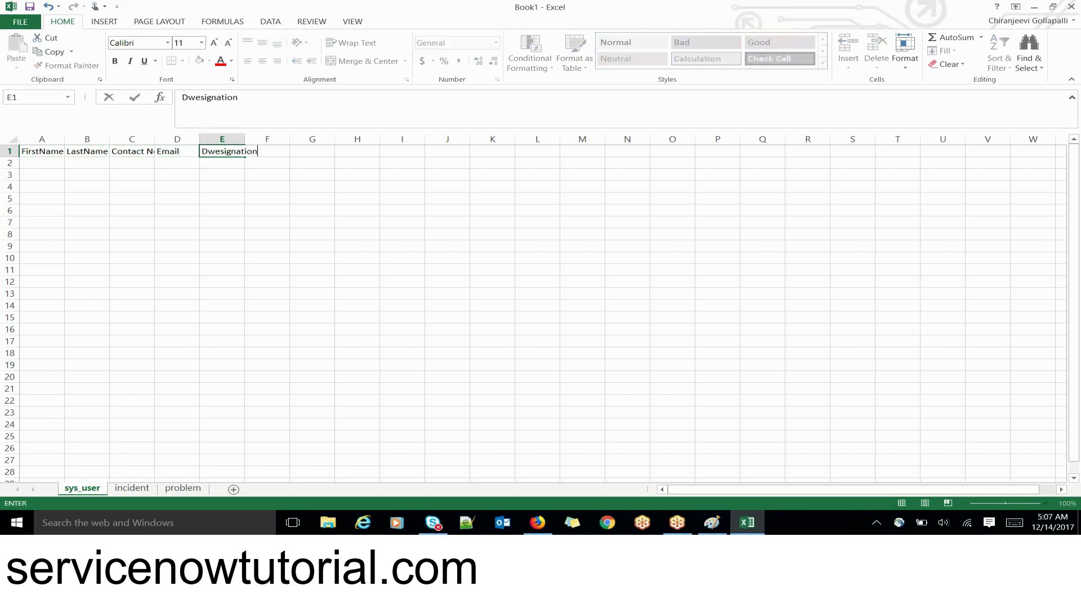
pyautogui.press('Tab')
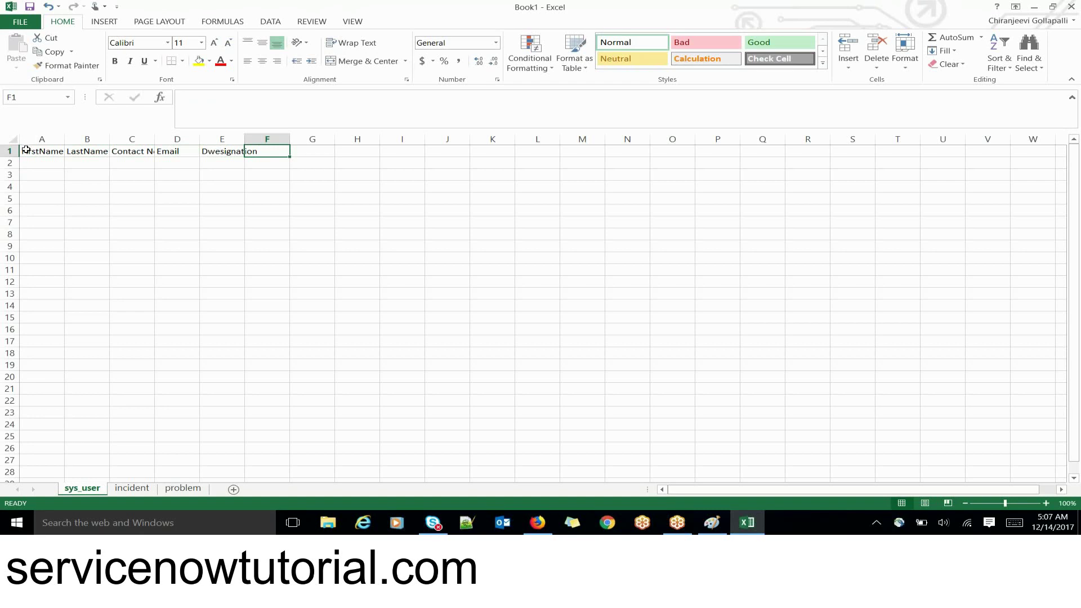
pyautogui.moveTo(64, 139); pyautogui.dragTo(67, 139)
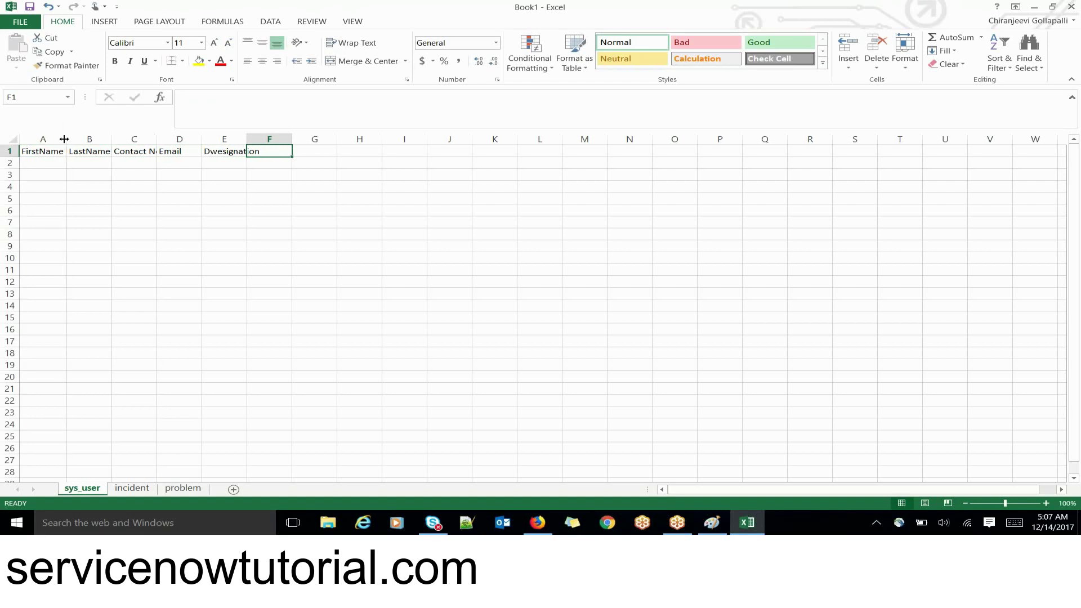
pyautogui.click(40, 167)
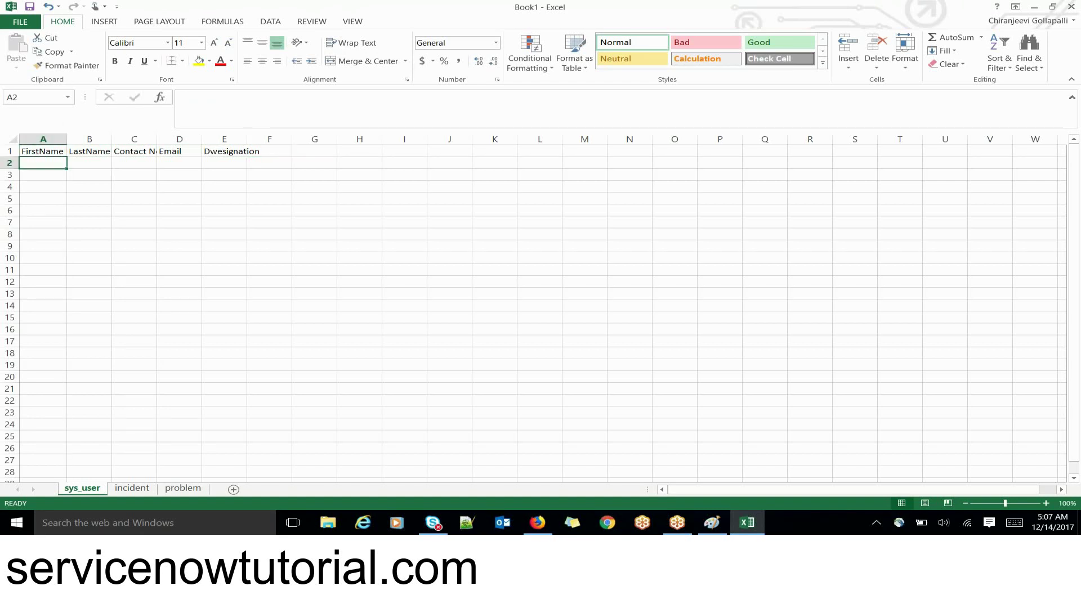
# - Enter A1 in cell A2 under FirstName and fill the series down to A17 in cell A18
pyautogui.write('A')
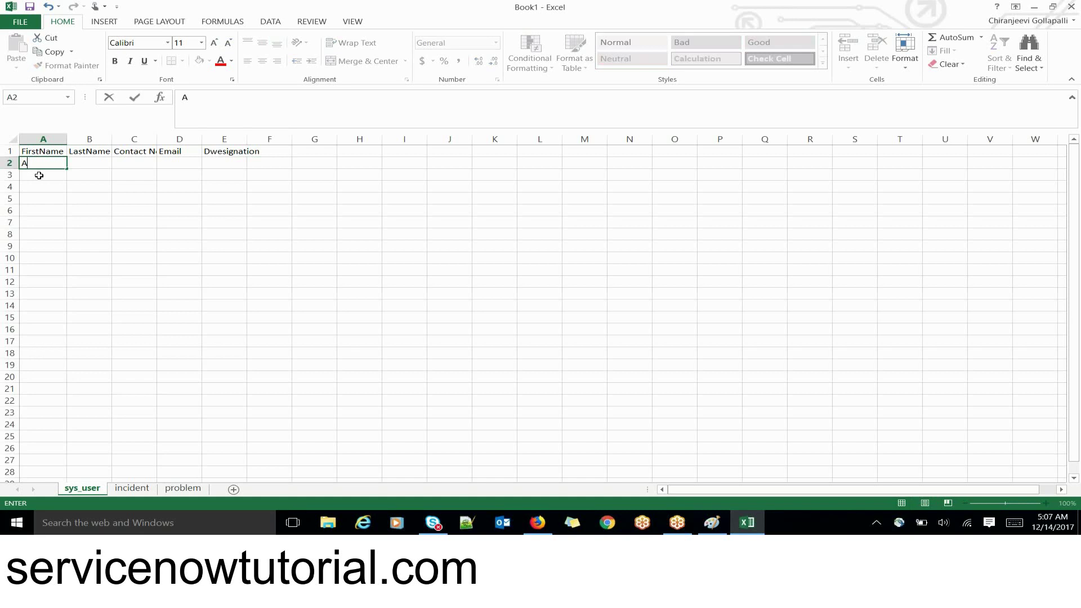
pyautogui.write('1')
pyautogui.click(66, 167)
pyautogui.click(41, 175)
pyautogui.click(42, 164)
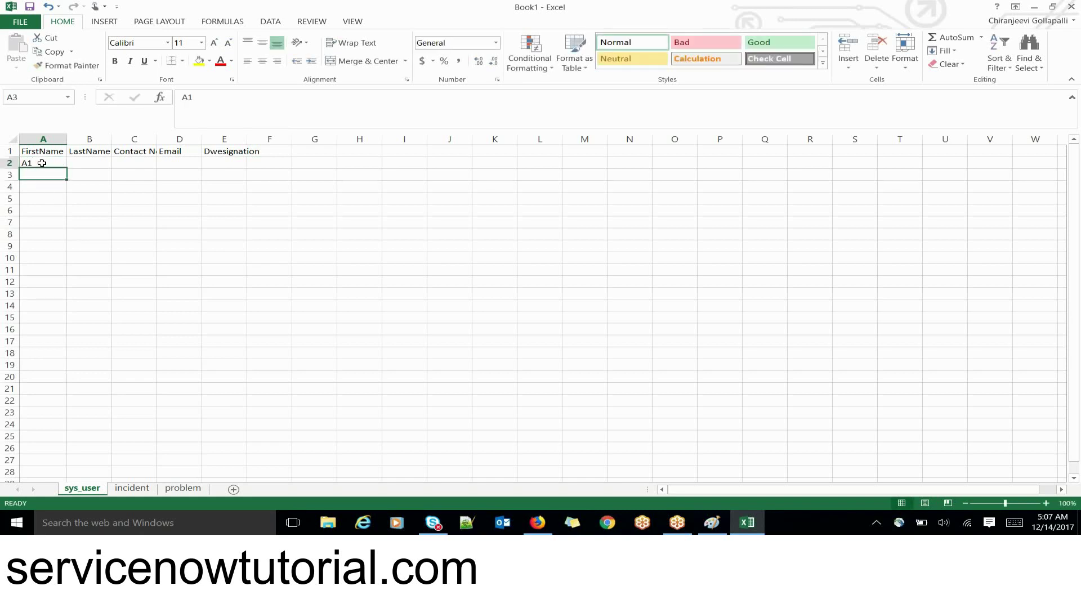
pyautogui.moveTo(69, 169); pyautogui.dragTo(53, 353)
# - Enter b1 in cell B2 under LastName and fill the series down to b17 in cell B18
pyautogui.click(86, 163)
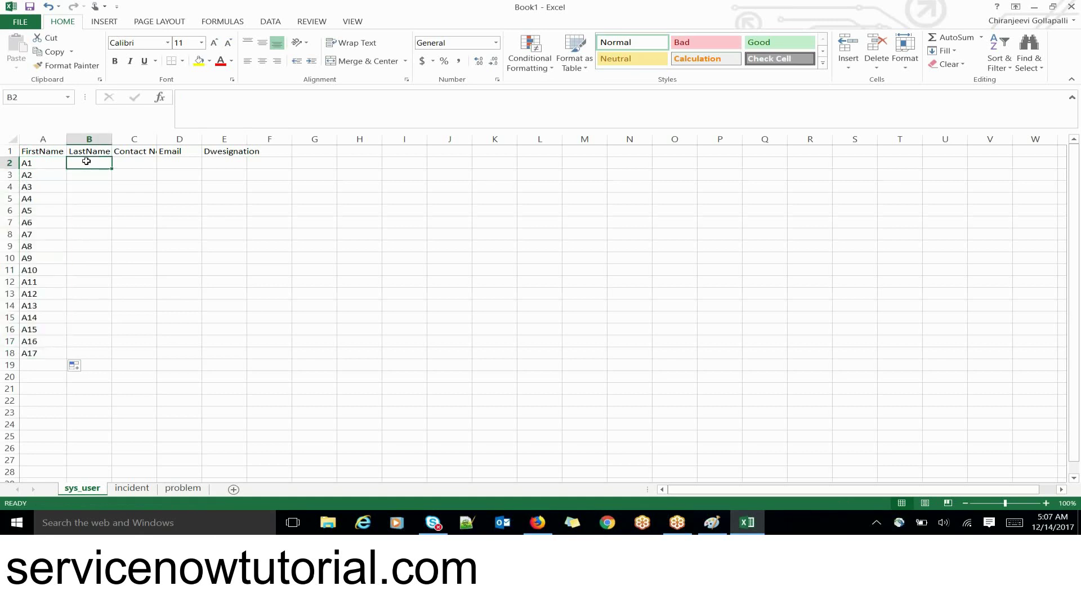
pyautogui.write('b1')
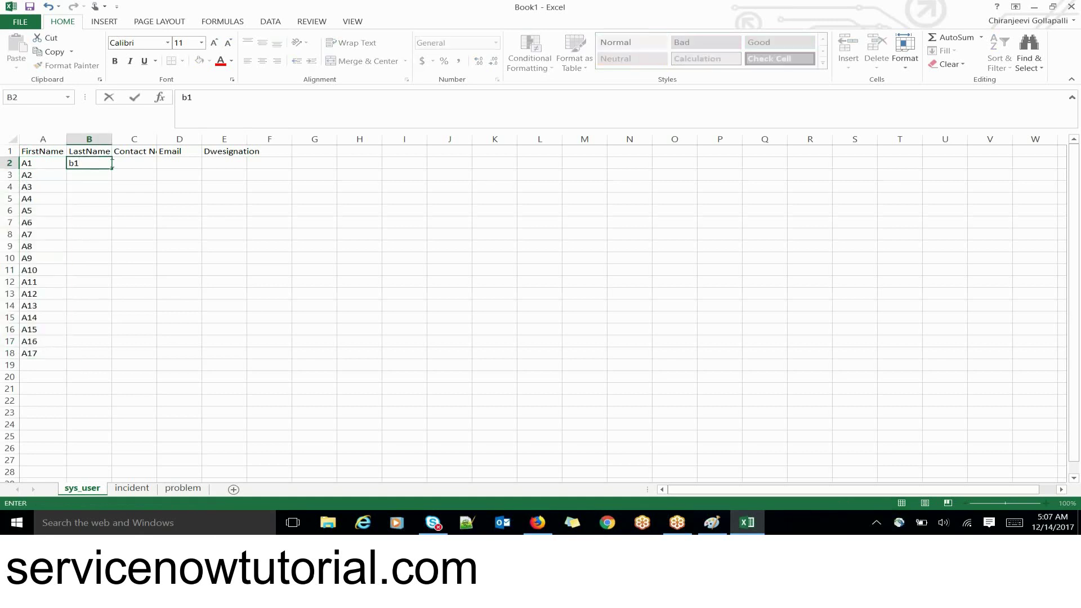
pyautogui.moveTo(111, 170); pyautogui.dragTo(93, 356)
# - Enter 1 and 2 at the start of the Contact No column and fill the number series down to 17 in cell C18
pyautogui.click(139, 164)
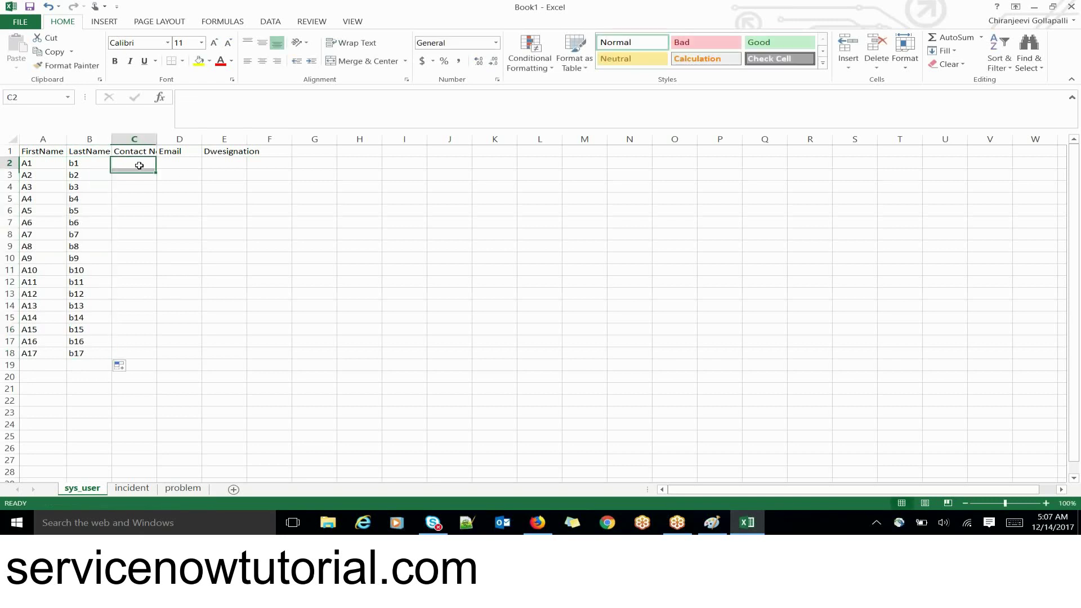
pyautogui.write('1')
pyautogui.press('Return')
pyautogui.write('2')
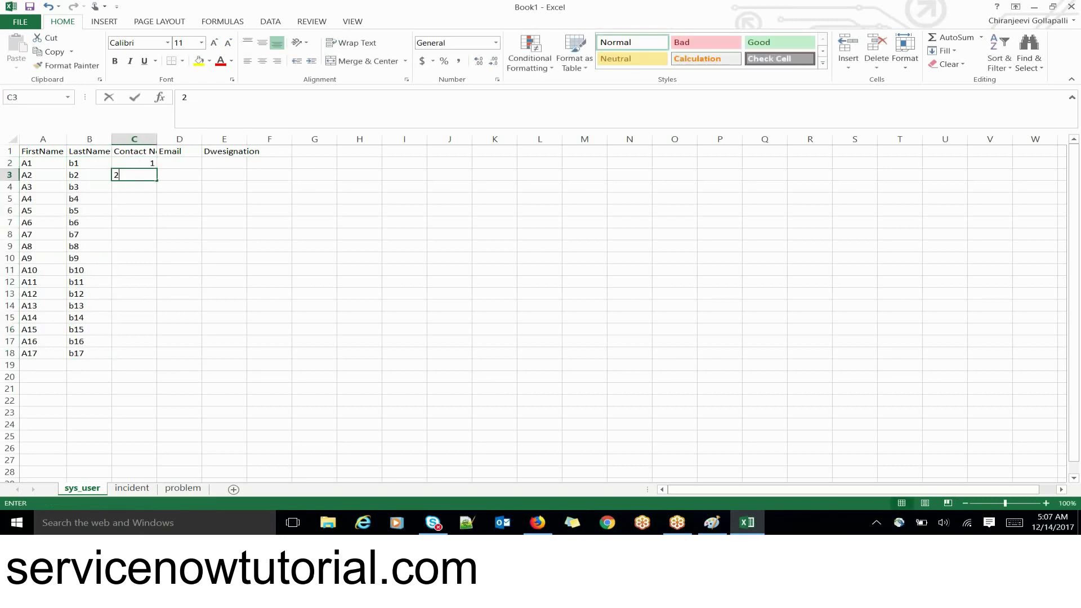
pyautogui.press('Up')
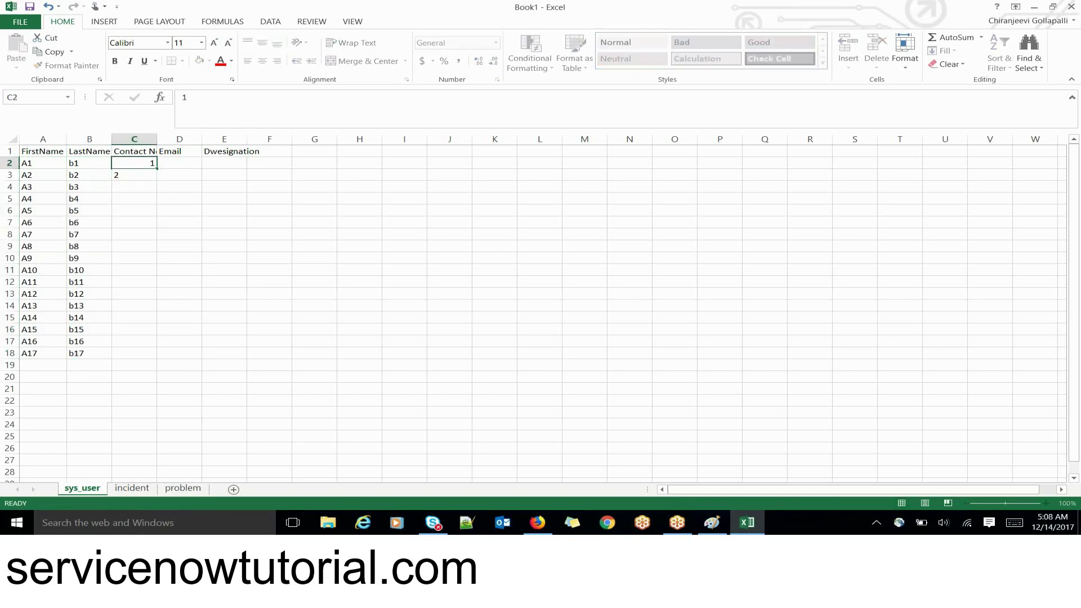
pyautogui.moveTo(139, 165); pyautogui.dragTo(158, 358)
# - Enter c1 in cell E2 under Dwesignation and fill the series down to c17 in cell E18
pyautogui.click(178, 163)
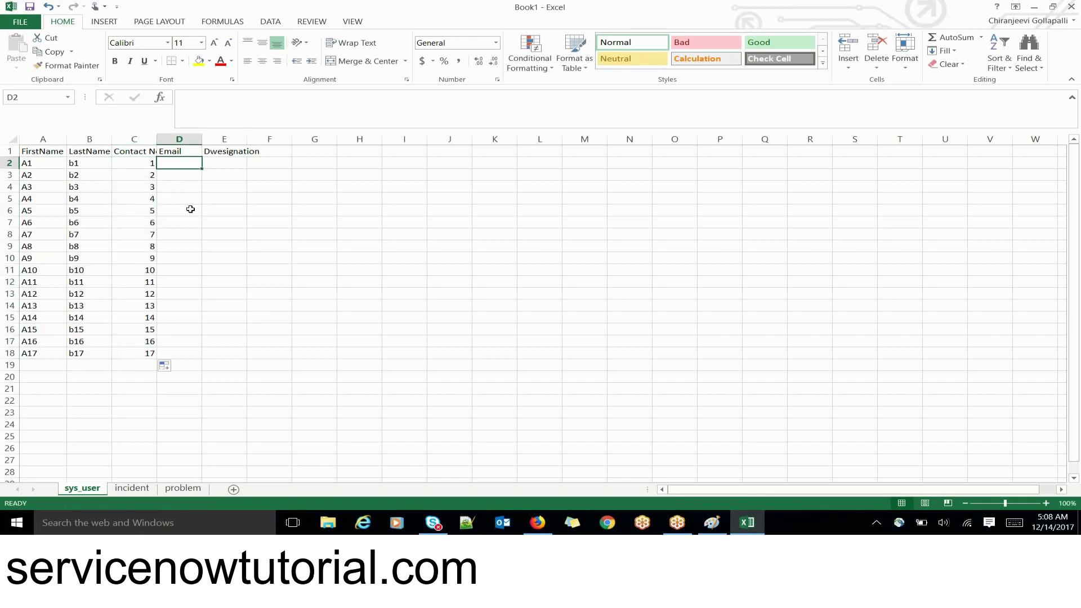
pyautogui.click(228, 162)
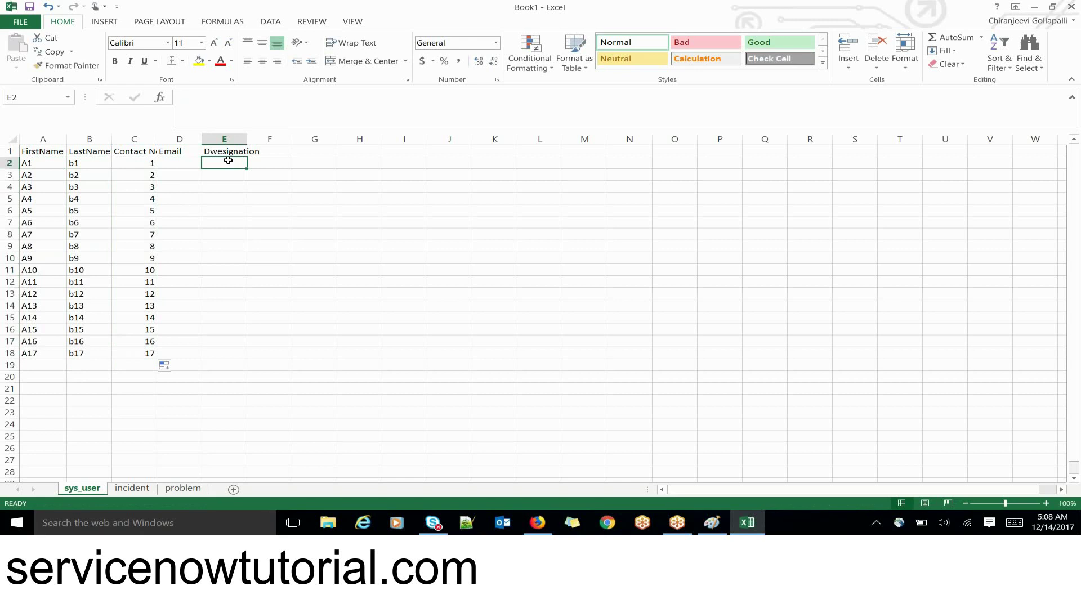
pyautogui.write('c1')
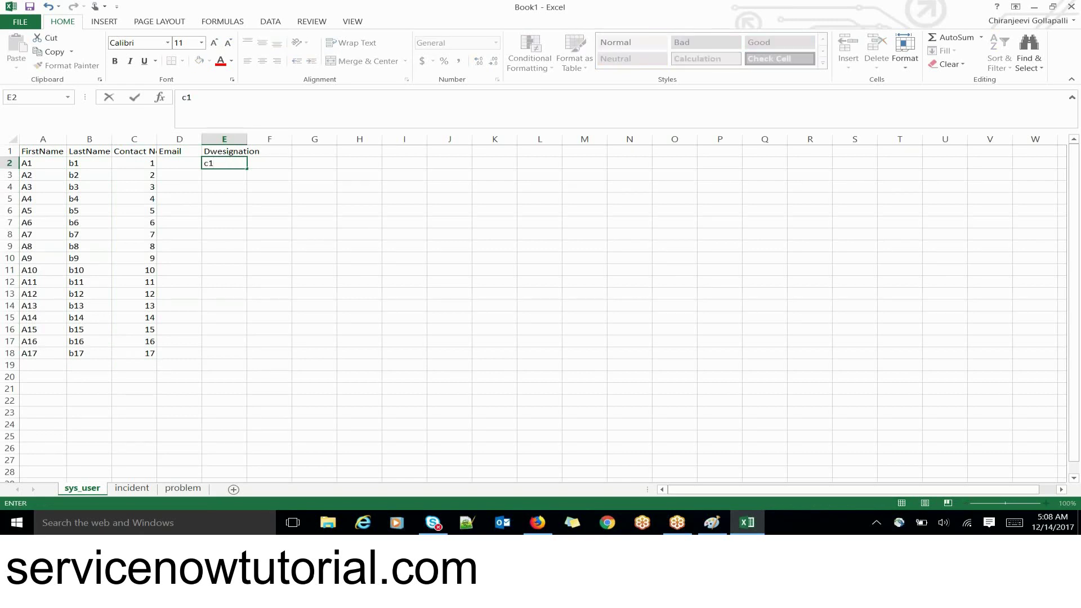
pyautogui.click(248, 169)
pyautogui.doubleClick(248, 169)
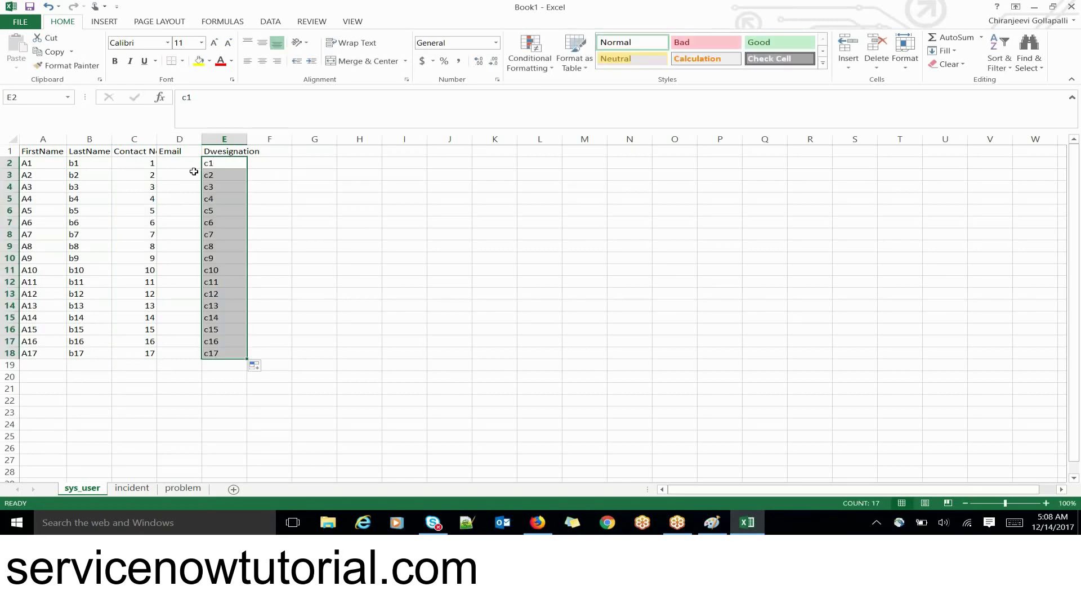
# - Enter d1 in cell D2 under Email and fill the series down to d17 in cell D18
pyautogui.click(170, 164)
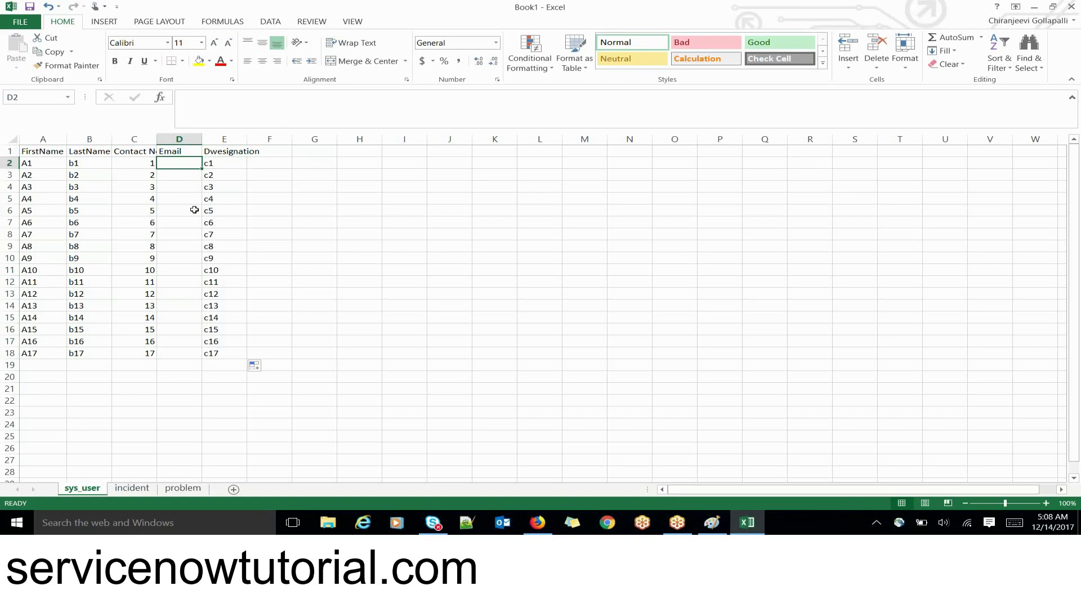
pyautogui.write('d1')
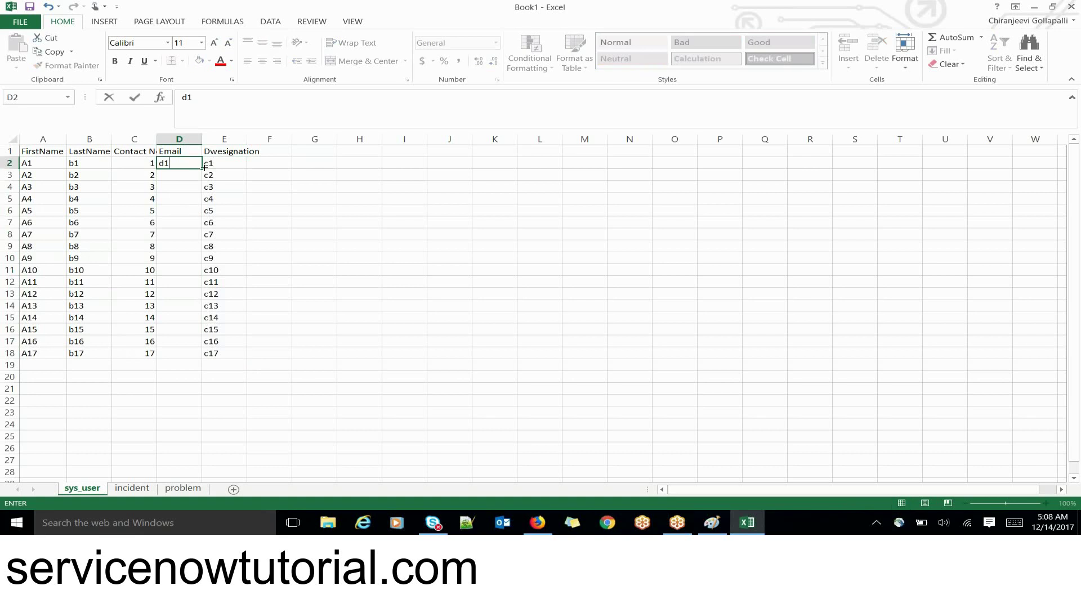
pyautogui.doubleClick(164, 164)
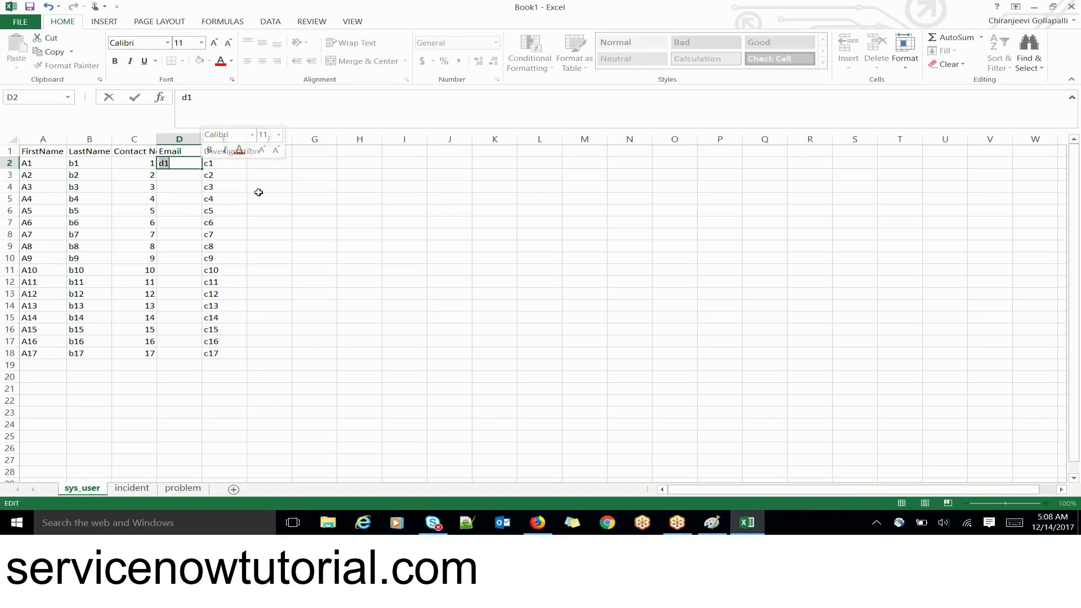
pyautogui.moveTo(257, 195); pyautogui.dragTo(243, 196)
pyautogui.click(186, 163)
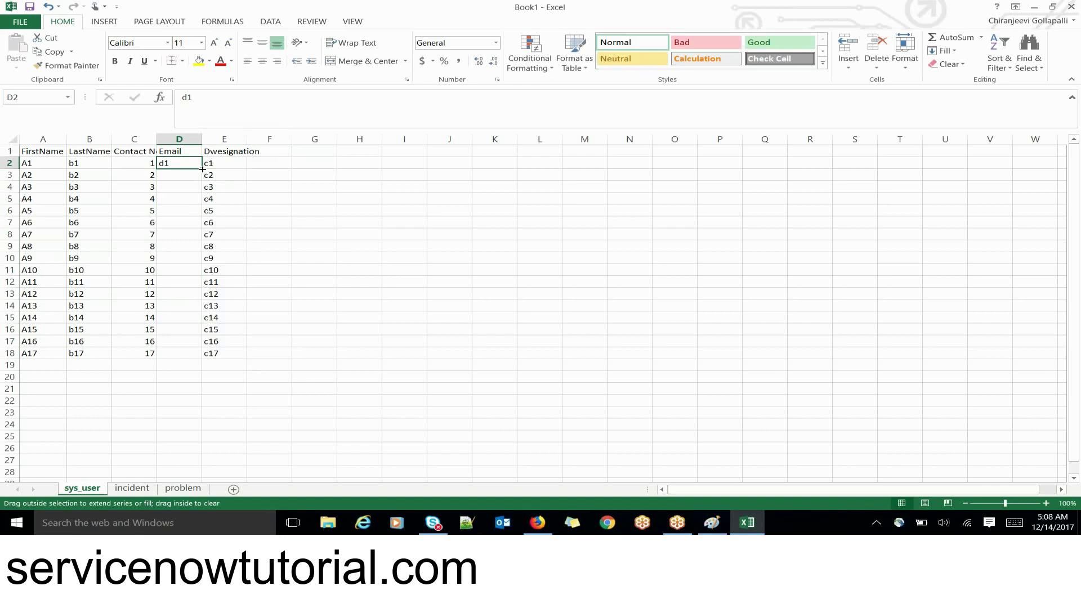
pyautogui.doubleClick(202, 170)
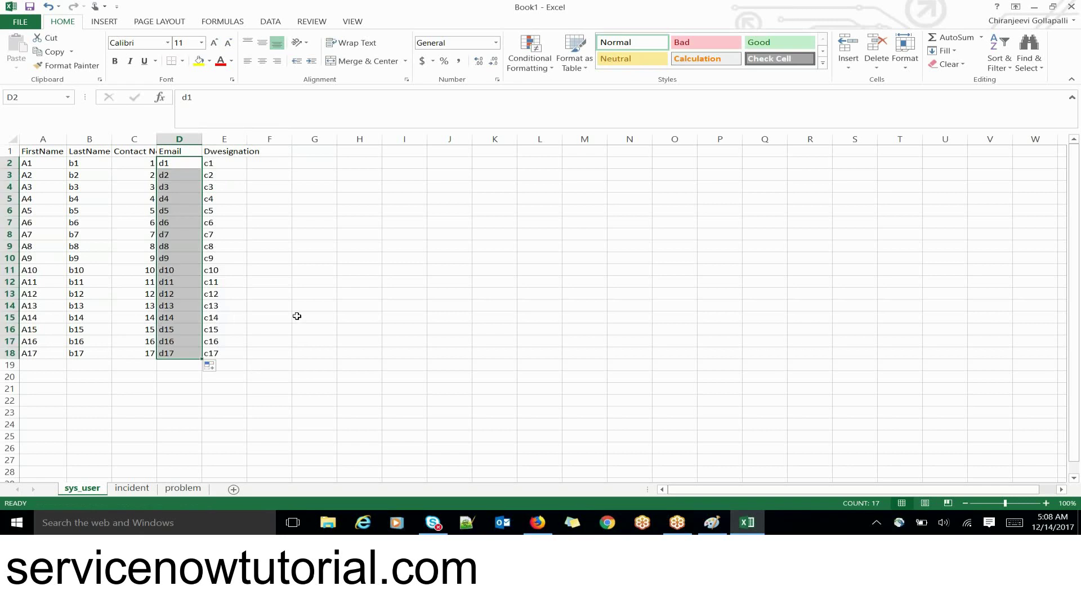
pyautogui.click(288, 378)
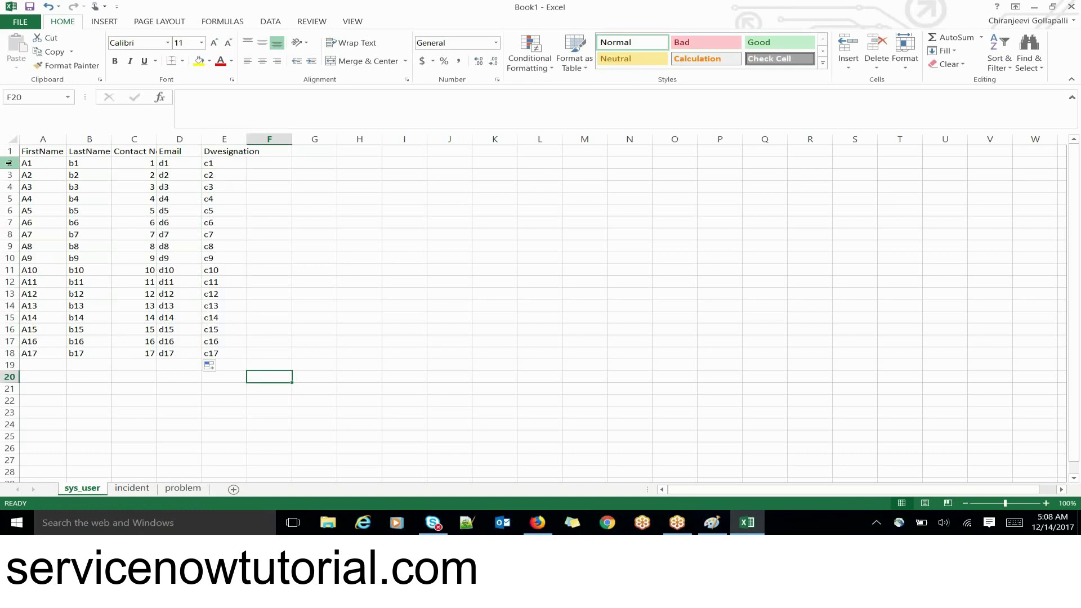
# - Examine row 2 as a single record and the FirstName and LastName columns with their values in that row
pyautogui.click(9, 163)
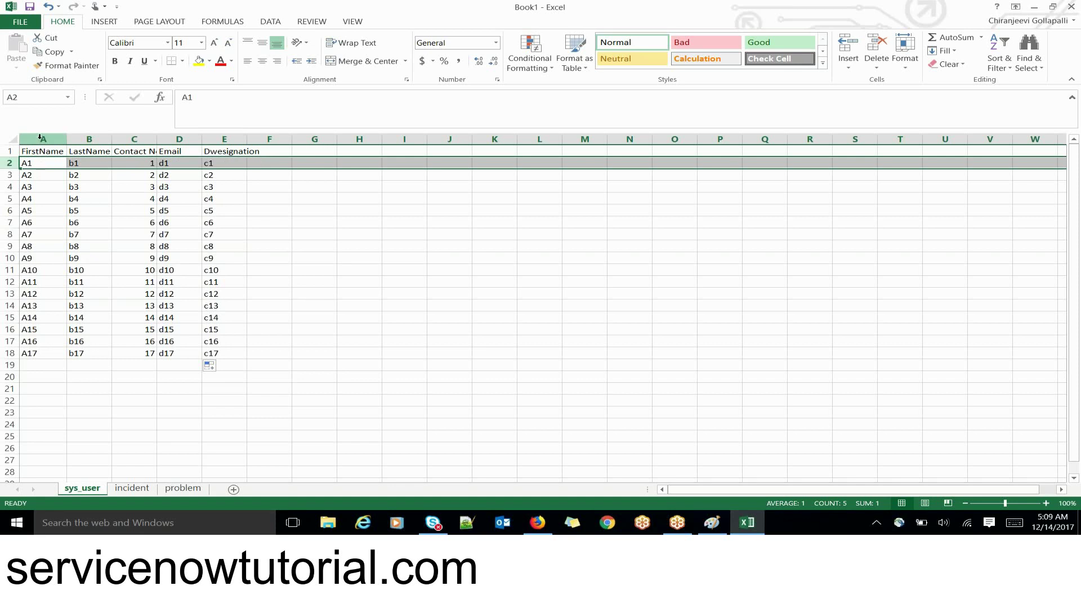
pyautogui.click(40, 139)
pyautogui.click(80, 138)
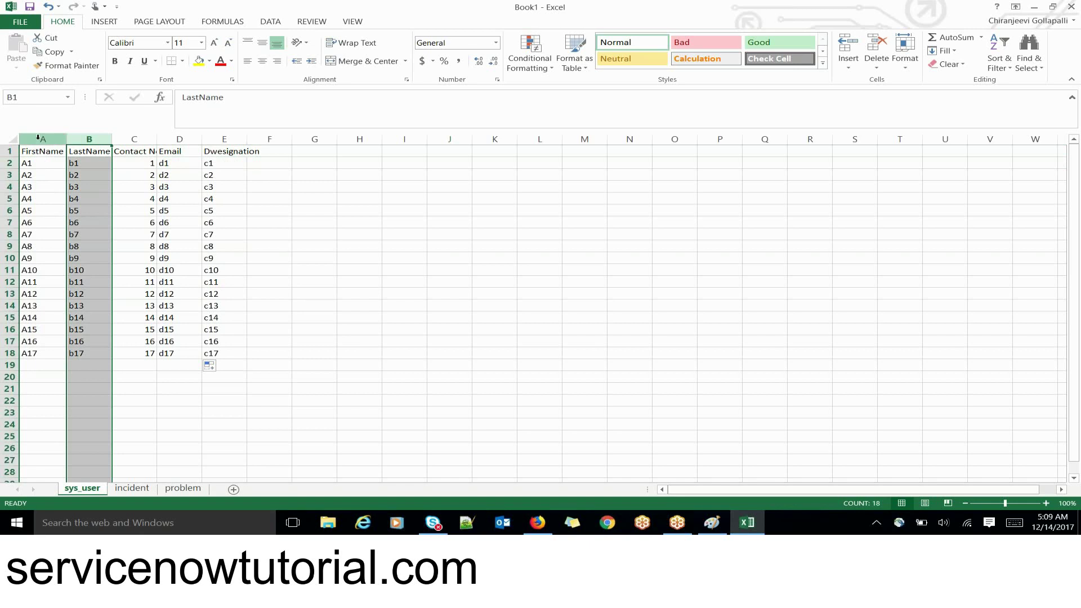
pyautogui.click(38, 138)
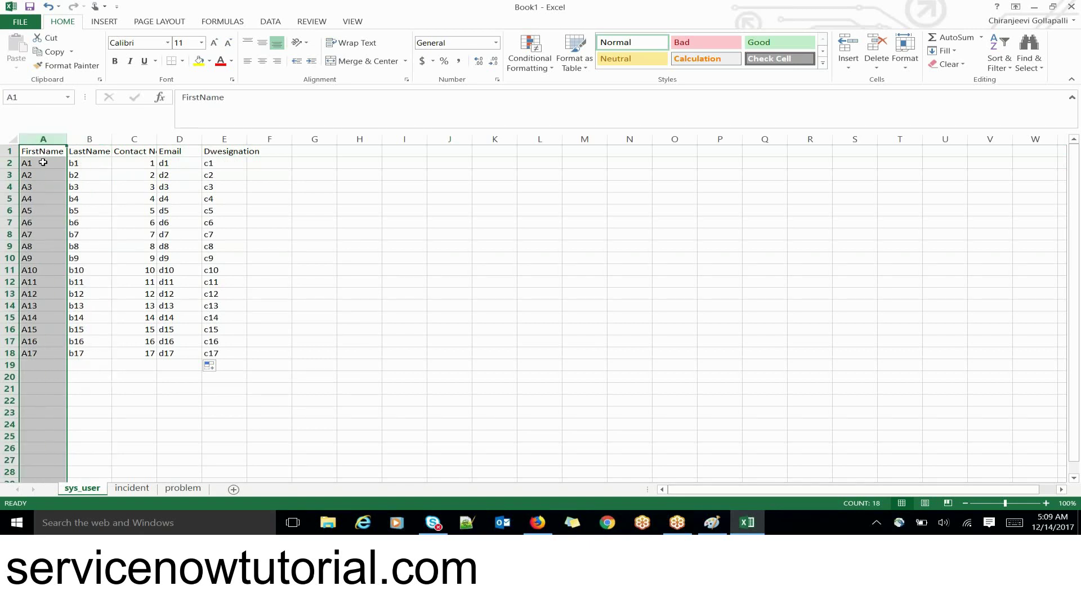
pyautogui.click(43, 163)
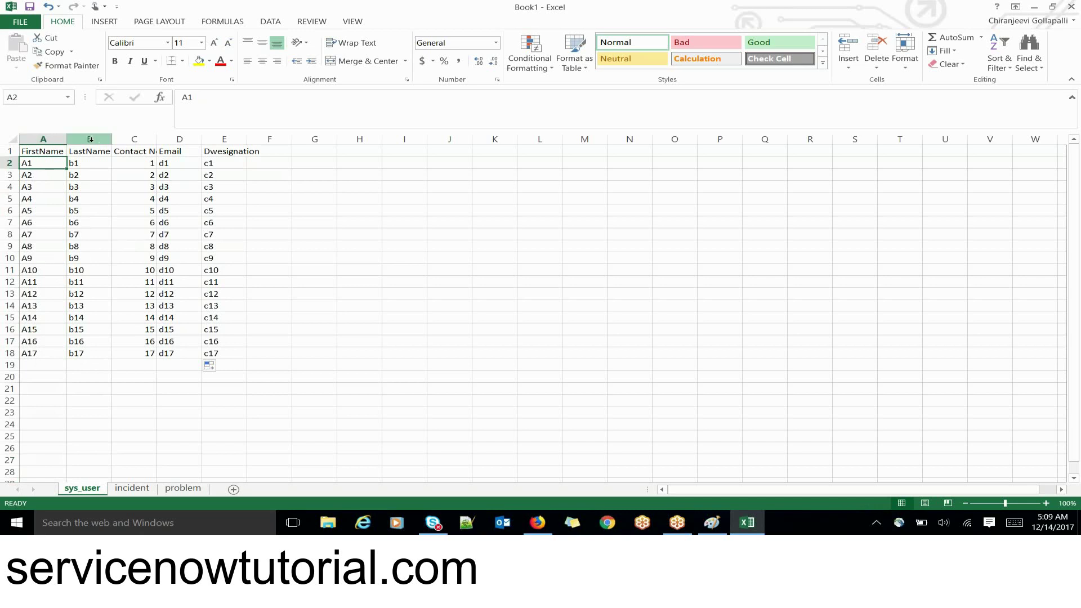
pyautogui.click(90, 138)
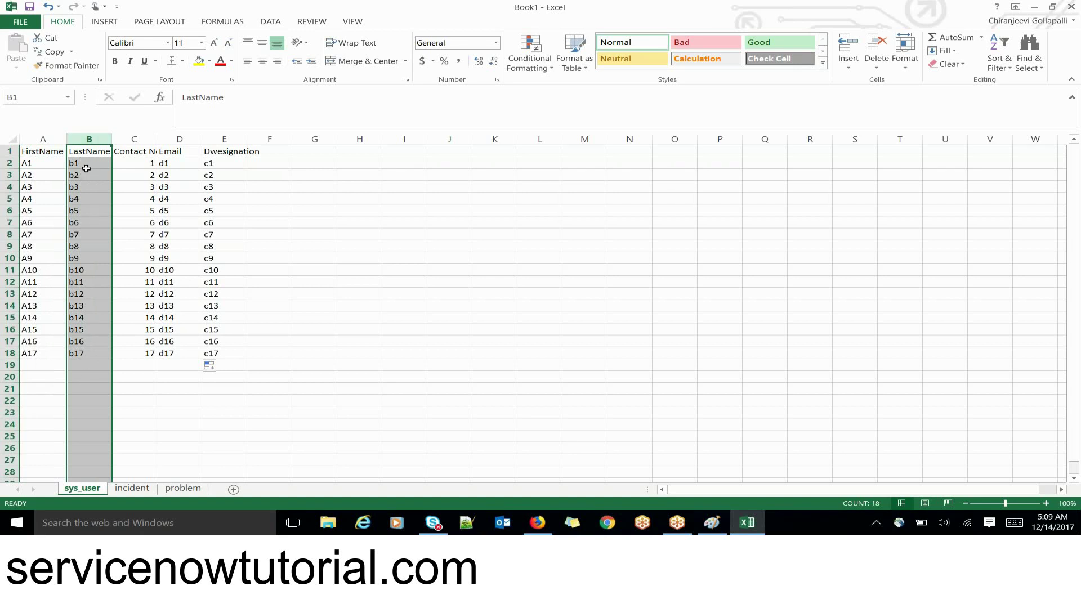
pyautogui.click(84, 163)
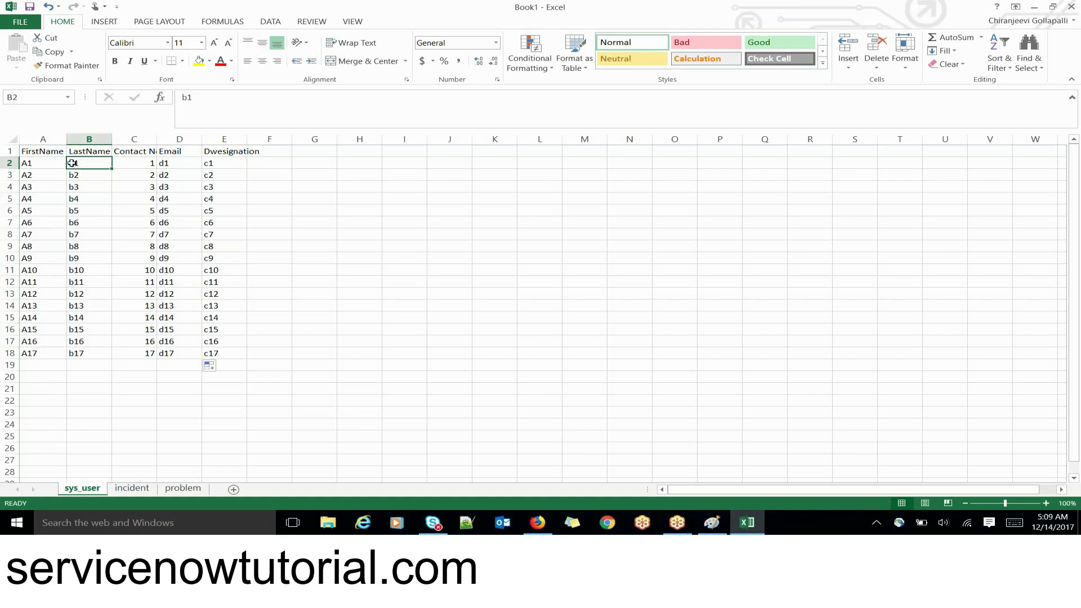
pyautogui.click(9, 163)
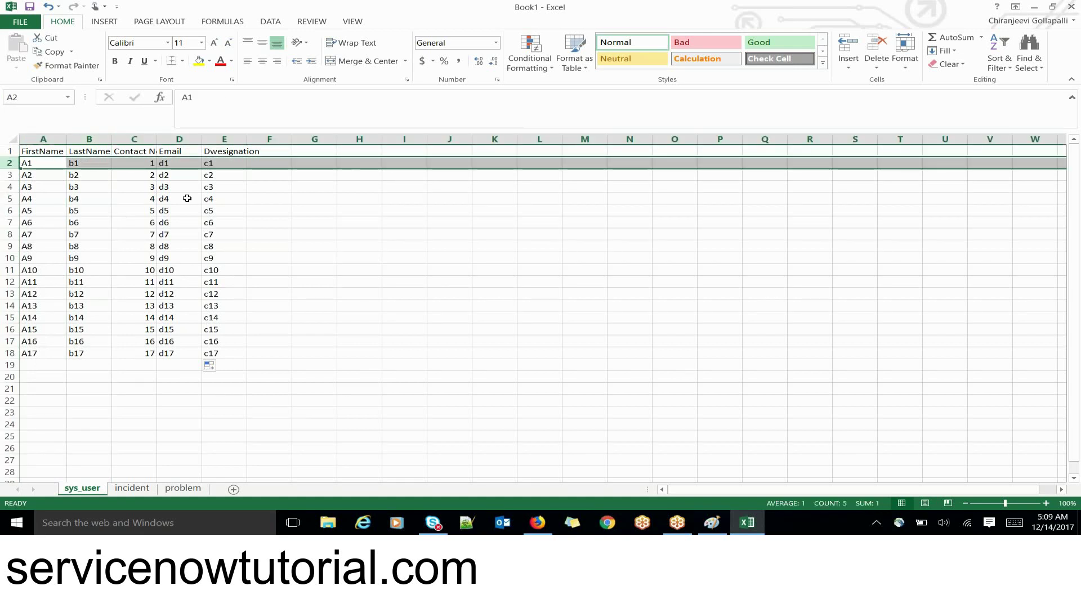
pyautogui.click(295, 236)
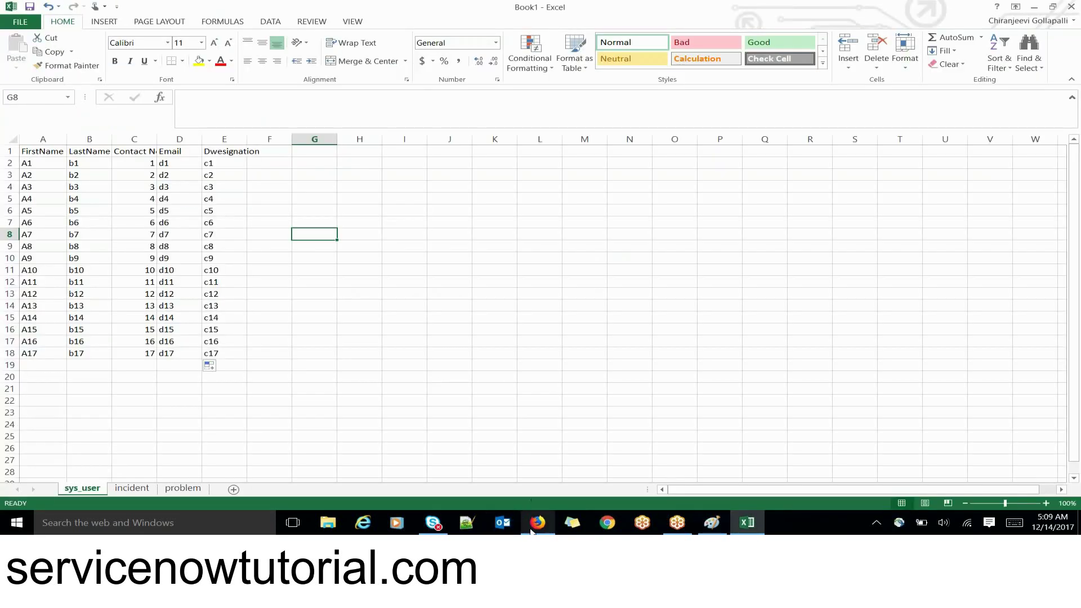
# - Switch to ServiceNow in Firefox, filter the navigator for "tables" and open the Tables list under System Definition
pyautogui.moveTo(532, 531)
pyautogui.click(480, 445)
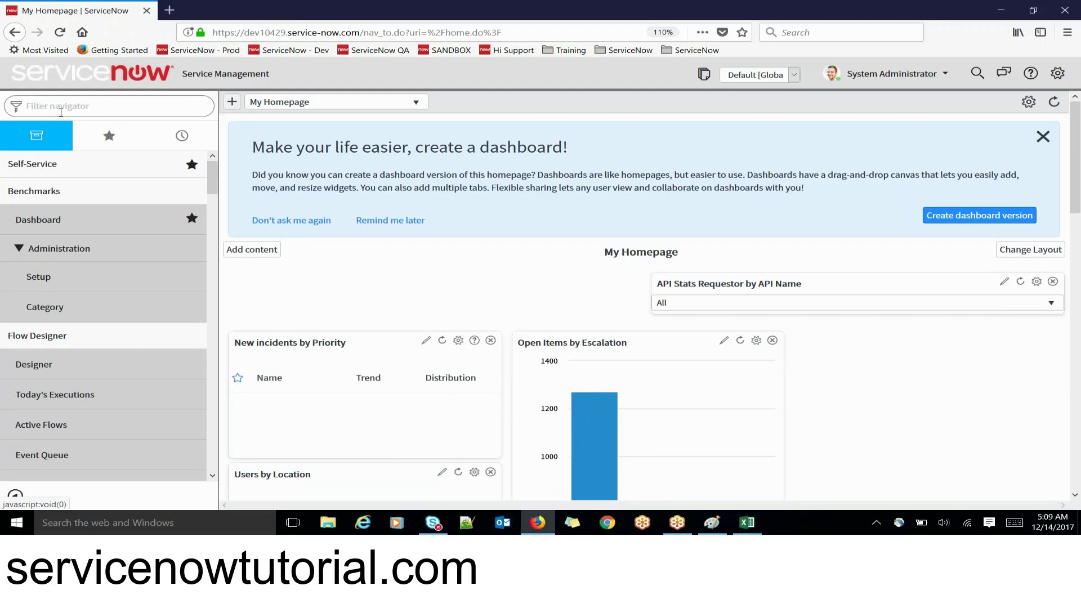
pyautogui.click(60, 107)
pyautogui.write('tabl')
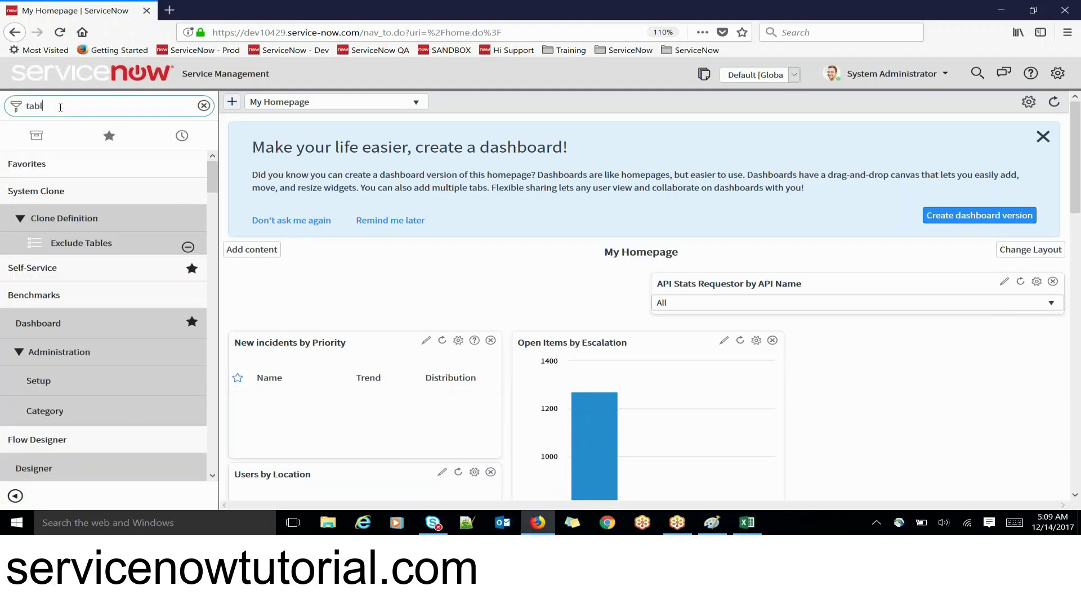
pyautogui.write('es')
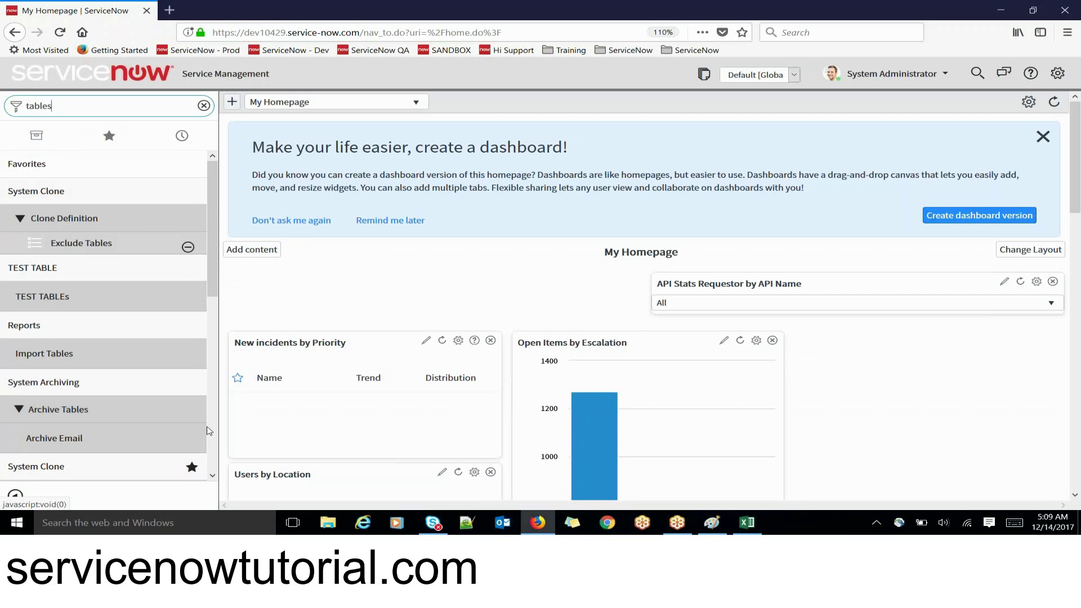
pyautogui.click(212, 477)
pyautogui.scroll(-5, 212, 482)
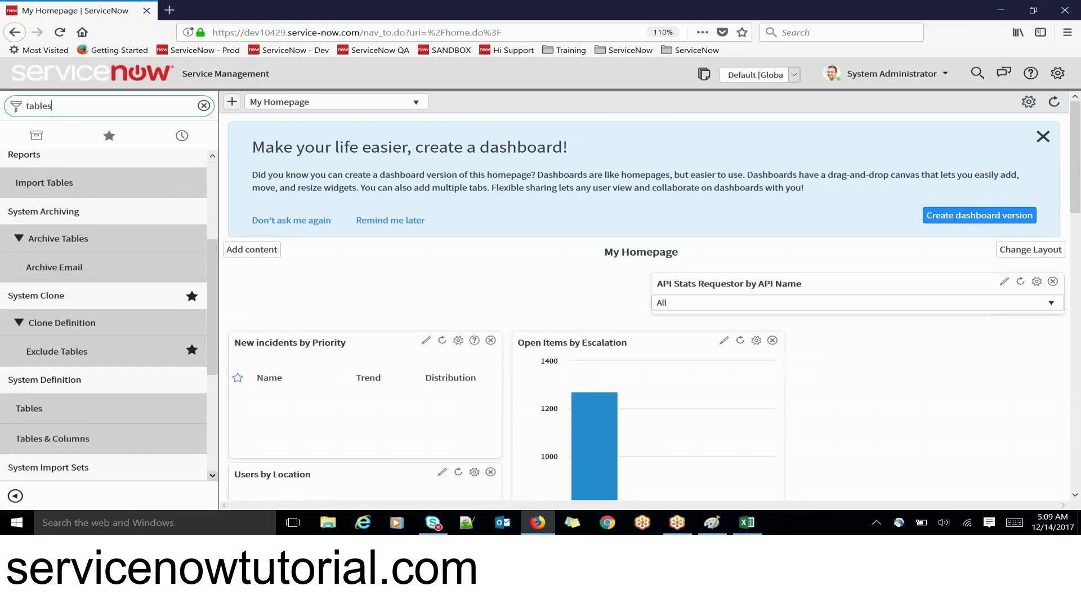
pyautogui.click(50, 409)
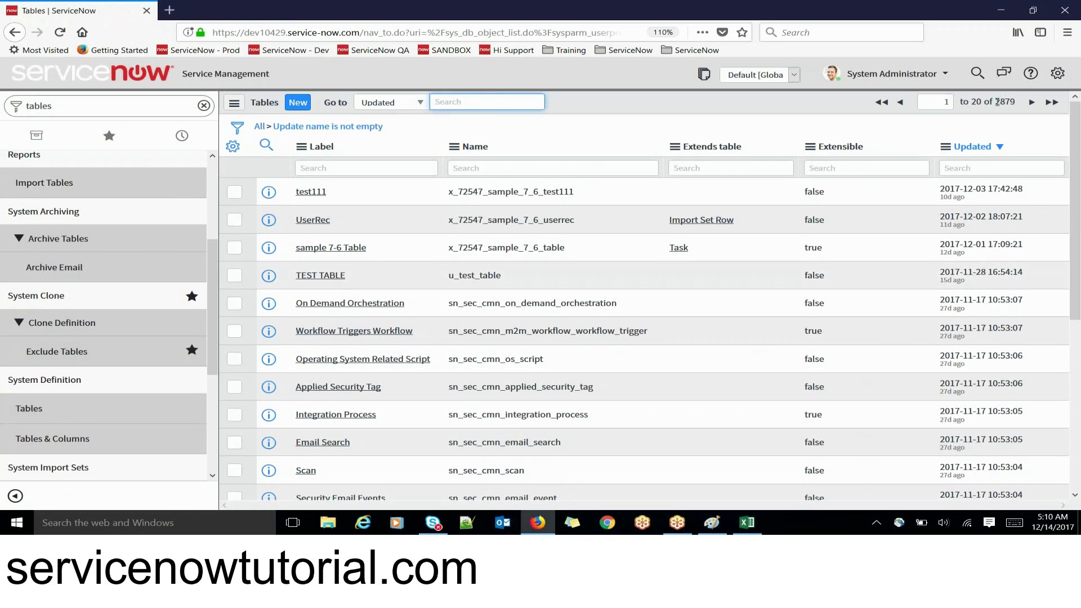
# - Examine the total number of tables and the labels and names of the records in the Tables list
pyautogui.moveTo(995, 102); pyautogui.dragTo(1014, 102)
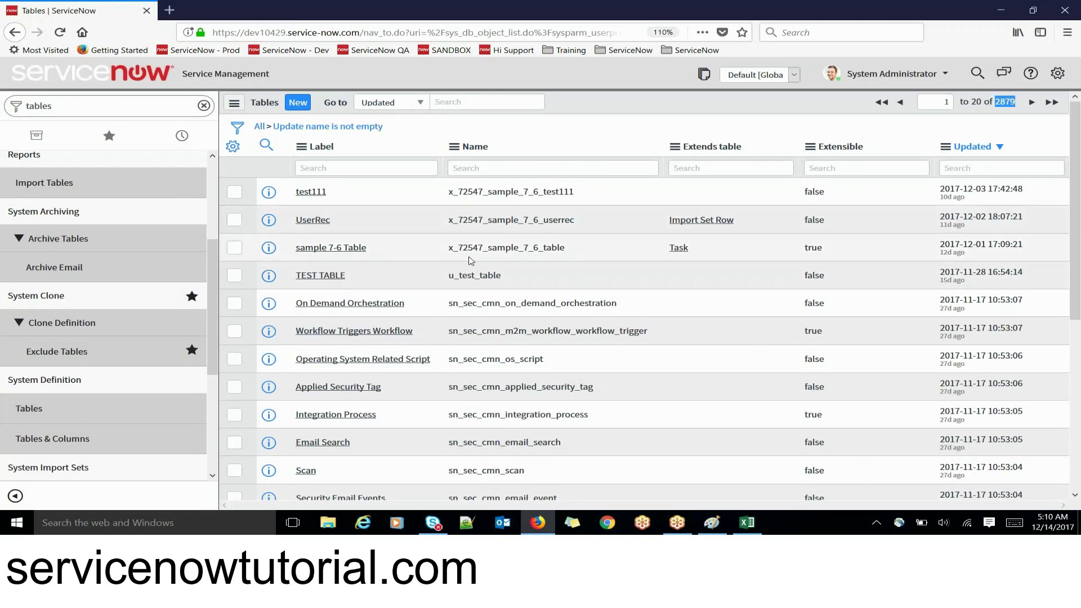
pyautogui.moveTo(499, 277); pyautogui.dragTo(297, 187)
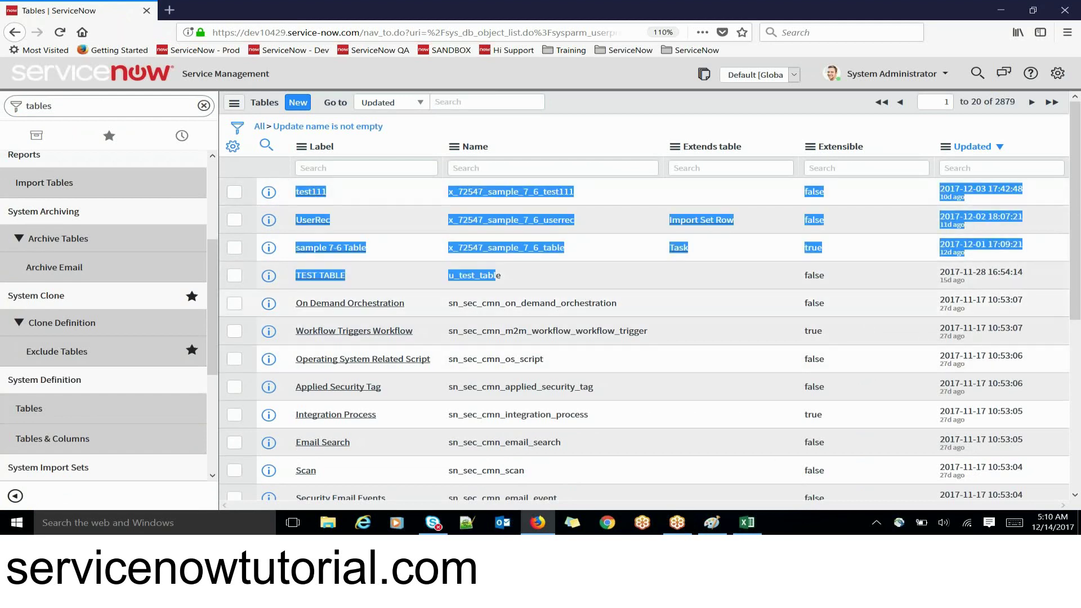
pyautogui.click(518, 281)
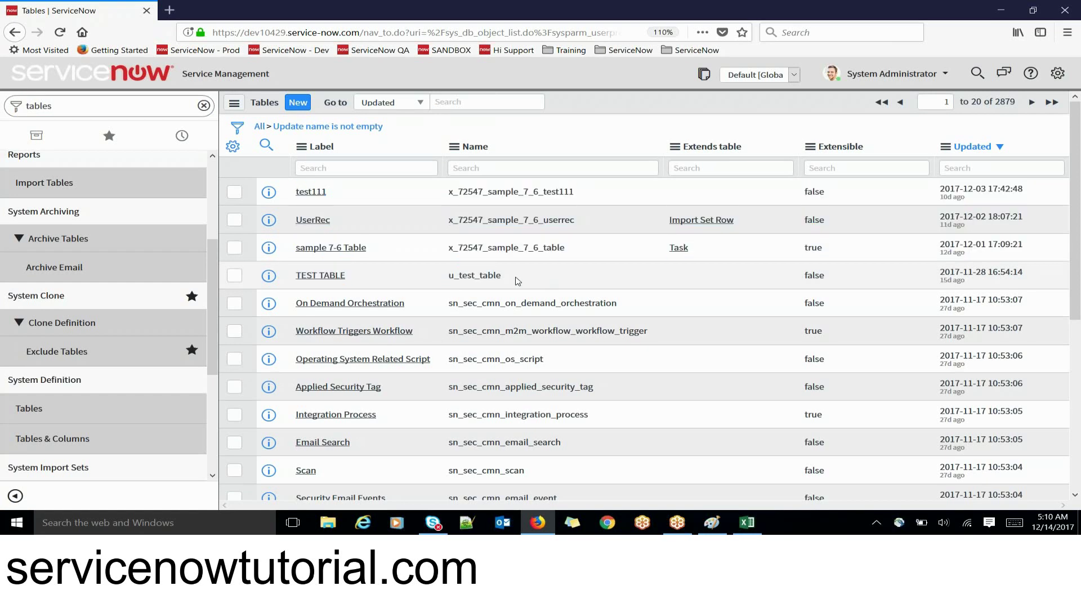
pyautogui.moveTo(517, 281); pyautogui.dragTo(300, 202)
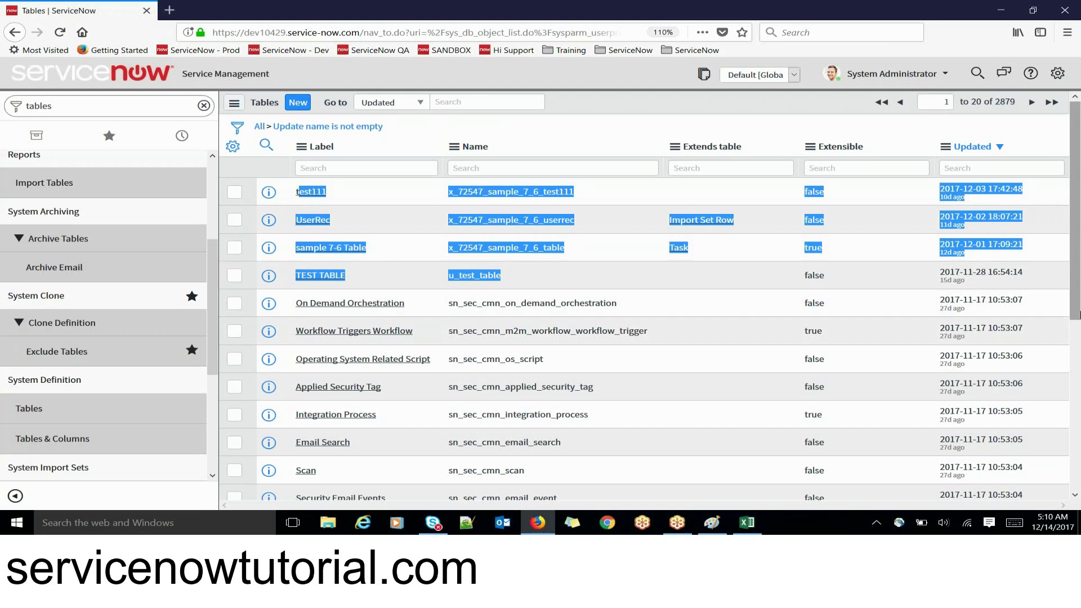
pyautogui.moveTo(1077, 304); pyautogui.dragTo(1078, 344)
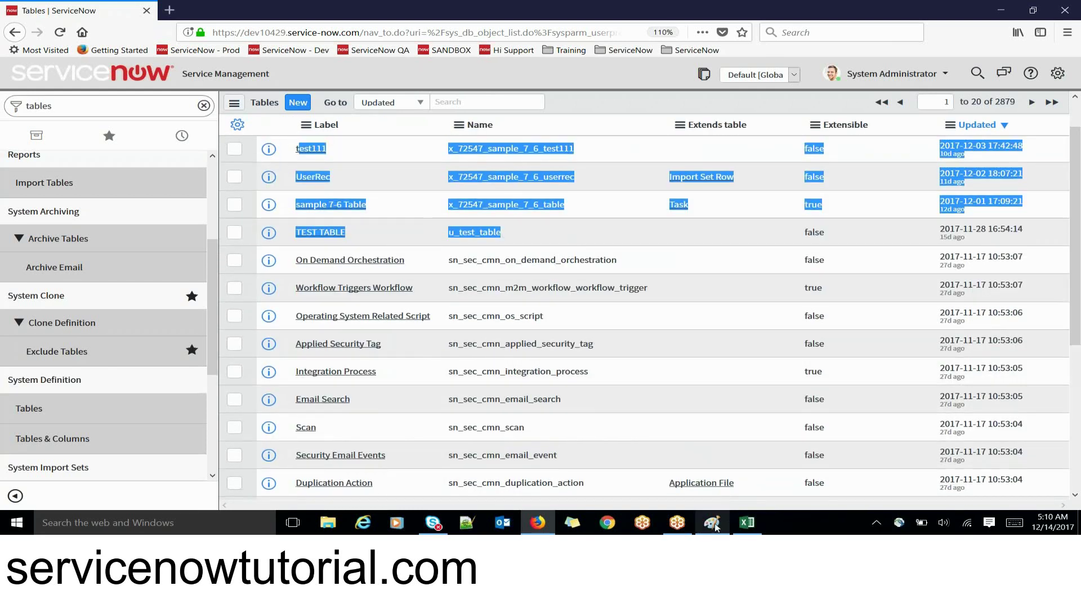
# - Switch to the untitled Paint drawing that holds the notes on tables, rows and columns
pyautogui.moveTo(711, 525)
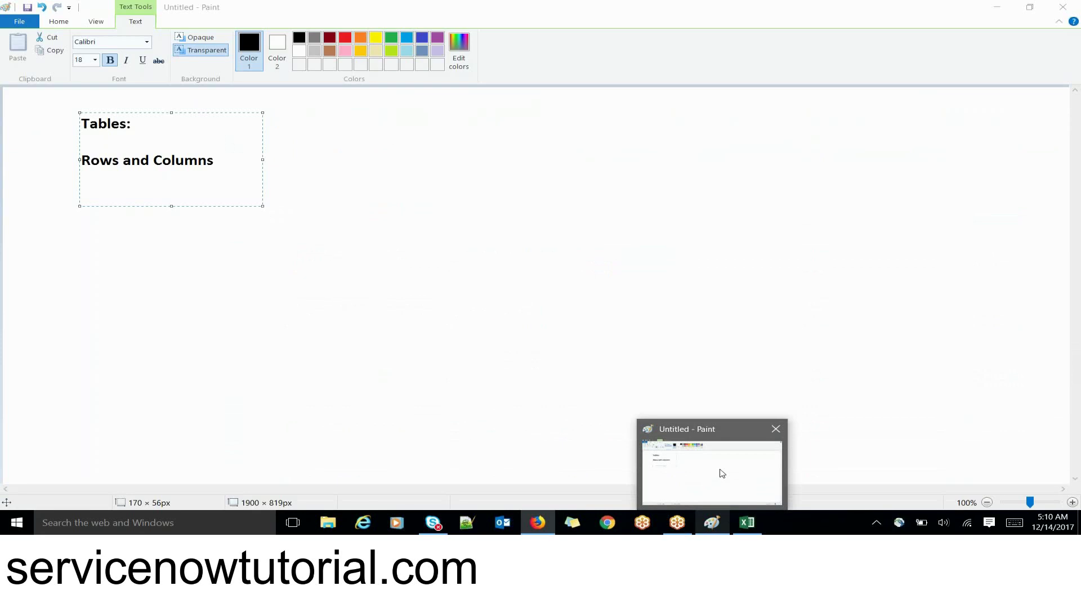
pyautogui.click(721, 472)
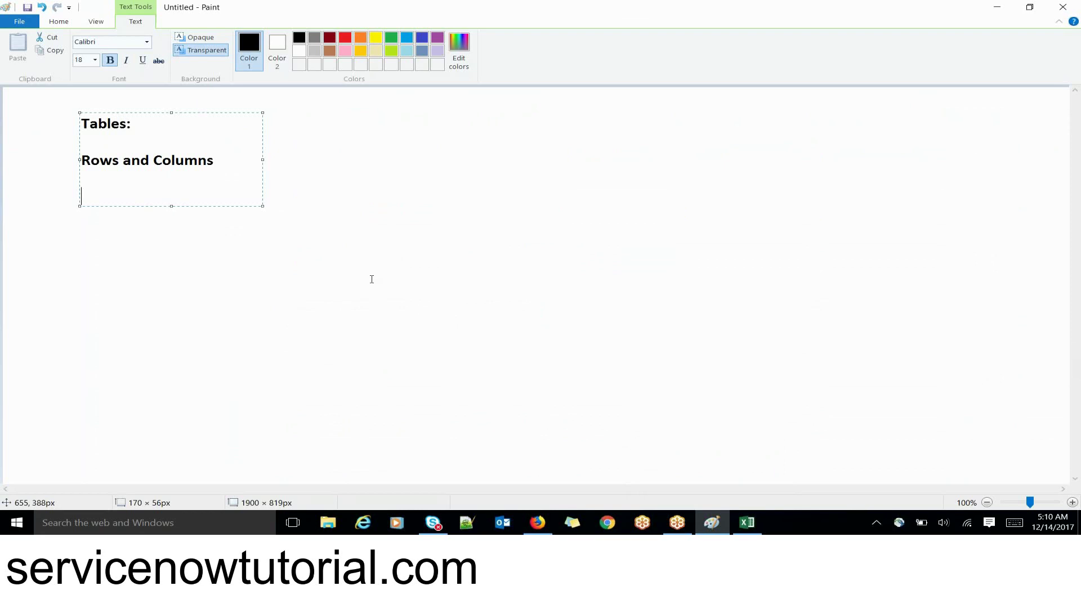
pyautogui.write('New')
pyautogui.press('BackSpace')
pyautogui.press('BackSpace')
pyautogui.press('BackSpace')
pyautogui.hotkey('alt', 'Tab')
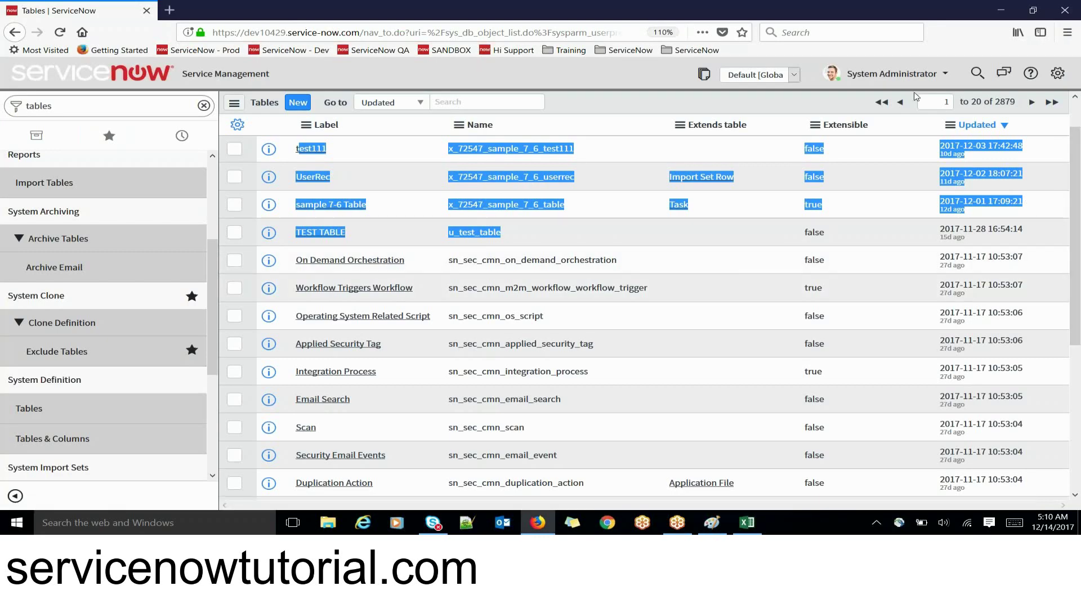
pyautogui.hotkey('alt', 'Tab')
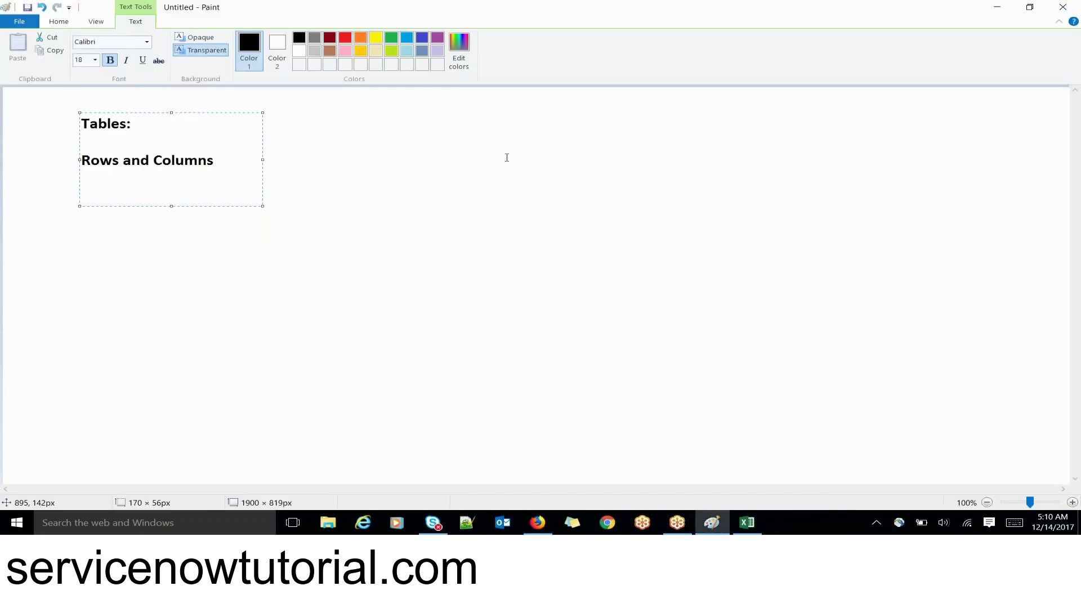
# - Draw a rounded rectangle about 226 × 176 px below the "Rows and Columns" text
pyautogui.click(69, 22)
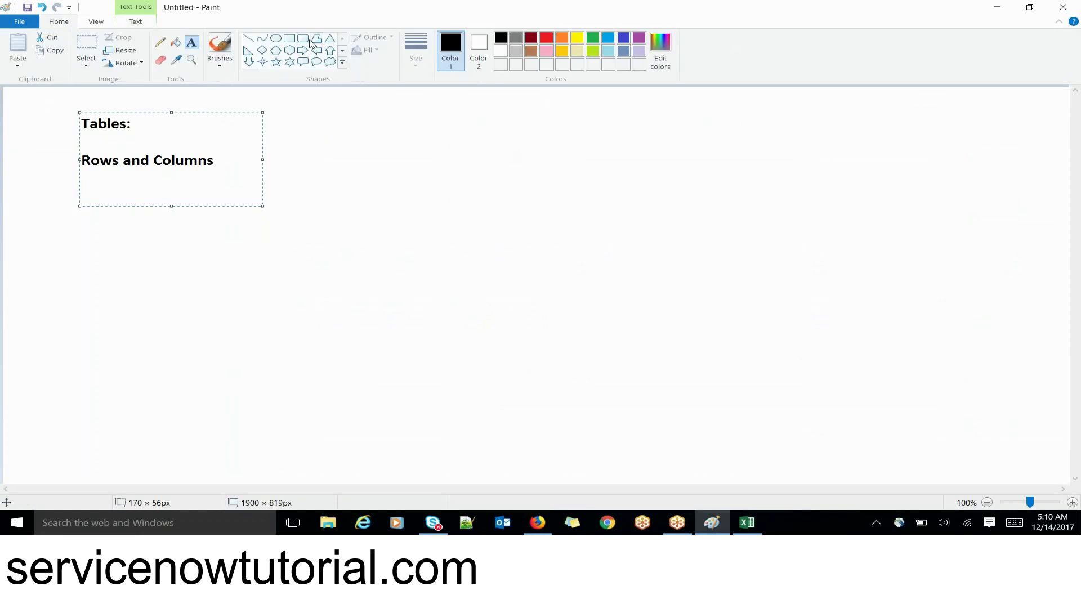
pyautogui.click(303, 38)
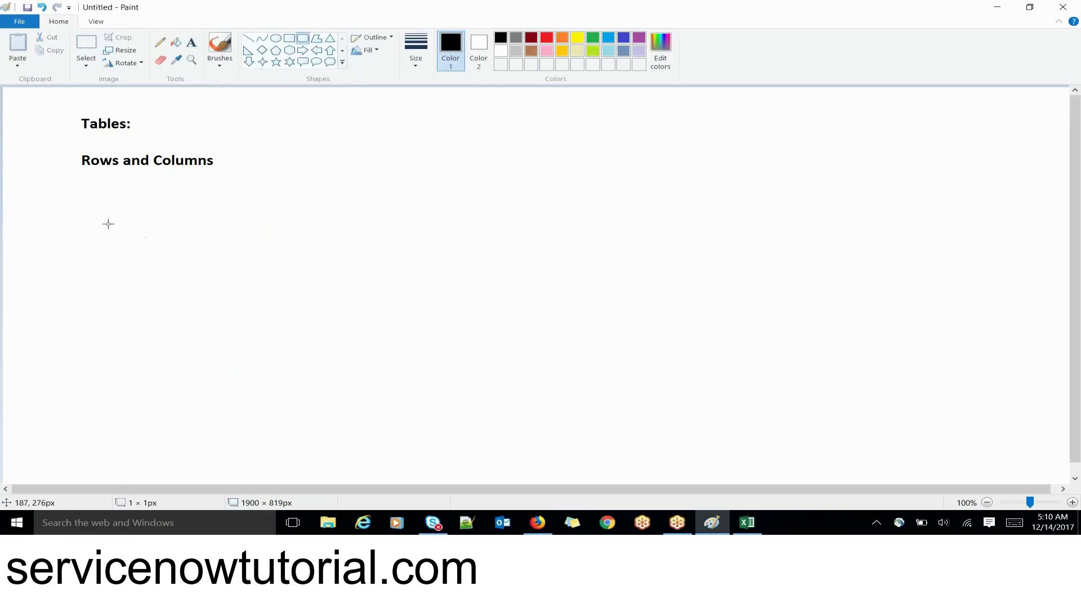
pyautogui.moveTo(109, 224); pyautogui.dragTo(236, 310)
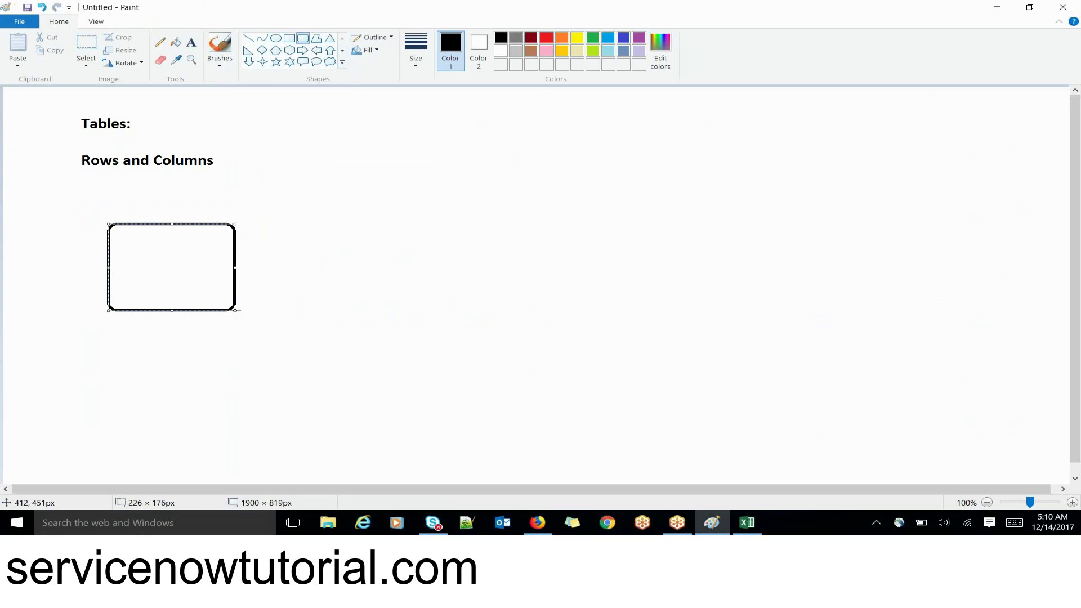
# - Write task inside the rounded rectangle and, after a blank line, cmdb_ci beneath it
pyautogui.click(192, 42)
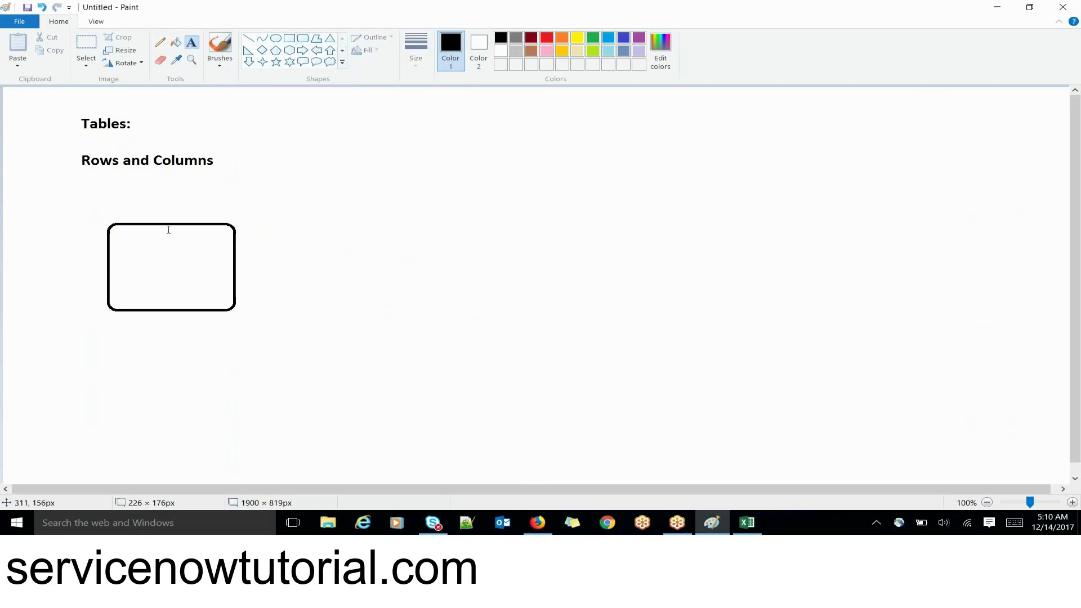
pyautogui.click(114, 235)
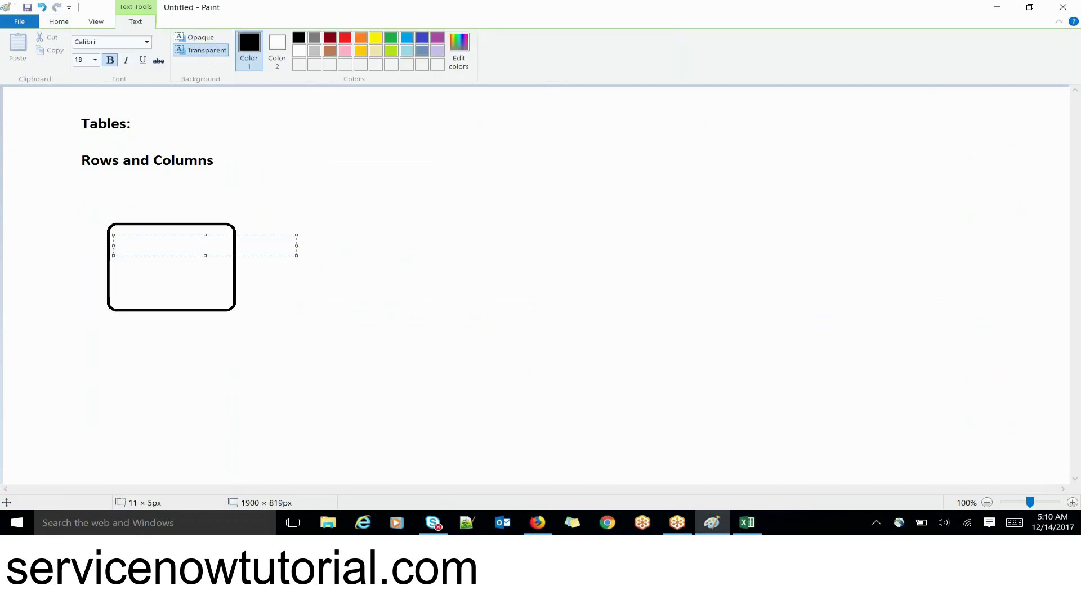
pyautogui.write('task')
pyautogui.press('Return')
pyautogui.press('Return')
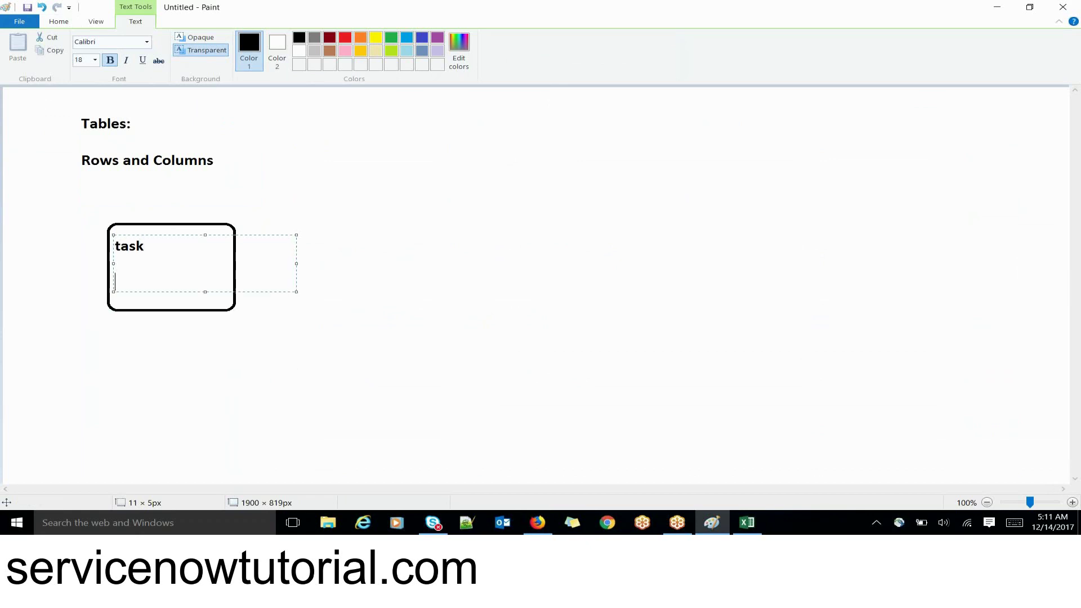
pyautogui.write('cmdb_ci')
pyautogui.moveTo(182, 283); pyautogui.dragTo(106, 319)
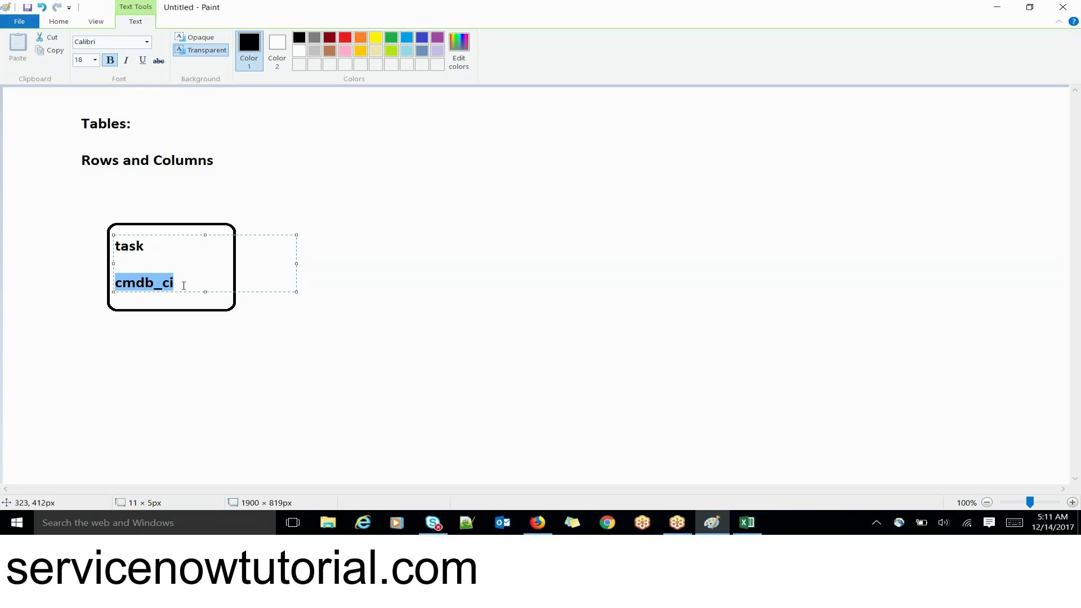
pyautogui.doubleClick(183, 286)
pyautogui.click(183, 285)
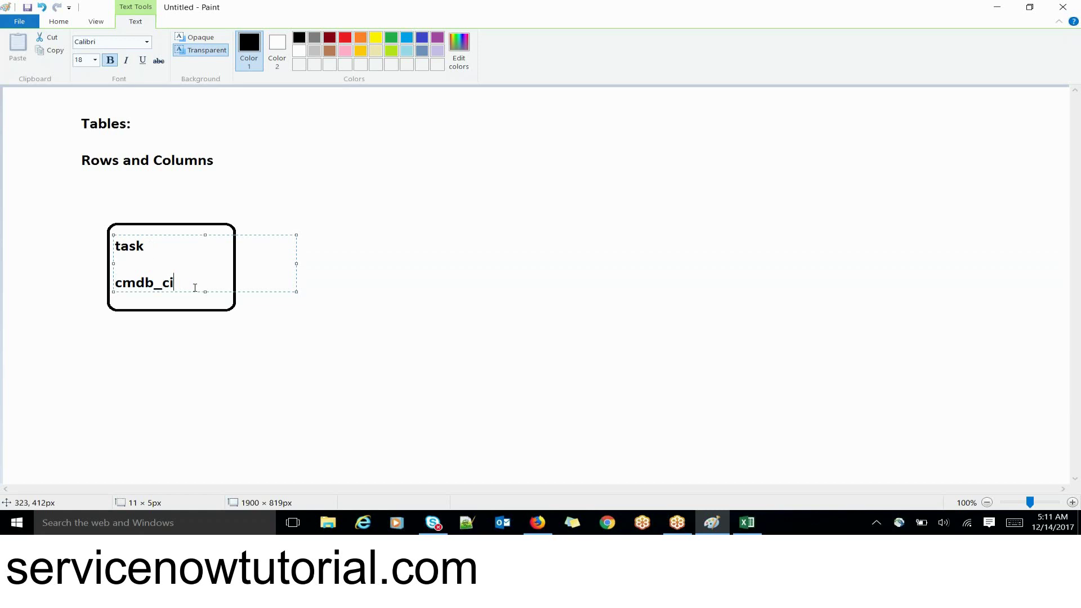
# - Add cmdb on the line directly below cmdb_ci and finish the text entry
pyautogui.press('Return')
pyautogui.write('cmdb')
pyautogui.moveTo(159, 301); pyautogui.dragTo(114, 302)
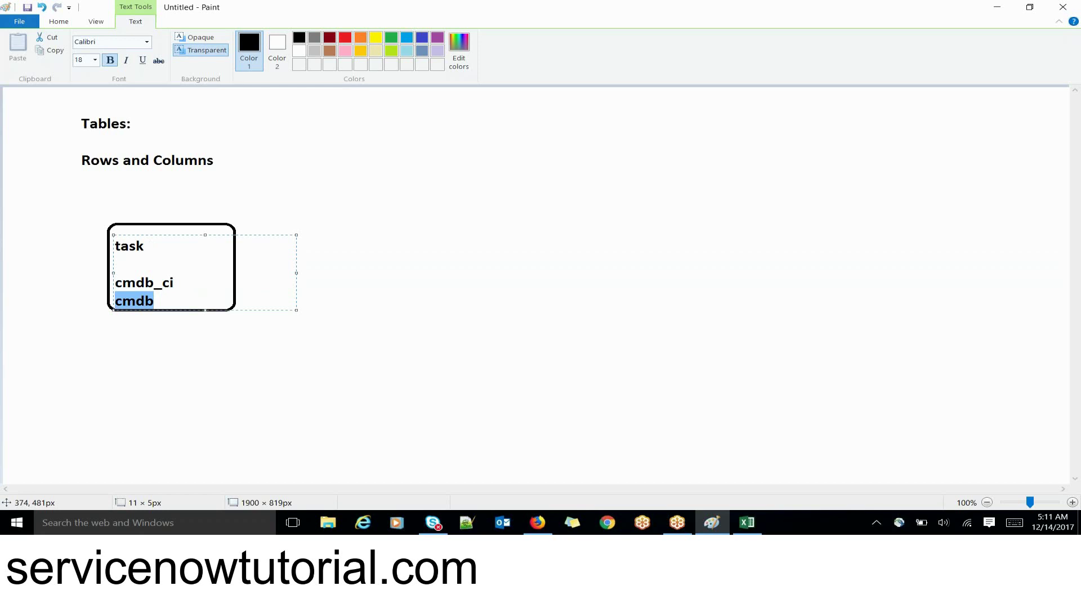
pyautogui.moveTo(147, 247); pyautogui.dragTo(116, 247)
pyautogui.click(411, 294)
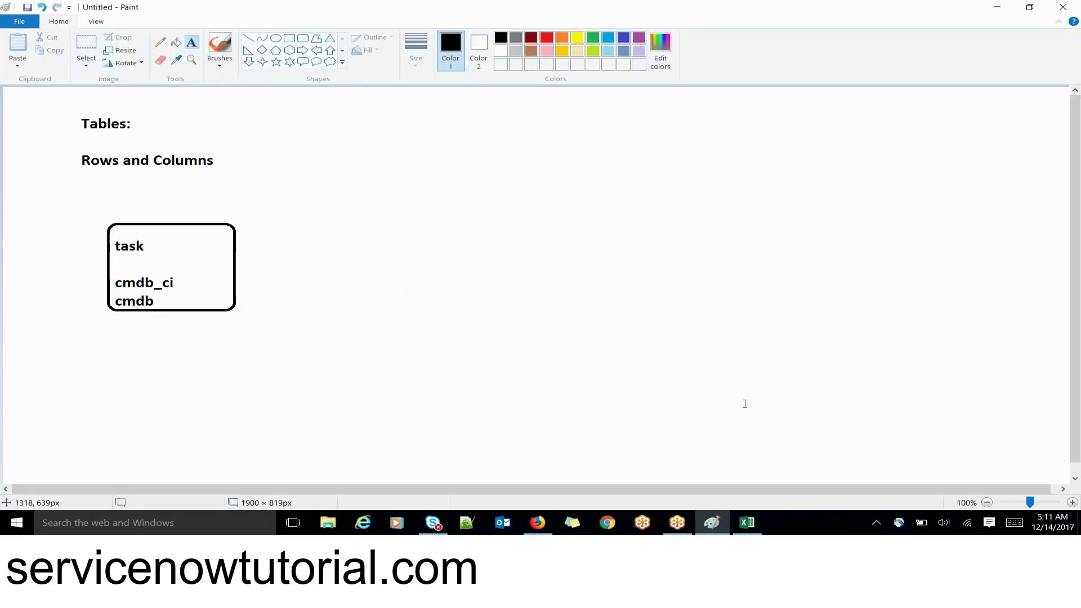
# - Switch to the Book1 workbook in Excel and add a new sheet after sys_user
pyautogui.moveTo(747, 522)
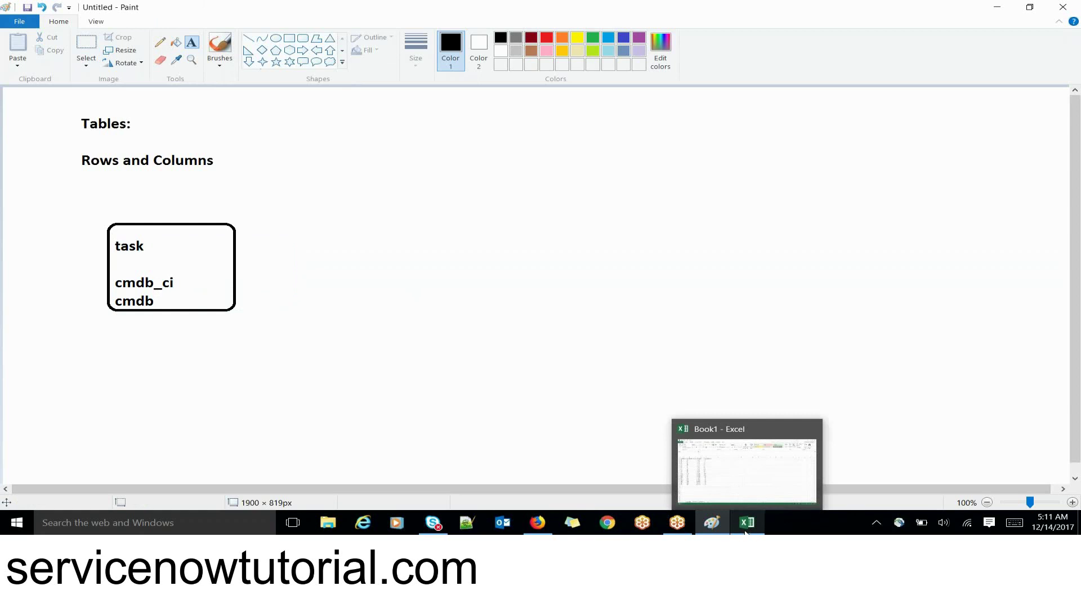
pyautogui.click(740, 483)
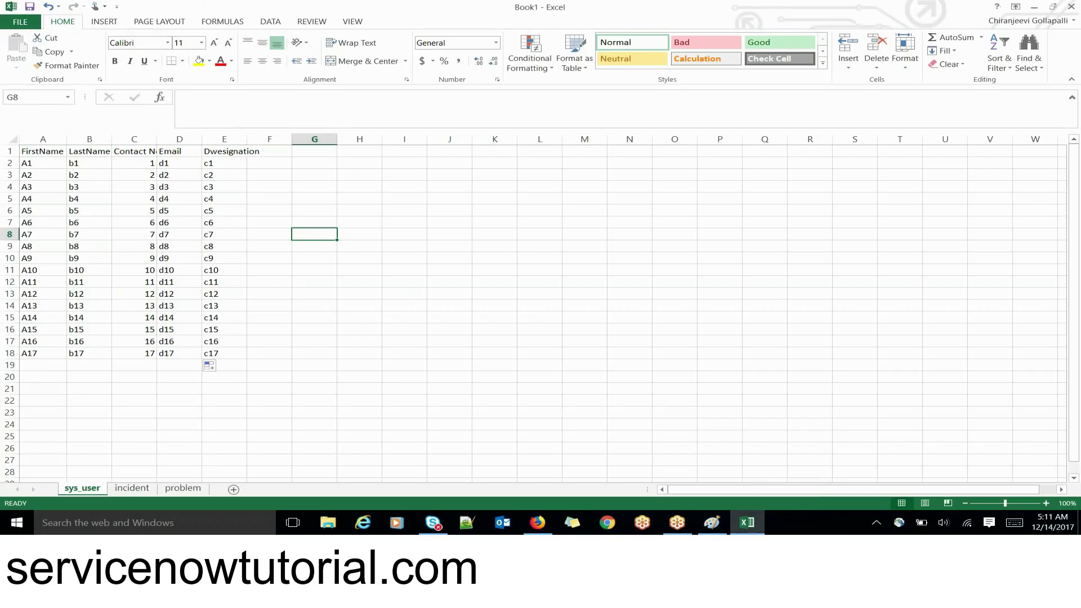
pyautogui.click(233, 490)
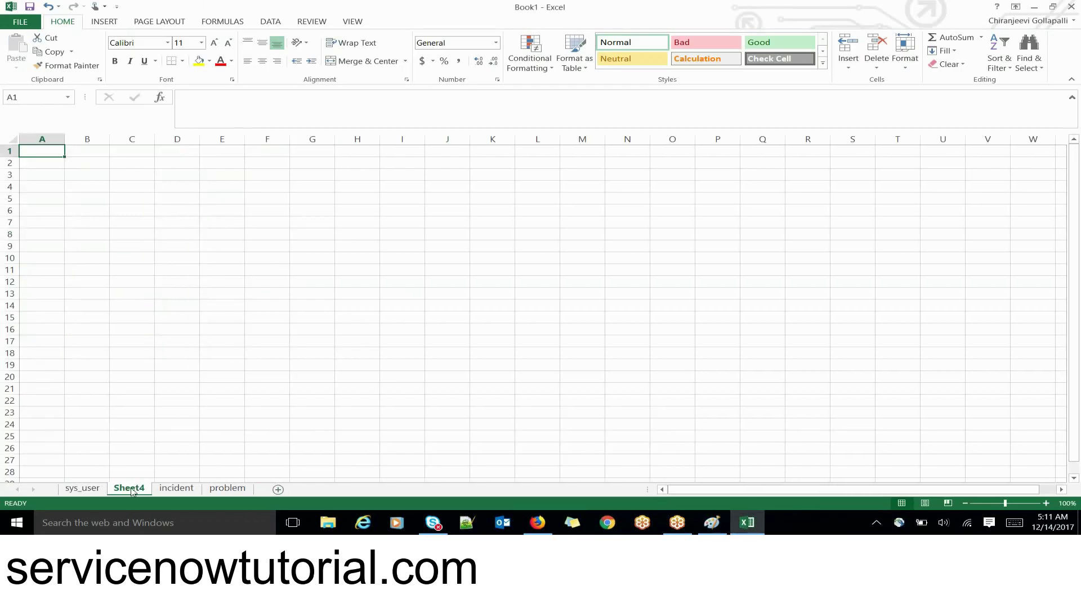
pyautogui.click(191, 414)
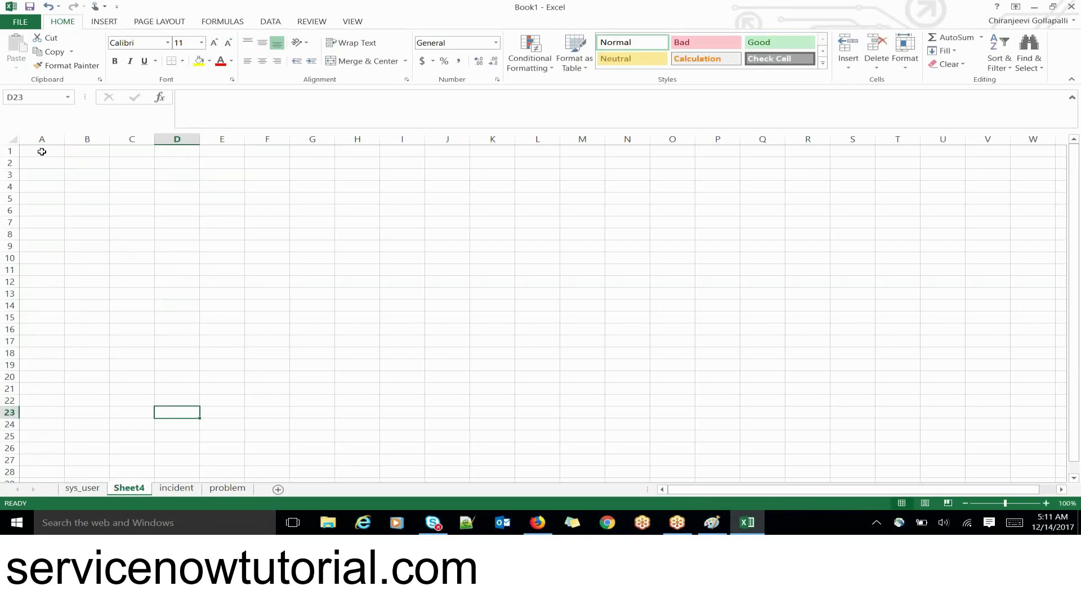
pyautogui.click(42, 151)
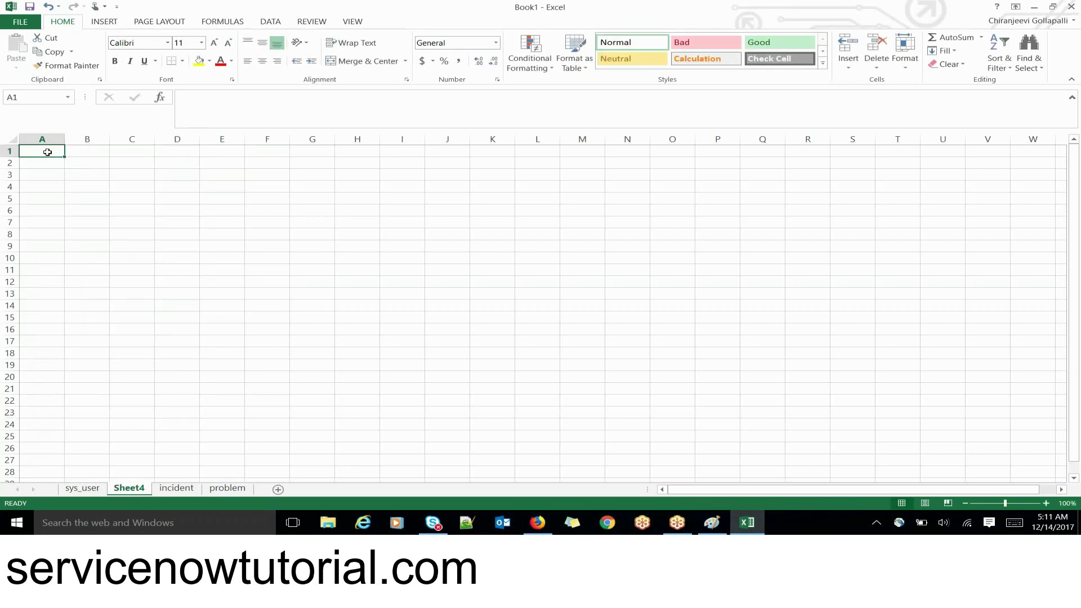
pyautogui.write('g')
pyautogui.press('BackSpace')
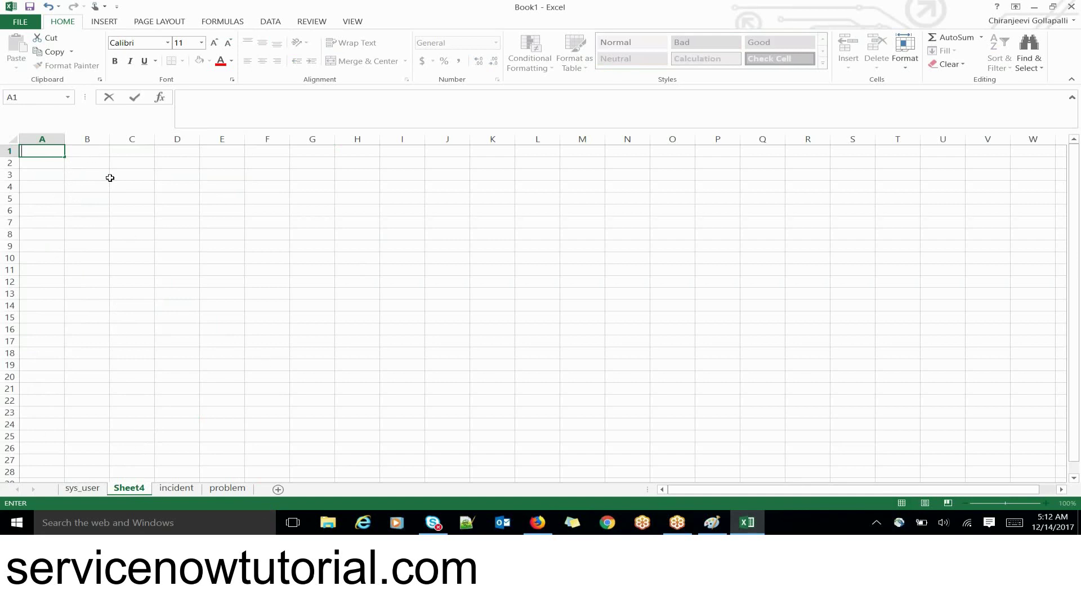
pyautogui.click(84, 150)
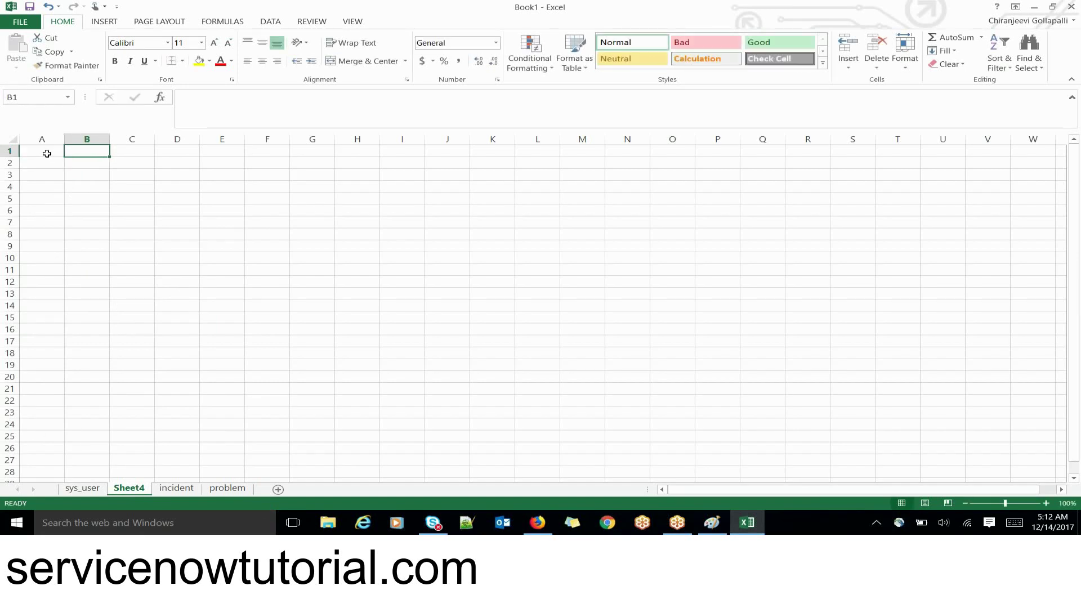
pyautogui.click(46, 153)
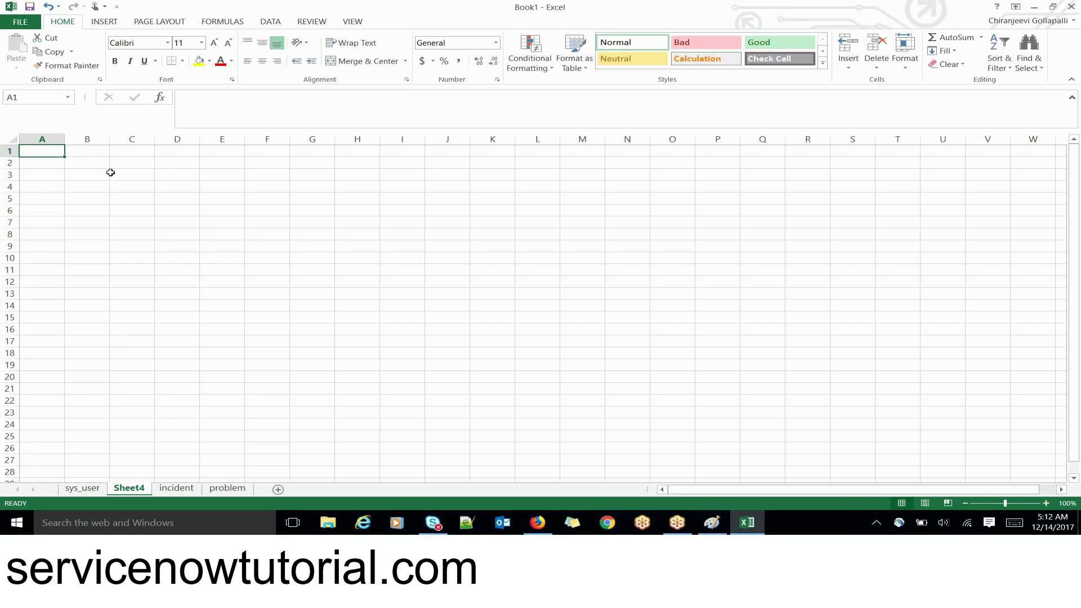
# - Enter the sample value asdddd in cell A2 of the new sheet, leaving header cell A1 empty
pyautogui.click(39, 162)
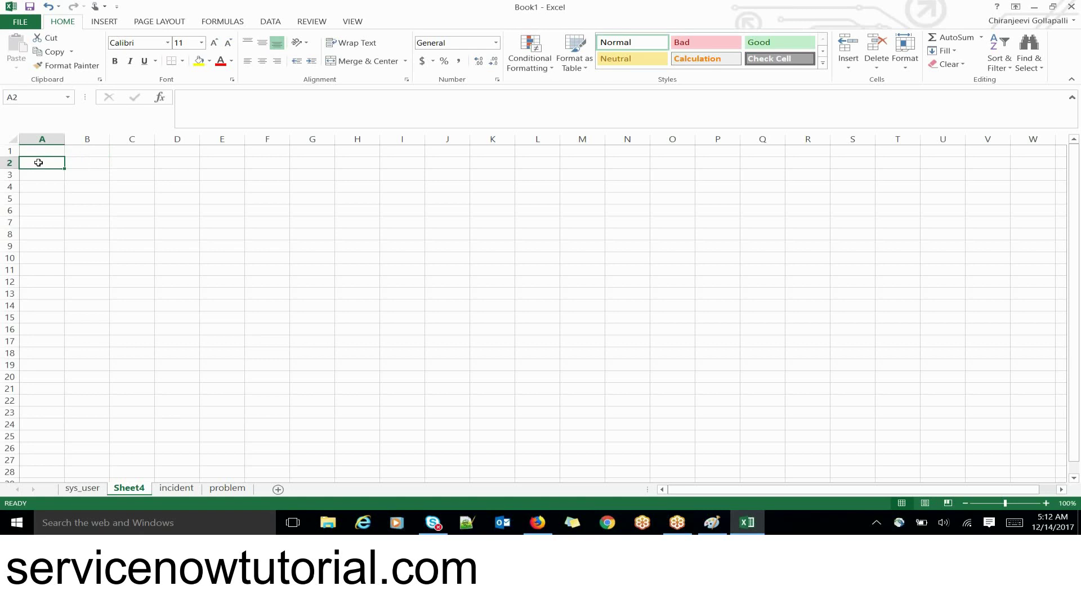
pyautogui.write('as')
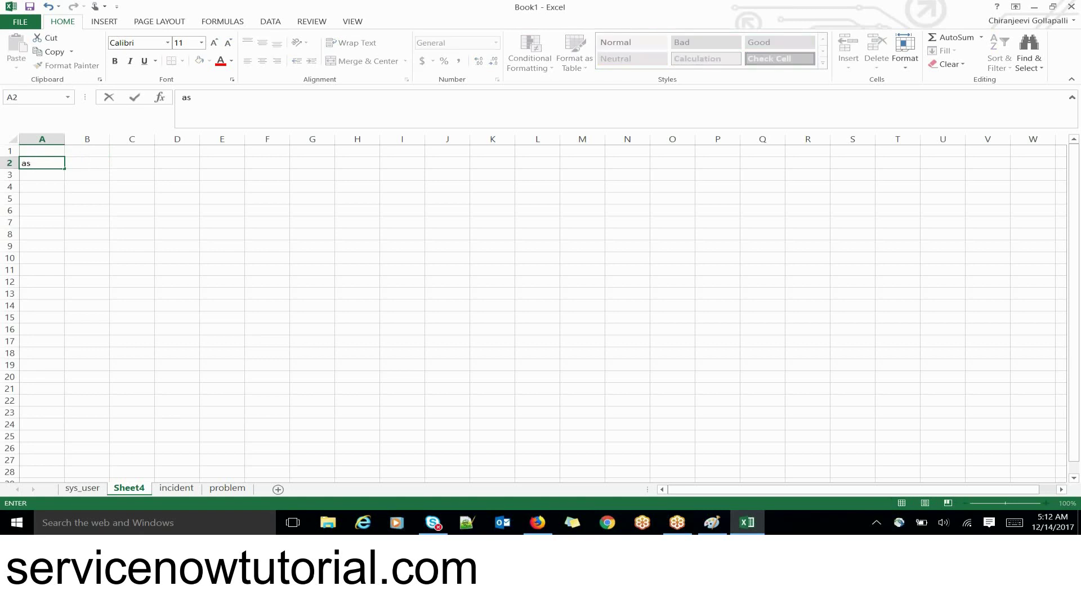
pyautogui.write('dddd')
pyautogui.doubleClick(50, 162)
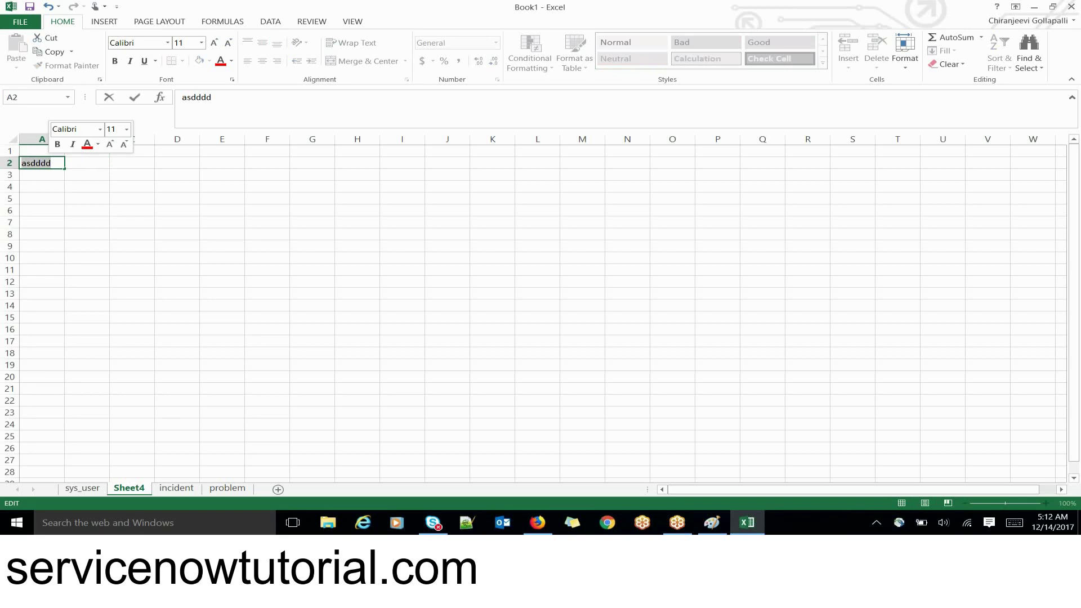
pyautogui.click(101, 194)
pyautogui.click(34, 154)
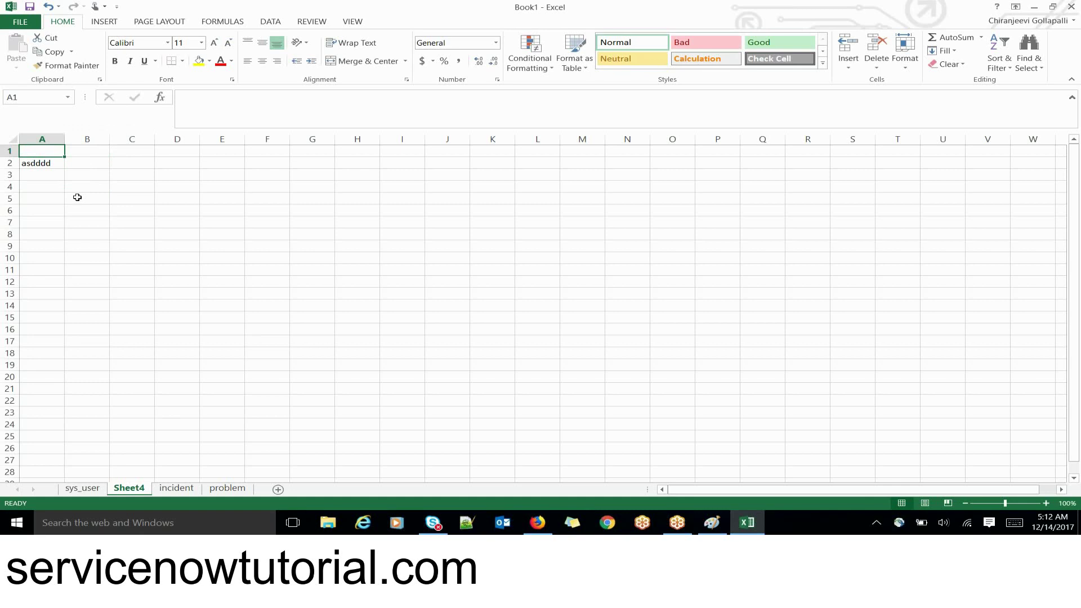
# - Switch back to Paint and draw a second rounded rectangle, about 152 × 156 px, above and to the right of the first
pyautogui.hotkey('alt', 'Tab')
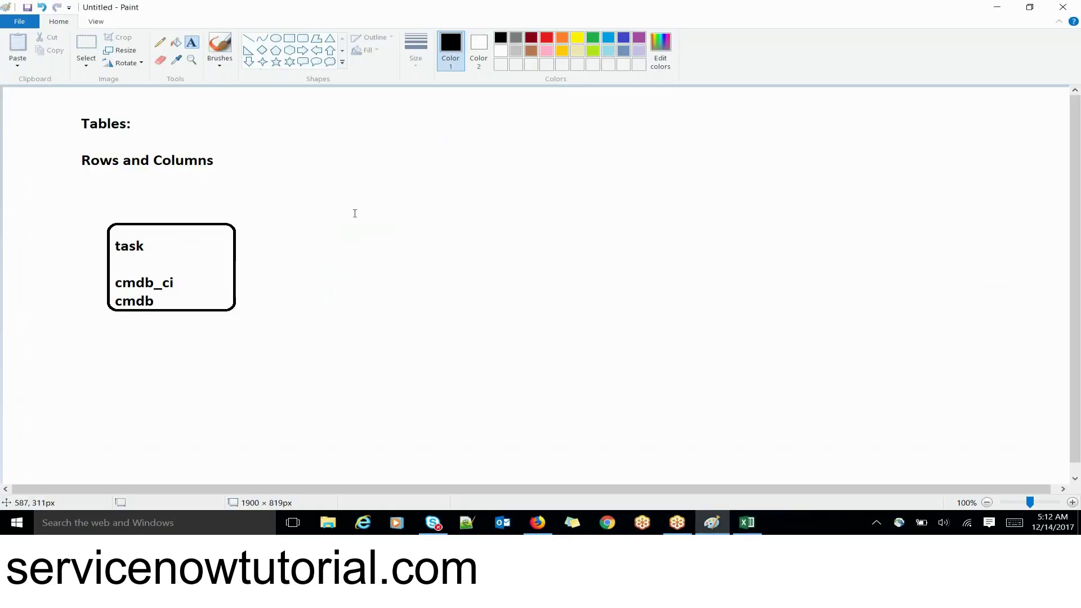
pyautogui.click(303, 39)
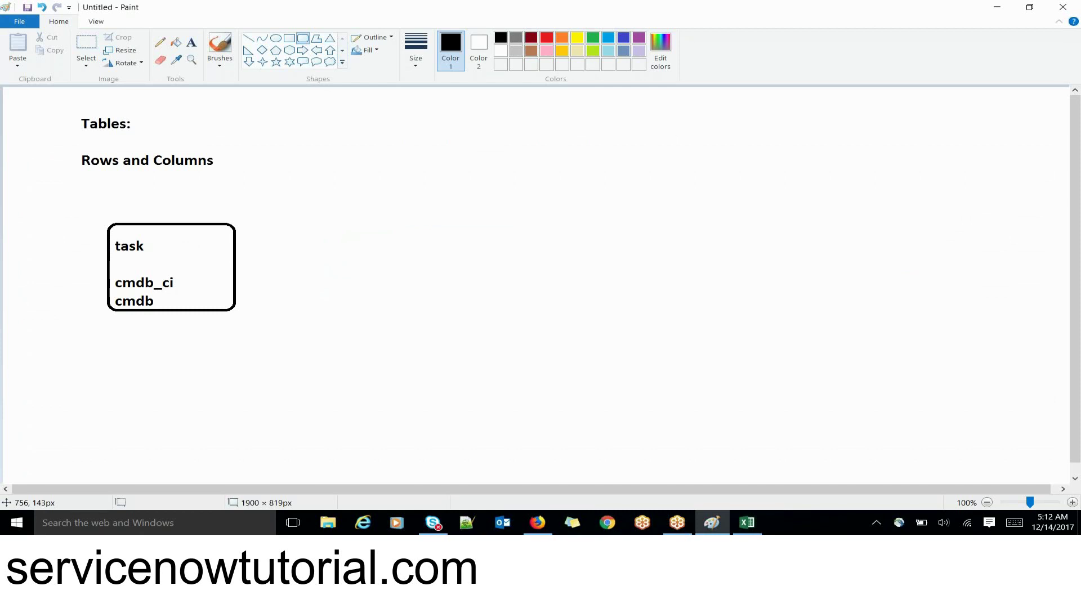
pyautogui.moveTo(425, 144); pyautogui.dragTo(511, 221)
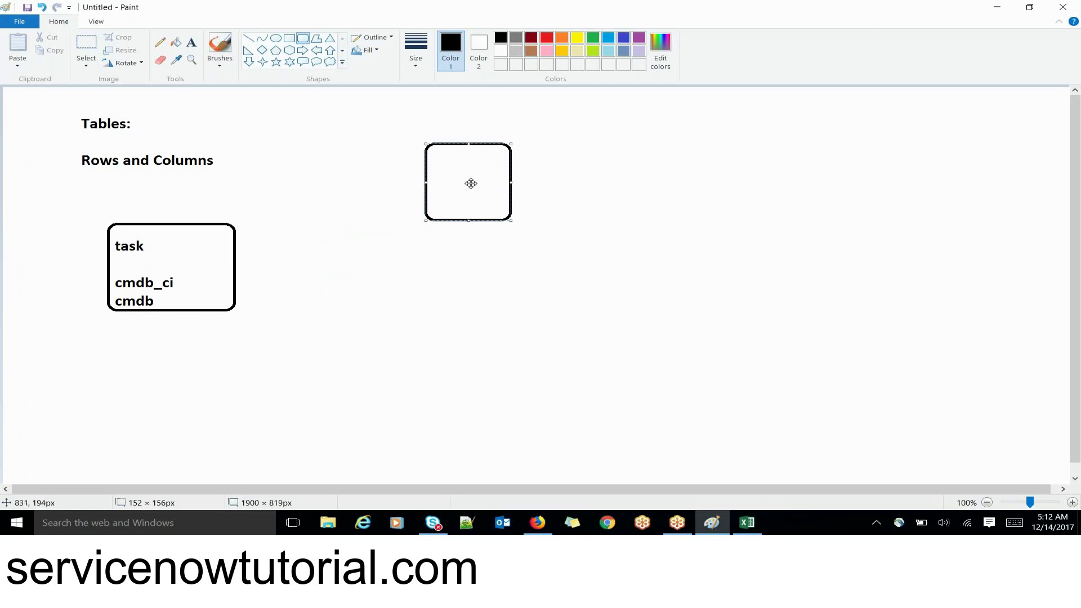
pyautogui.click(560, 167)
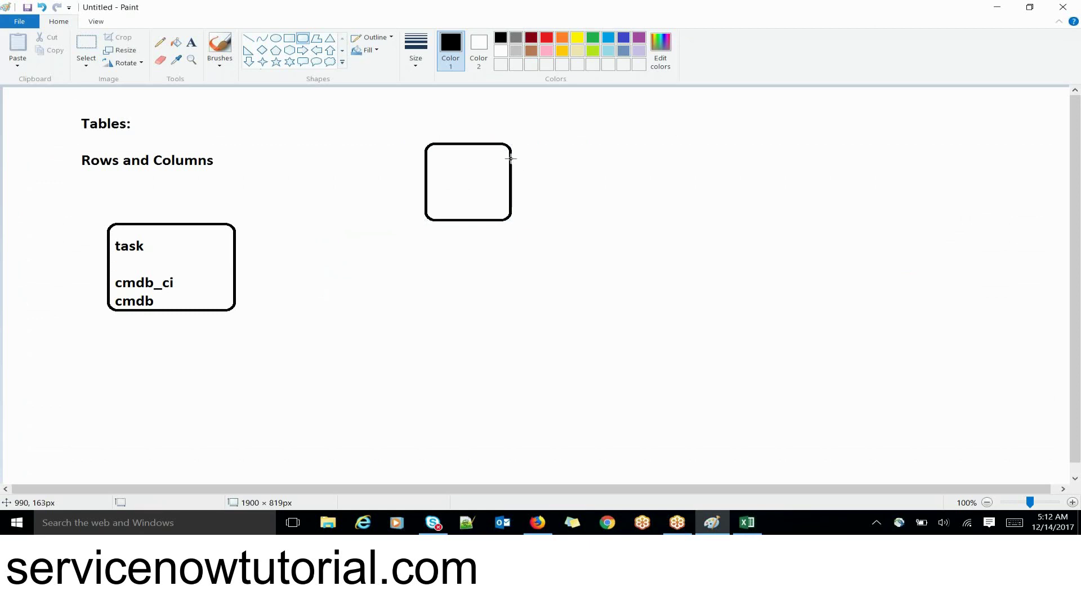
# - Write 100 inside the second rounded rectangle
pyautogui.click(192, 43)
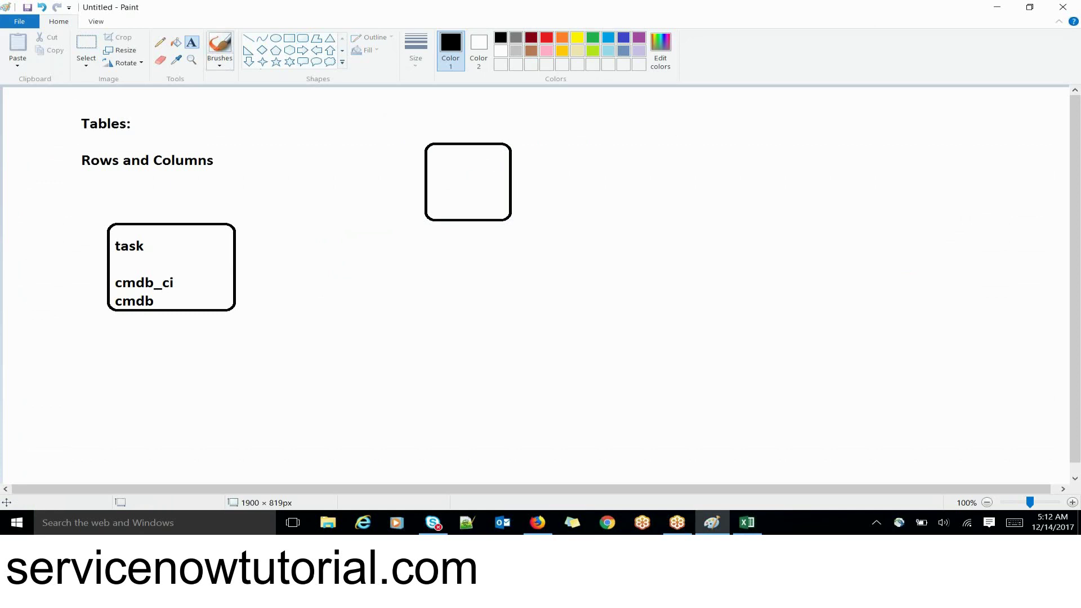
pyautogui.click(441, 170)
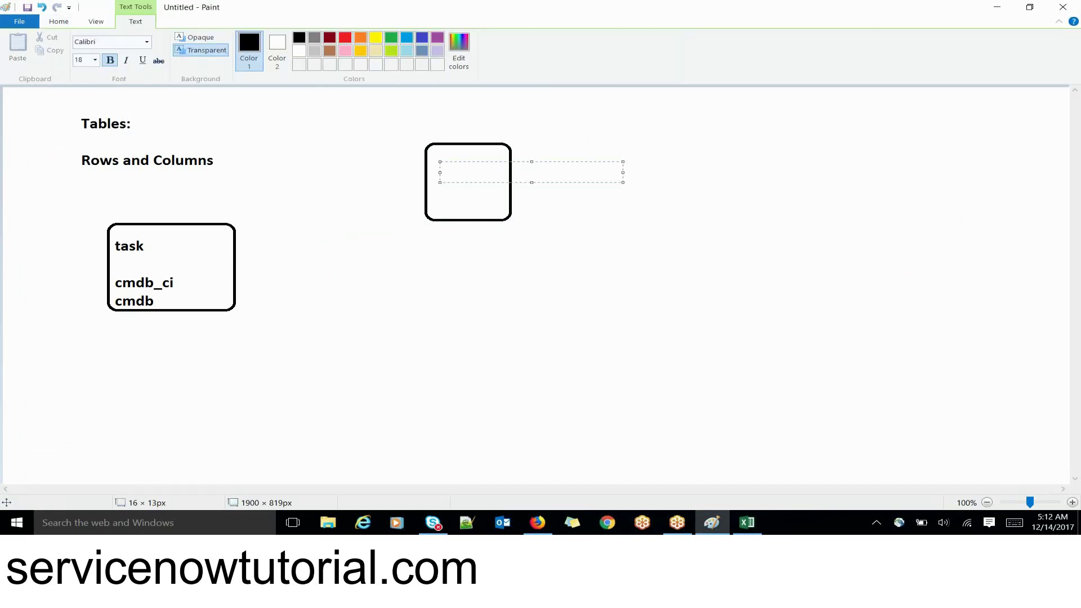
pyautogui.write('100')
pyautogui.doubleClick(471, 172)
pyautogui.doubleClick(462, 172)
pyautogui.click(471, 172)
pyautogui.doubleClick(452, 172)
# - Draw a straight connecting line from beside task in the first box to the 100 in the second box
pyautogui.click(58, 21)
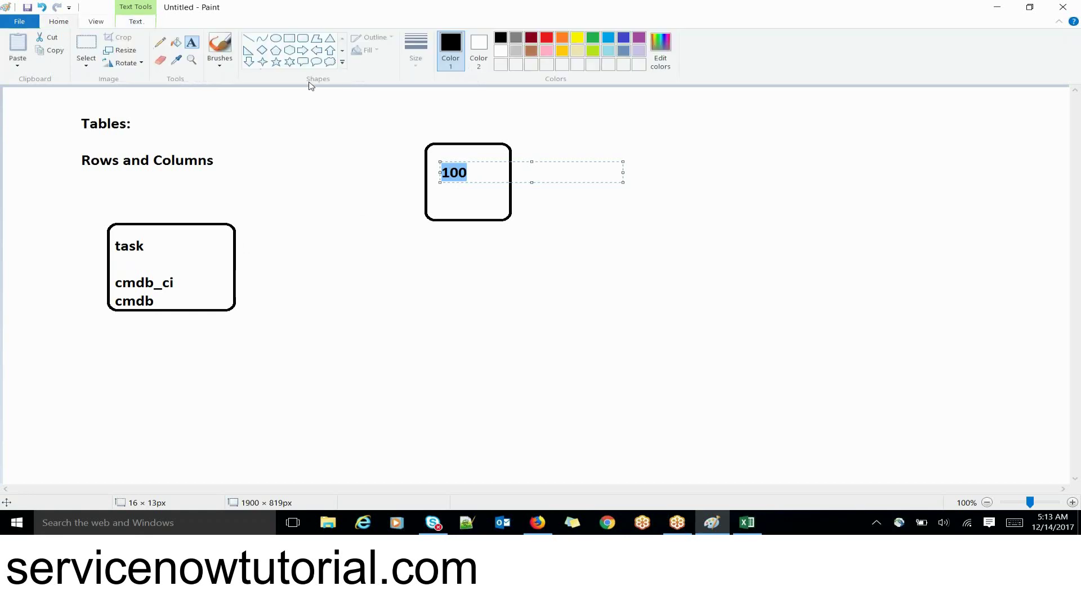
pyautogui.click(253, 41)
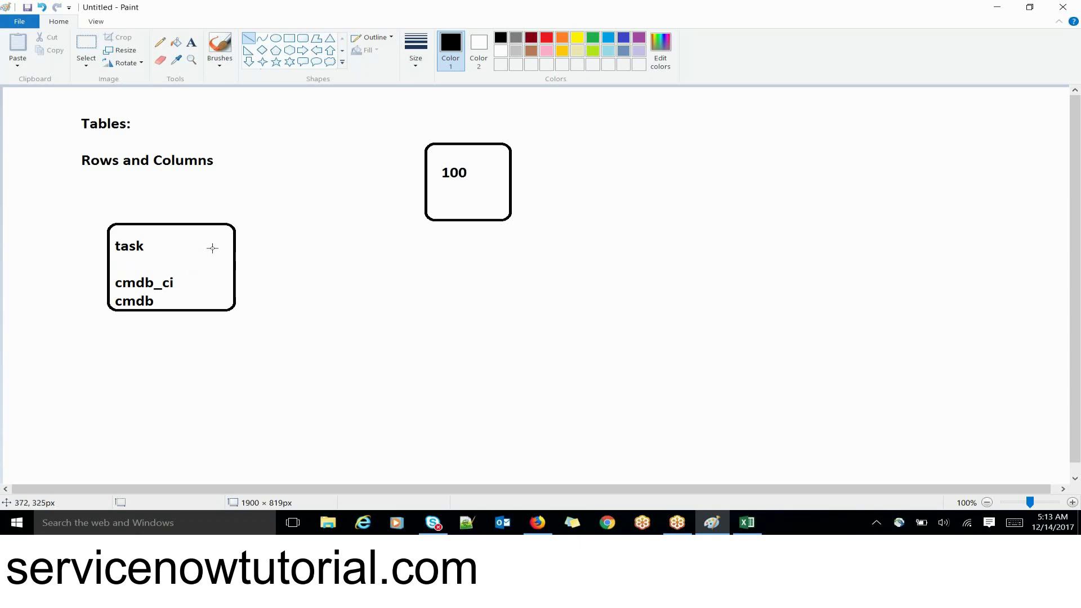
pyautogui.moveTo(213, 248)
pyautogui.mouseDown()
pyautogui.moveTo(297, 237)
pyautogui.moveTo(443, 179)
pyautogui.mouseUp()
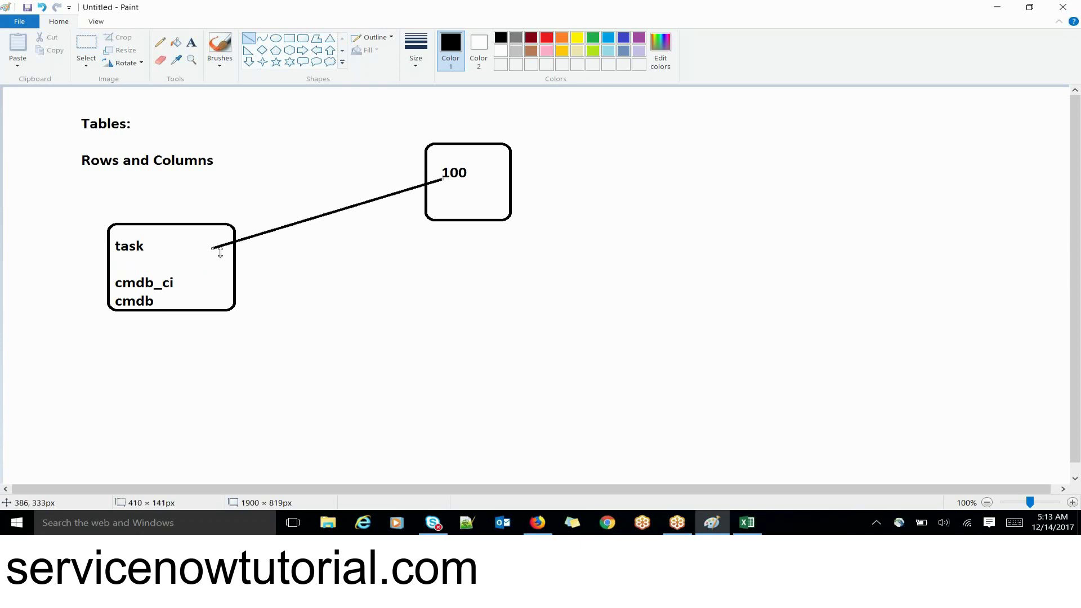
# - Move the lower end of the connecting line slightly closer to the first box's edge
pyautogui.moveTo(221, 252); pyautogui.dragTo(228, 257)
pyautogui.click(182, 250)
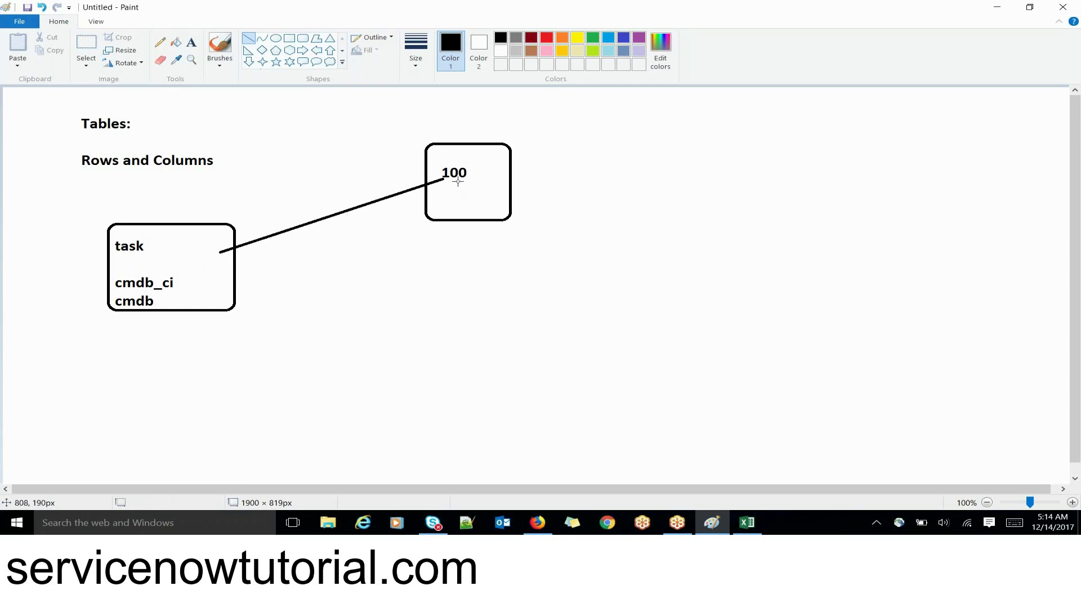
# - Write 50 twice inside the second rounded rectangle, one above the other beside the 100
pyautogui.click(192, 42)
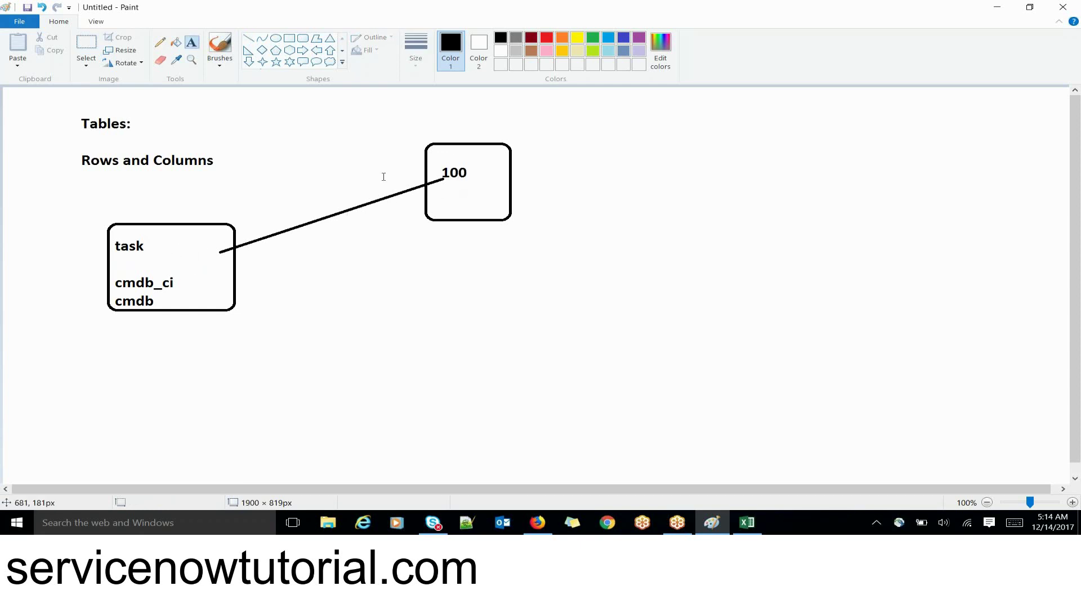
pyautogui.click(477, 156)
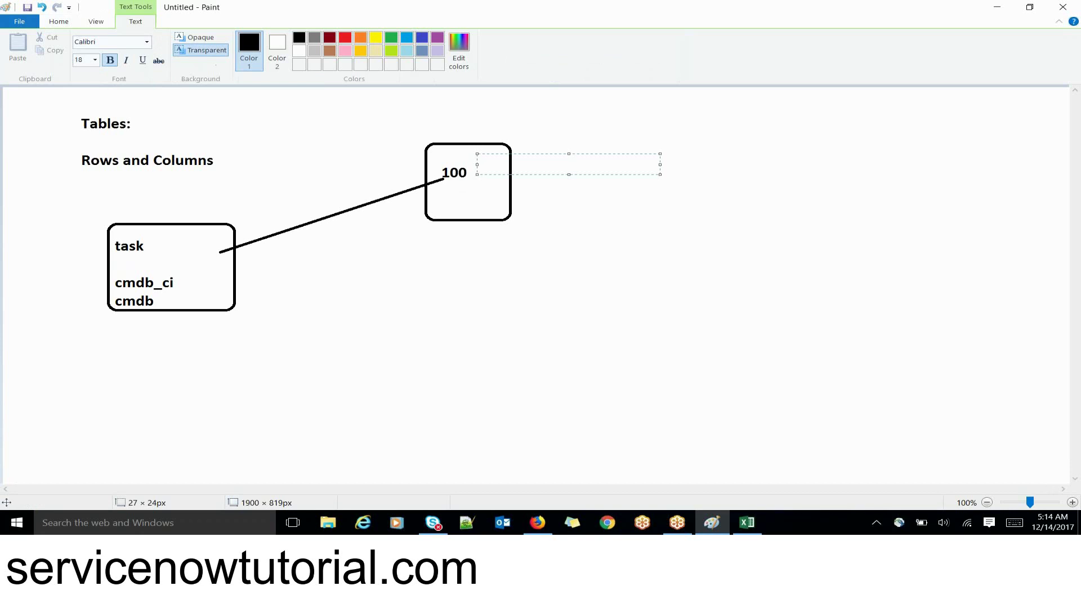
pyautogui.write('50')
pyautogui.click(482, 181)
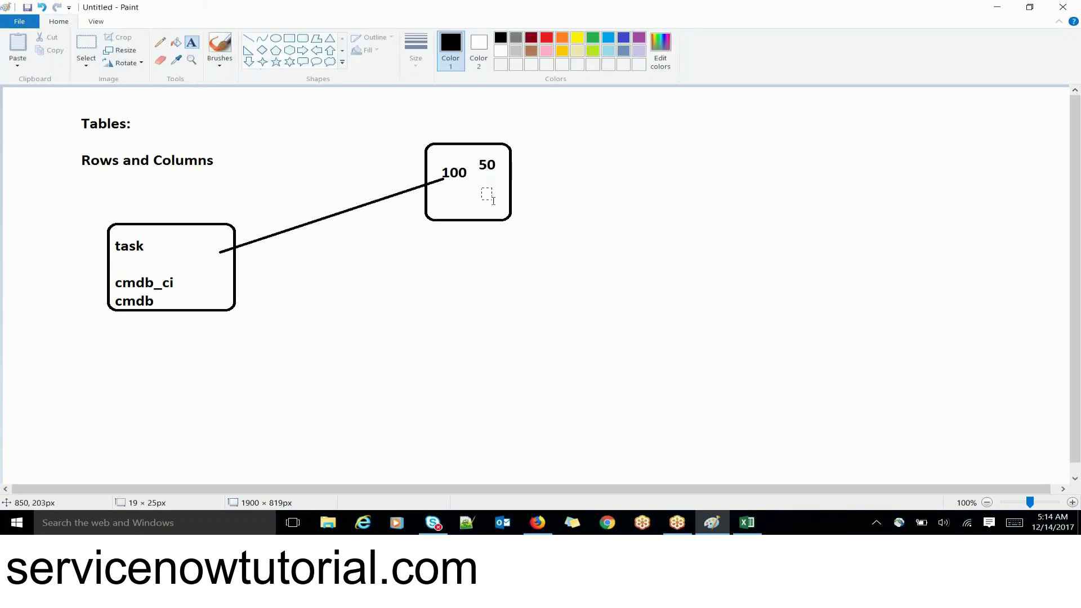
pyautogui.click(481, 187)
pyautogui.write('50')
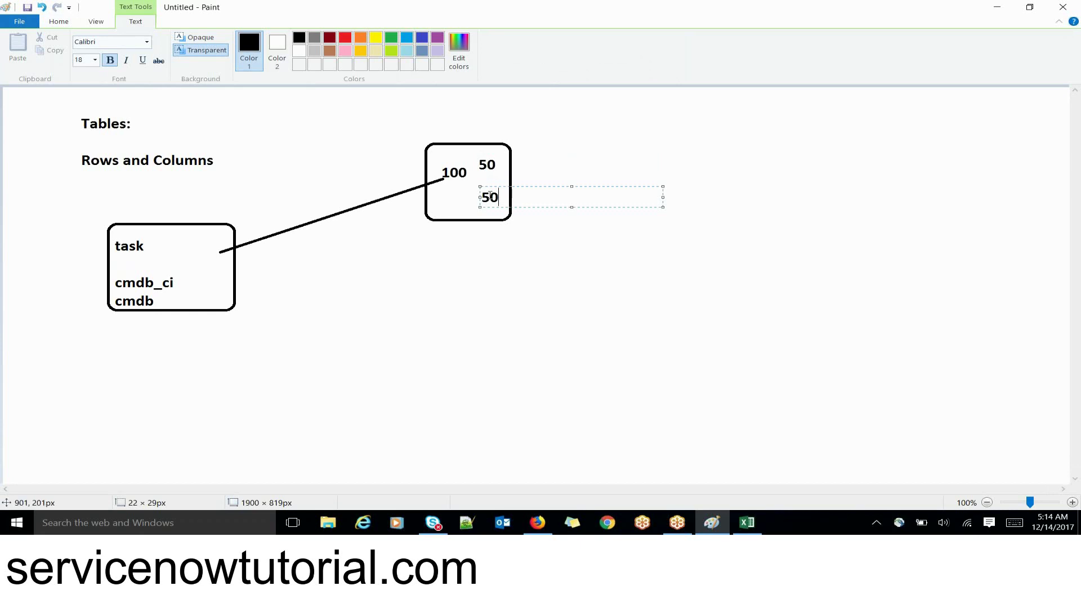
pyautogui.moveTo(501, 198); pyautogui.dragTo(481, 197)
# - Write extending/inherting between the Rows and Columns heading and the second box
pyautogui.click(59, 25)
pyautogui.click(248, 157)
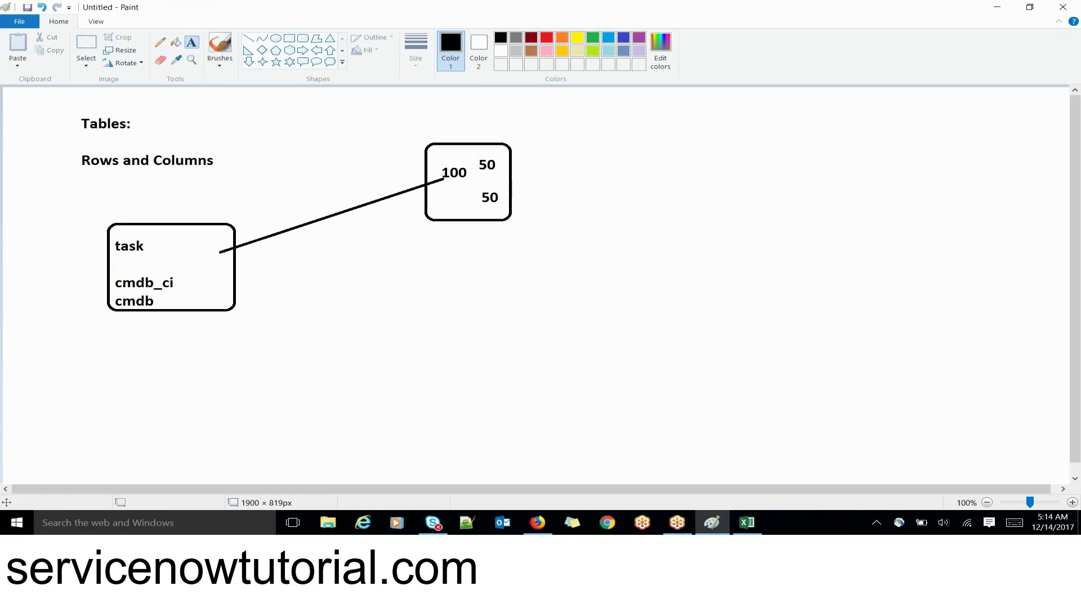
pyautogui.moveTo(243, 152); pyautogui.dragTo(281, 175)
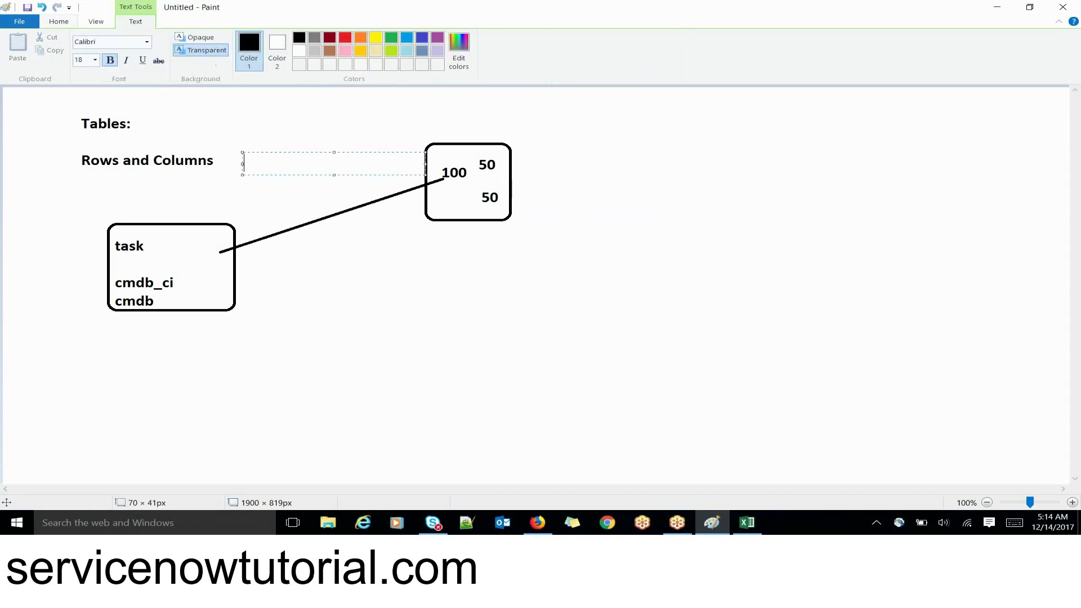
pyautogui.write('exte')
pyautogui.write('nding/inherting')
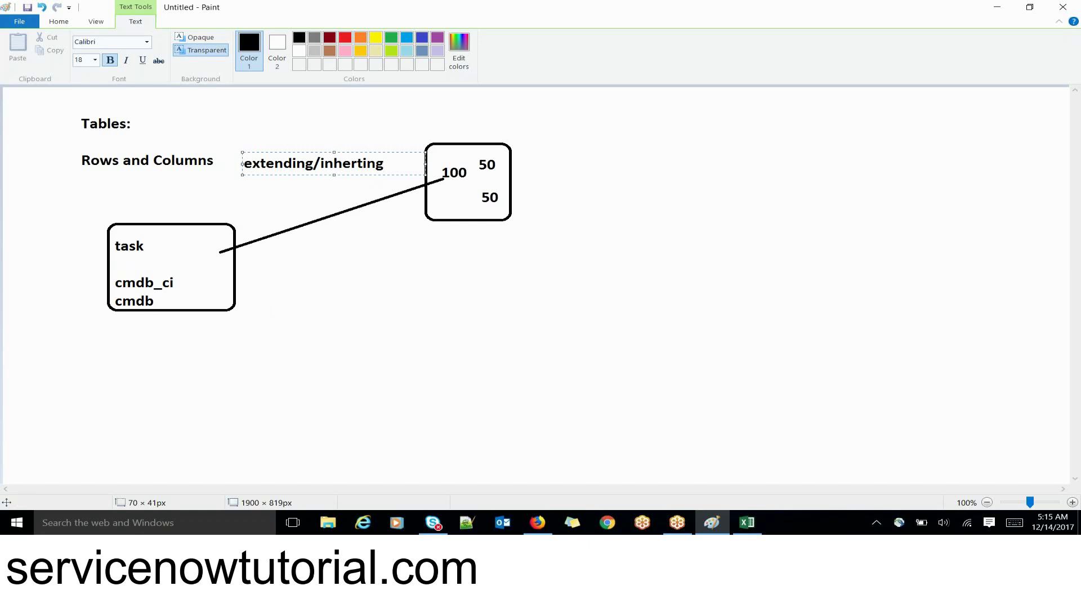
pyautogui.hotkey('alt', 'Tab')
pyautogui.hotkey('alt', 'Tab')
pyautogui.moveTo(182, 282); pyautogui.dragTo(118, 282)
# - Write the label code/base table just above the first rounded rectangle
pyautogui.click(62, 27)
pyautogui.click(190, 43)
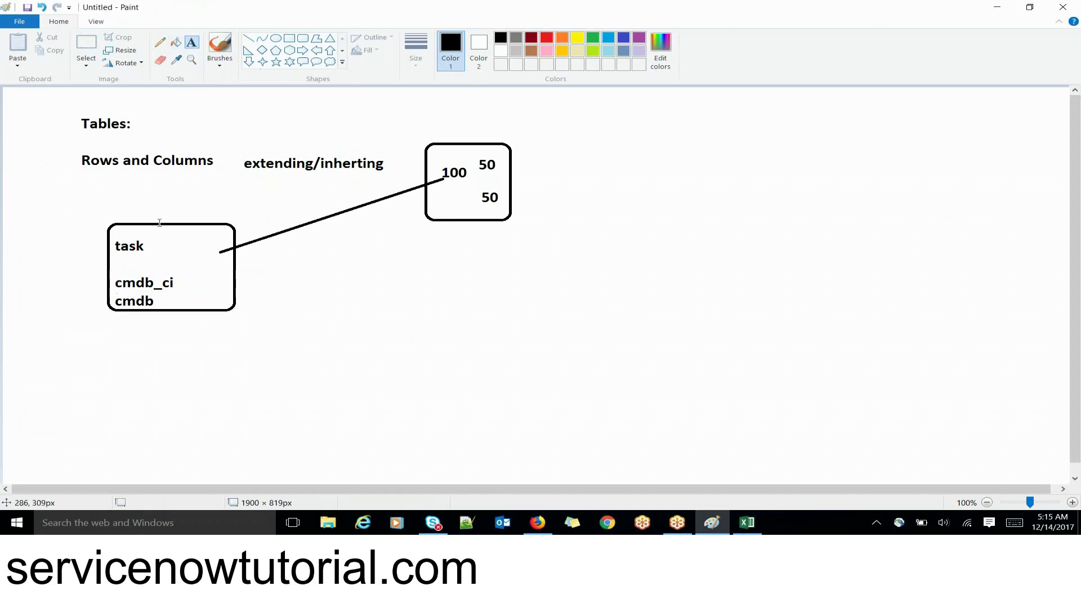
pyautogui.moveTo(128, 209); pyautogui.dragTo(145, 219)
pyautogui.write('co')
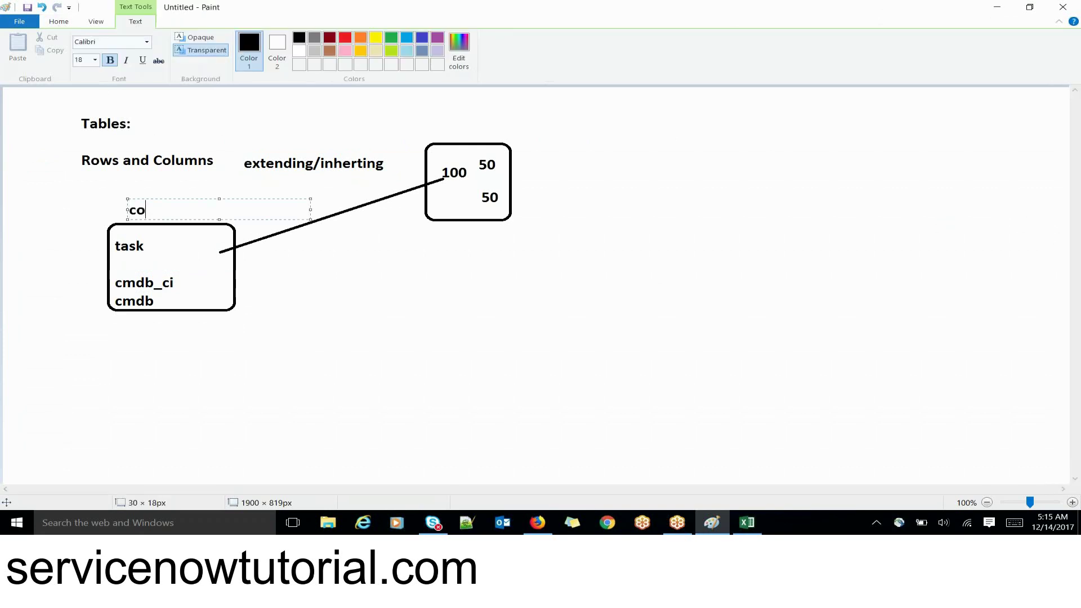
pyautogui.write('de/base table')
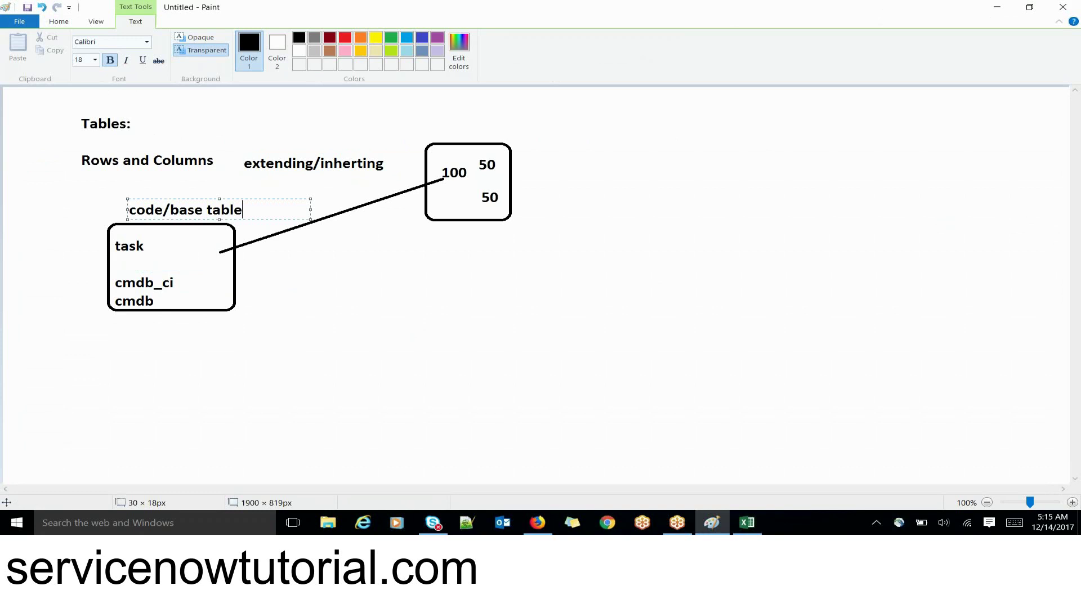
pyautogui.click(371, 320)
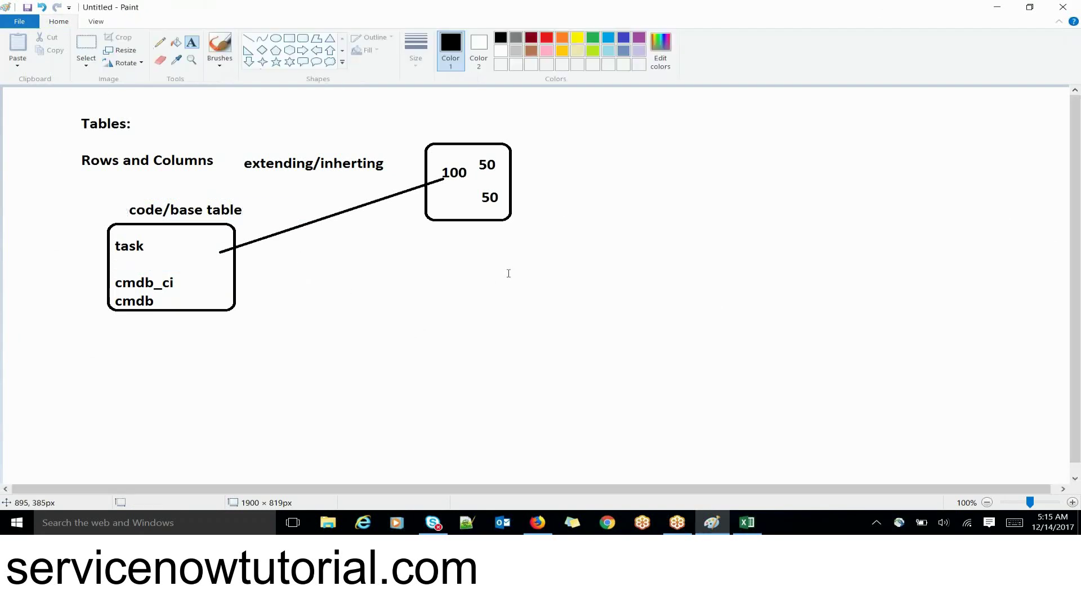
# - Write the label new table below the second rounded rectangle
pyautogui.moveTo(443, 235); pyautogui.dragTo(625, 255)
pyautogui.write('new')
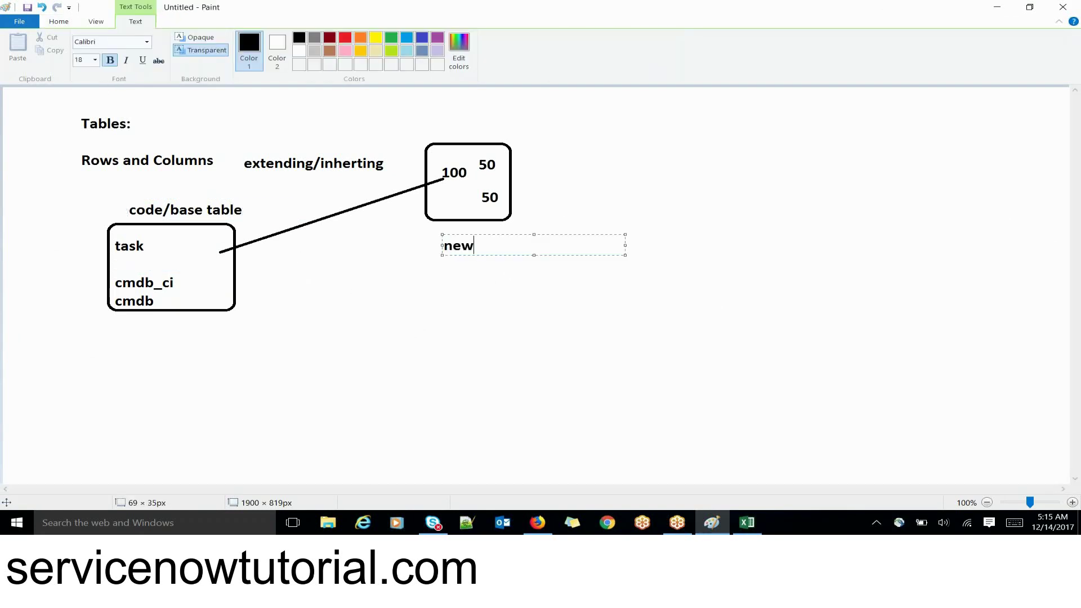
pyautogui.write(' table')
# - Write parent below the first box and child table/class beneath the new table label
pyautogui.moveTo(108, 337); pyautogui.dragTo(162, 355)
pyautogui.write('parent')
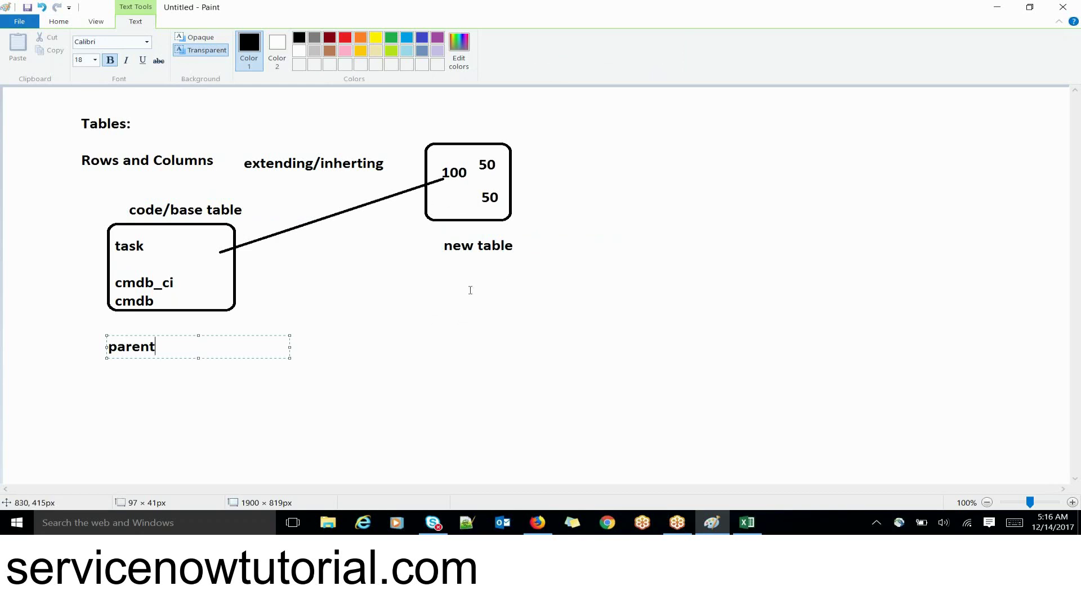
pyautogui.click(437, 275)
pyautogui.click(438, 275)
pyautogui.write('child table/')
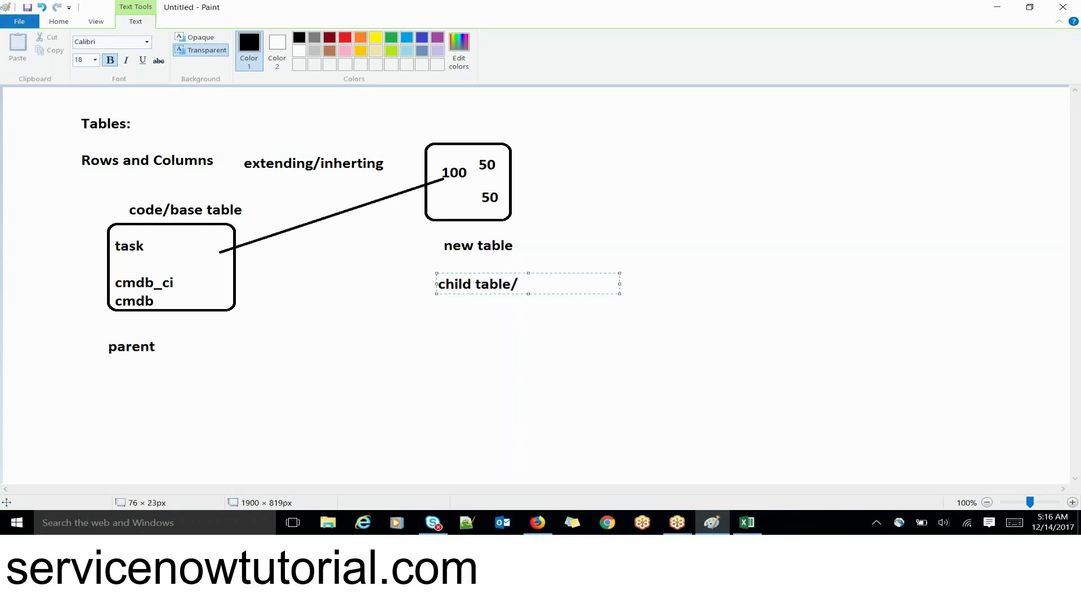
pyautogui.write('class')
pyautogui.click(49, 24)
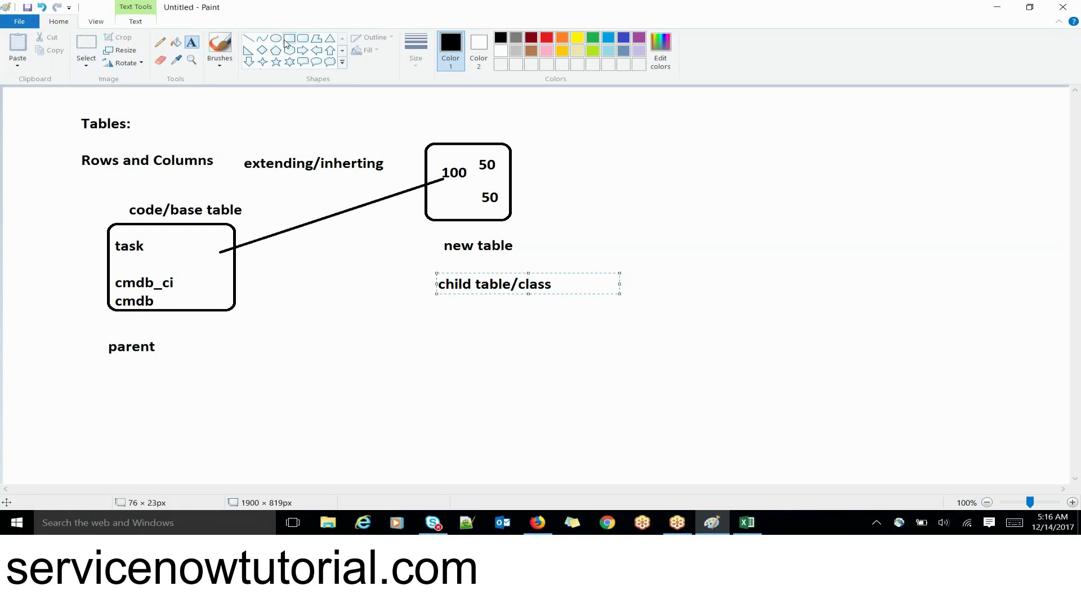
pyautogui.click(307, 37)
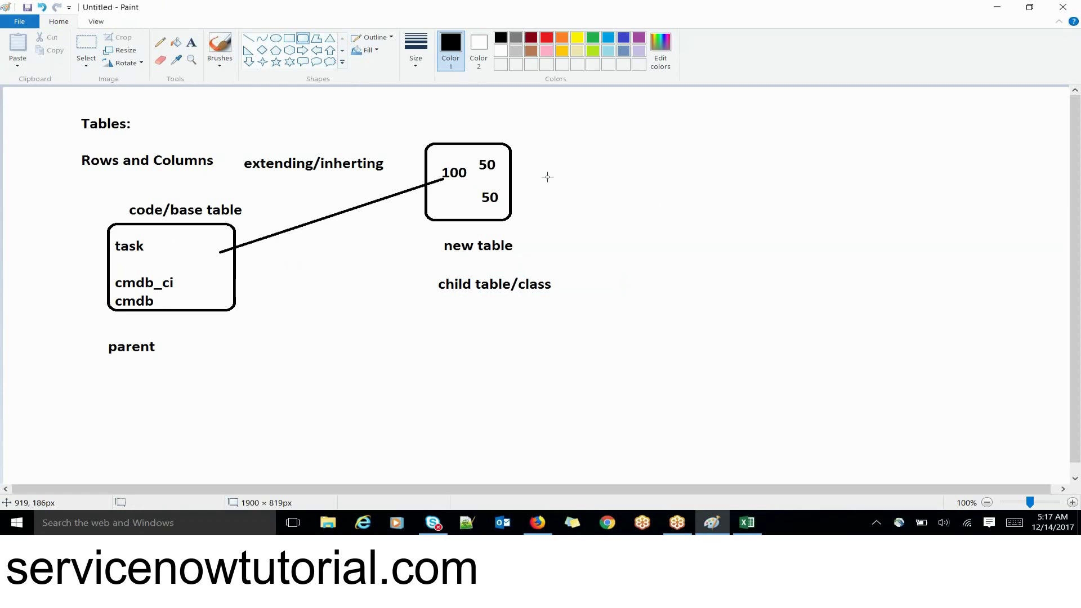
pyautogui.click(894, 17)
pyautogui.click(812, 289)
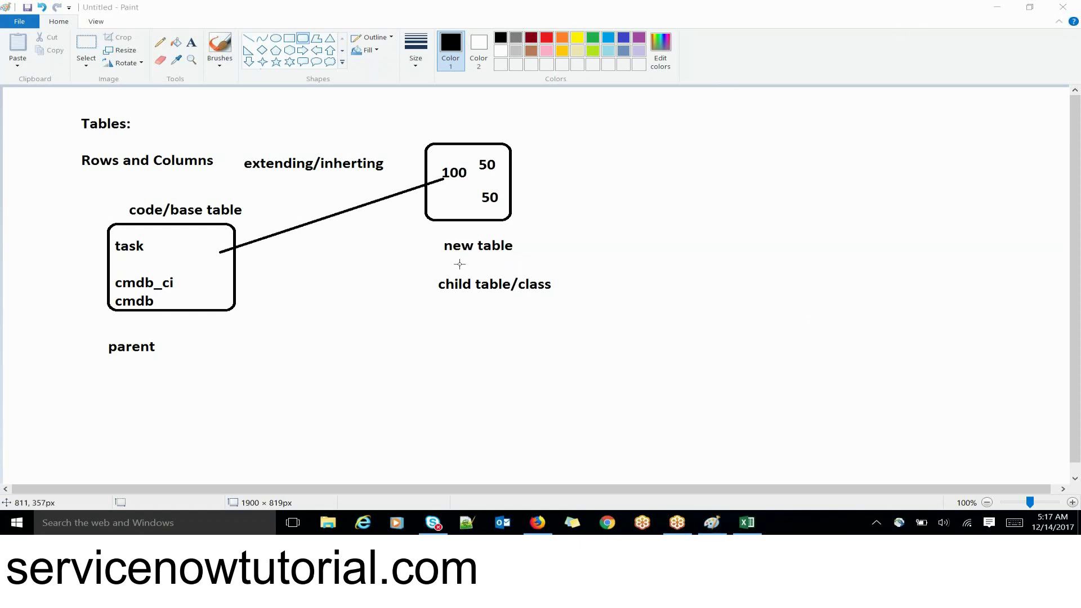
pyautogui.click(606, 336)
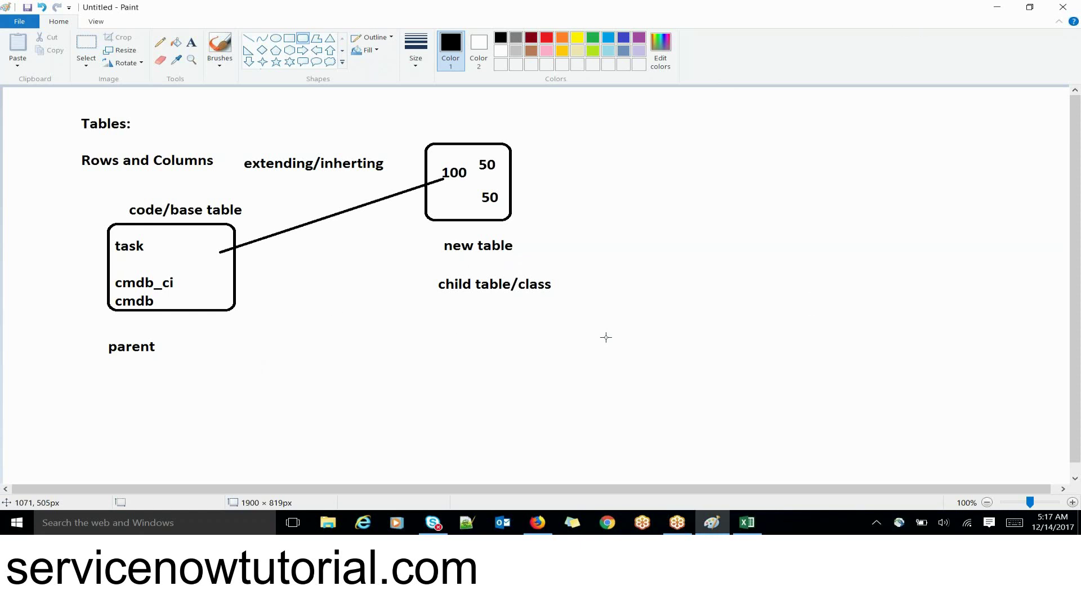
# - Discard the unsaved table diagram so that Paint shows a blank canvas
pyautogui.hotkey('alt', 'F4')
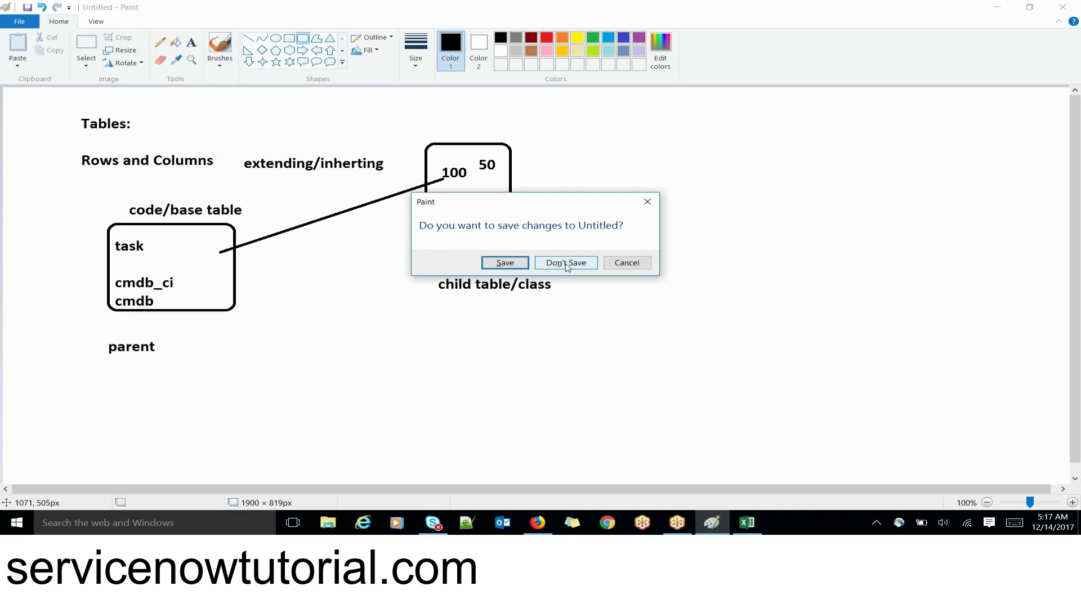
pyautogui.click(562, 264)
# - Switch to ServiceNow in Firefox and open the Tables list under System Definition
pyautogui.hotkey('alt', 'Tab')
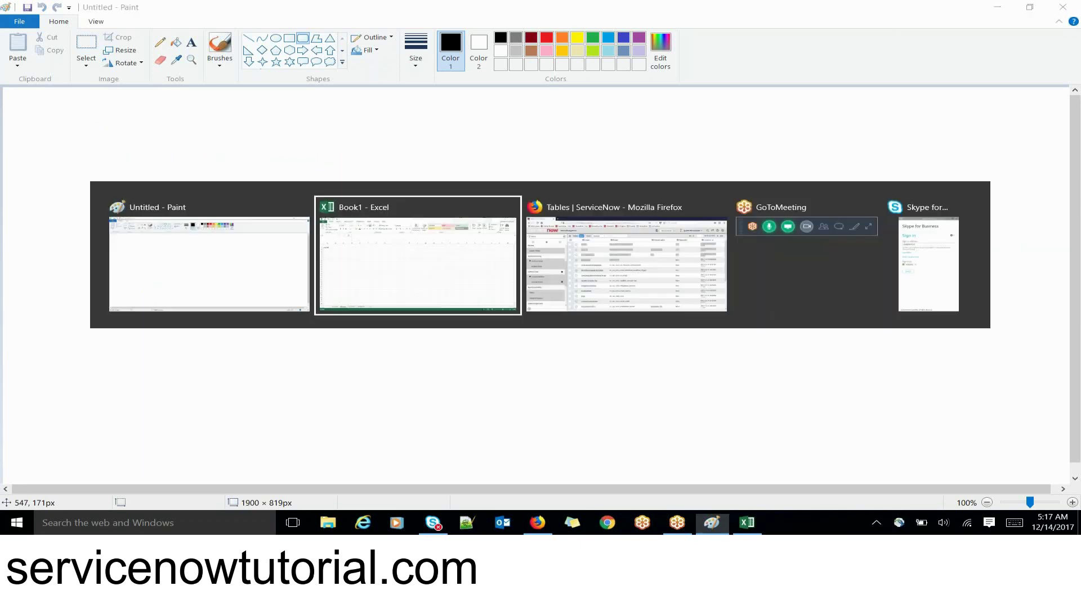
pyautogui.hotkey('alt', 'Tab')
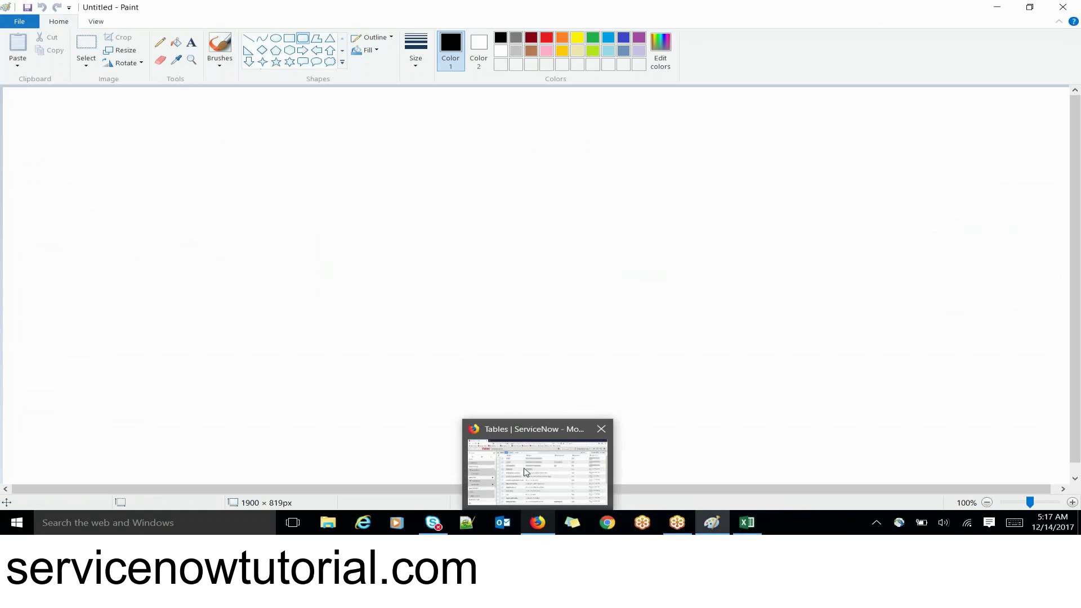
pyautogui.click(536, 521)
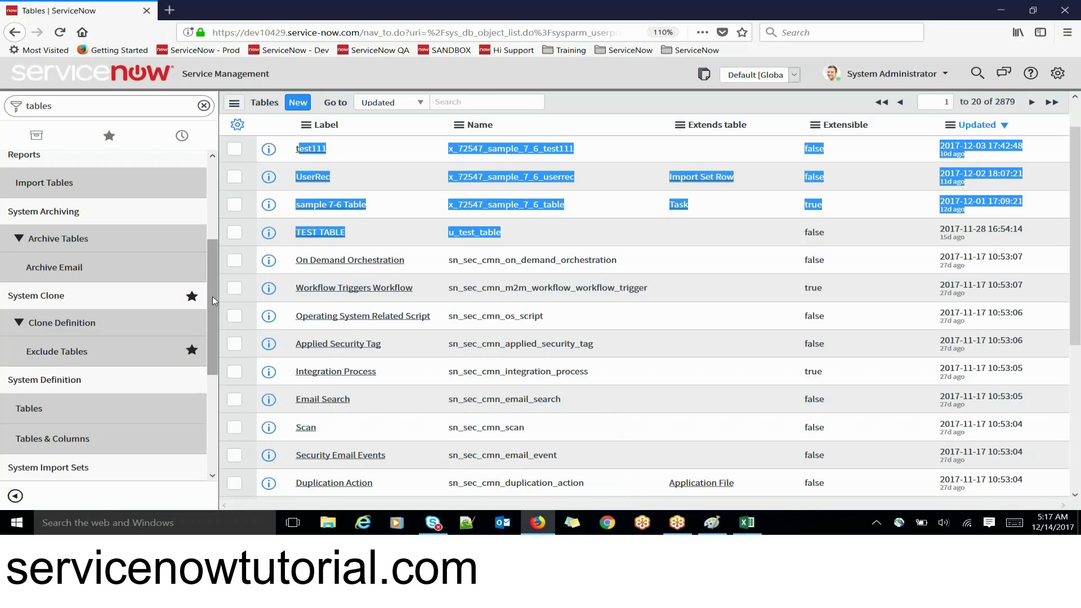
pyautogui.moveTo(212, 296); pyautogui.dragTo(212, 322)
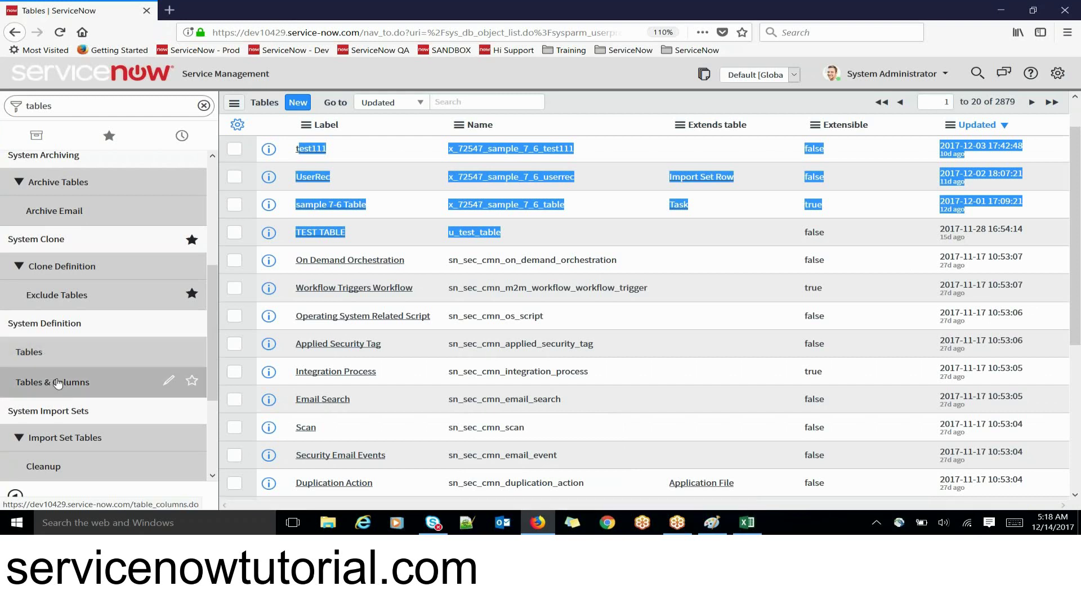
pyautogui.click(32, 358)
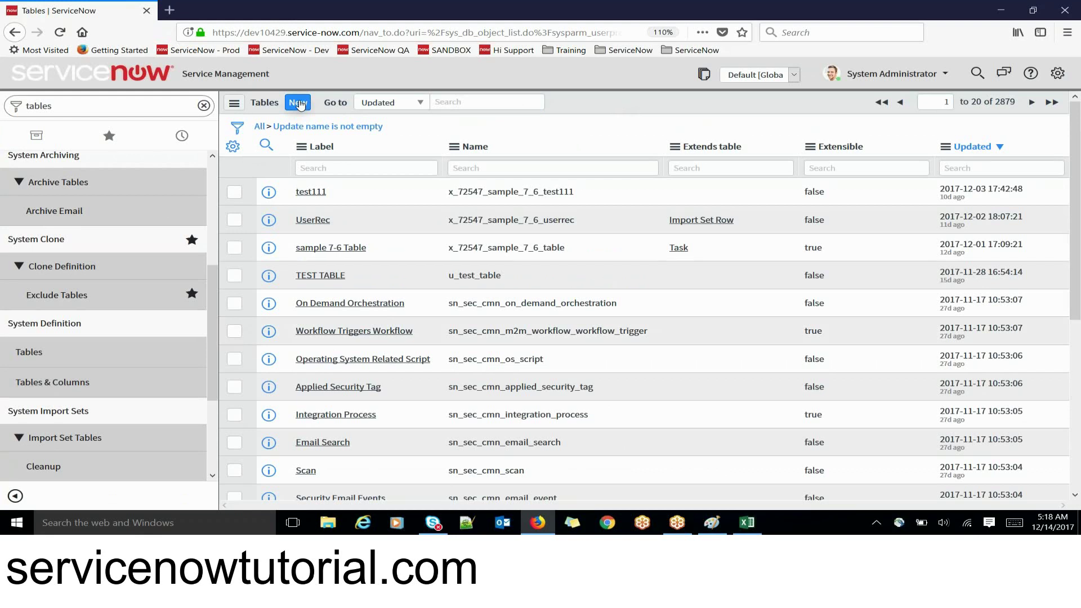
# - Open the Tables & Columns page and show the columns of the Access Control [sys_security_acl] table
pyautogui.click(51, 387)
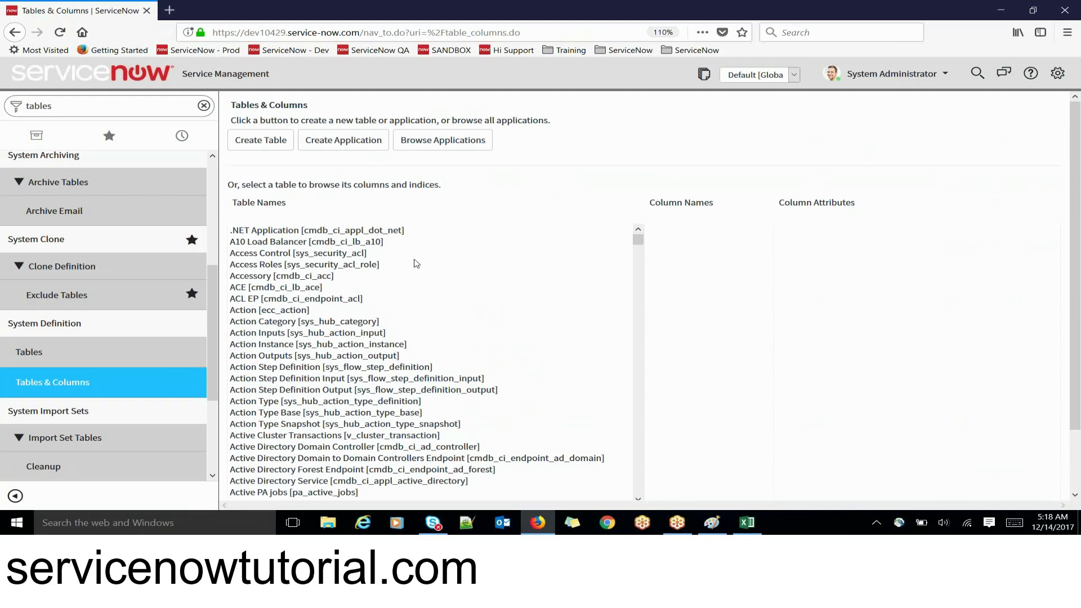
pyautogui.click(639, 272)
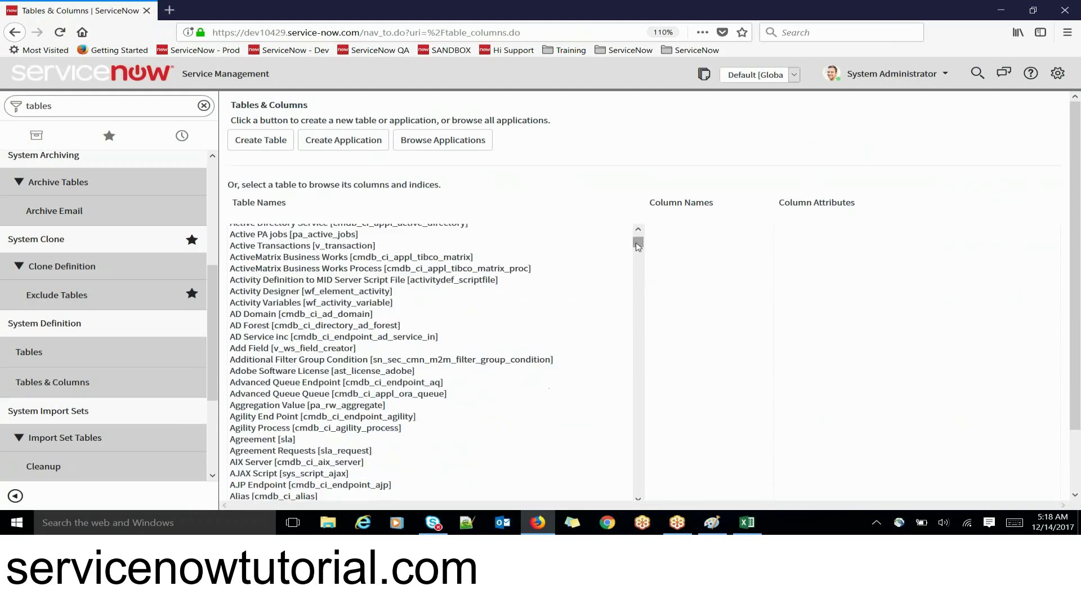
pyautogui.moveTo(637, 243); pyautogui.dragTo(638, 232)
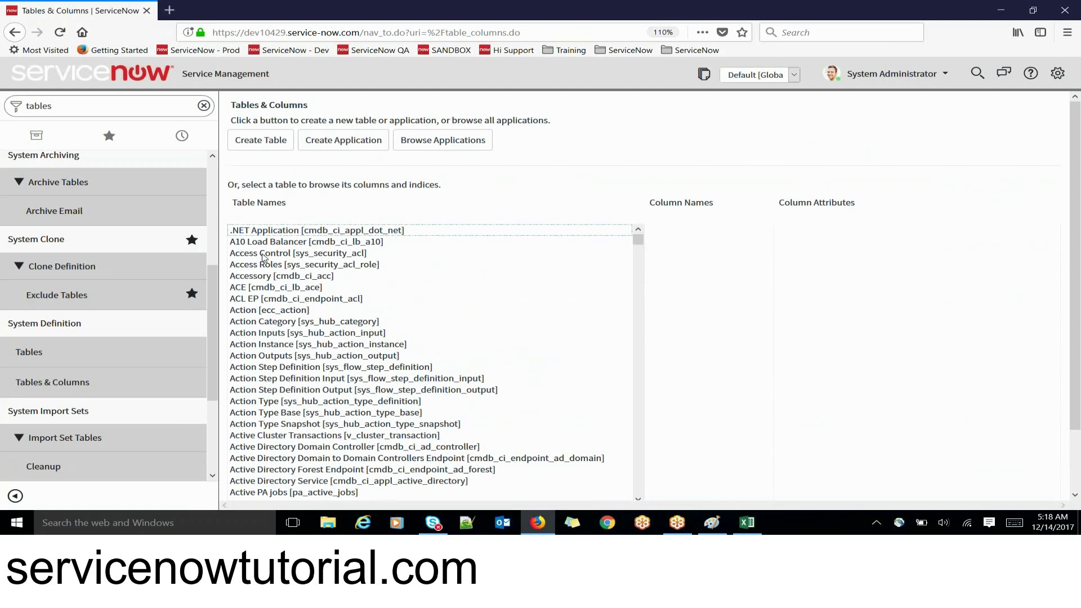
pyautogui.click(254, 256)
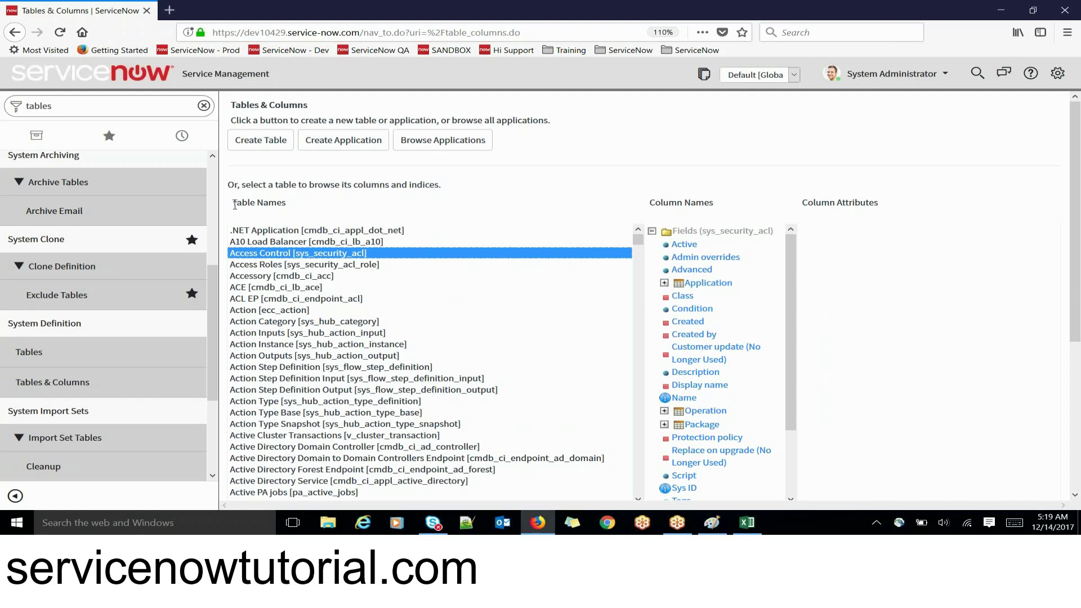
# - Highlight the Column Names heading and the Column Attributes heading to point out these two sections
pyautogui.moveTo(232, 203); pyautogui.dragTo(712, 204)
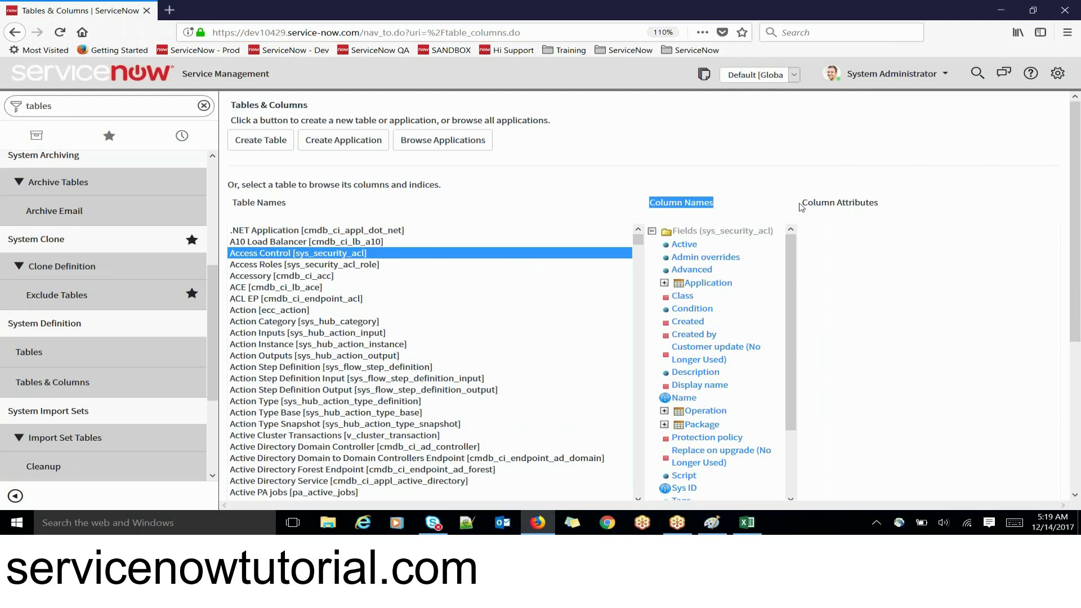
pyautogui.moveTo(801, 203); pyautogui.dragTo(907, 207)
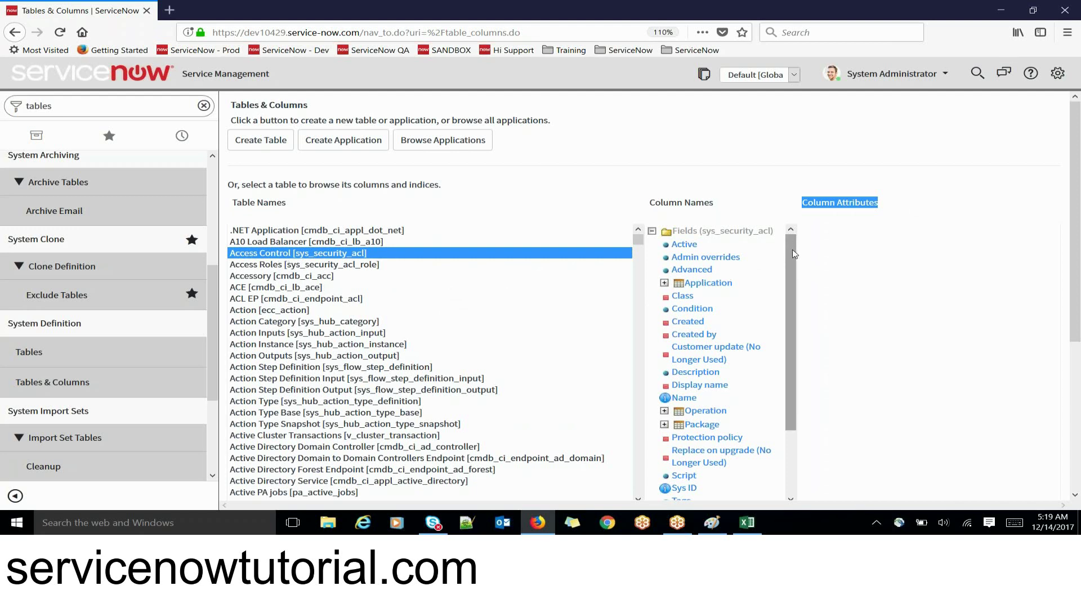
pyautogui.moveTo(793, 250)
pyautogui.mouseDown()
pyautogui.moveTo(793, 273)
pyautogui.moveTo(792, 242)
pyautogui.mouseUp()
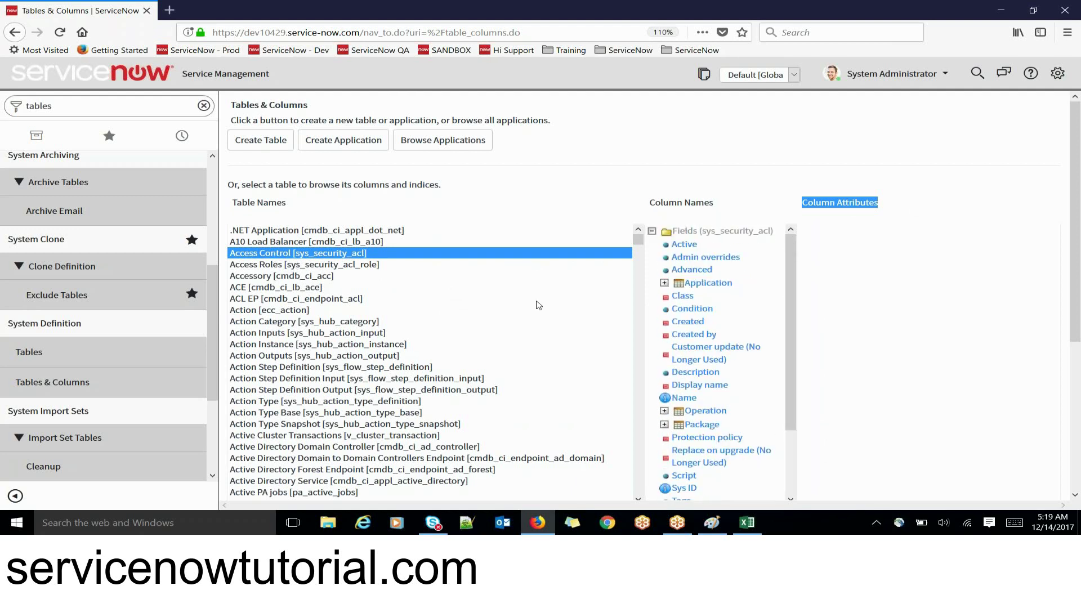
# - Show the attributes of the Active column in the Access Control table and highlight the Column Attributes heading
pyautogui.click(688, 248)
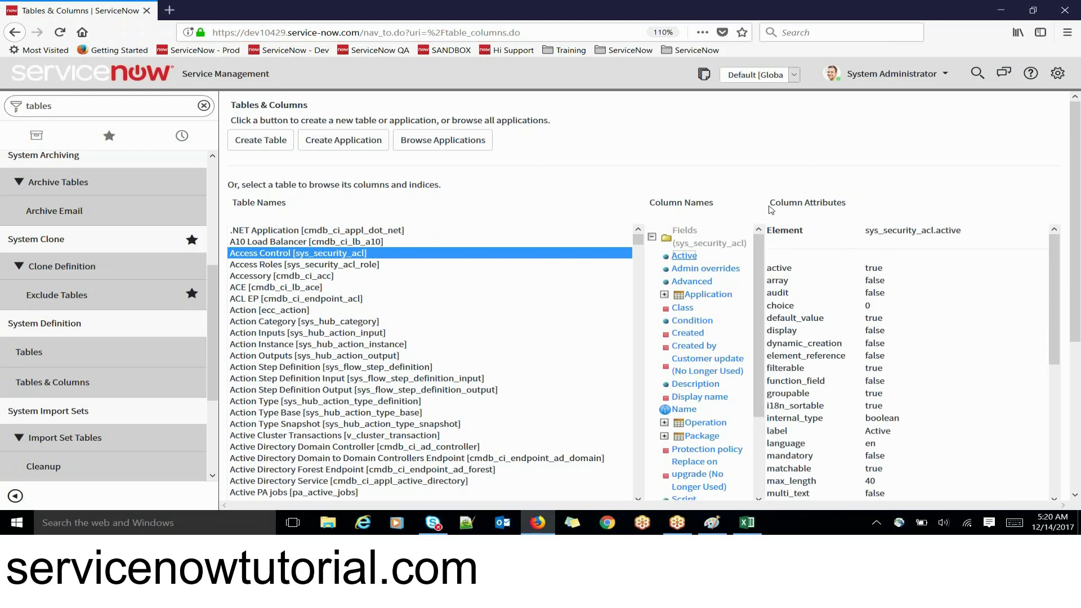
pyautogui.moveTo(770, 204); pyautogui.dragTo(861, 207)
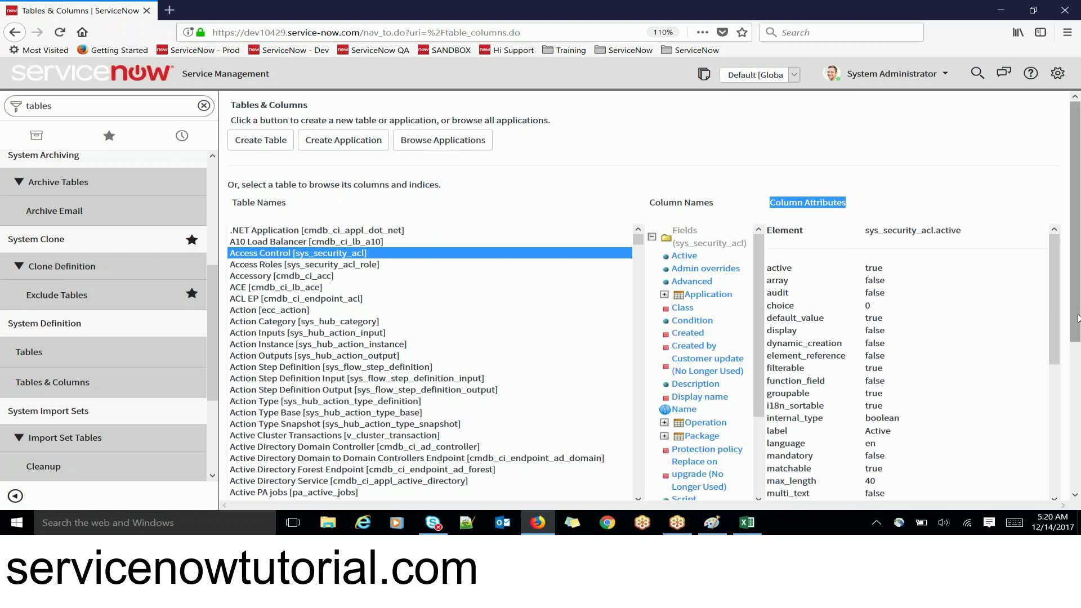
pyautogui.moveTo(1052, 307); pyautogui.dragTo(1052, 264)
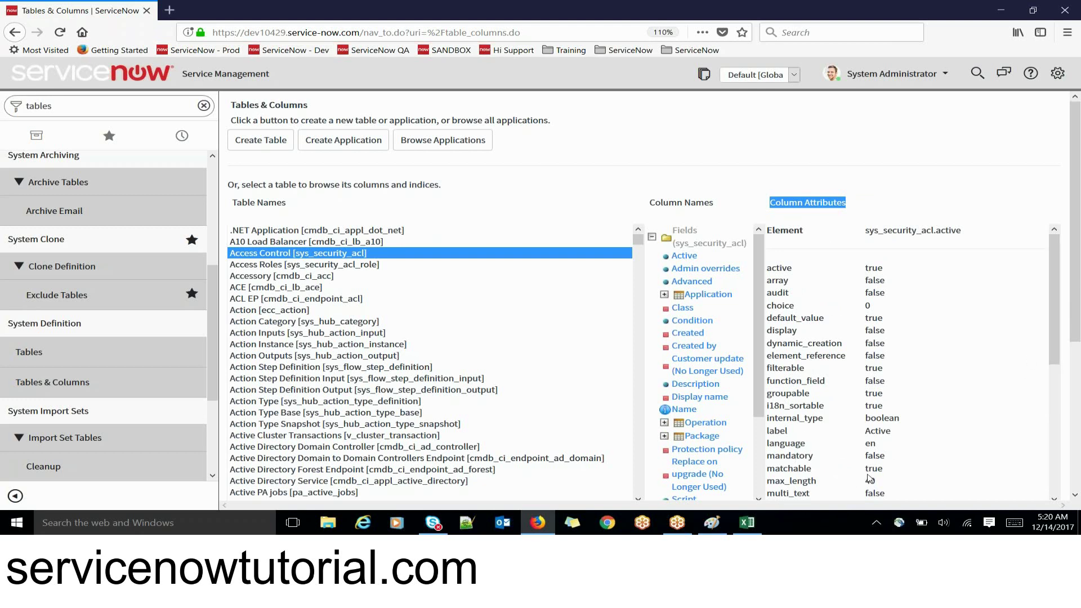
# - Highlight the matchable attribute's value, and open the schema map of the Action Inputs [sys_hub_action_input] table
pyautogui.moveTo(869, 469); pyautogui.dragTo(890, 474)
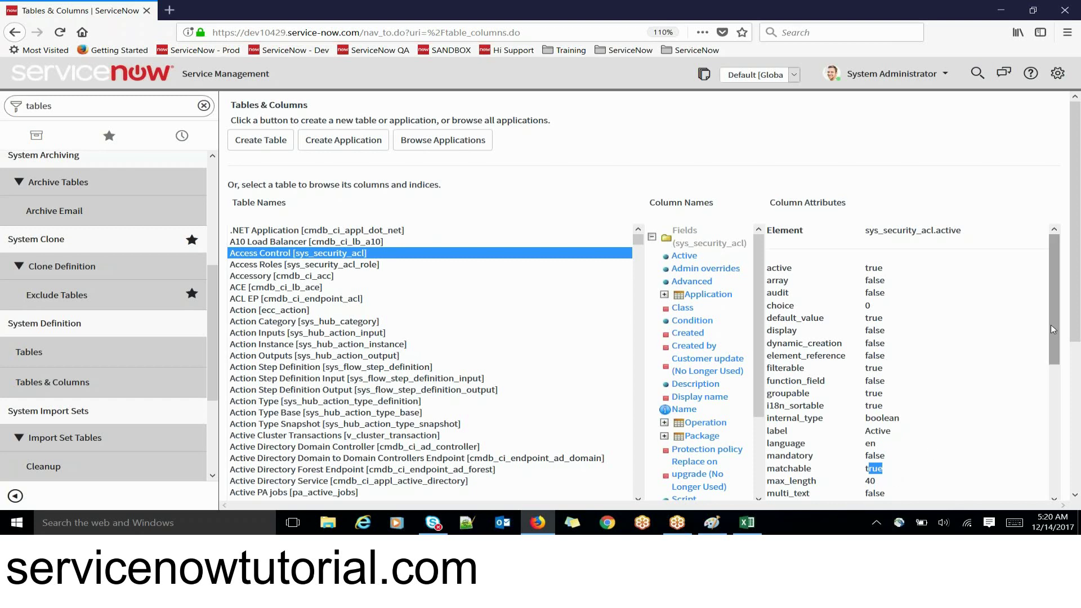
pyautogui.moveTo(1050, 327); pyautogui.dragTo(1041, 271)
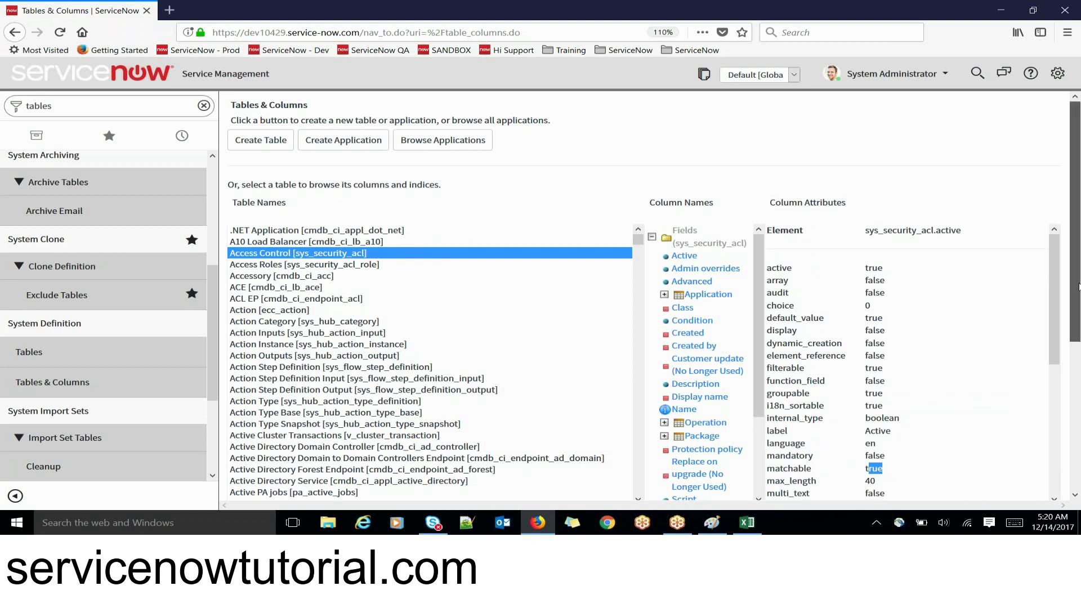
pyautogui.moveTo(1078, 287); pyautogui.dragTo(1078, 362)
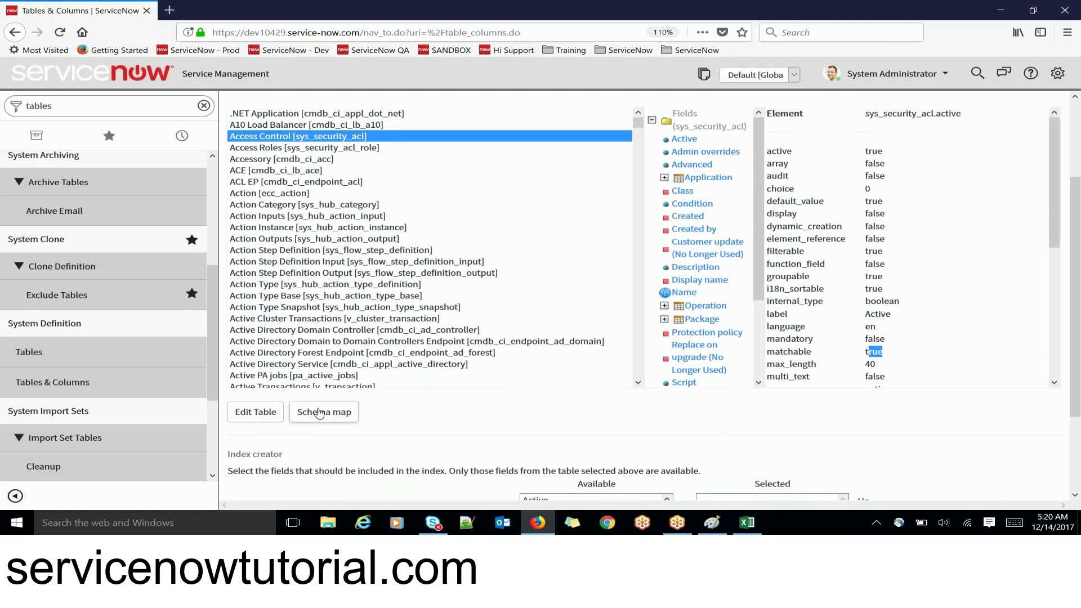
pyautogui.click(290, 217)
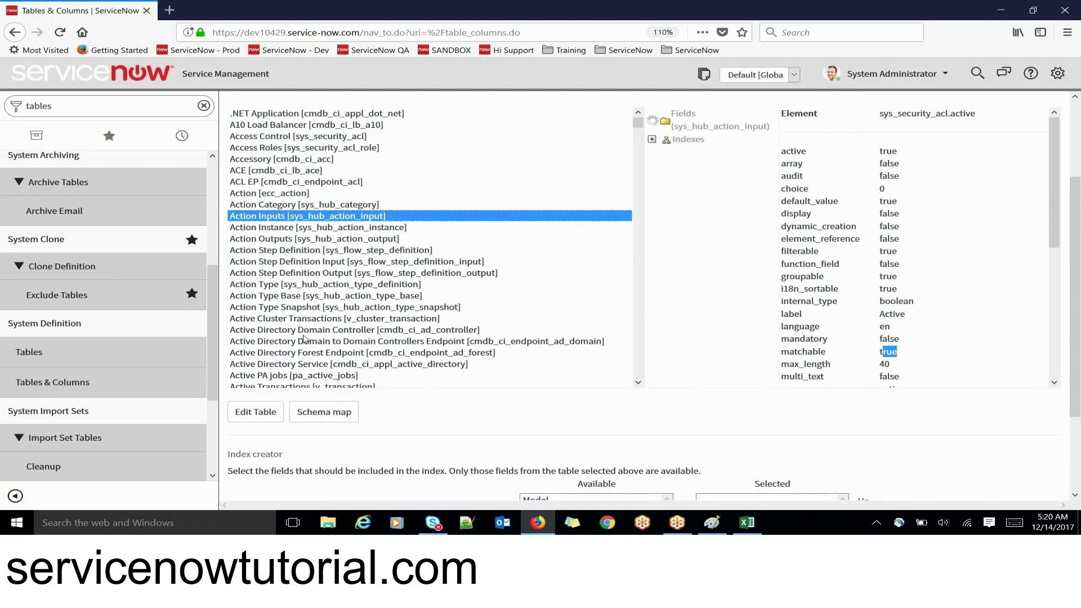
pyautogui.click(325, 413)
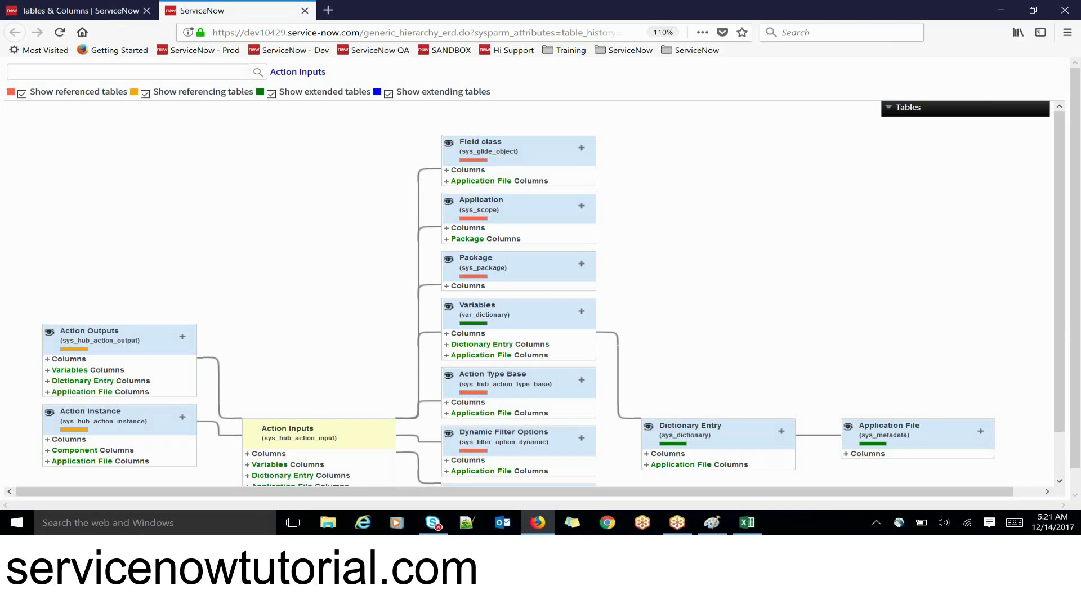
# - Hide the referencing and referenced tables in the Action Inputs schema map, and turn the extended tables off and on again
pyautogui.click(145, 94)
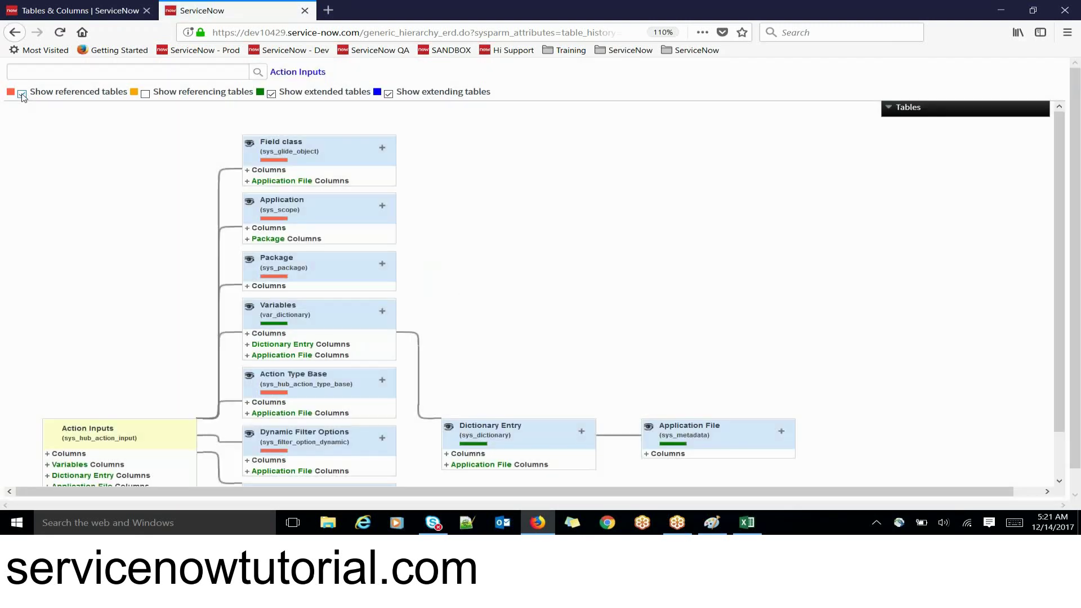
pyautogui.click(23, 94)
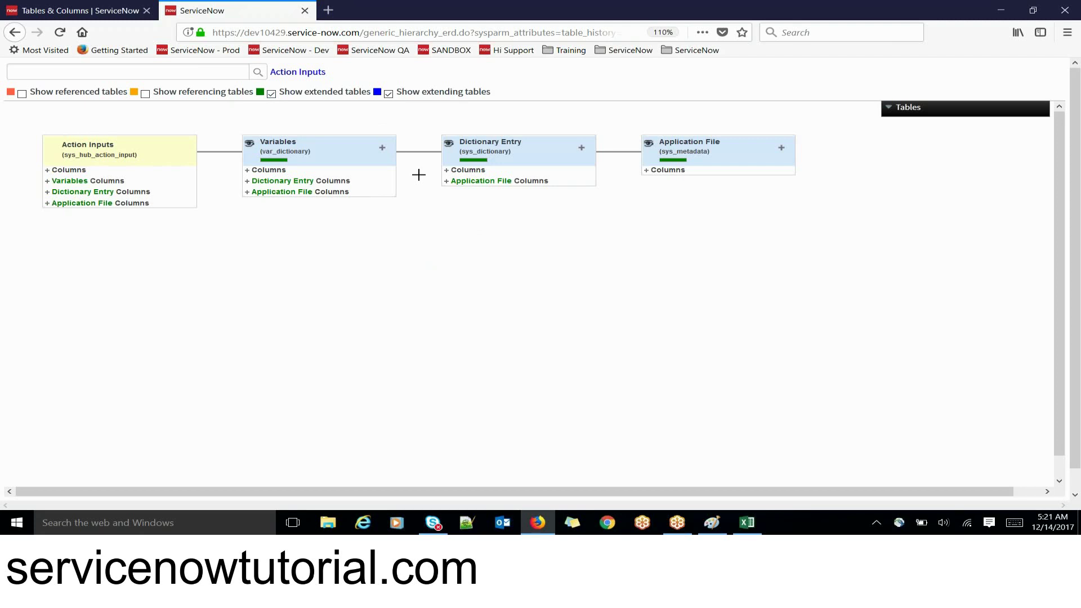
pyautogui.click(76, 13)
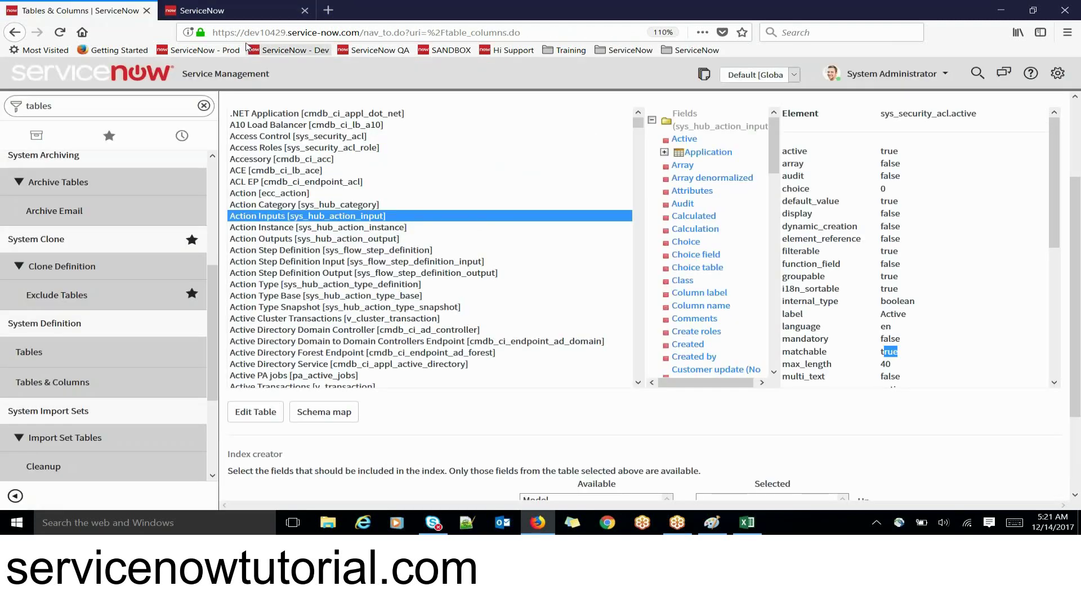
pyautogui.click(242, 9)
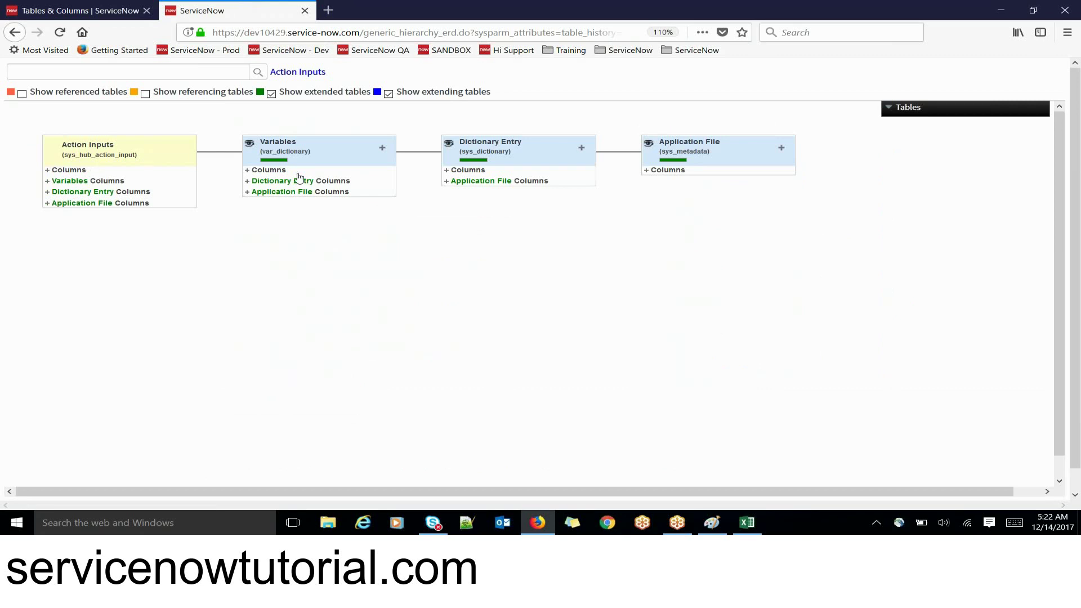
pyautogui.click(273, 94)
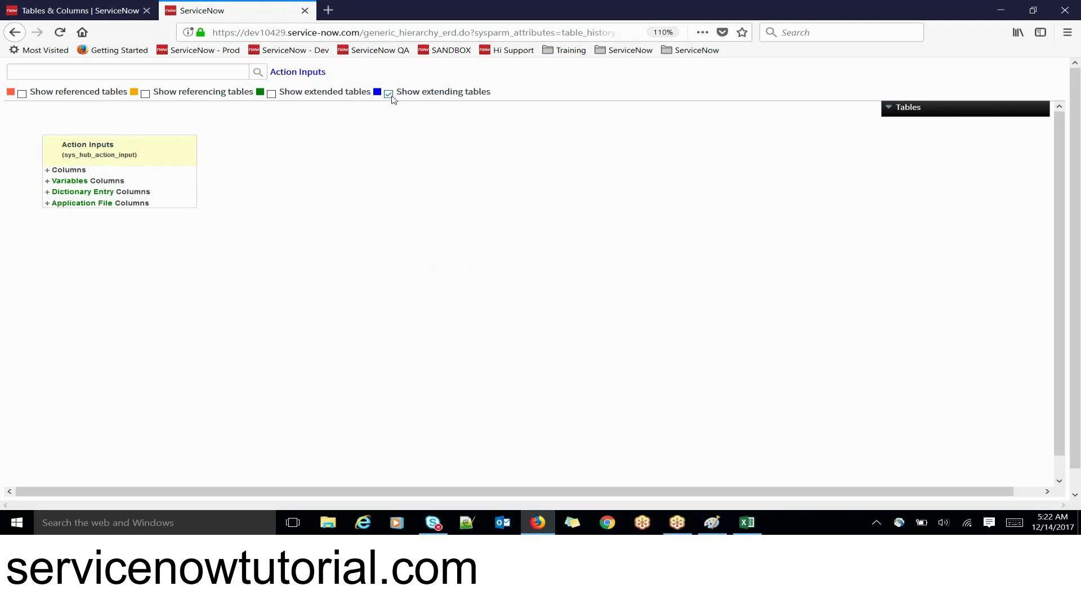
pyautogui.click(271, 94)
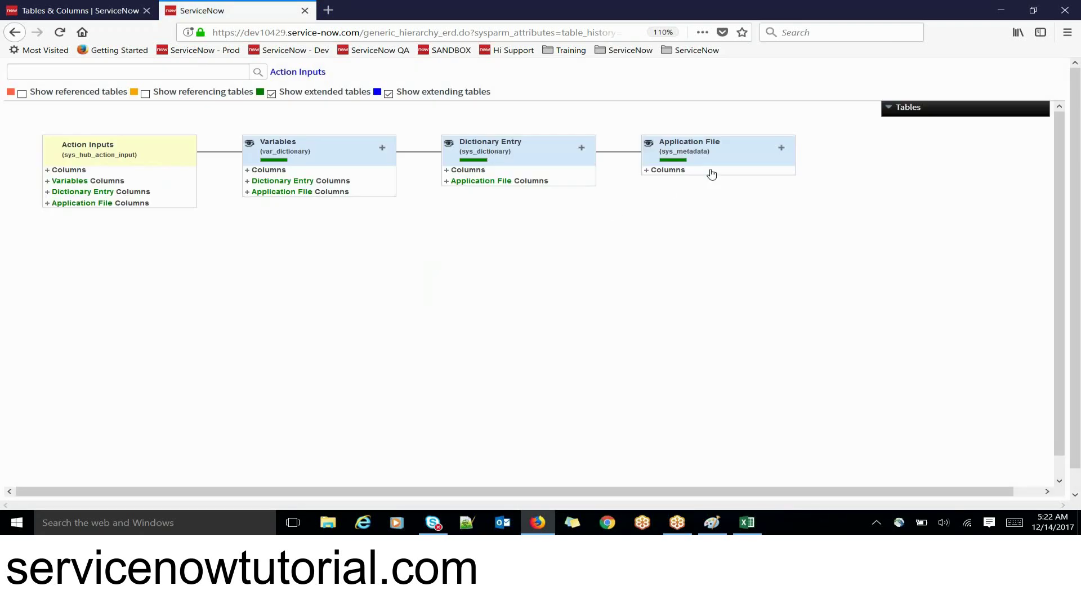
# - Select the Incident [incident] table on the Tables & Columns page and open its schema map
pyautogui.click(105, 10)
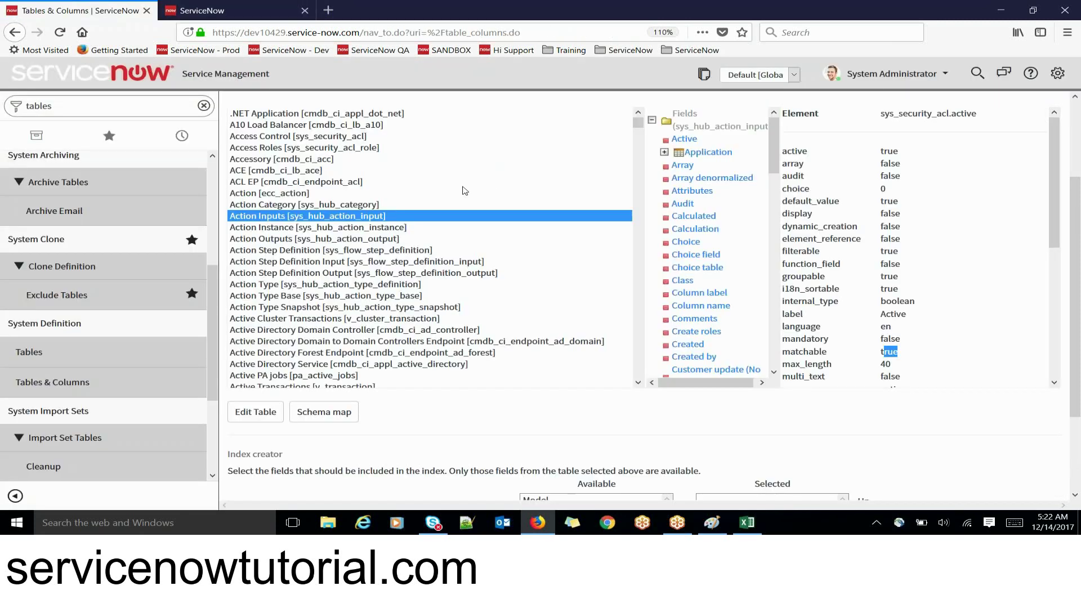
pyautogui.click(356, 247)
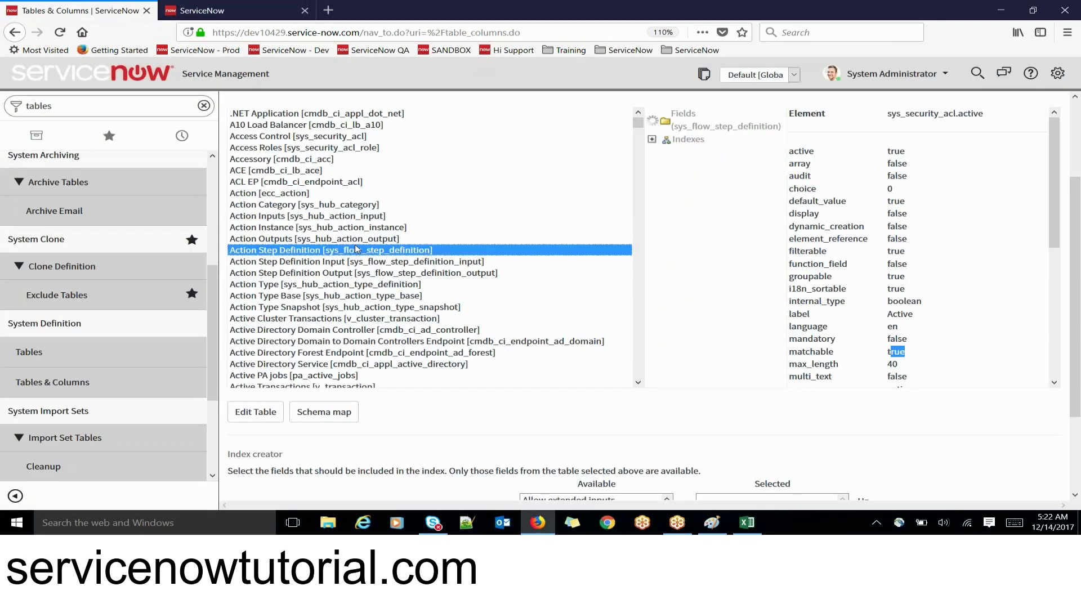
pyautogui.press('i')
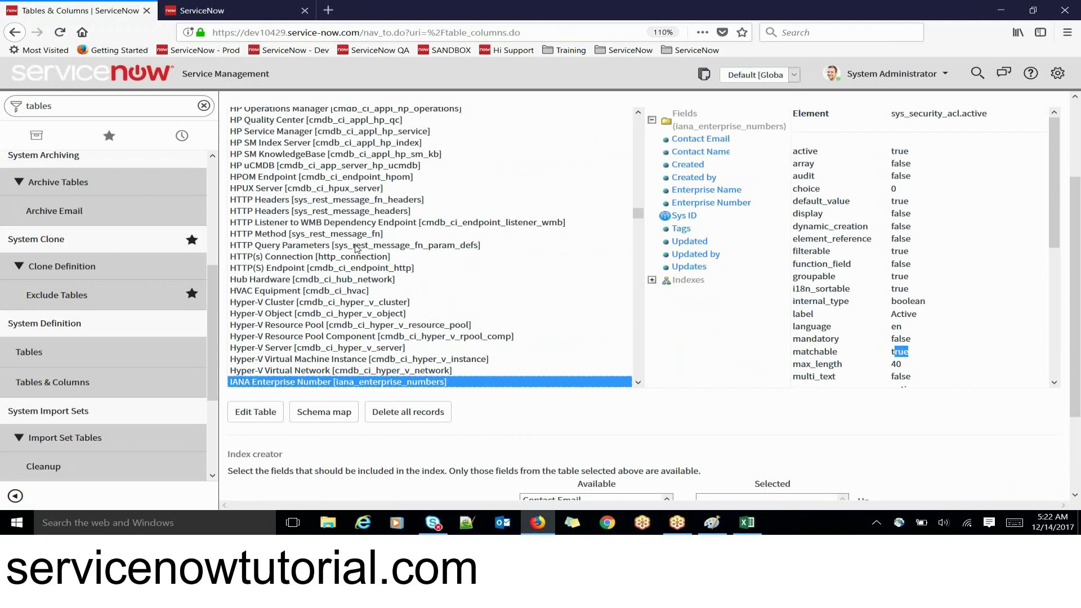
pyautogui.click(638, 382)
pyautogui.moveTo(638, 383); pyautogui.dragTo(638, 384)
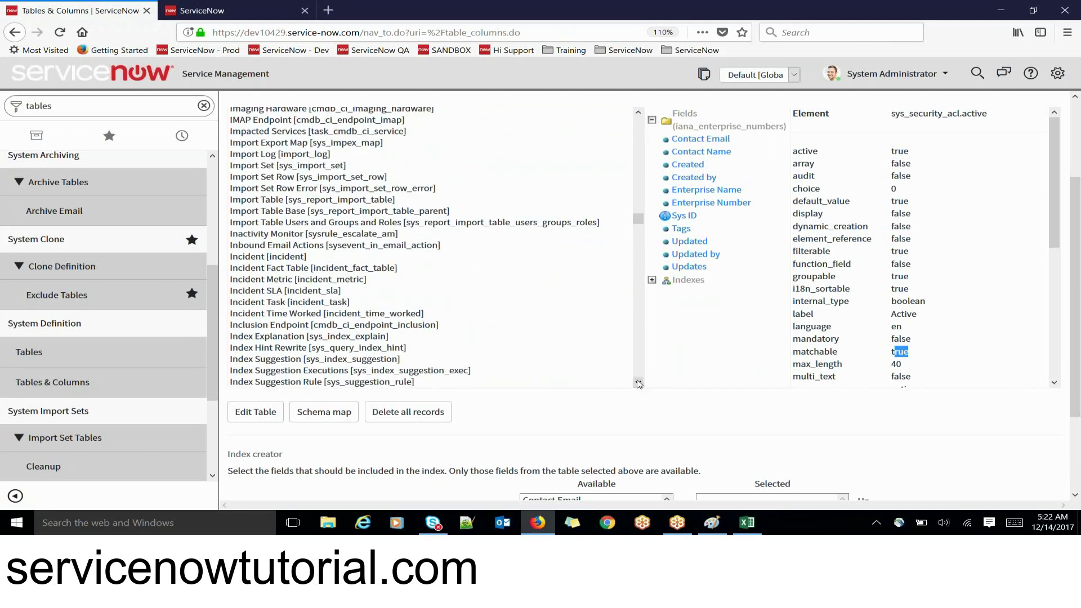
pyautogui.click(271, 259)
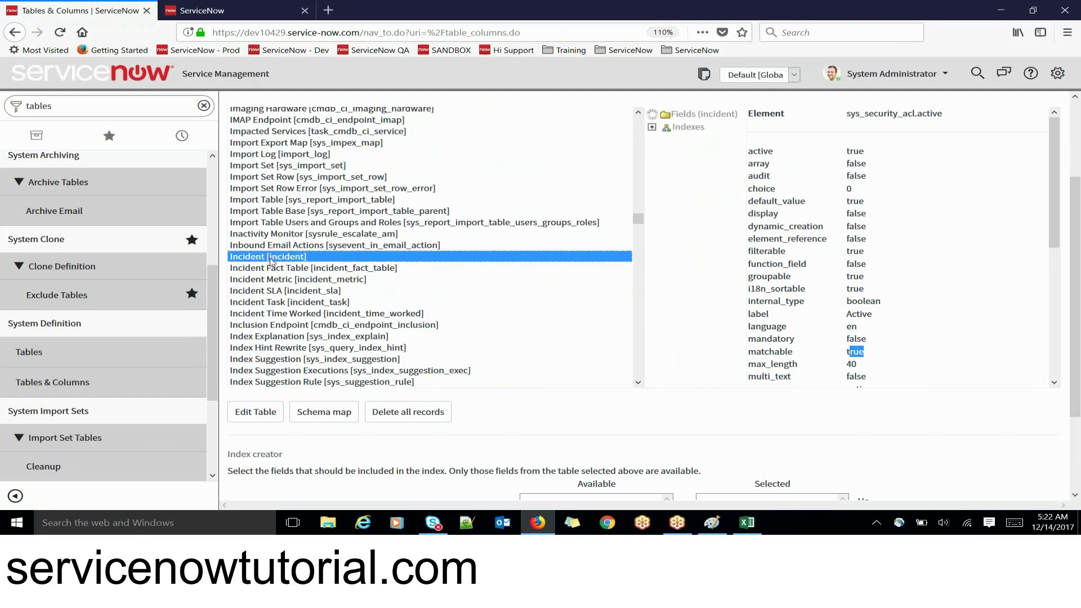
pyautogui.click(327, 415)
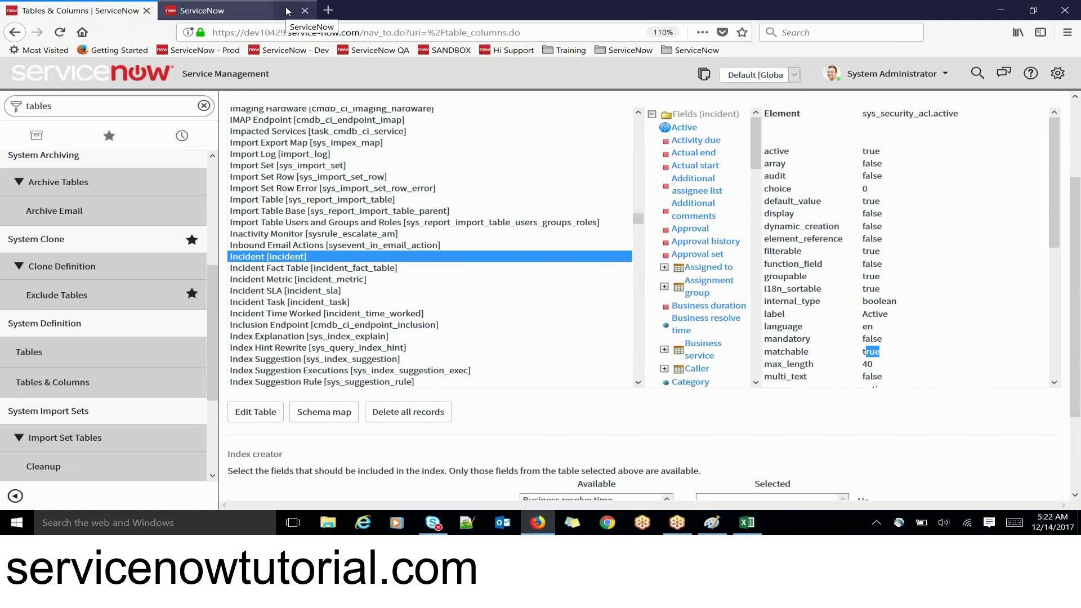
pyautogui.click(288, 11)
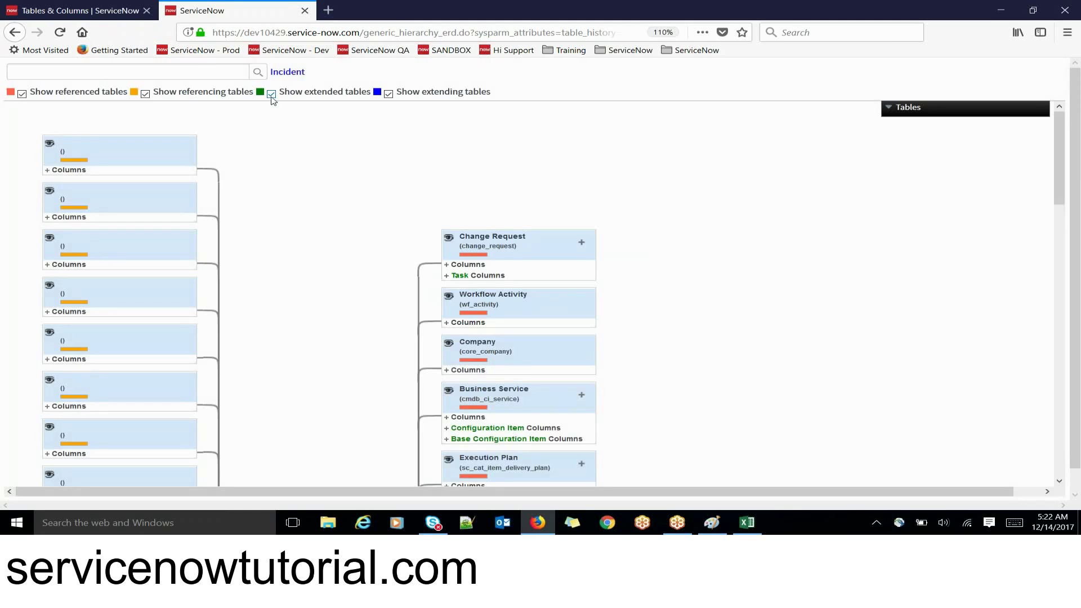
# - Hide the referencing and referenced tables in the Incident schema map, and turn the extended tables off and on again
pyautogui.click(145, 93)
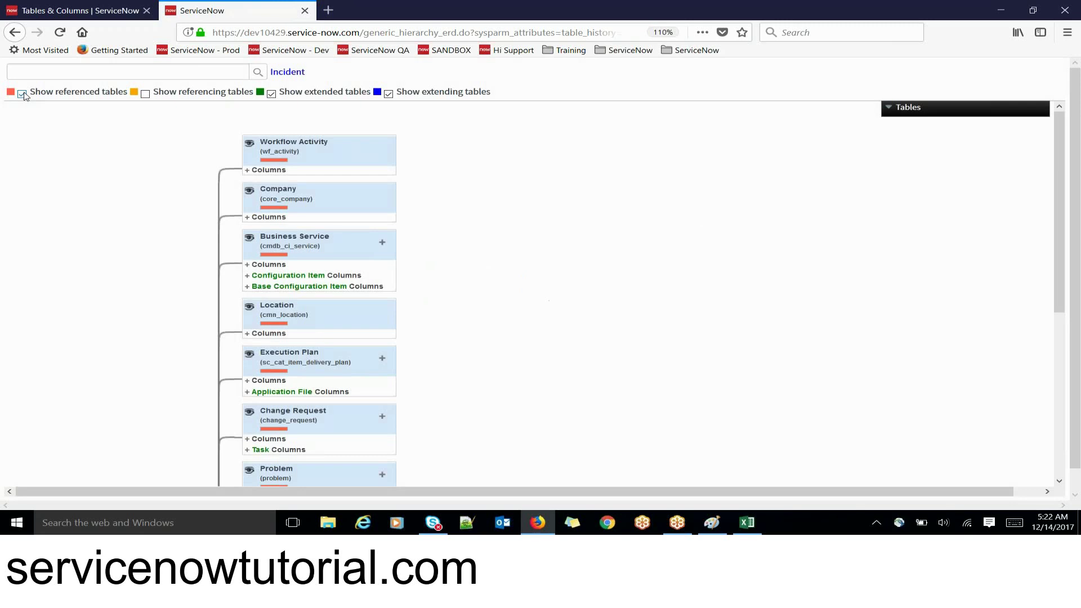
pyautogui.click(22, 93)
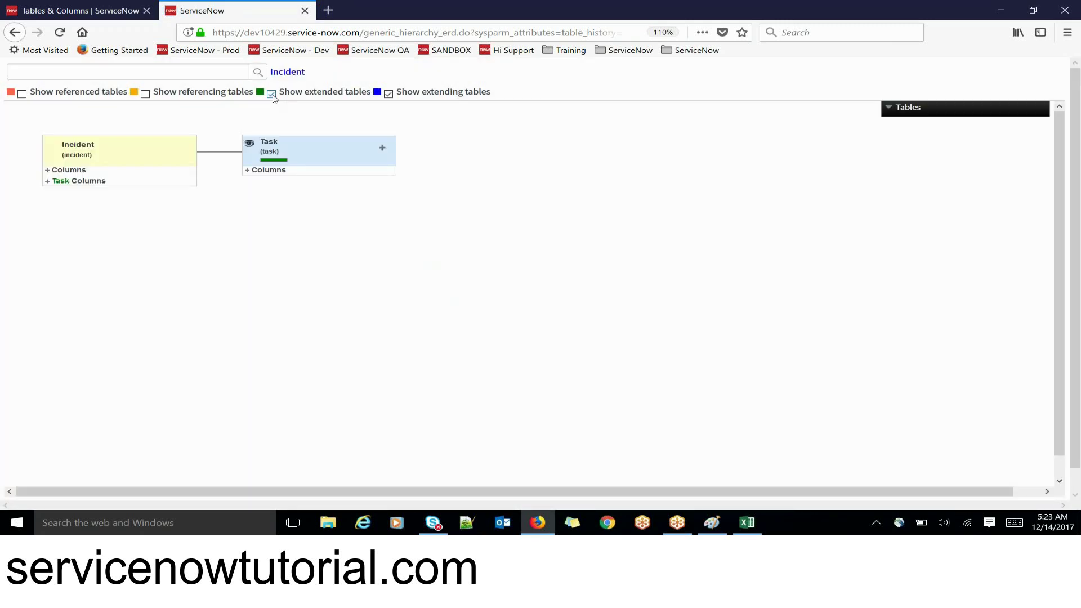
pyautogui.click(272, 94)
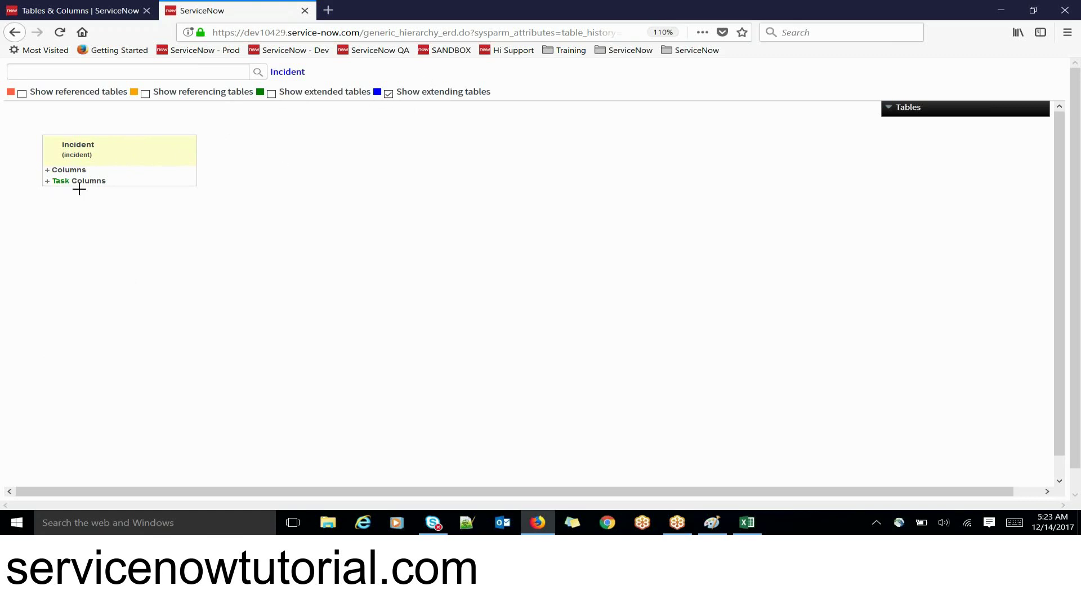
pyautogui.click(271, 94)
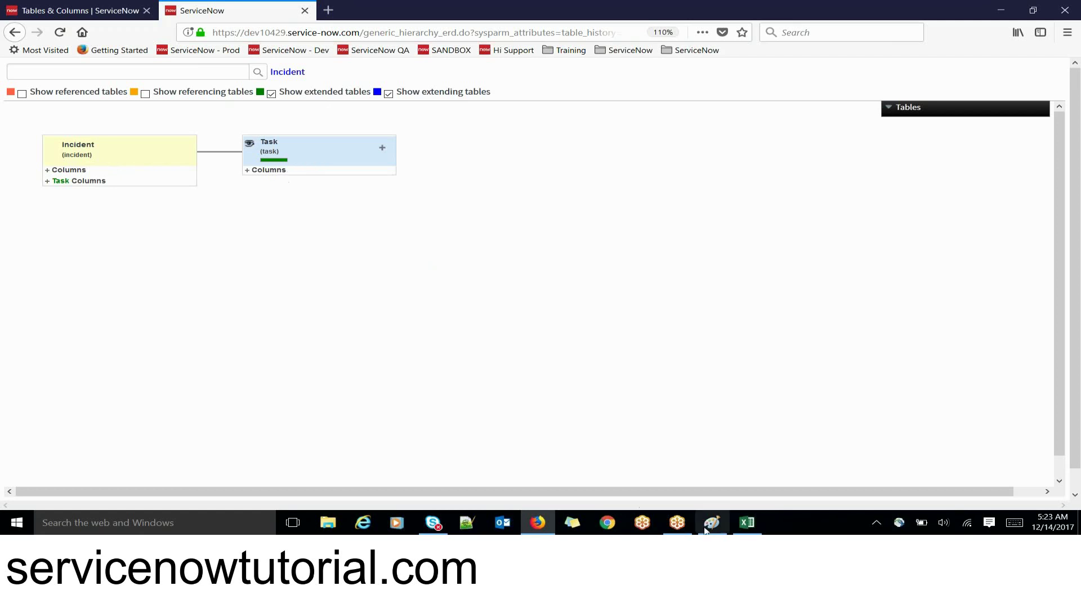
# - Switch to Paint and add a text box of about 318 × 247 px reading "Task - Incident, problem, change"
pyautogui.moveTo(707, 529)
pyautogui.click(705, 463)
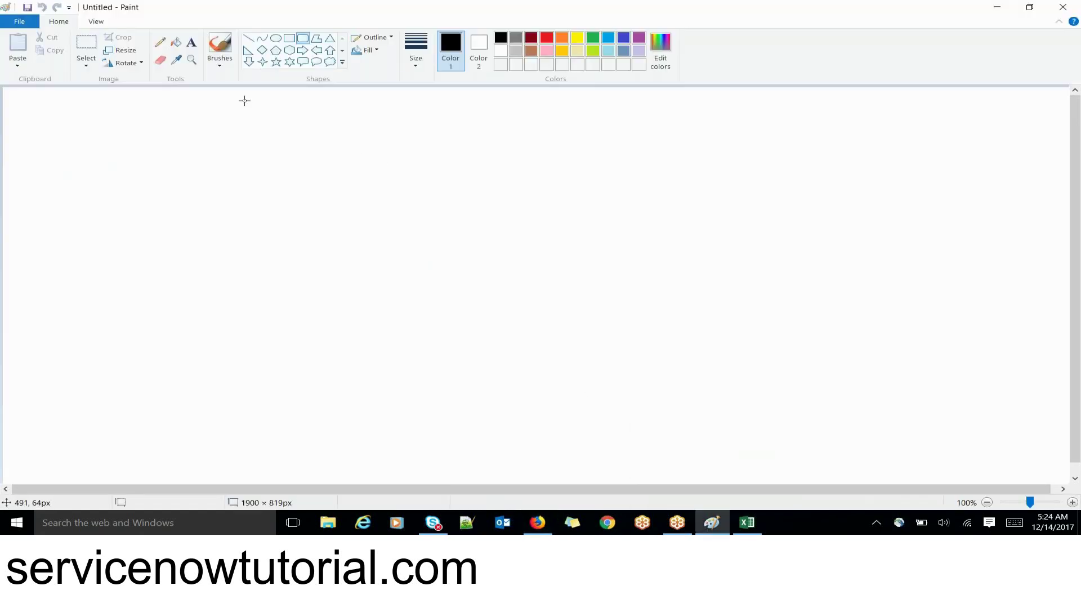
pyautogui.click(192, 42)
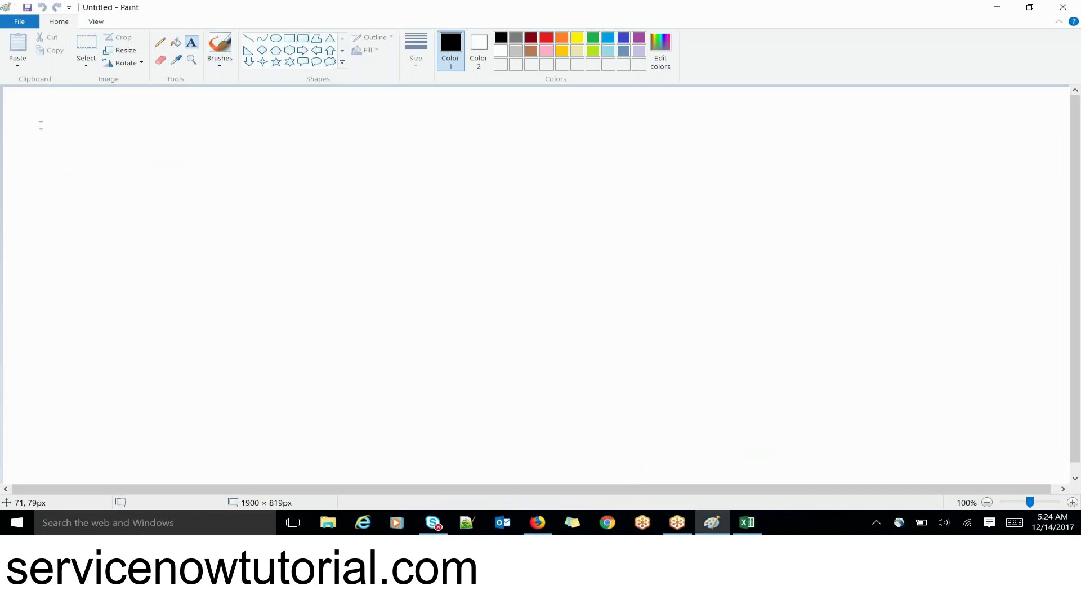
pyautogui.moveTo(34, 120); pyautogui.dragTo(214, 245)
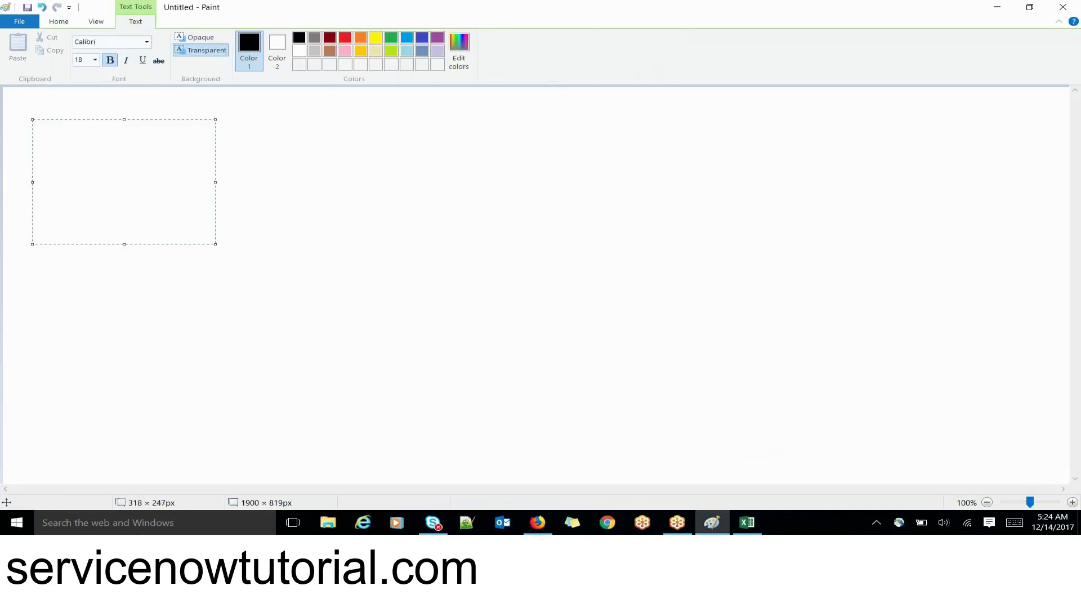
pyautogui.write('Task - Incident')
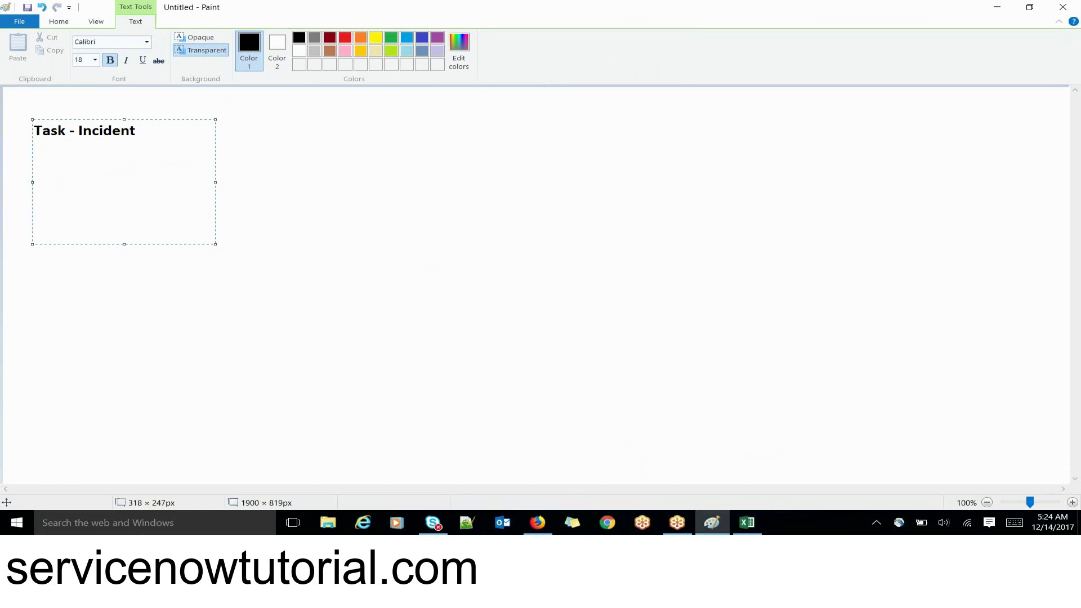
pyautogui.write(', problem, change')
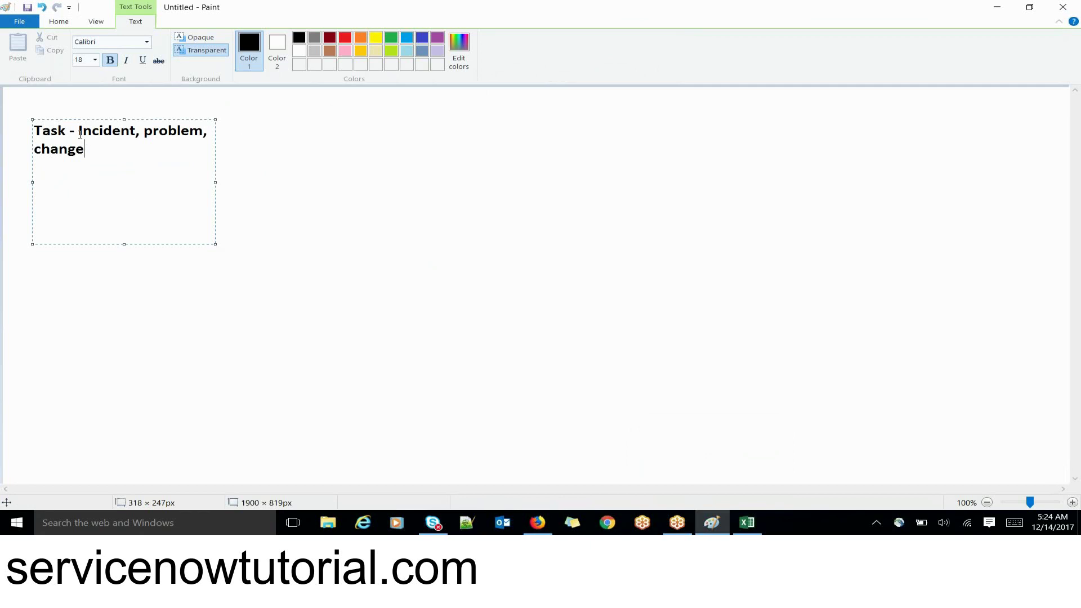
# - Highlight the child tables listed after Task, and add the line "cmdb_ci -" below a blank line in the same text box
pyautogui.moveTo(79, 130); pyautogui.dragTo(134, 153)
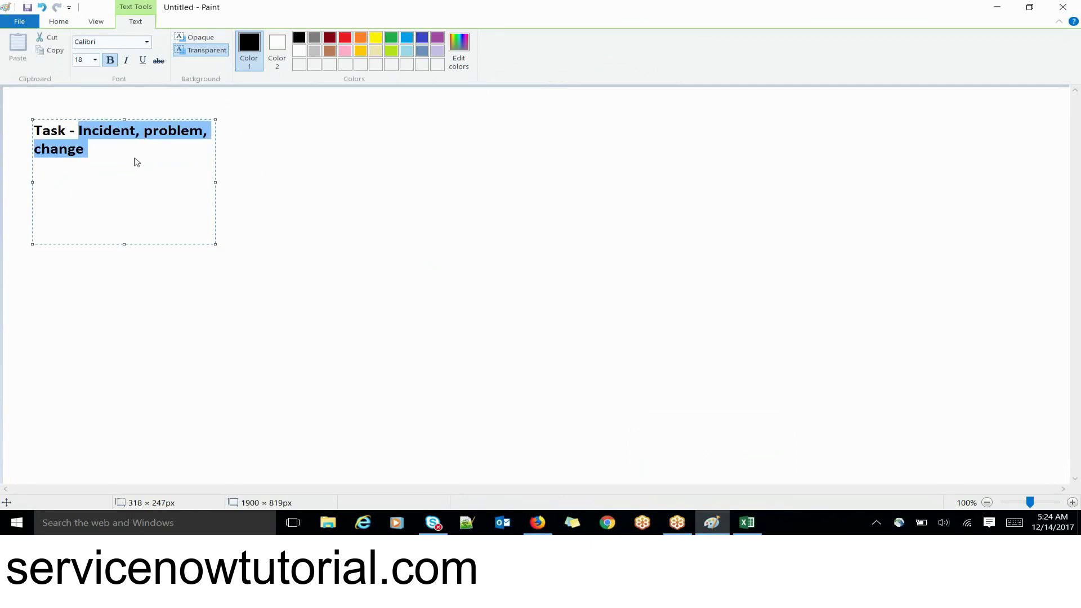
pyautogui.click(93, 160)
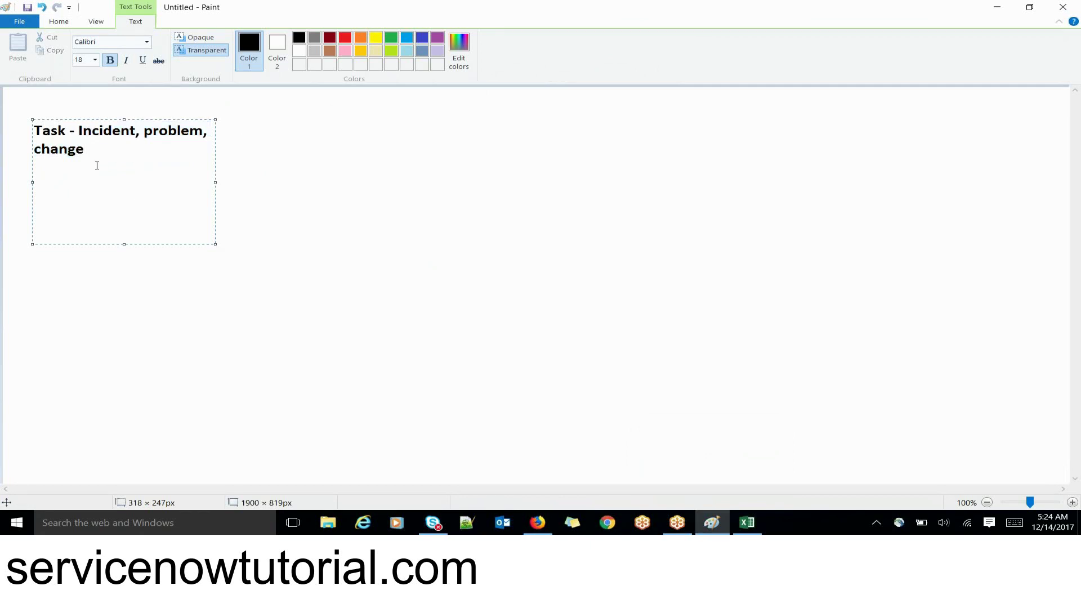
pyautogui.press('Return')
pyautogui.press('Return')
pyautogui.write('cmdb_ci -')
# - Highlight the "cmdb_ci -" line in the Paint text box to point out this parent table
pyautogui.hotkey('alt', 'Tab')
pyautogui.hotkey('alt', 'Tab')
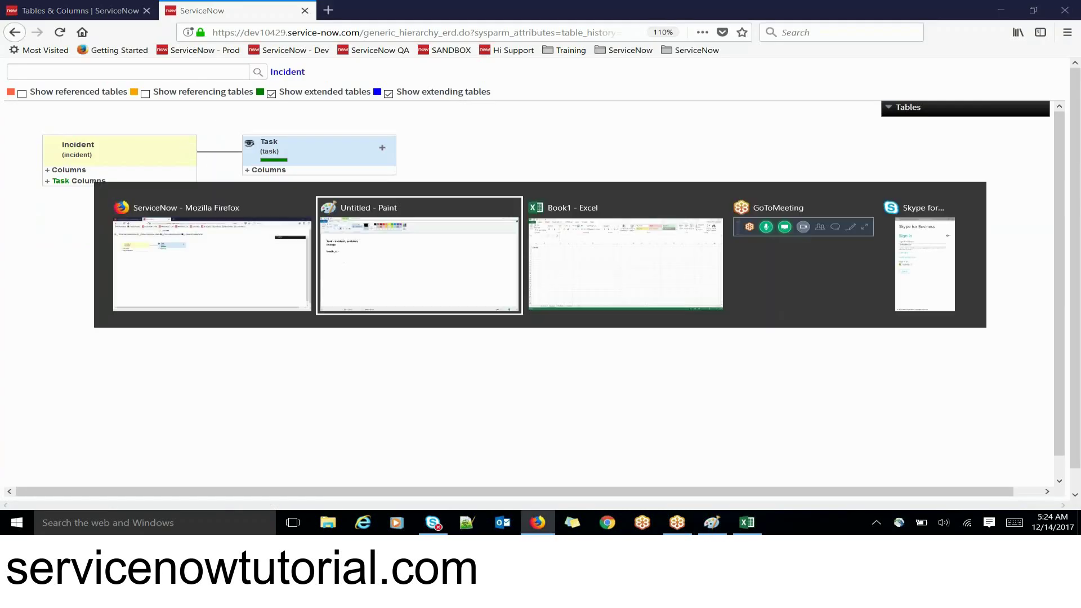
pyautogui.moveTo(119, 183); pyautogui.dragTo(23, 183)
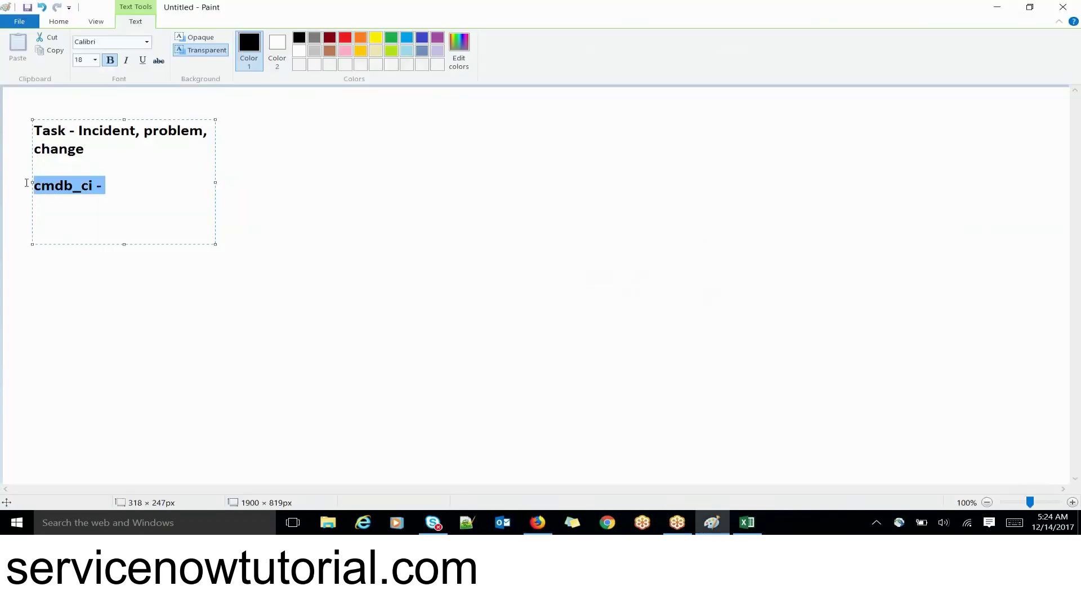
pyautogui.press('Up')
# - Switch to Firefox and return to the Tables & Columns page with the Incident table selected
pyautogui.hotkey('alt', 'Tab')
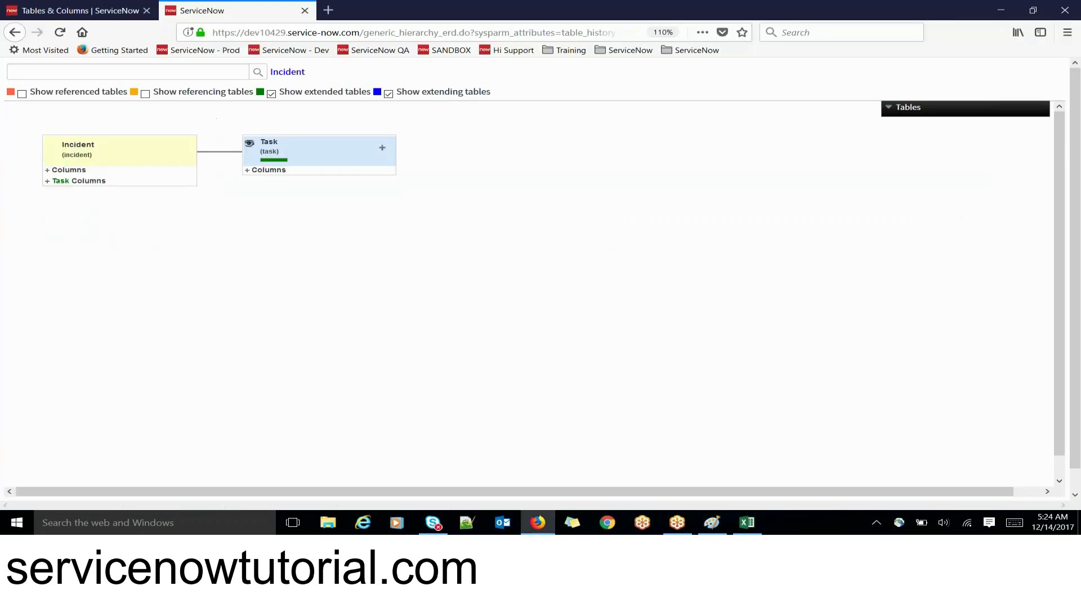
pyautogui.click(110, 19)
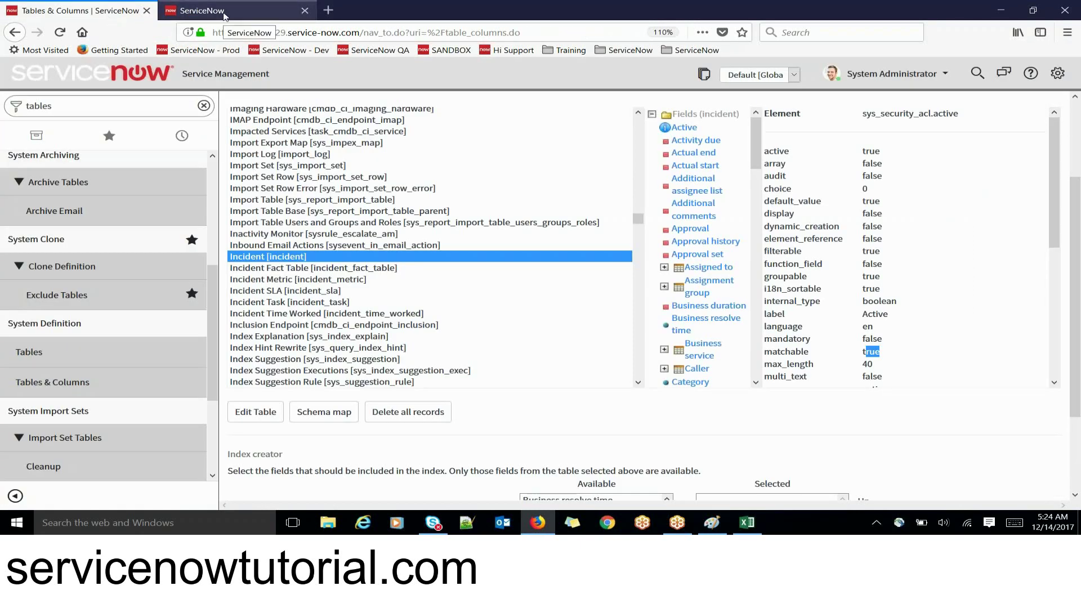
pyautogui.hotkey('alt', 'Tab')
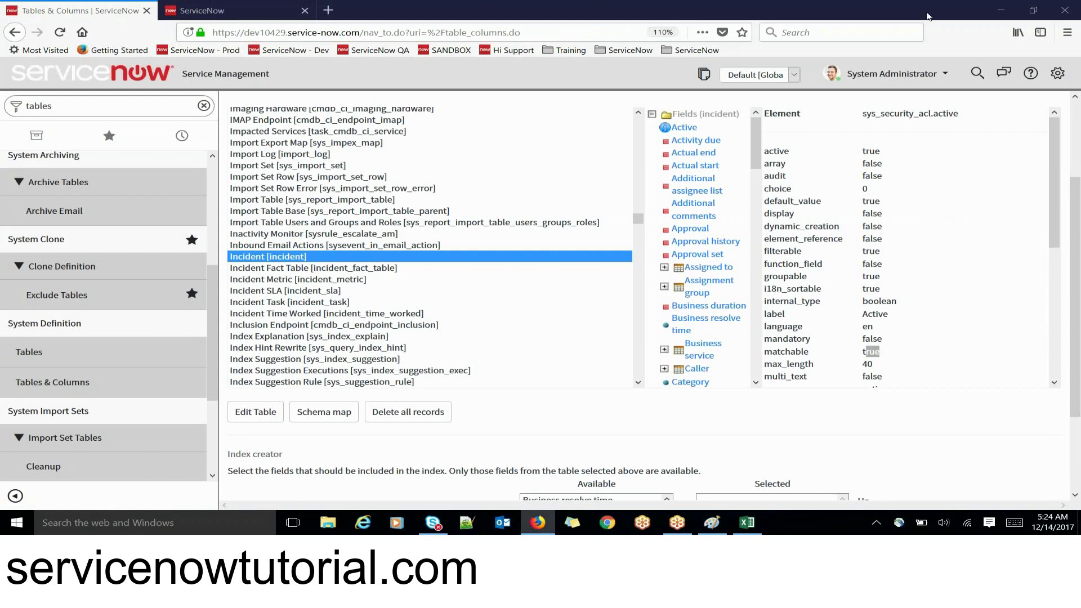
pyautogui.click(928, 16)
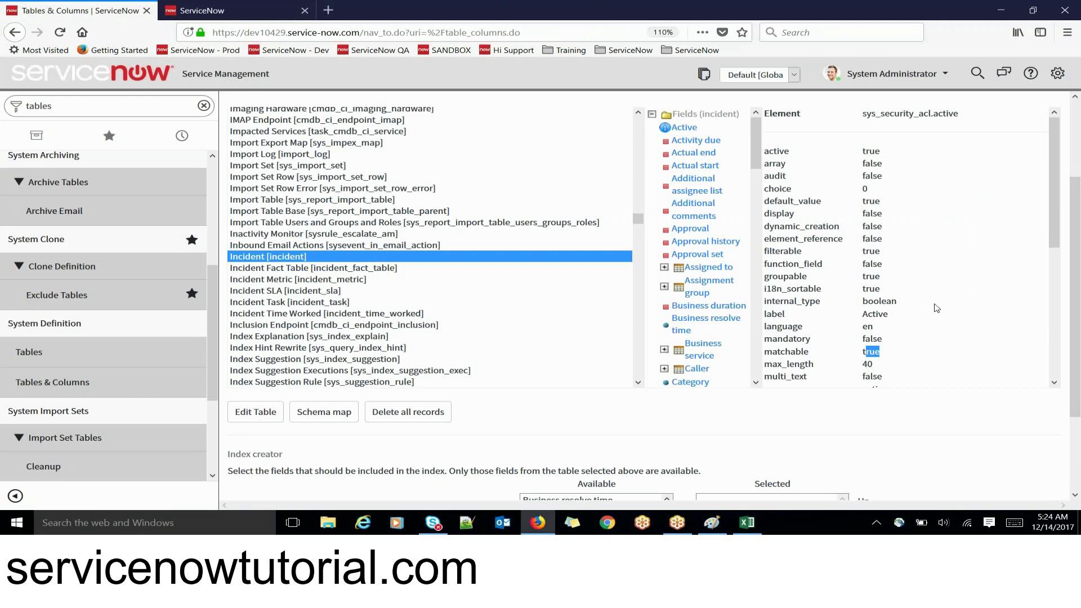
# - Revisit the Incident schema map, and open the schema map of the Action Inputs [sys_hub_action_input] table from Tables & Columns
pyautogui.click(275, 22)
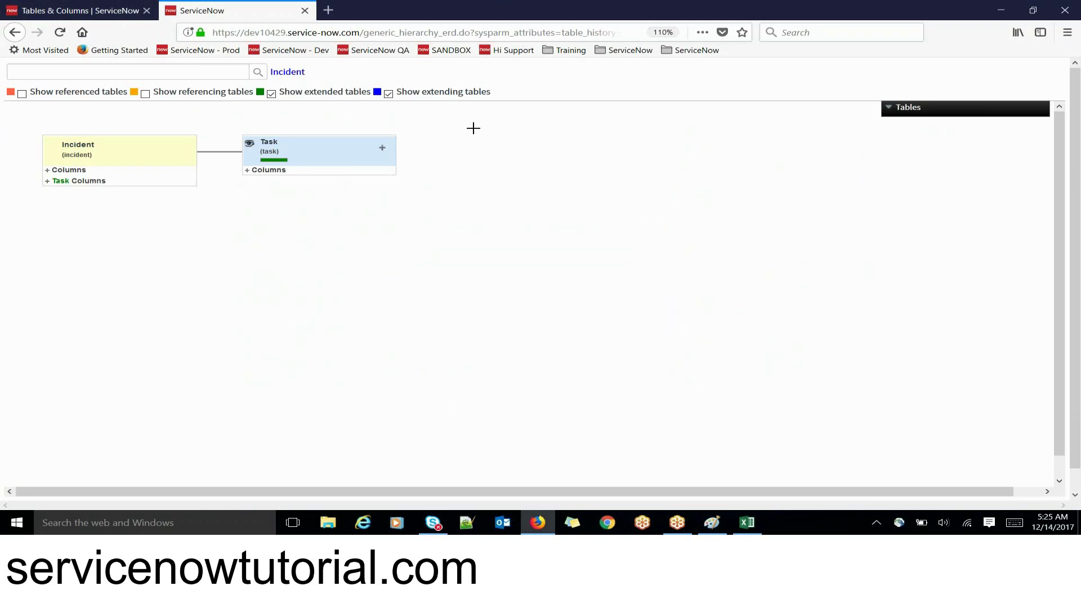
pyautogui.click(75, 10)
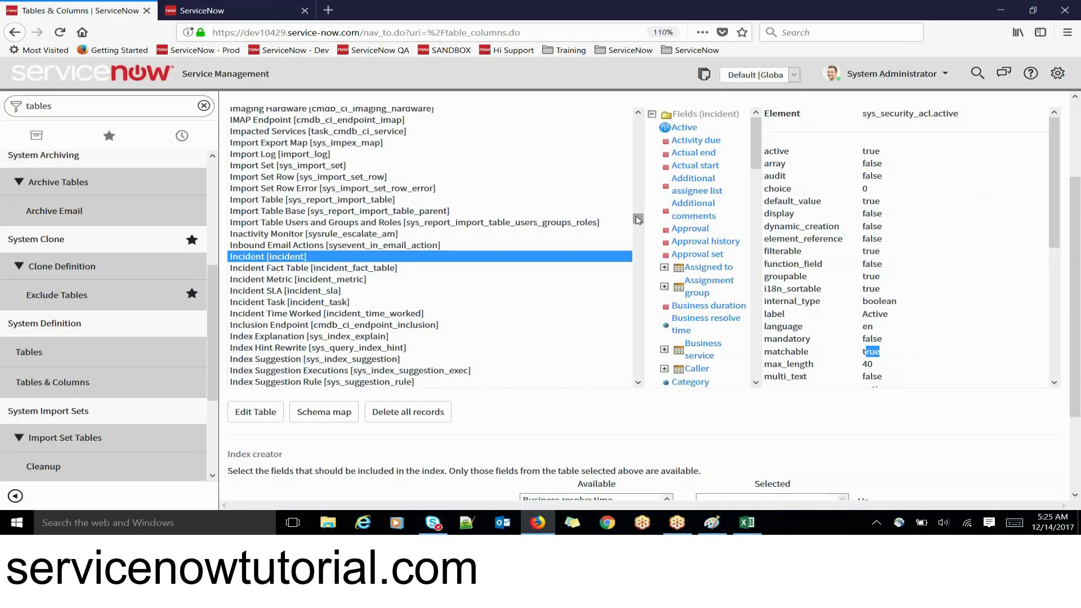
pyautogui.moveTo(637, 220); pyautogui.dragTo(638, 115)
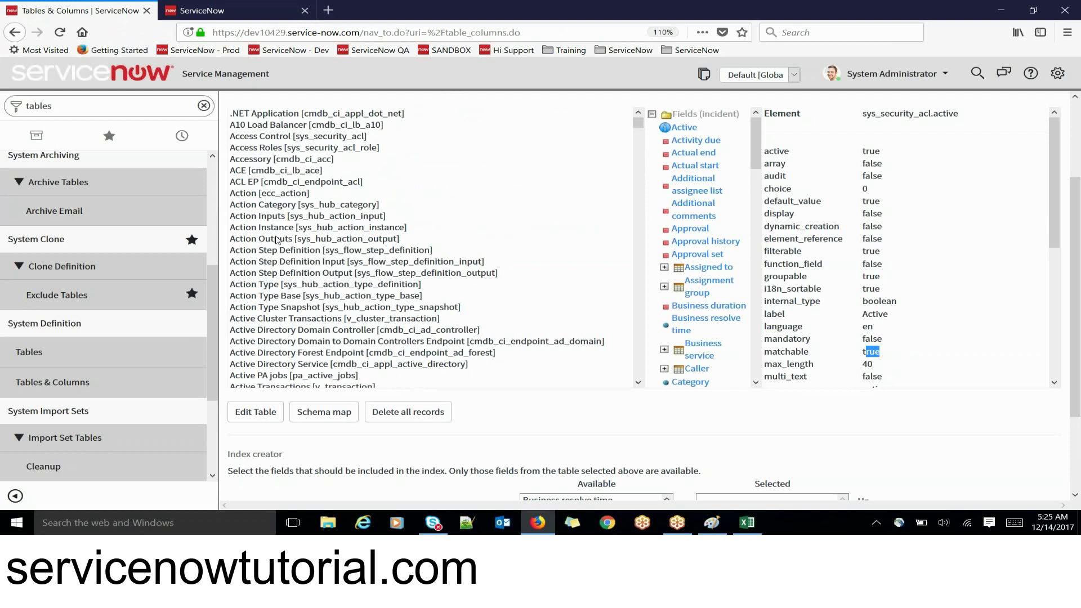
pyautogui.click(271, 216)
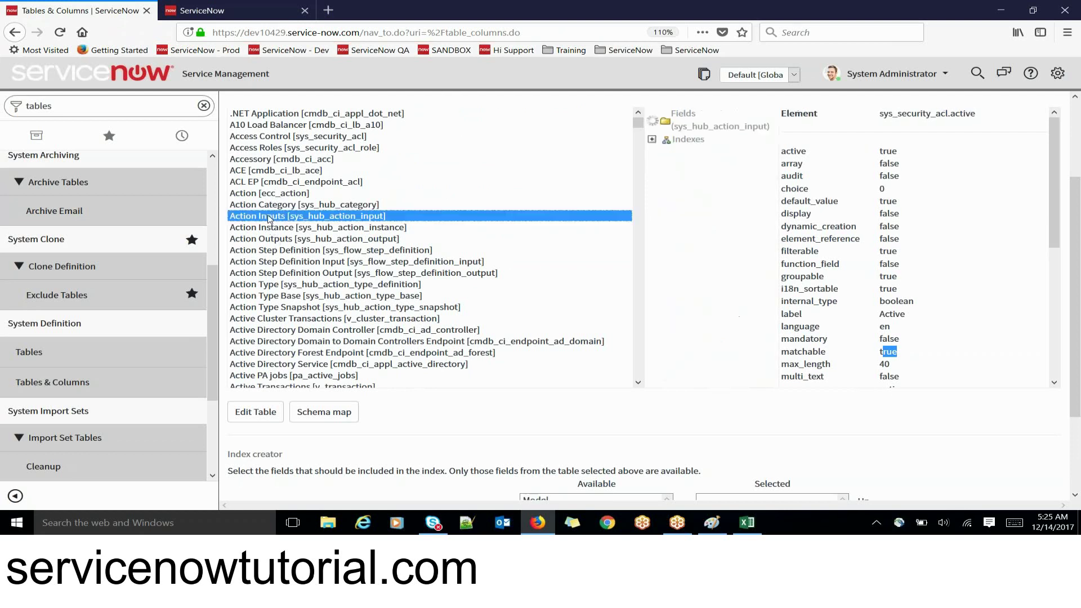
pyautogui.click(324, 410)
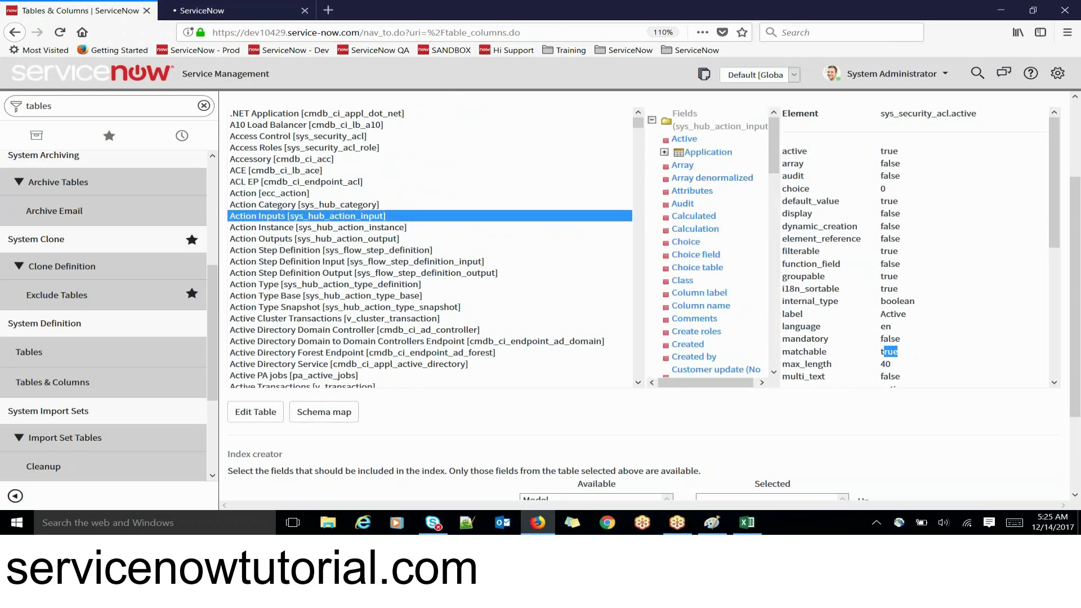
pyautogui.click(220, 12)
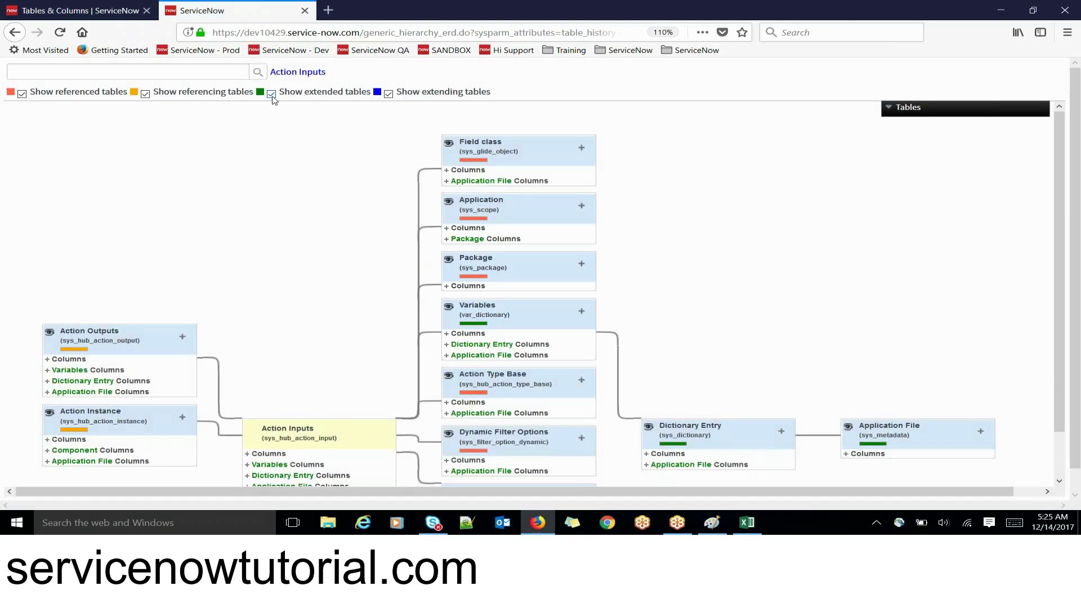
# - Limit the Action Inputs schema map to extended tables only, and close the map after reviewing the inheritance chain
pyautogui.click(272, 96)
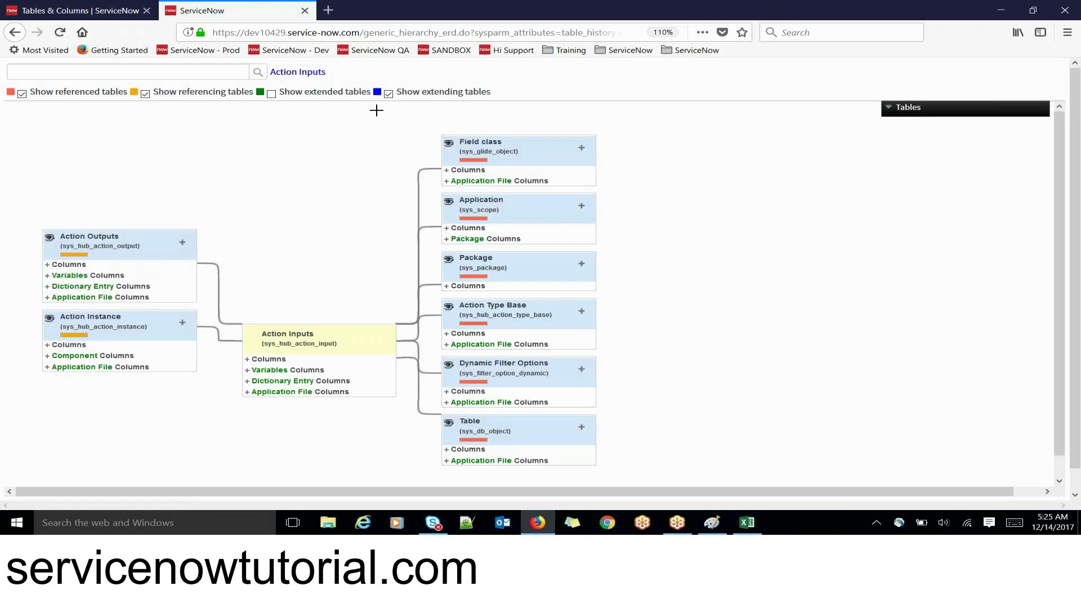
pyautogui.click(389, 94)
pyautogui.click(272, 94)
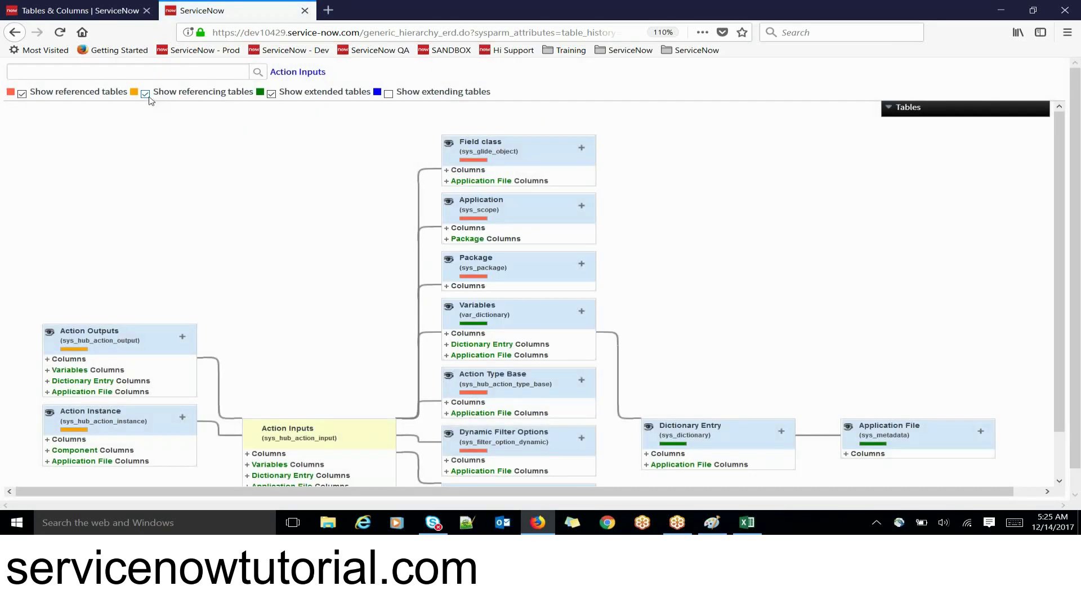
pyautogui.click(147, 95)
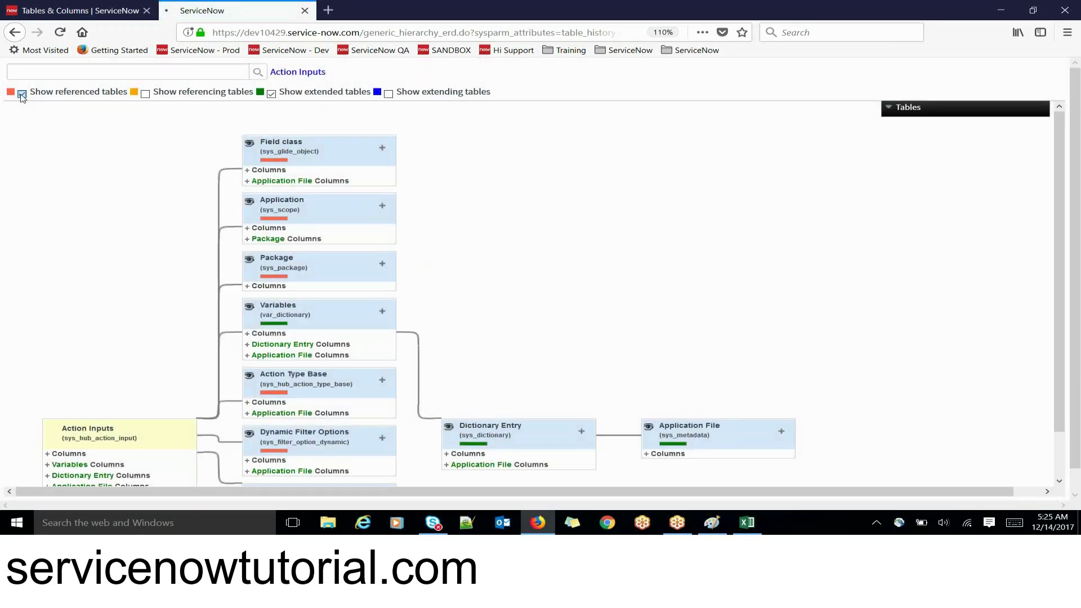
pyautogui.click(22, 94)
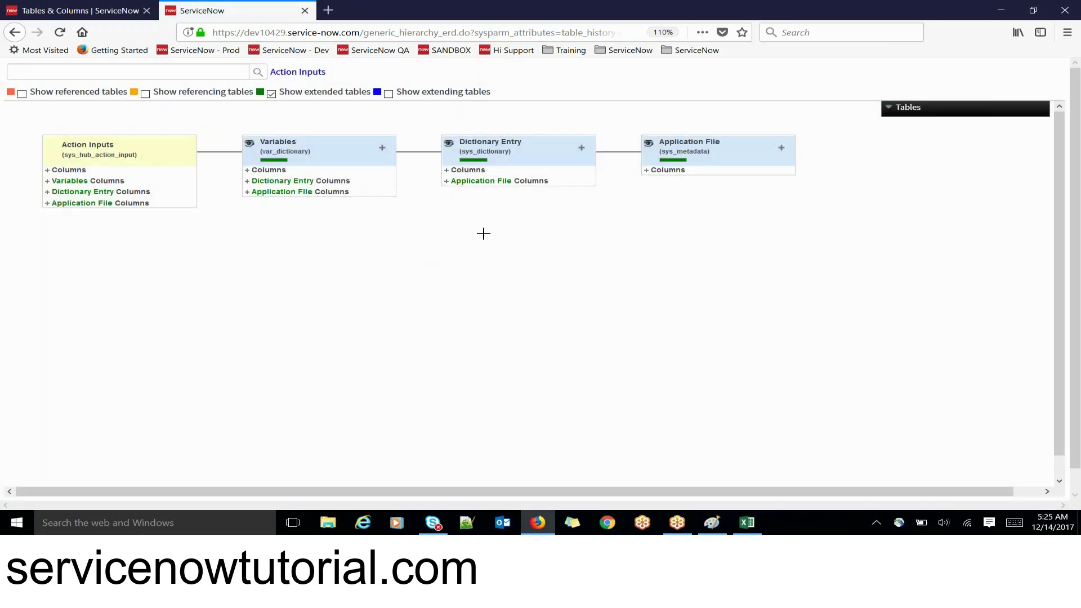
pyautogui.click(1060, 23)
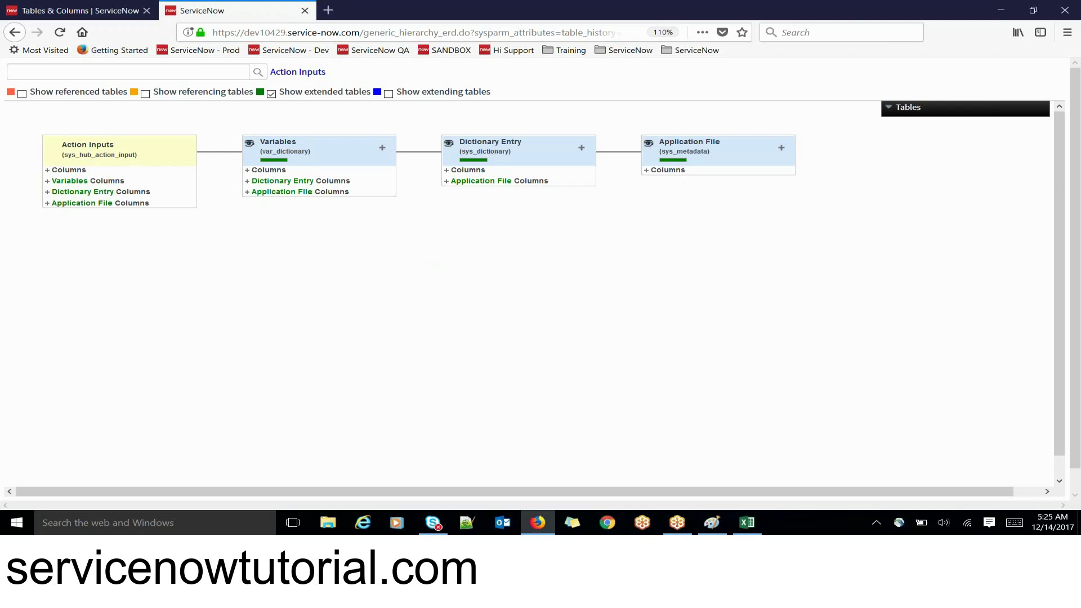
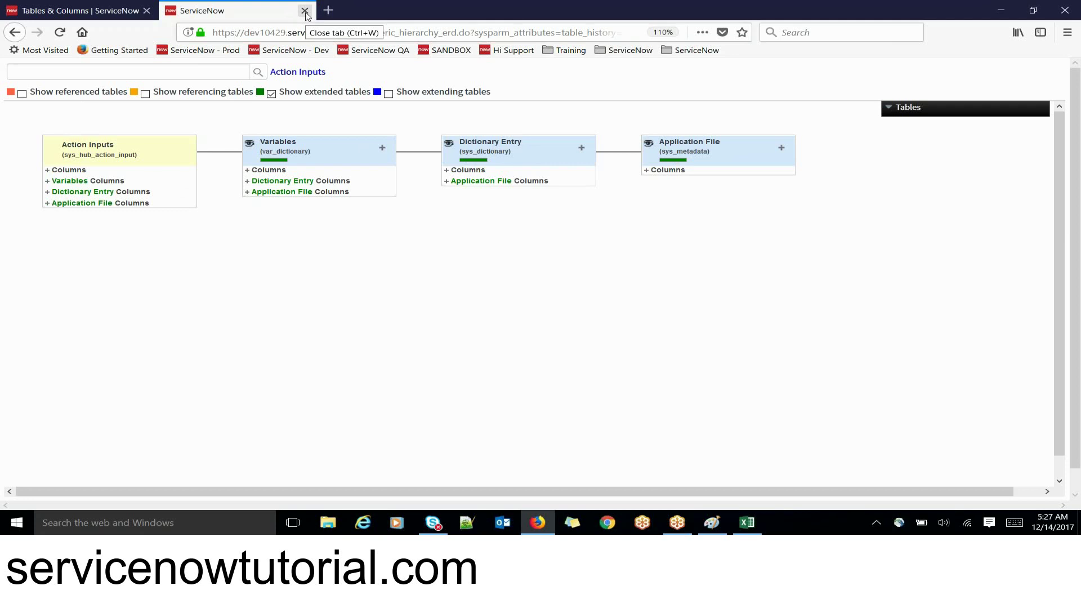
pyautogui.click(305, 11)
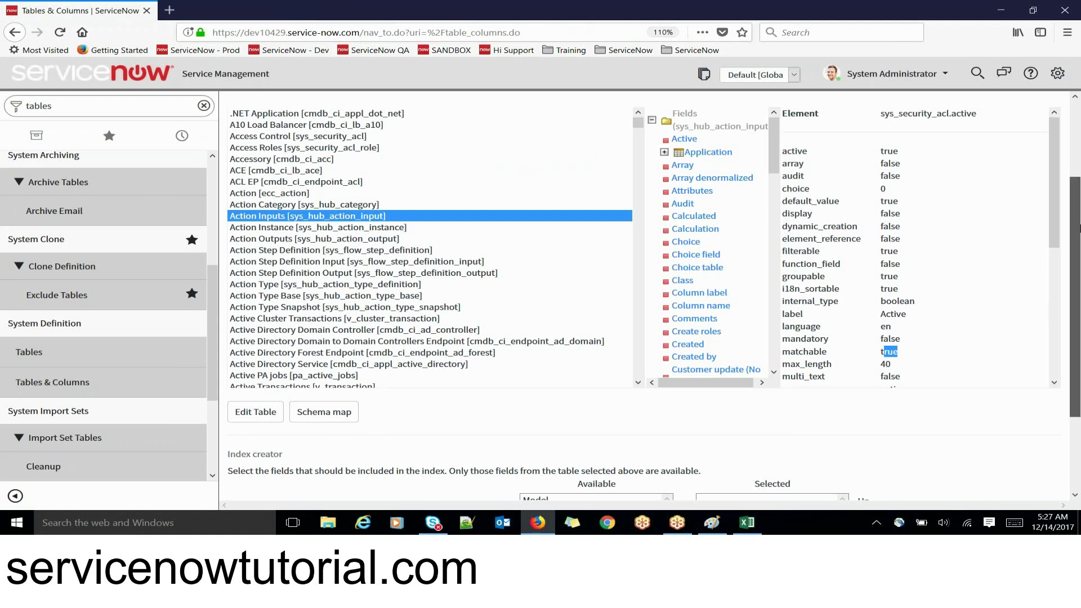
# - Filter the navigator for "incident", open a new Incident record and collapse its related search results
pyautogui.moveTo(1076, 228); pyautogui.dragTo(1076, 153)
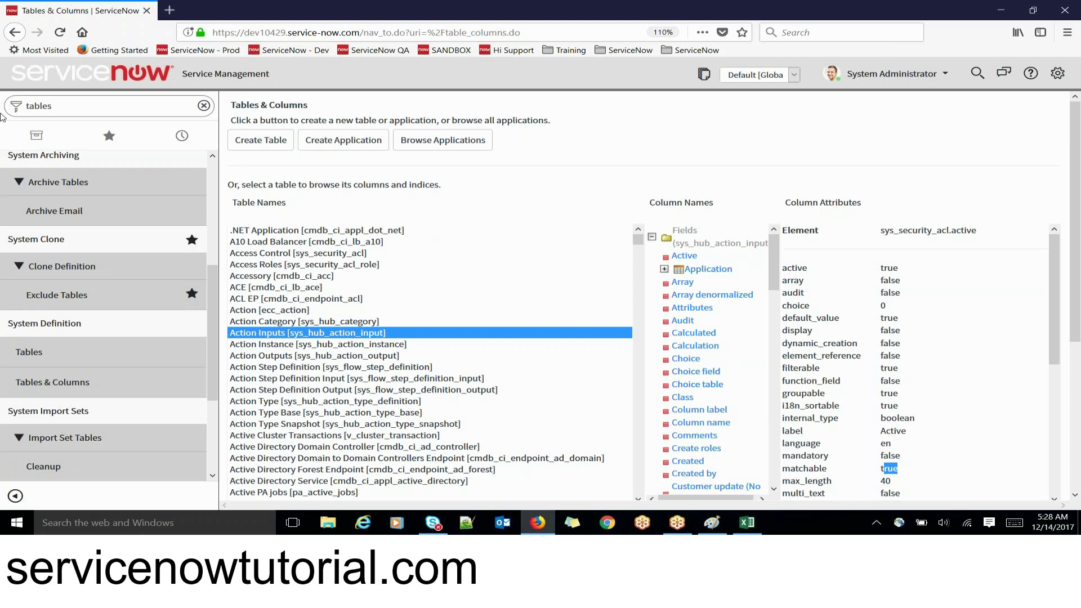
pyautogui.click(73, 112)
pyautogui.write('incident')
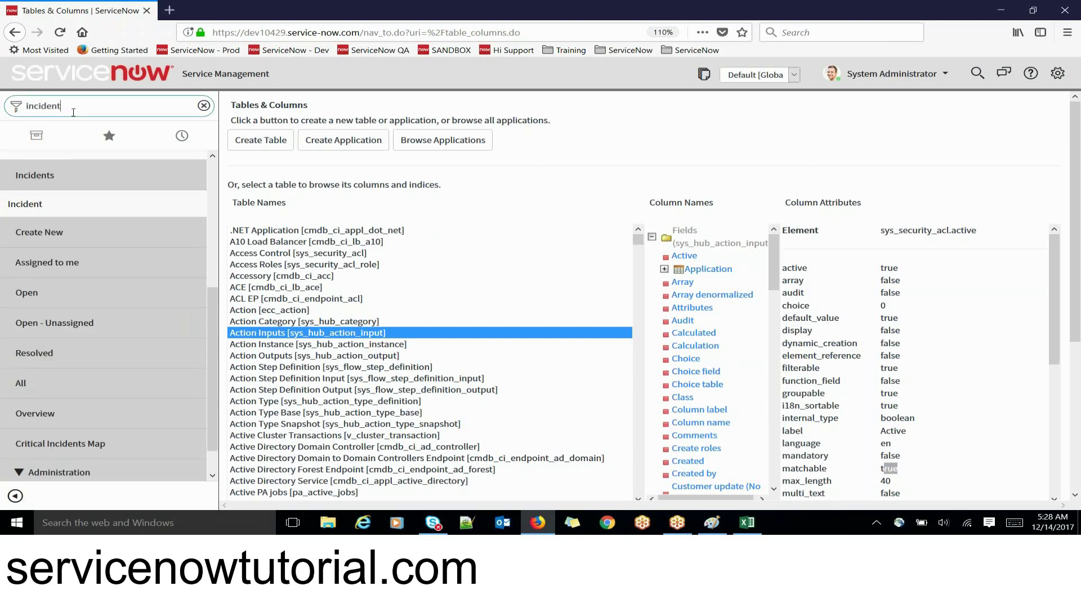
pyautogui.click(50, 232)
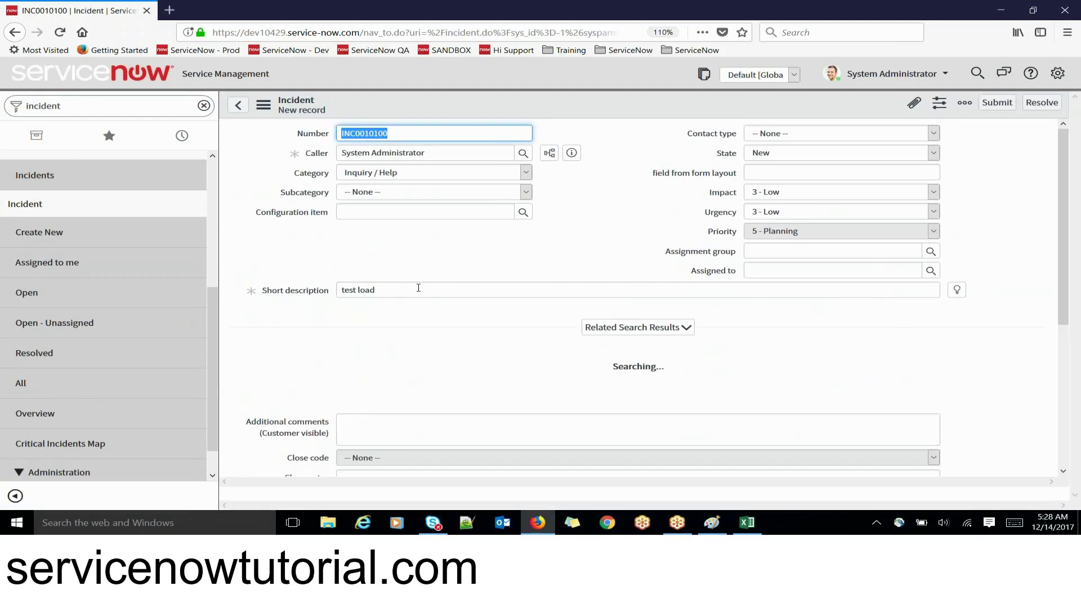
pyautogui.doubleClick(418, 288)
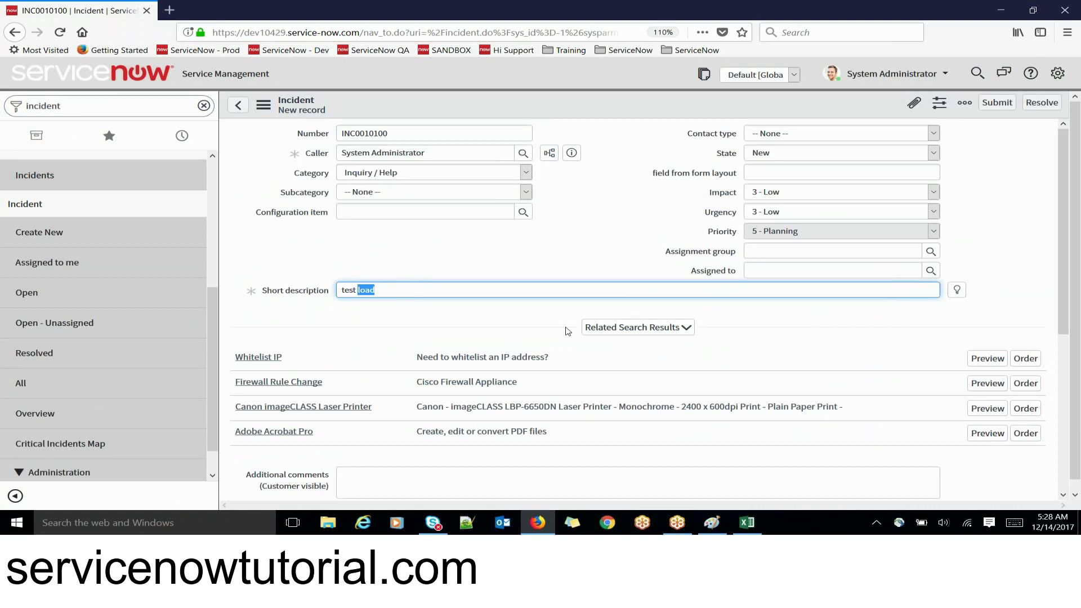
pyautogui.click(623, 335)
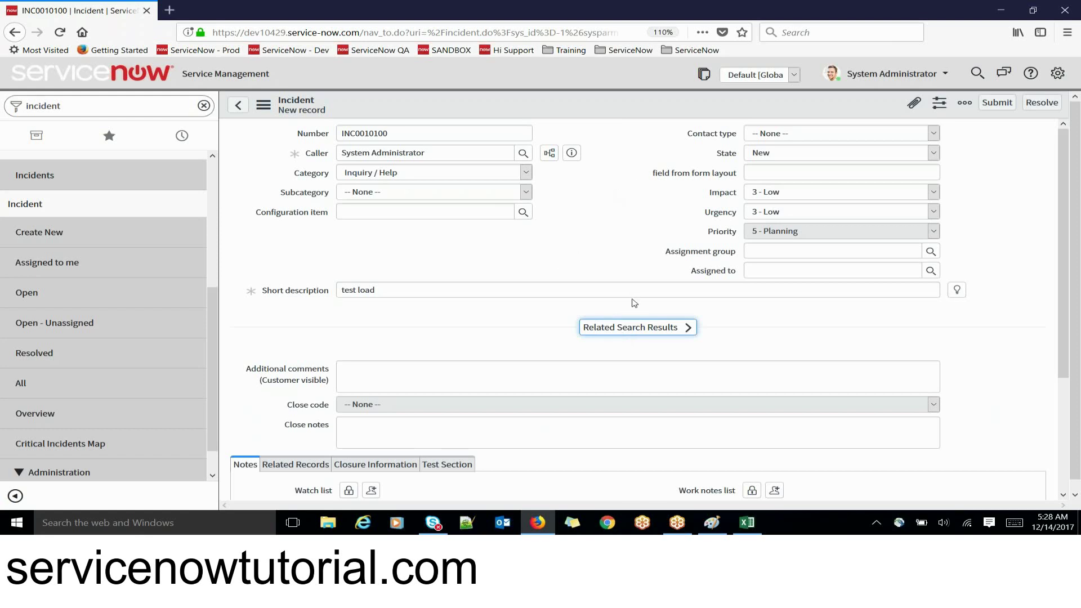
# - Filter the navigator for "table", open the System Definition Tables list and start a new table record
pyautogui.click(204, 105)
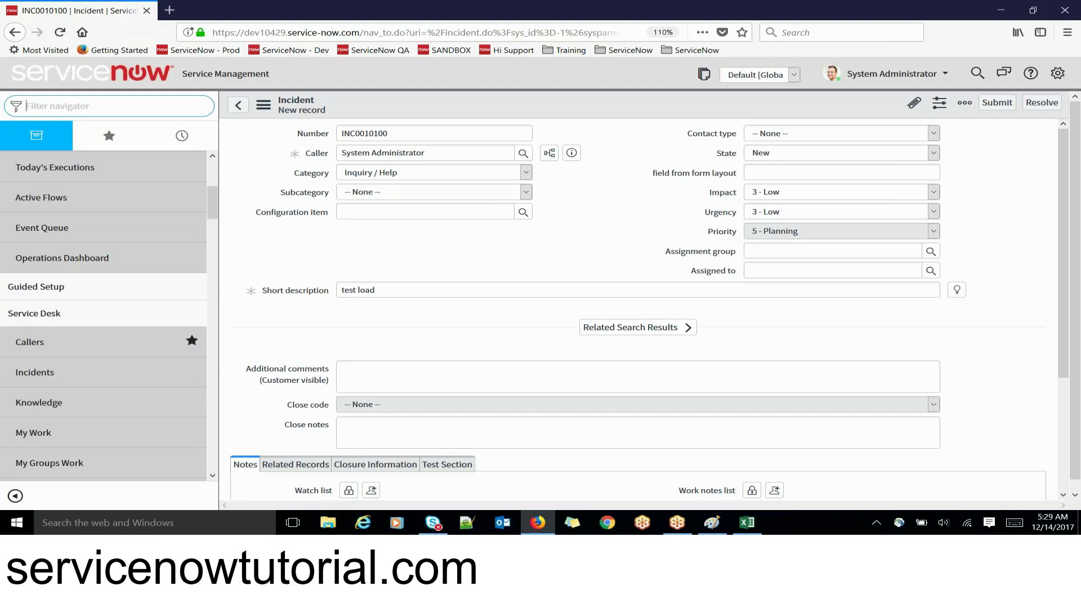
pyautogui.write('ta')
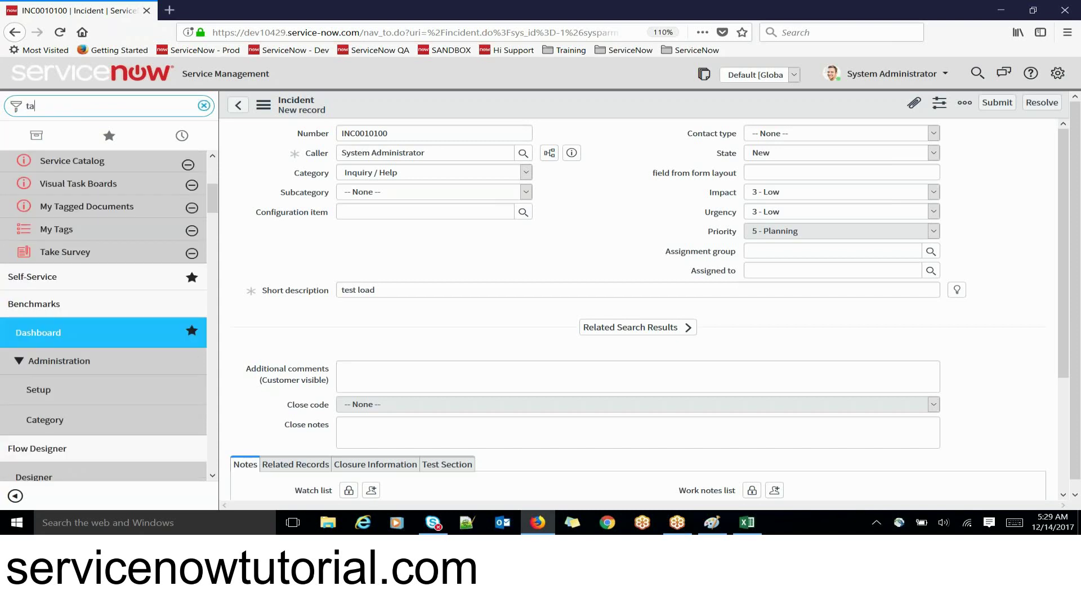
pyautogui.write('ble')
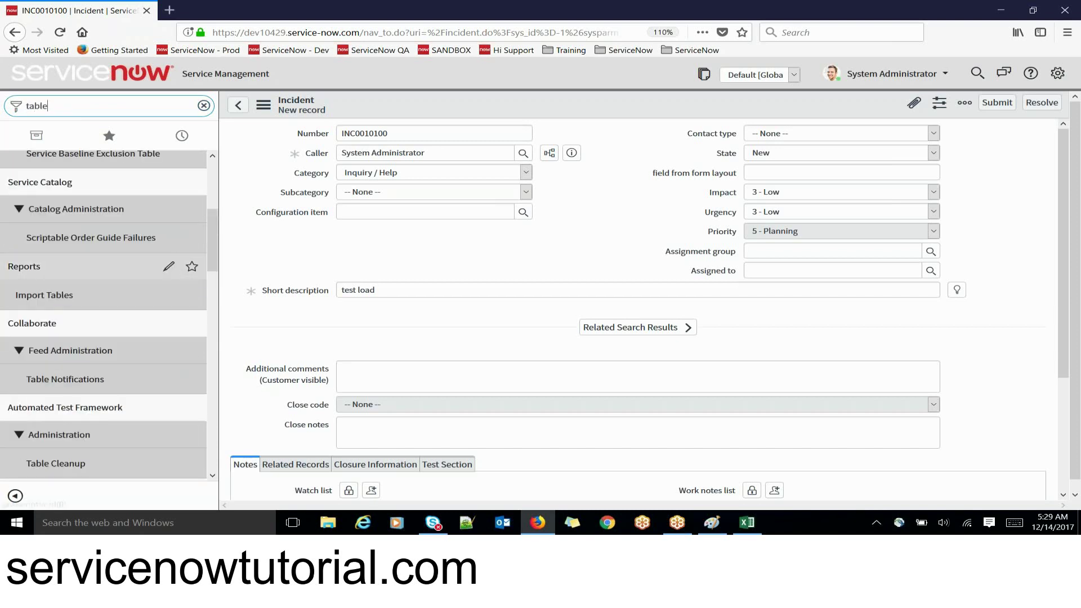
pyautogui.moveTo(212, 248); pyautogui.dragTo(220, 365)
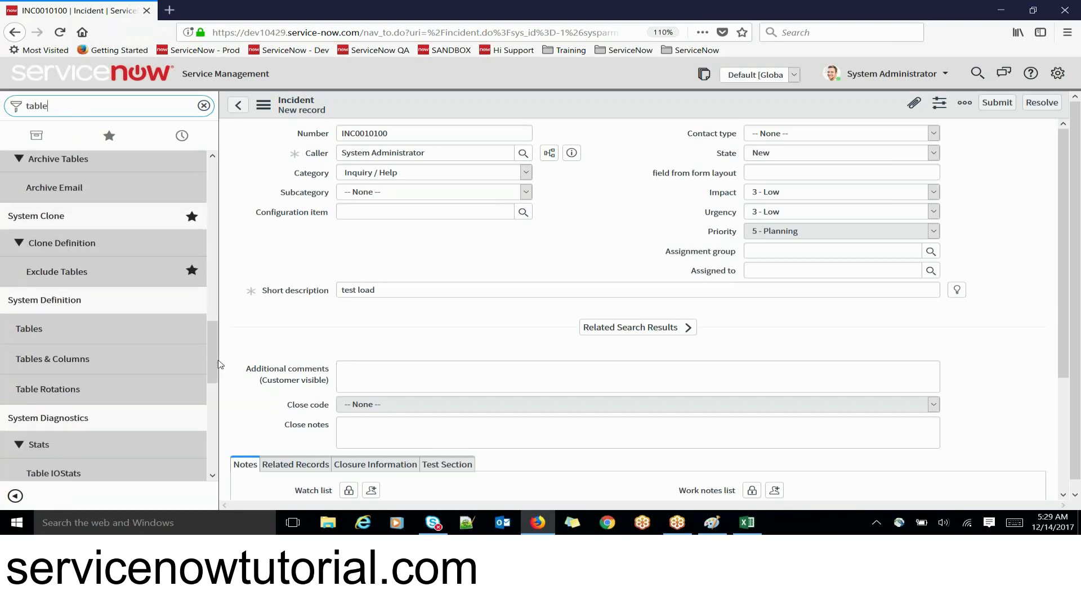
pyautogui.click(47, 330)
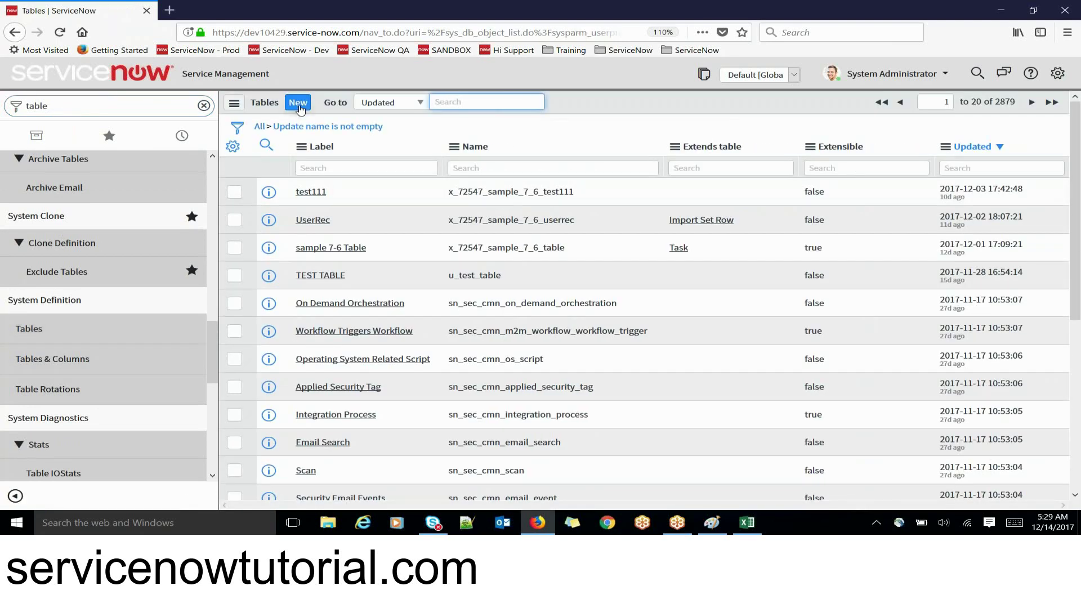
pyautogui.click(299, 105)
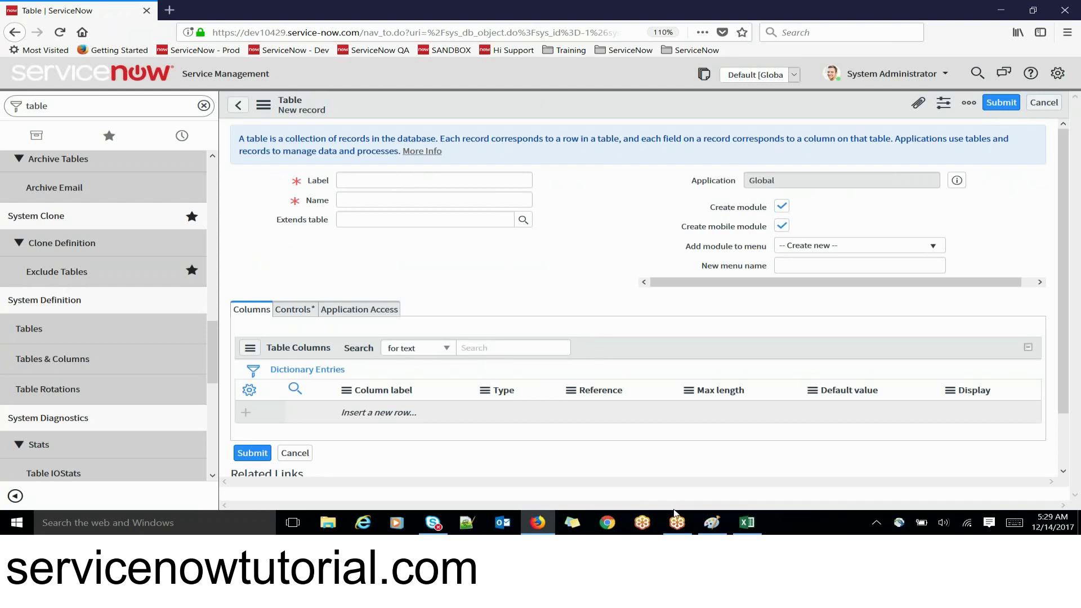
# - Filter the navigator for "incide", open a new Incident form in a separate browser tab and collapse its related search results
pyautogui.doubleClick(82, 112)
pyautogui.write('in')
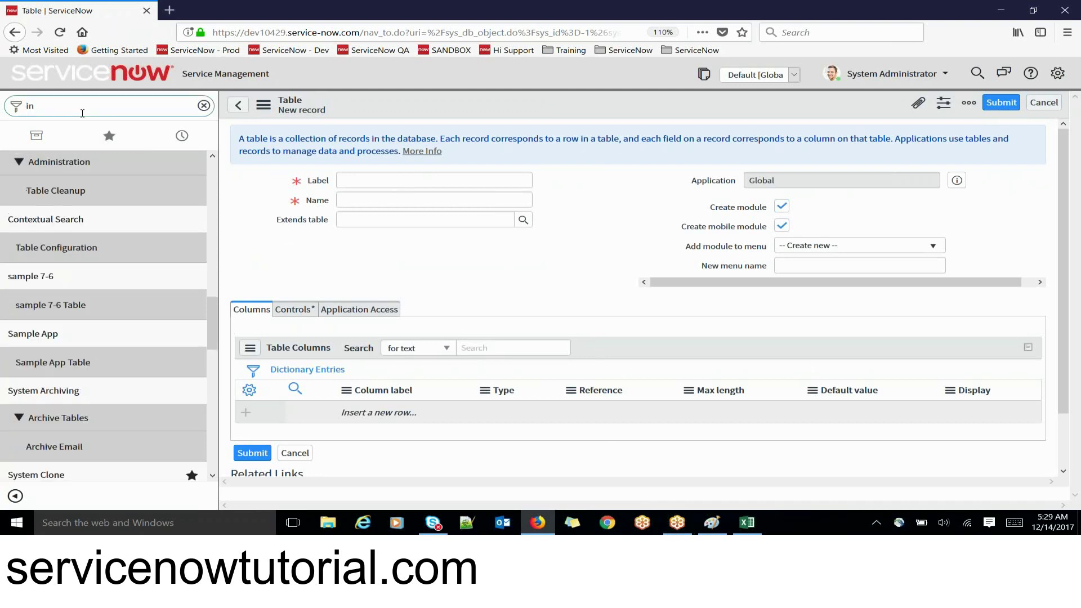
pyautogui.write('cide')
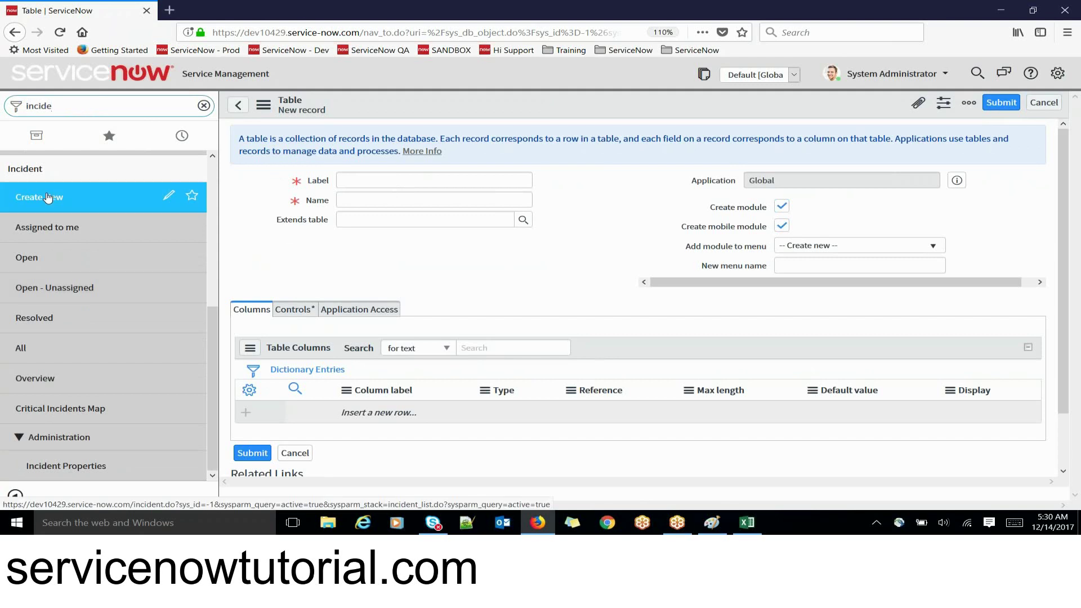
pyautogui.middleClick(48, 197)
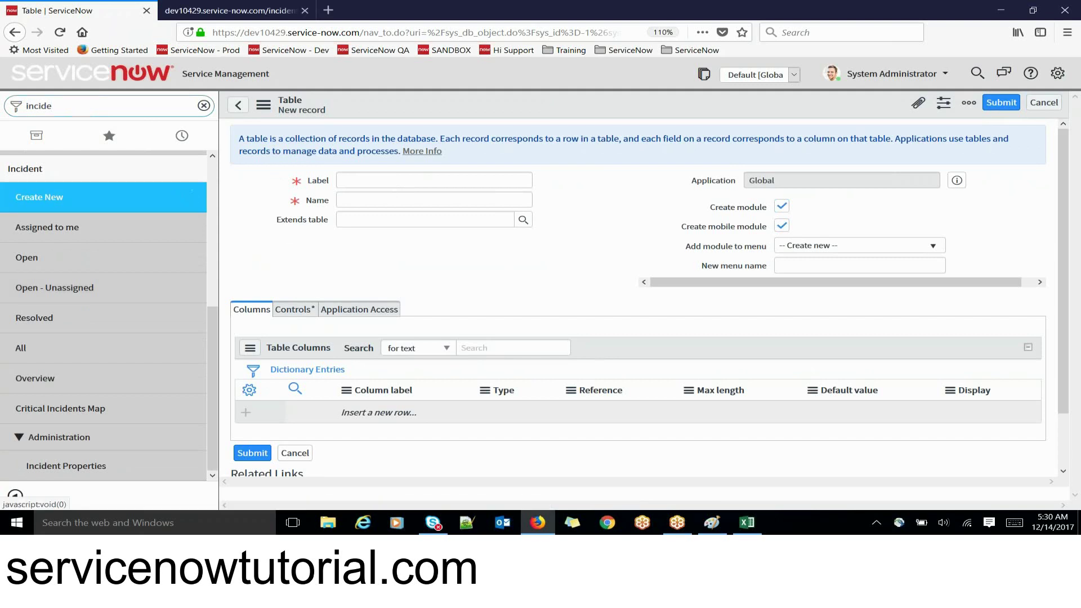
pyautogui.click(220, 13)
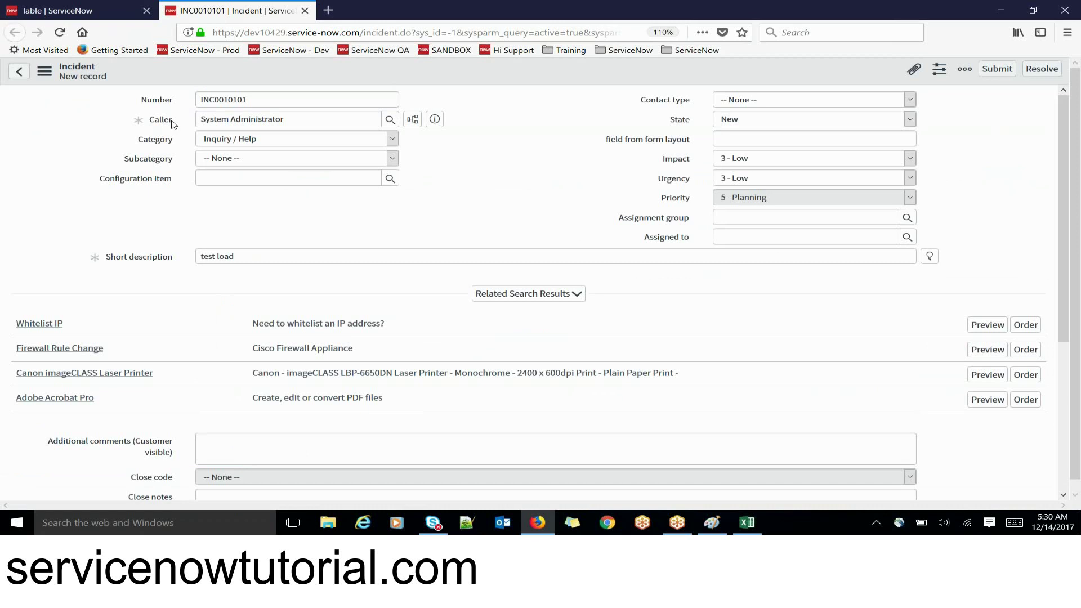
pyautogui.click(509, 298)
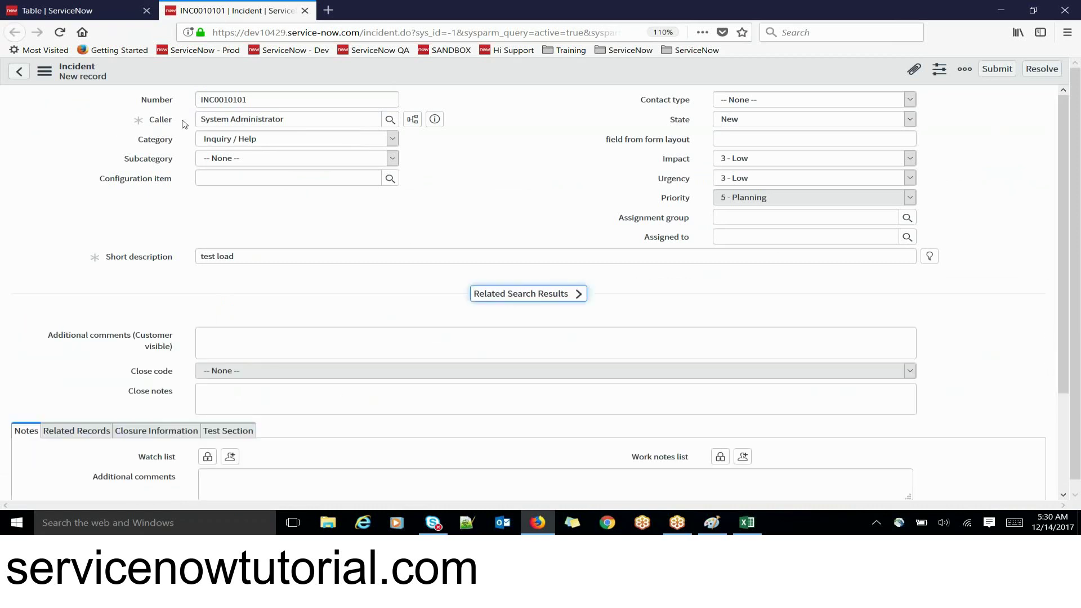
# - Highlight the Caller label and its System Administrator value on the Incident form to point out the field and its data
pyautogui.moveTo(172, 120); pyautogui.dragTo(150, 125)
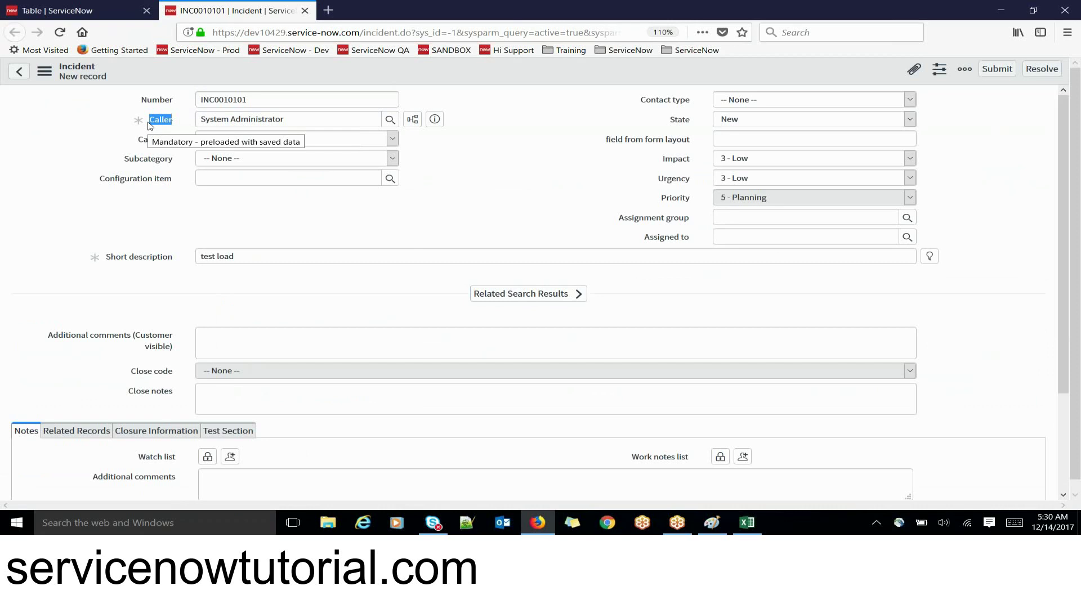
pyautogui.moveTo(148, 122)
pyautogui.mouseDown()
pyautogui.moveTo(174, 125)
pyautogui.moveTo(148, 121)
pyautogui.mouseUp()
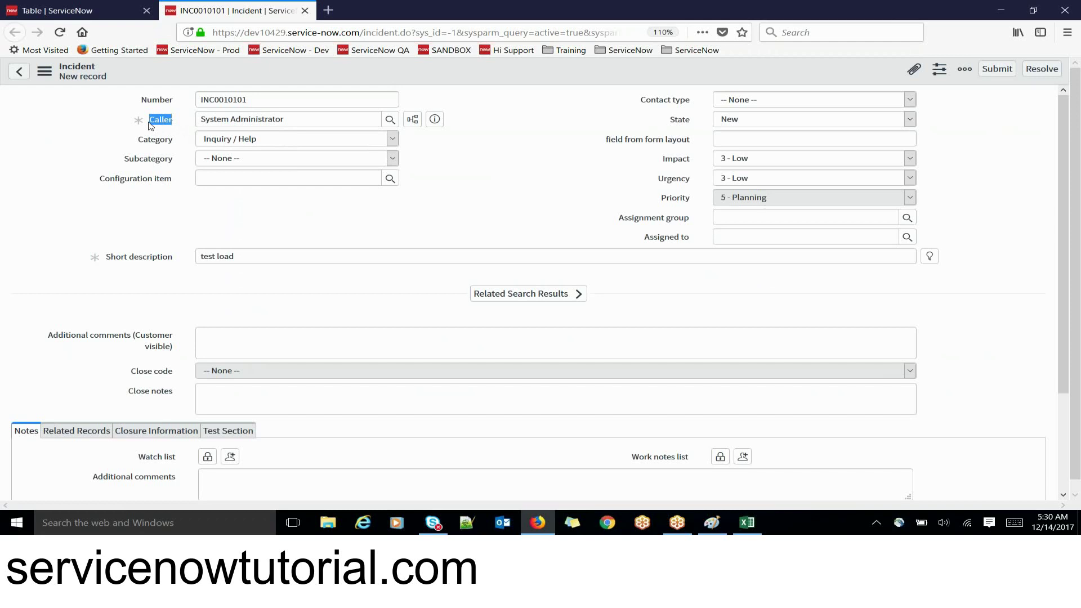
pyautogui.click(177, 123)
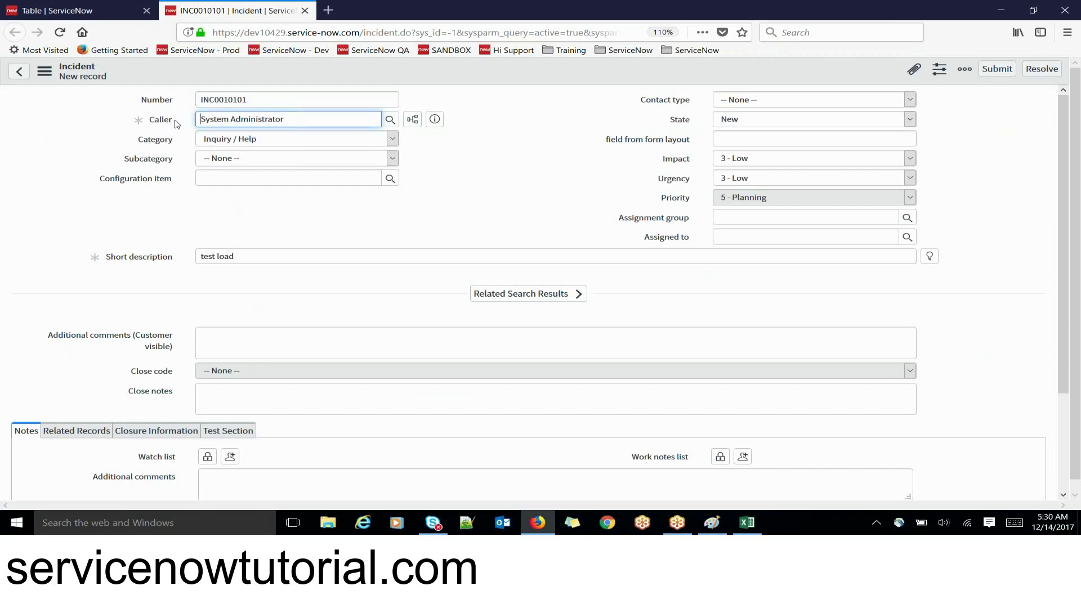
pyautogui.doubleClick(161, 121)
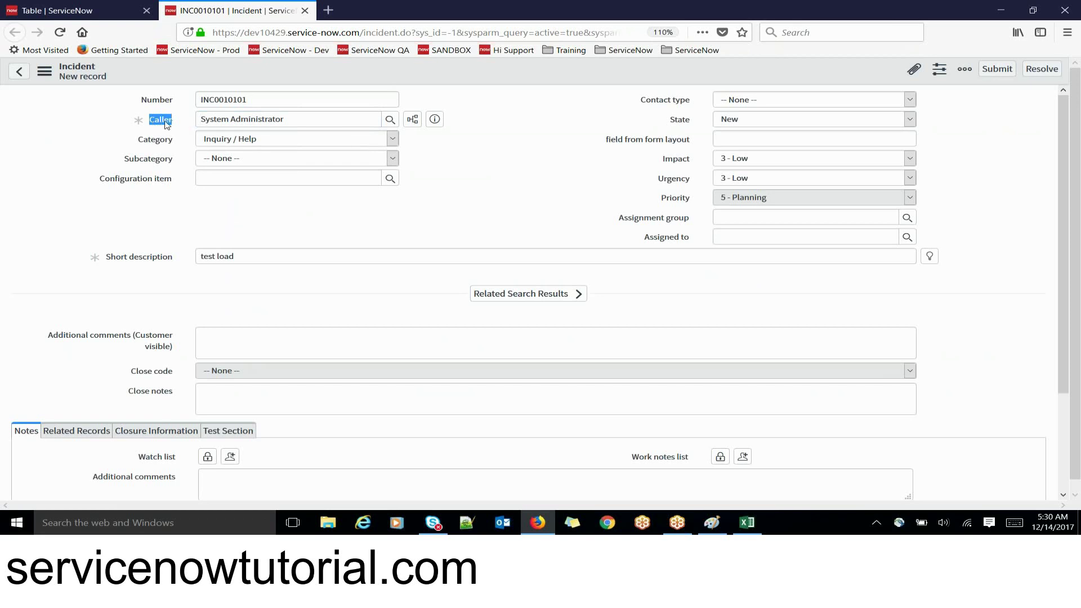
pyautogui.tripleClick(213, 120)
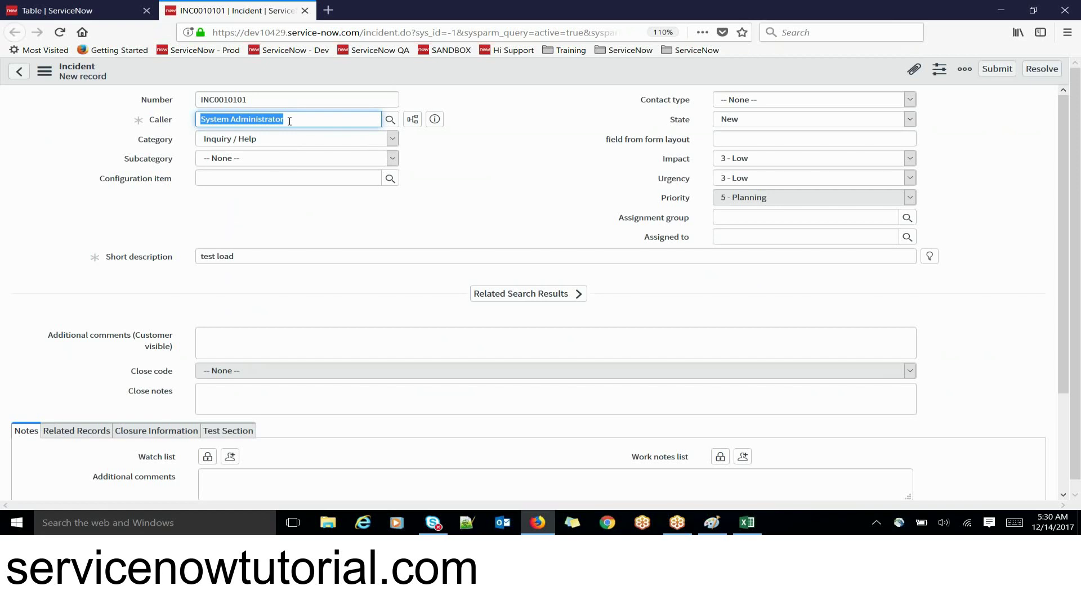
pyautogui.click(148, 122)
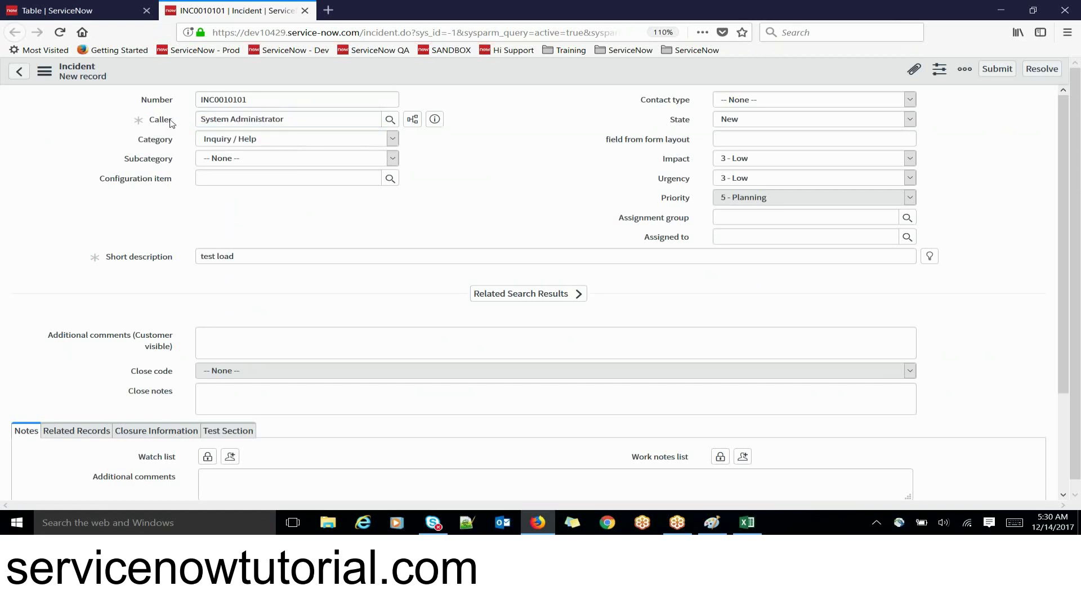
# - View the dictionary info of the incident form's Caller field, check its field name, and close the info window
pyautogui.moveTo(175, 124); pyautogui.dragTo(147, 120)
pyautogui.moveTo(150, 123)
pyautogui.click(161, 120)
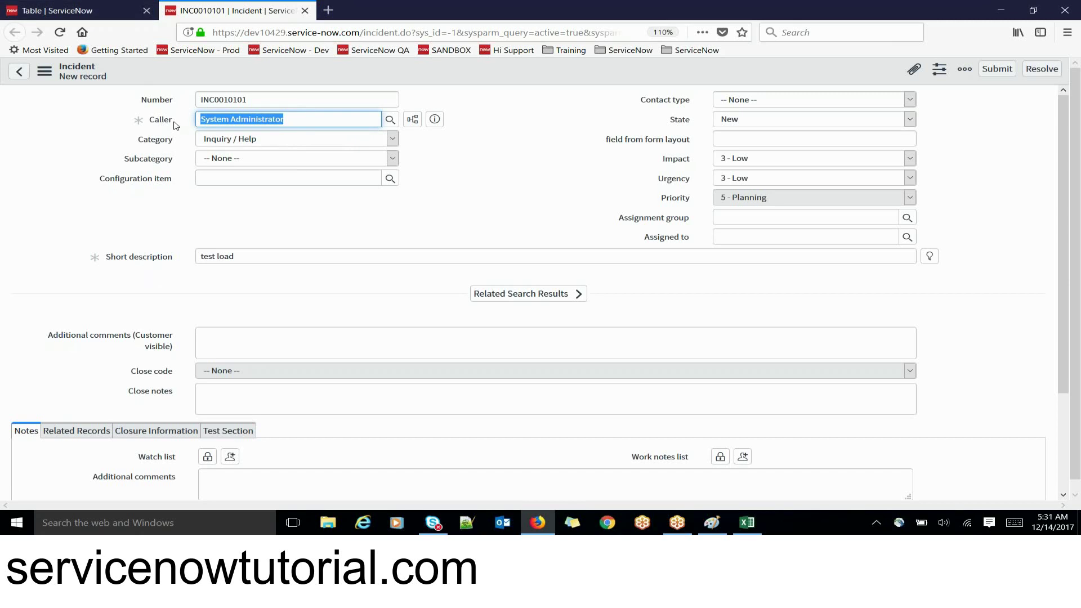
pyautogui.click(174, 122)
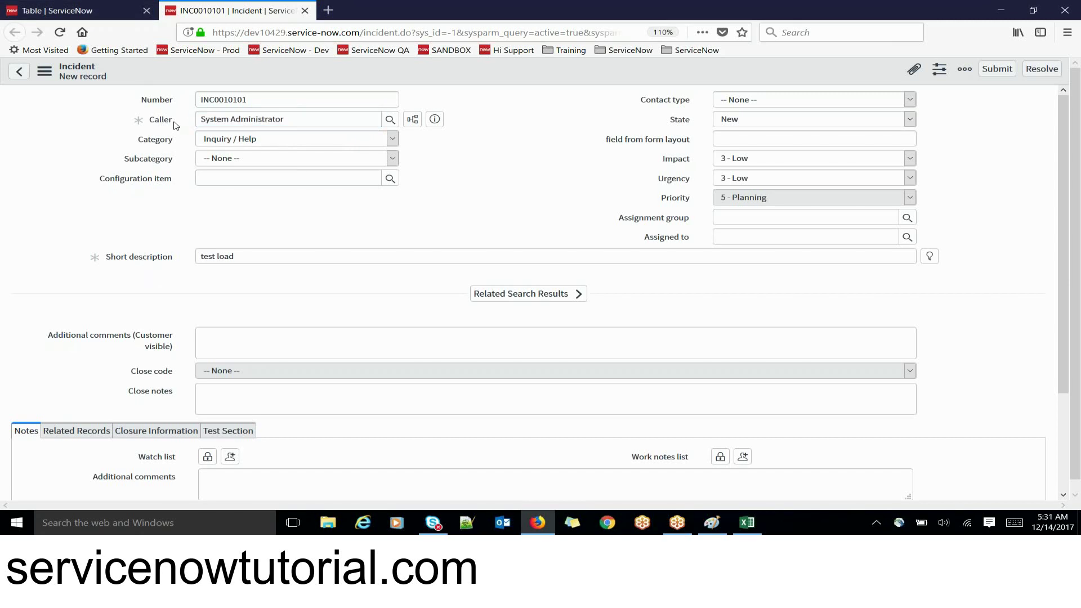
pyautogui.click(173, 122)
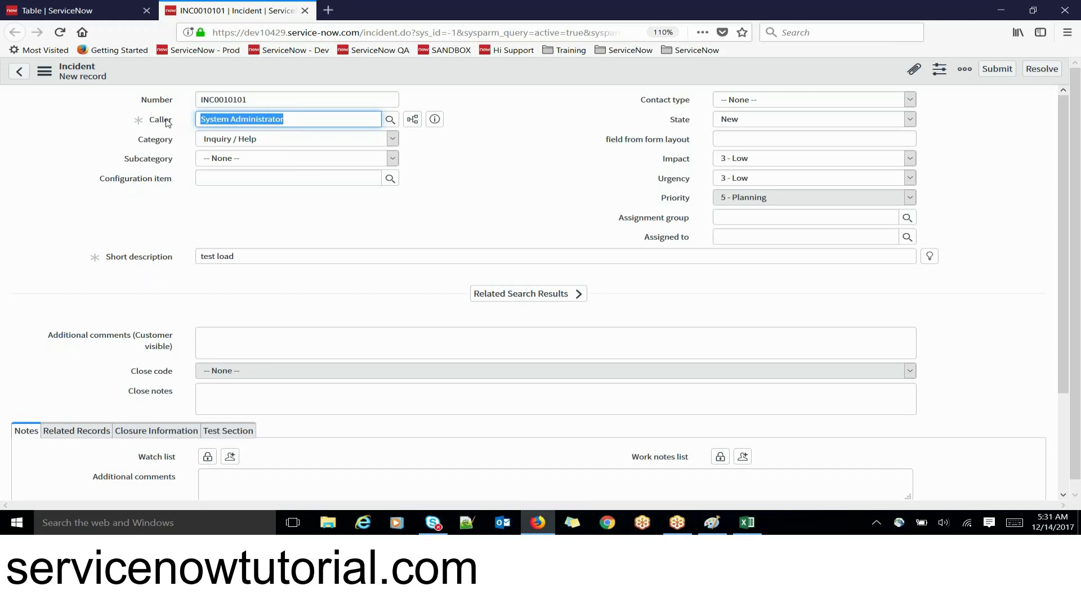
pyautogui.click(167, 122)
pyautogui.rightClick(167, 123)
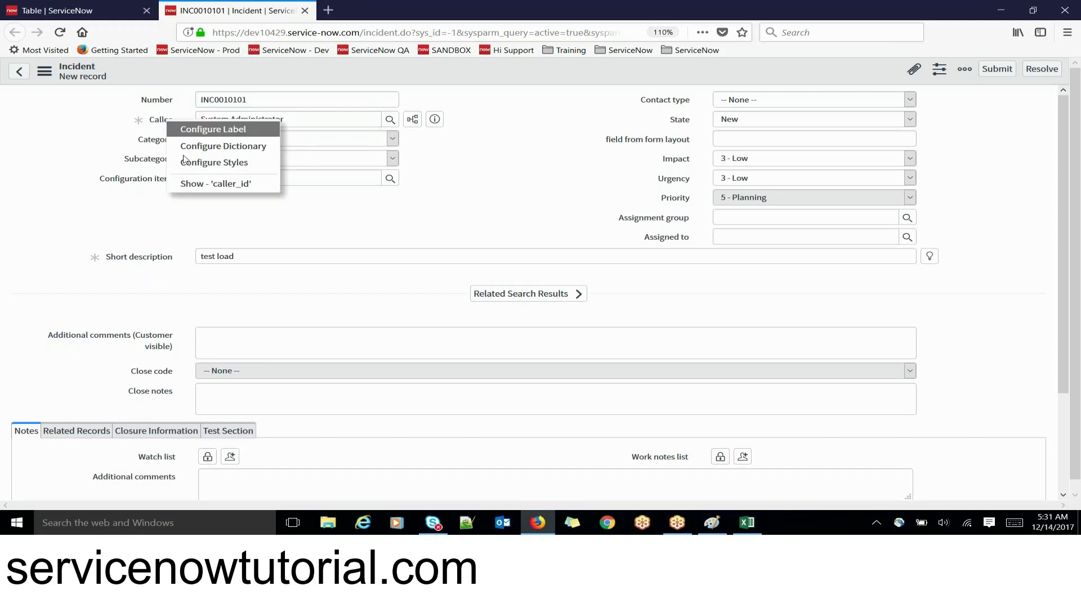
pyautogui.click(203, 184)
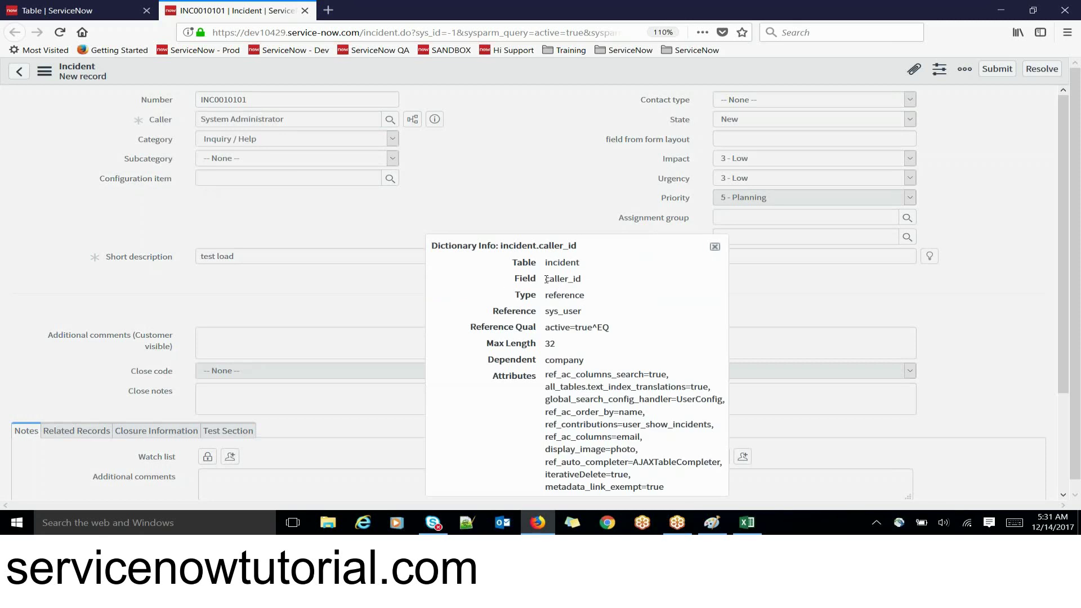
pyautogui.moveTo(546, 280); pyautogui.dragTo(584, 280)
pyautogui.click(715, 246)
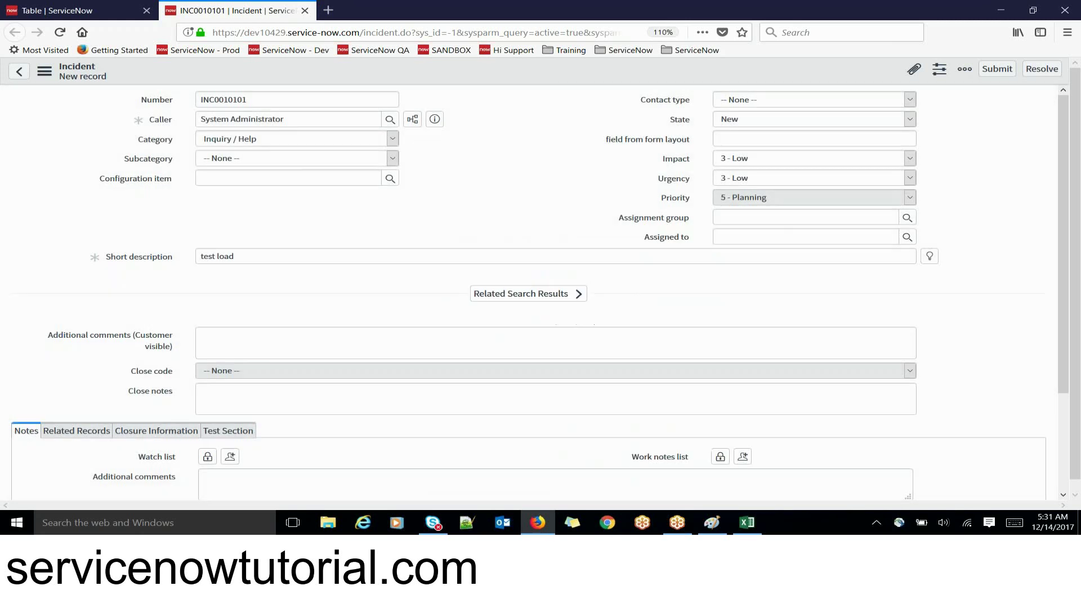
# - Return to the new Table record and set its label to "example", with u_example as the name
pyautogui.click(114, 17)
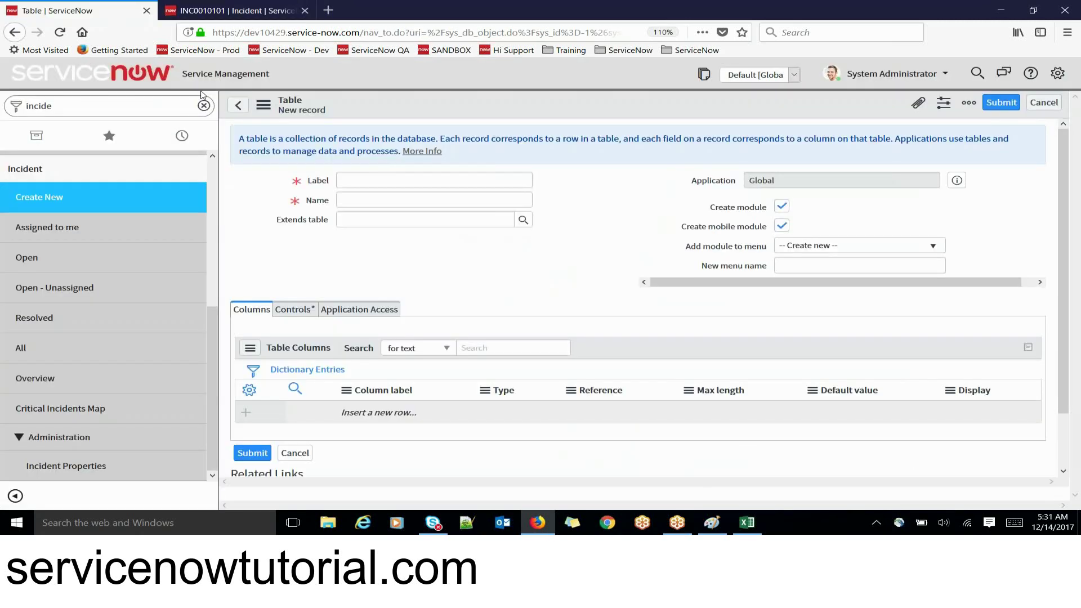
pyautogui.click(369, 178)
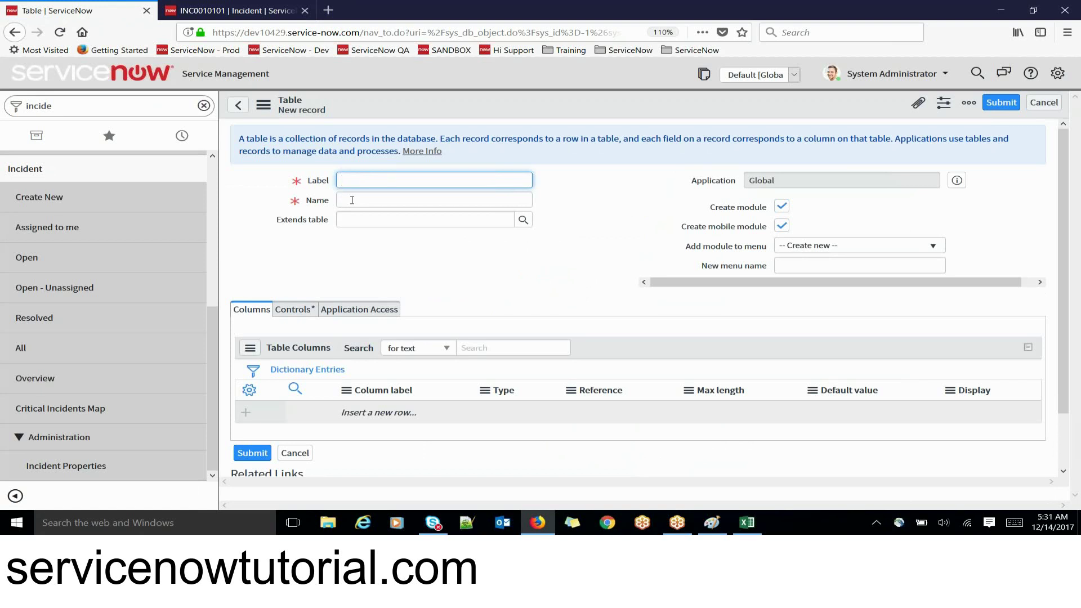
pyautogui.write('sampl')
pyautogui.press('BackSpace')
pyautogui.press('BackSpace')
pyautogui.press('BackSpace')
pyautogui.press('BackSpace')
pyautogui.write('w')
pyautogui.press('BackSpace')
pyautogui.write('example')
pyautogui.doubleClick(384, 185)
pyautogui.click(381, 205)
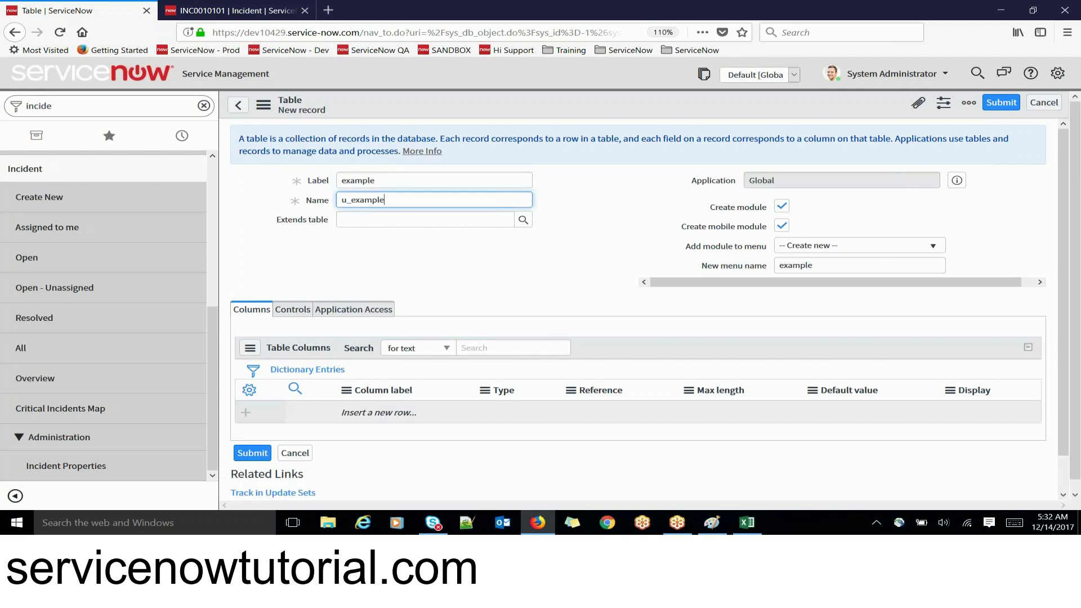
# - Compare the table's Name value and its prefix with the Label value
pyautogui.tripleClick(386, 201)
pyautogui.click(387, 201)
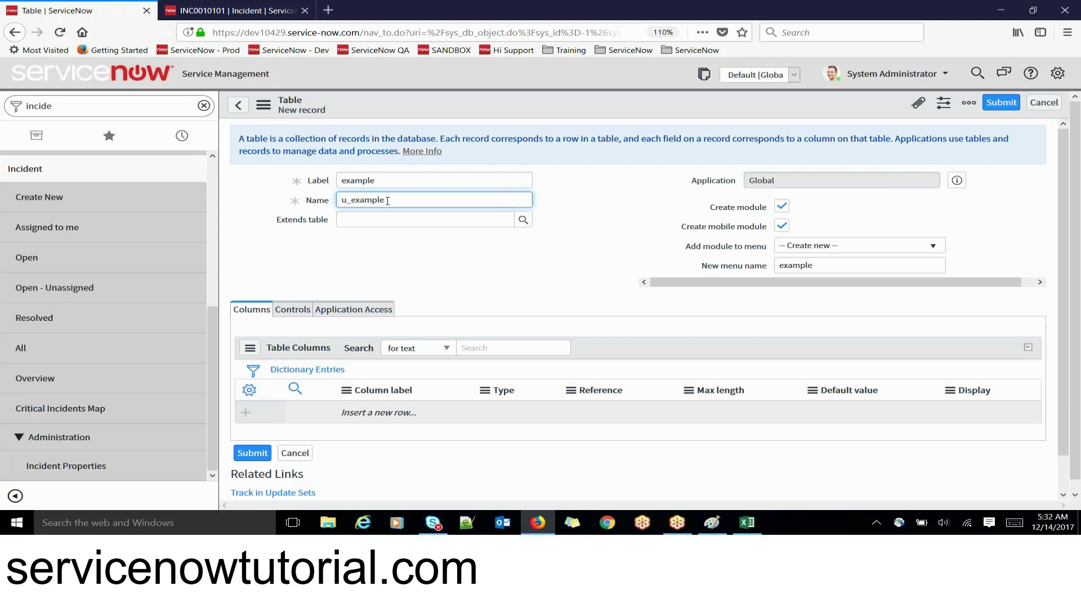
pyautogui.doubleClick(348, 180)
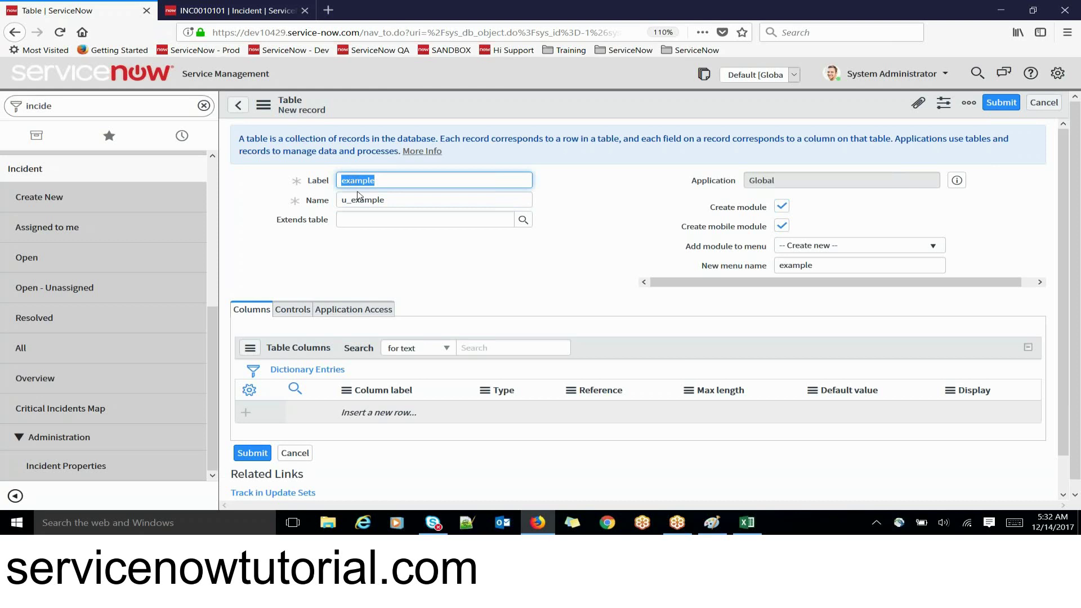
pyautogui.moveTo(353, 201); pyautogui.dragTo(328, 203)
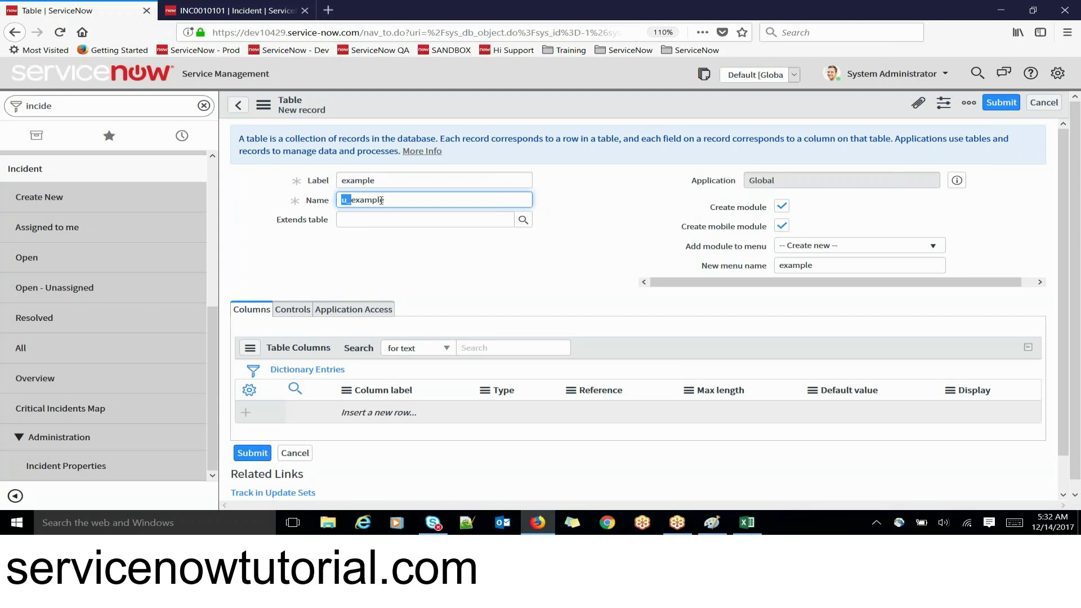
pyautogui.doubleClick(371, 201)
pyautogui.click(393, 181)
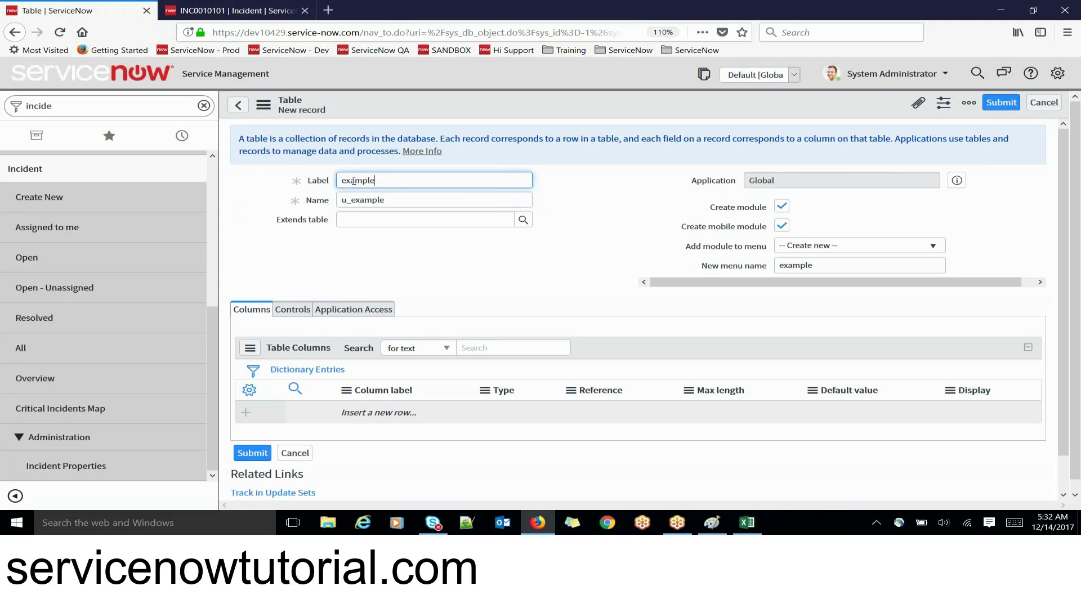
# - Change the table label to "example id" and check the separator in the Name value
pyautogui.doubleClick(353, 181)
pyautogui.click(392, 180)
pyautogui.write('id')
pyautogui.click(393, 201)
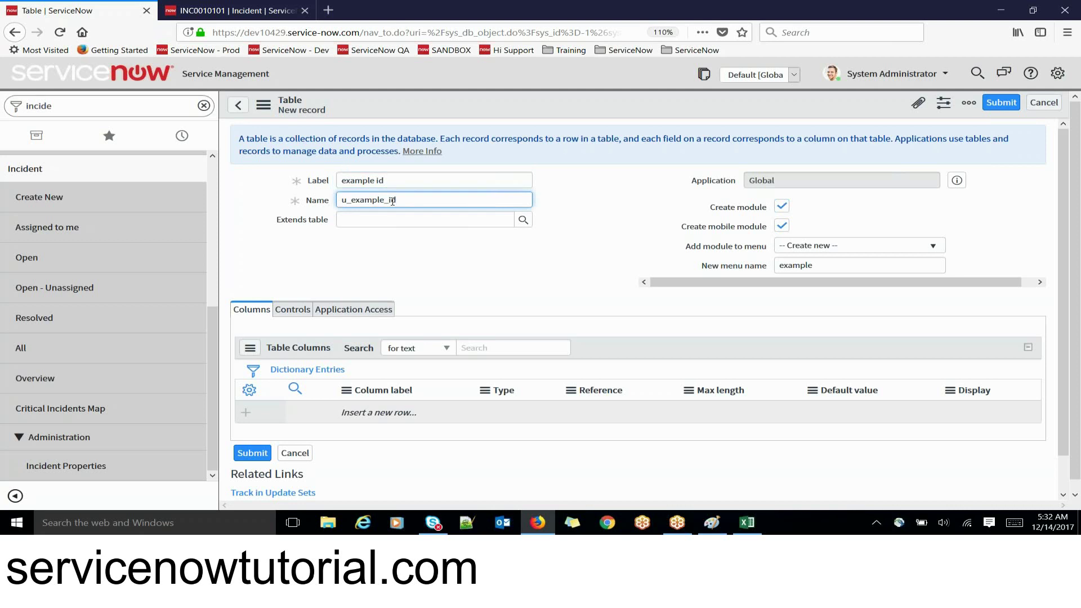
pyautogui.click(398, 179)
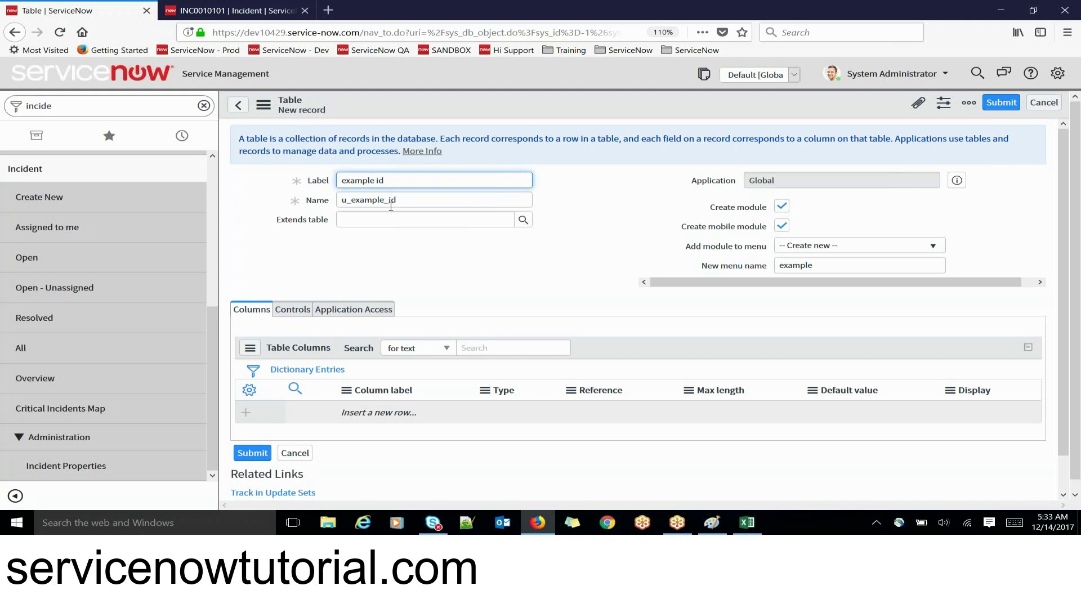
pyautogui.moveTo(384, 199); pyautogui.dragTo(389, 199)
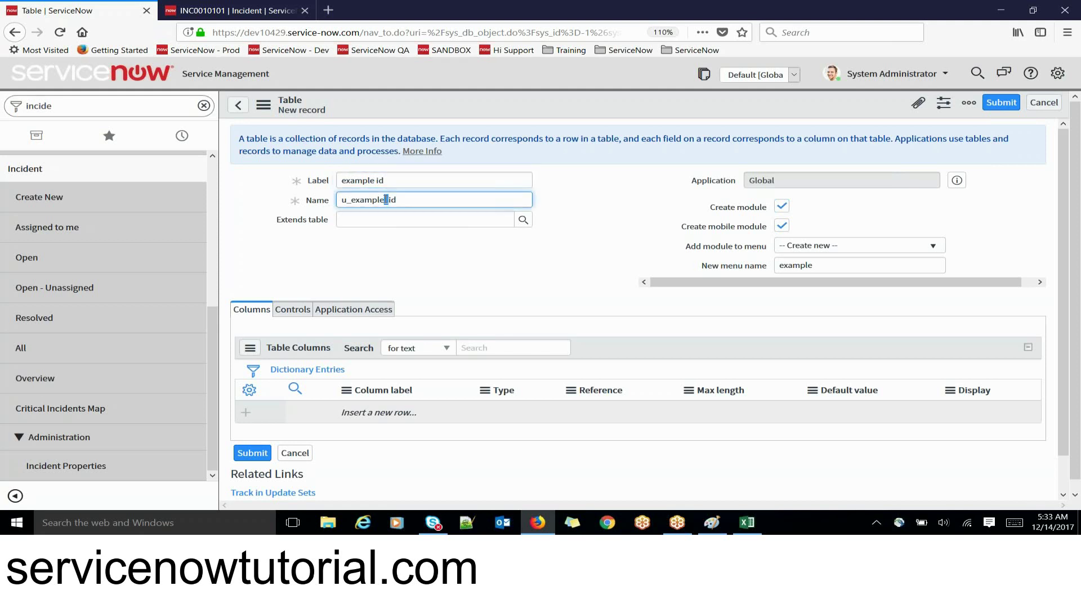
# - Extend the table label to "example id is" and check the Name value
pyautogui.click(441, 267)
pyautogui.click(407, 180)
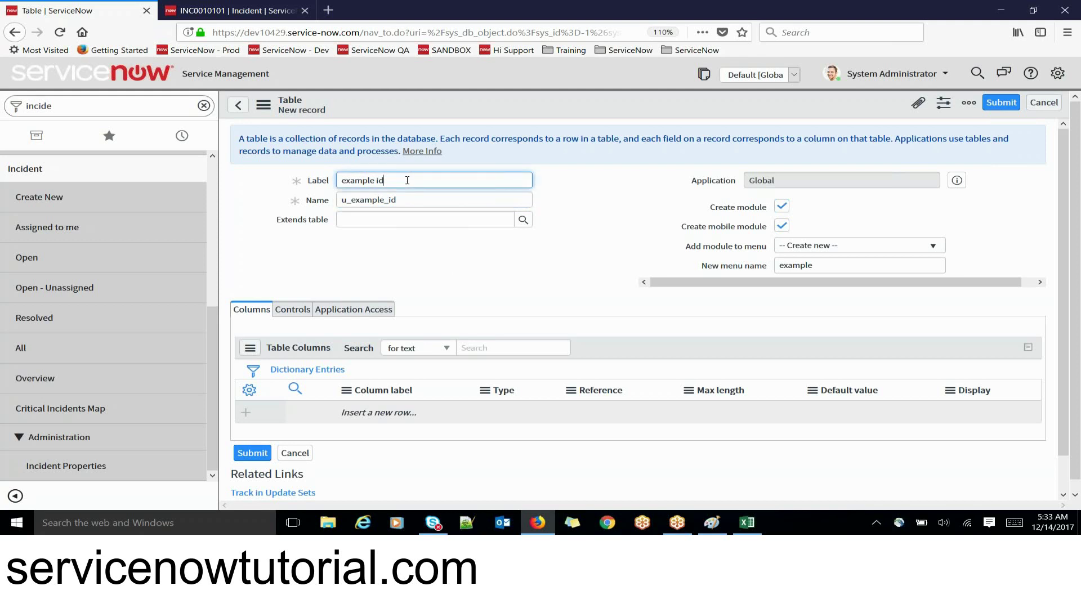
pyautogui.write('is')
pyautogui.click(424, 243)
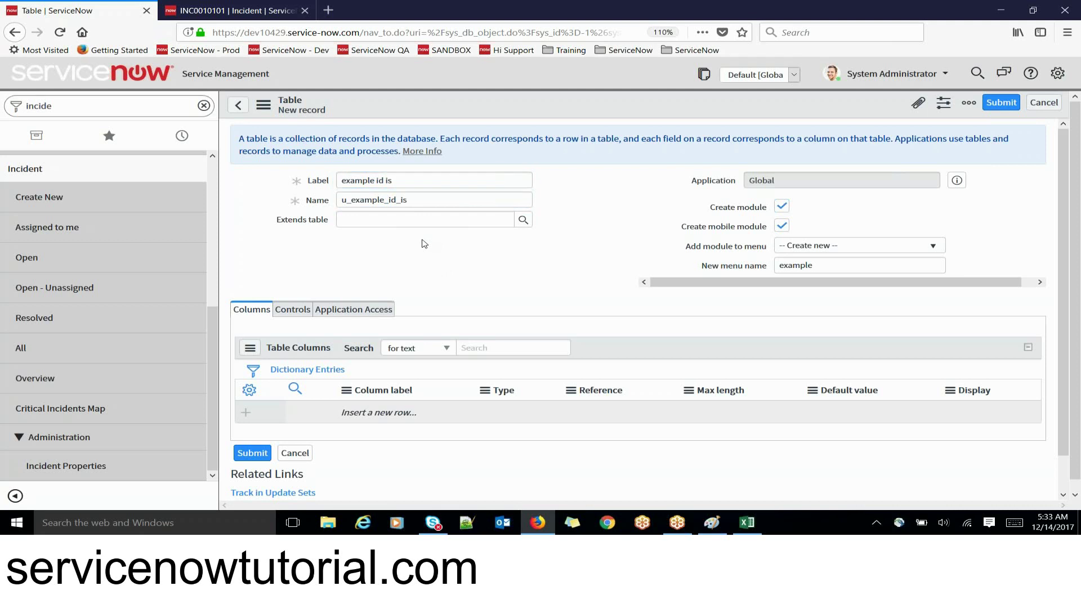
pyautogui.click(401, 202)
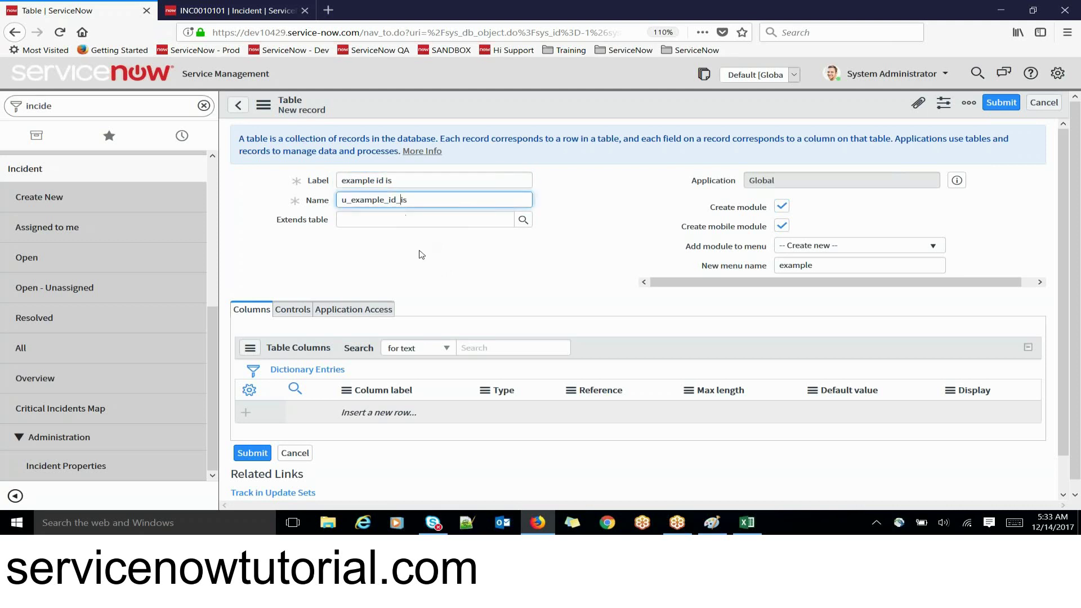
# - Remove the added words so the label reads "example" and the name reads u_example
pyautogui.press('BackSpace')
pyautogui.press('BackSpace')
pyautogui.press('BackSpace')
pyautogui.press('BackSpace')
pyautogui.press('BackSpace')
pyautogui.press('Delete')
pyautogui.press('Delete')
pyautogui.click(413, 179)
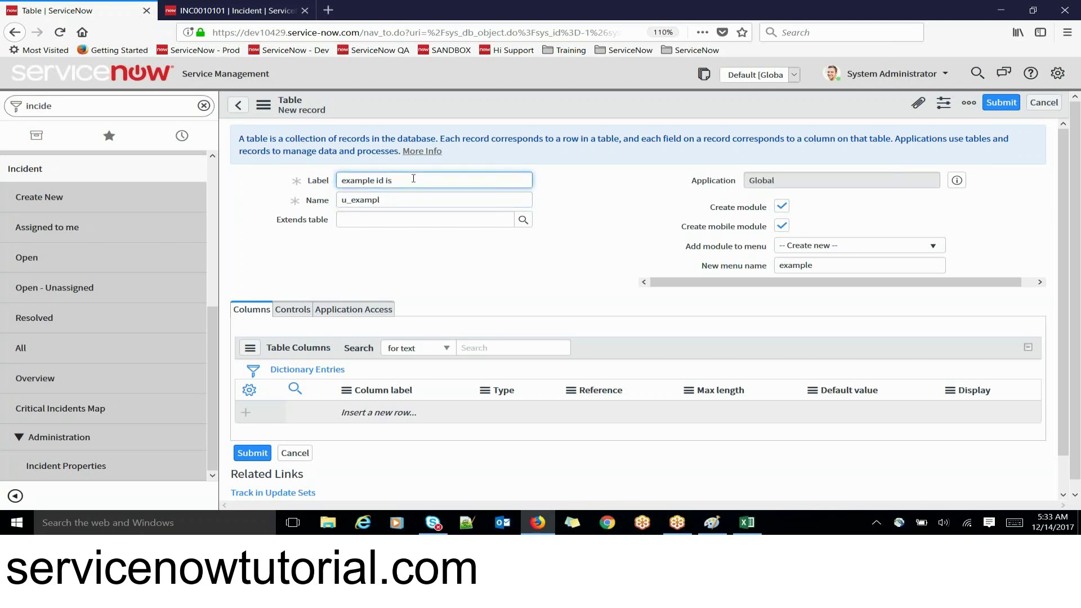
pyautogui.press('BackSpace')
pyautogui.press('BackSpace')
pyautogui.press('BackSpace')
pyautogui.press('BackSpace')
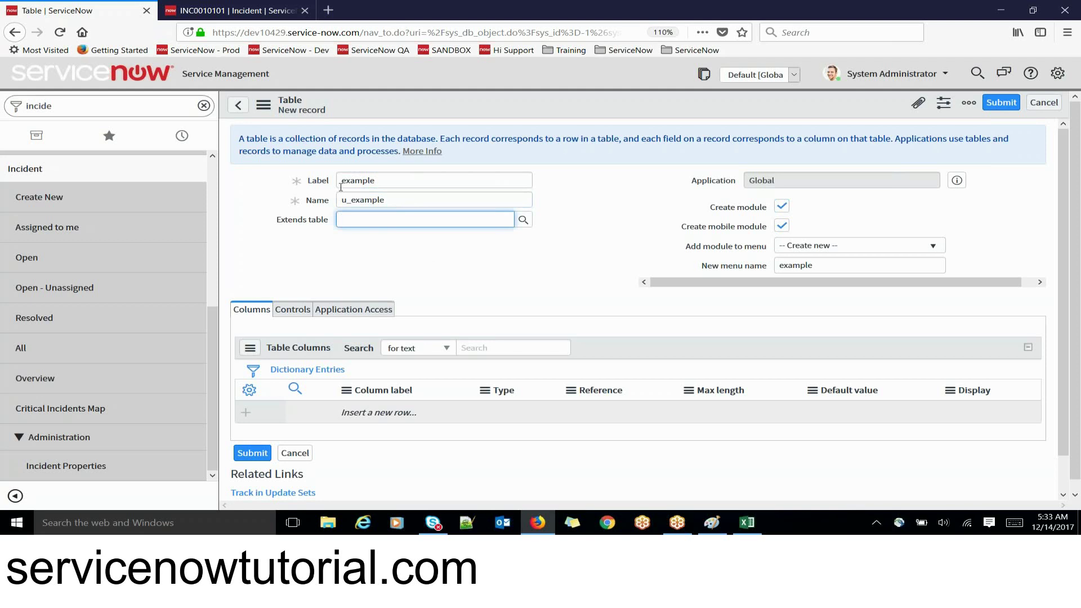
# - Review the new table's Label, Name and Extends table fields, including the recent selections offered for Extends table
pyautogui.click(310, 184)
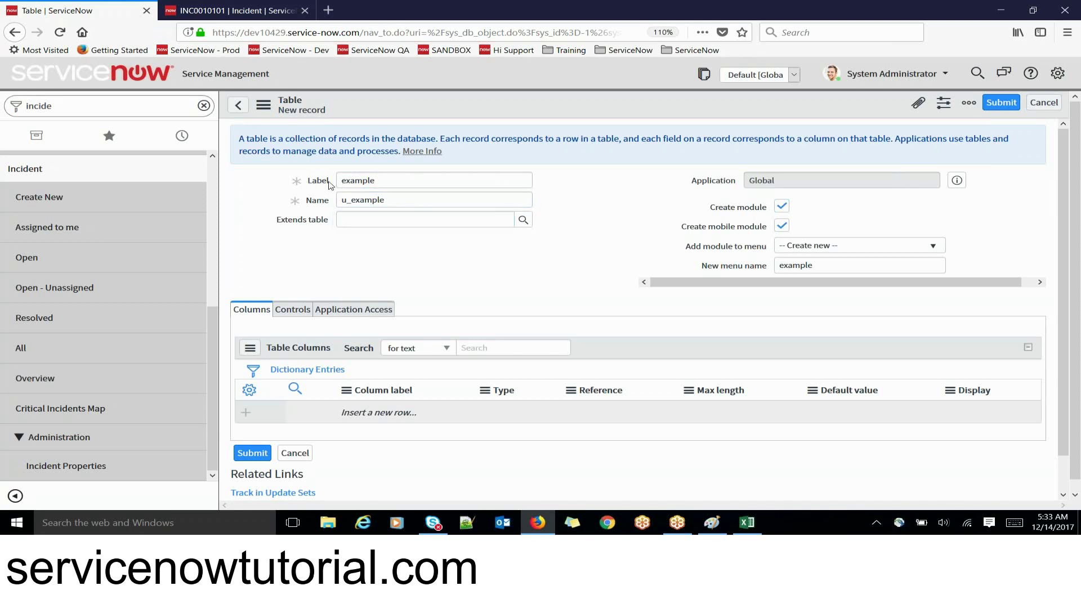
pyautogui.doubleClick(348, 181)
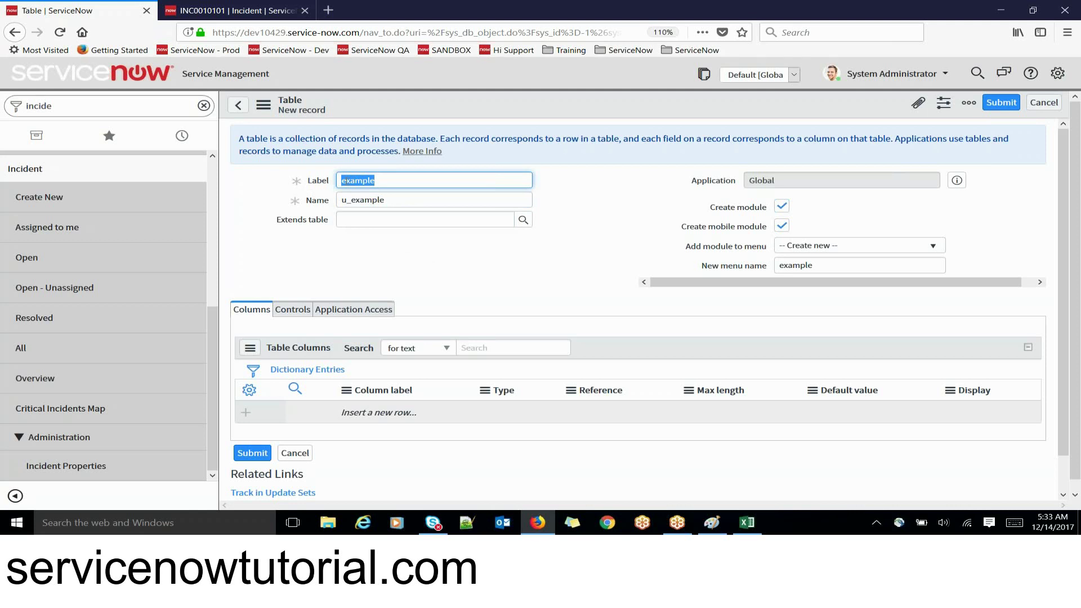
pyautogui.moveTo(307, 203); pyautogui.dragTo(321, 205)
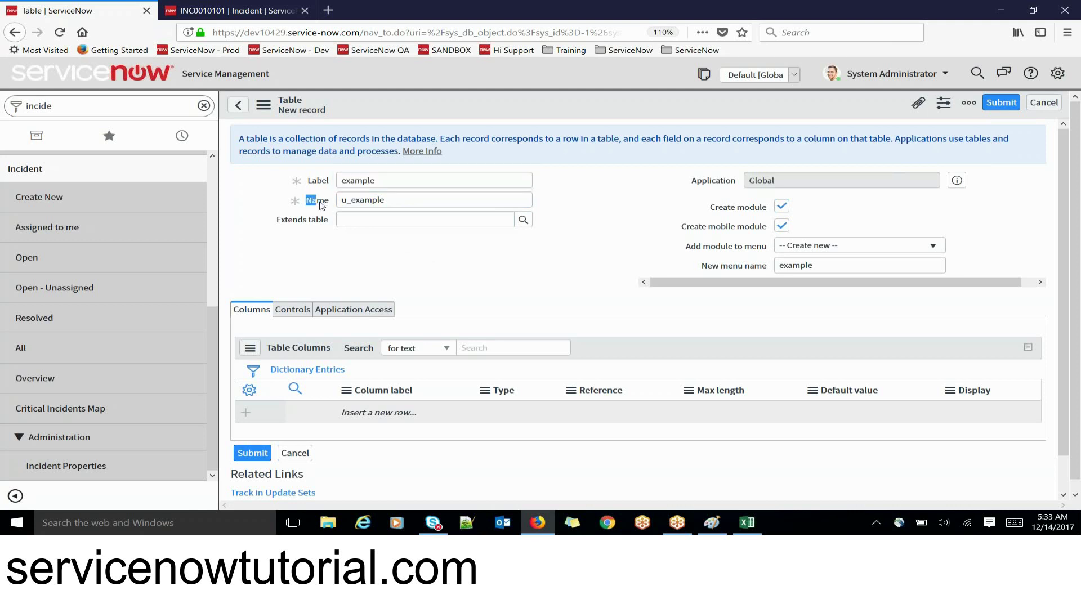
pyautogui.click(329, 204)
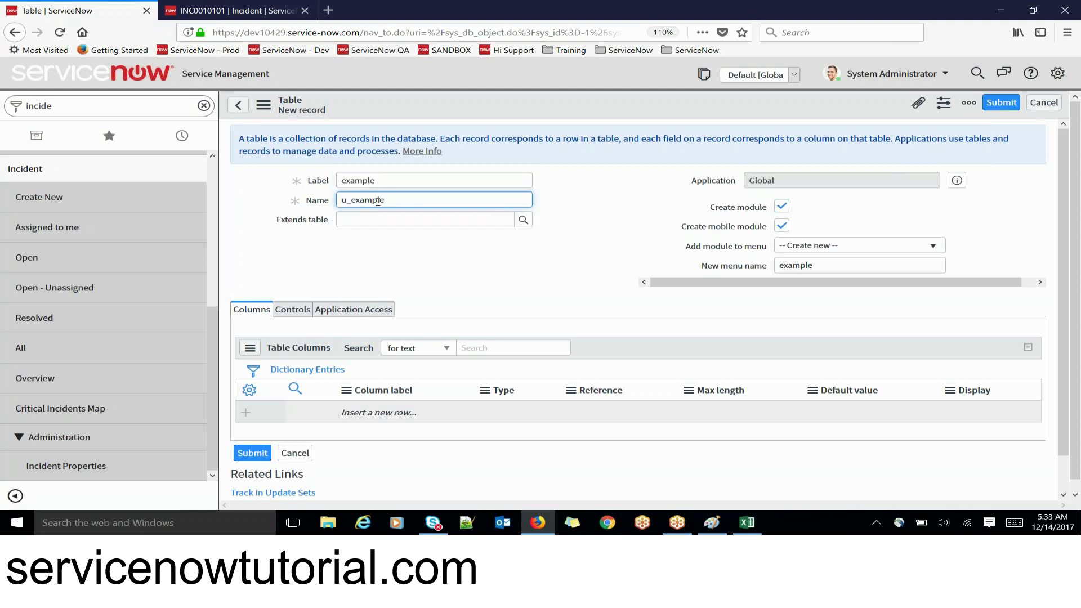
pyautogui.click(383, 257)
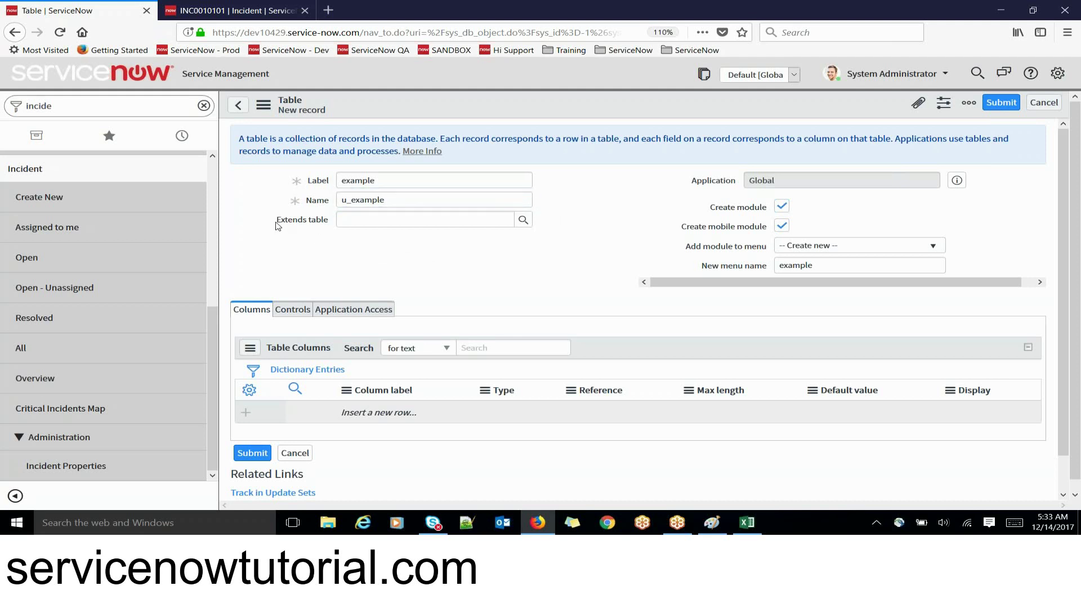
pyautogui.moveTo(276, 225); pyautogui.dragTo(330, 225)
pyautogui.click(388, 246)
pyautogui.click(356, 215)
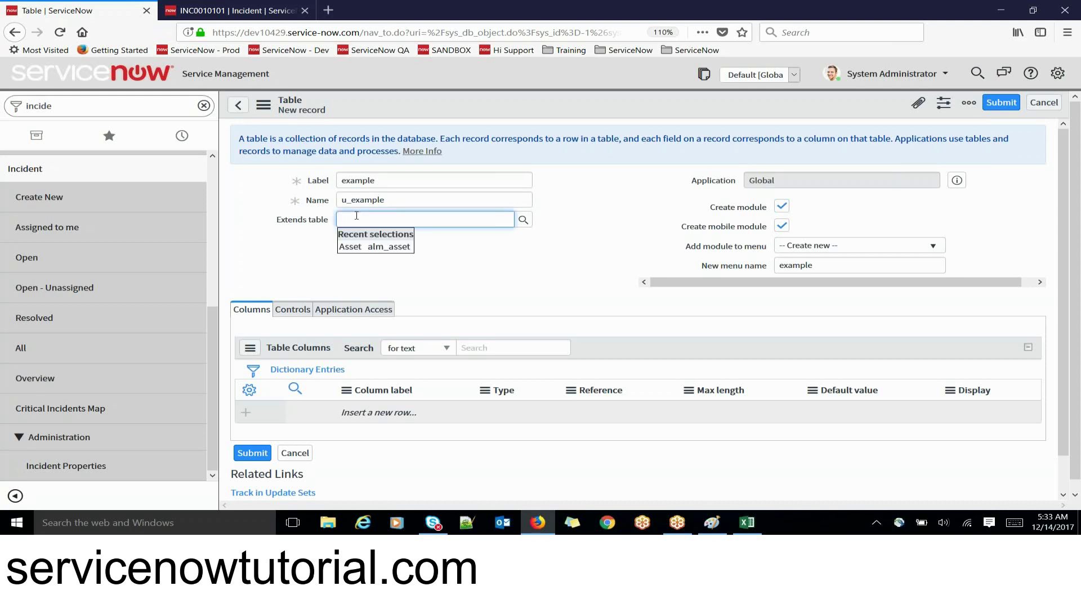
pyautogui.click(286, 219)
pyautogui.click(307, 248)
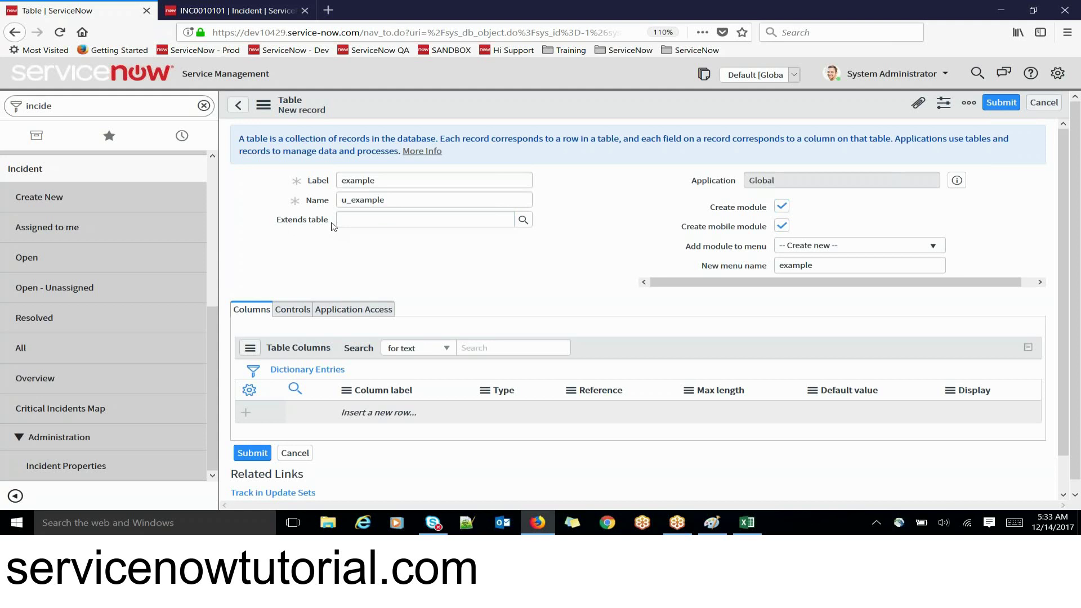
pyautogui.moveTo(333, 226); pyautogui.dragTo(278, 223)
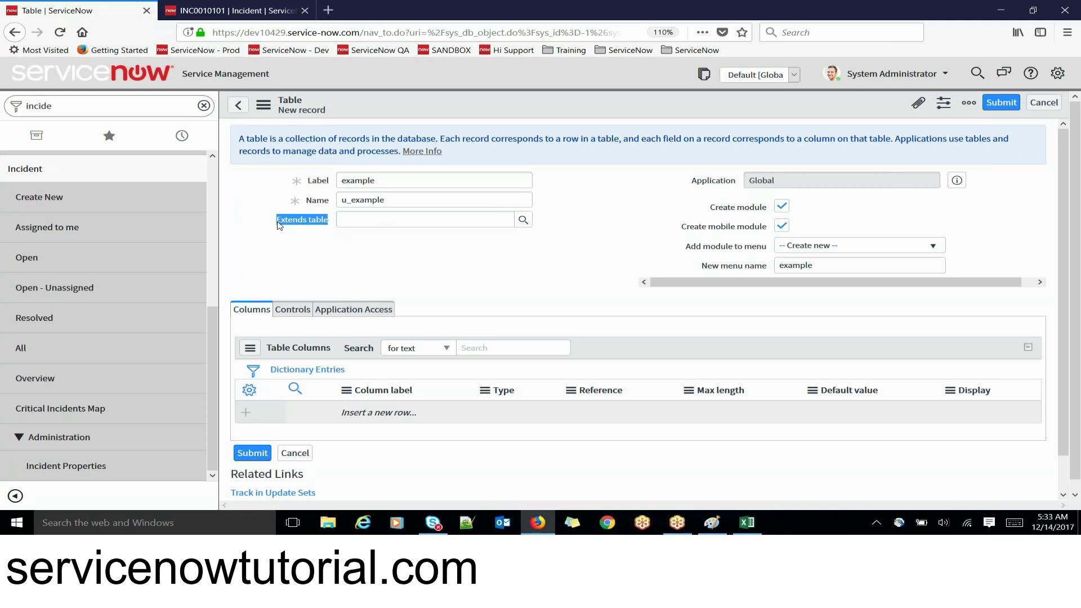
pyautogui.click(309, 246)
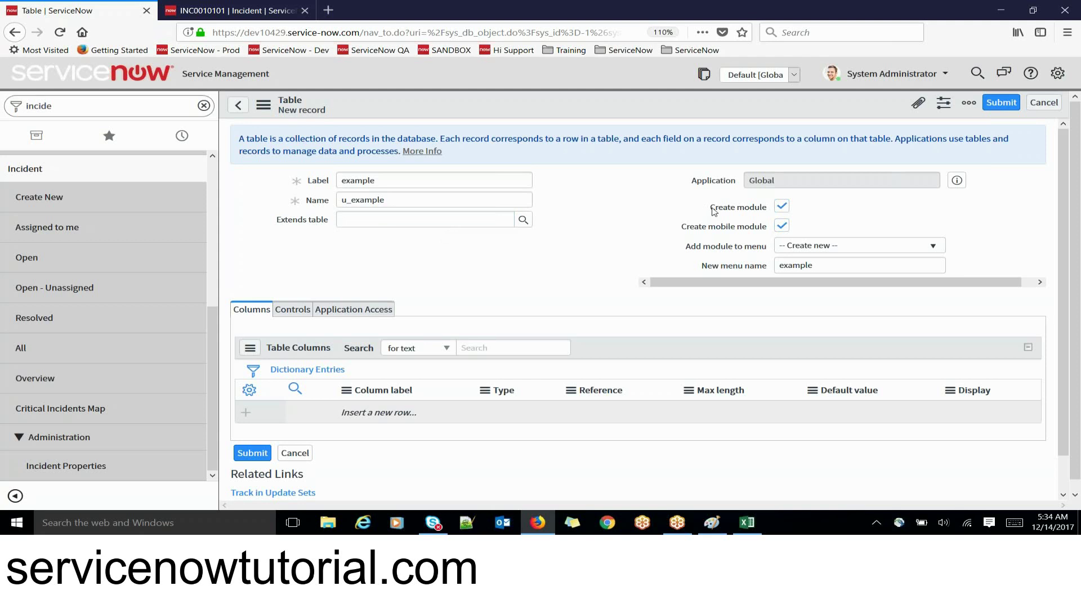
# - Review the table's Create module and New menu name settings, and show all applications in the navigator without the filter
pyautogui.moveTo(709, 210); pyautogui.dragTo(770, 213)
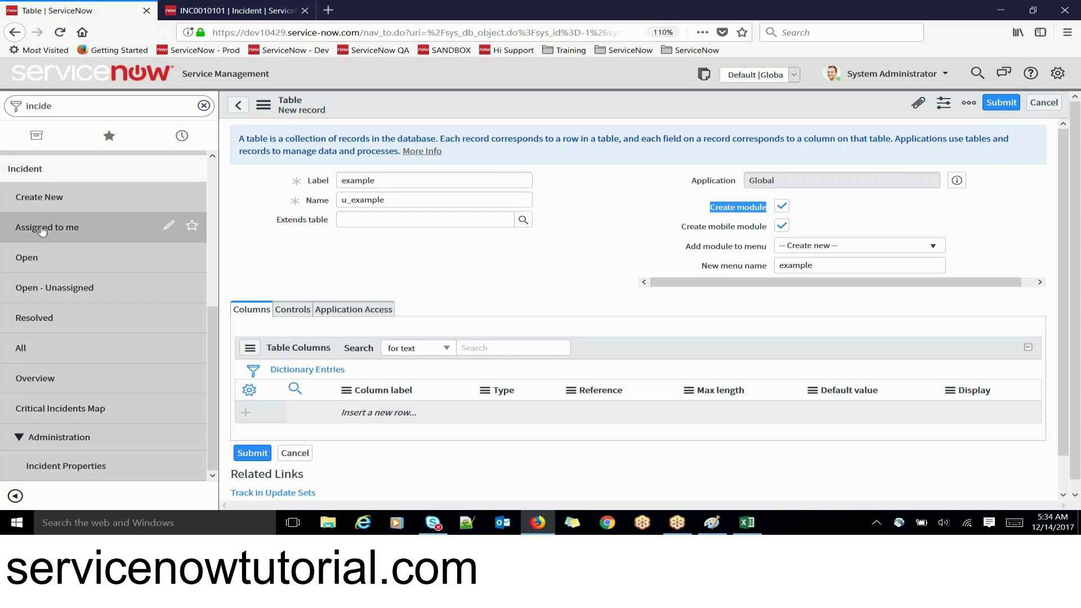
pyautogui.scroll(1, 35, 178)
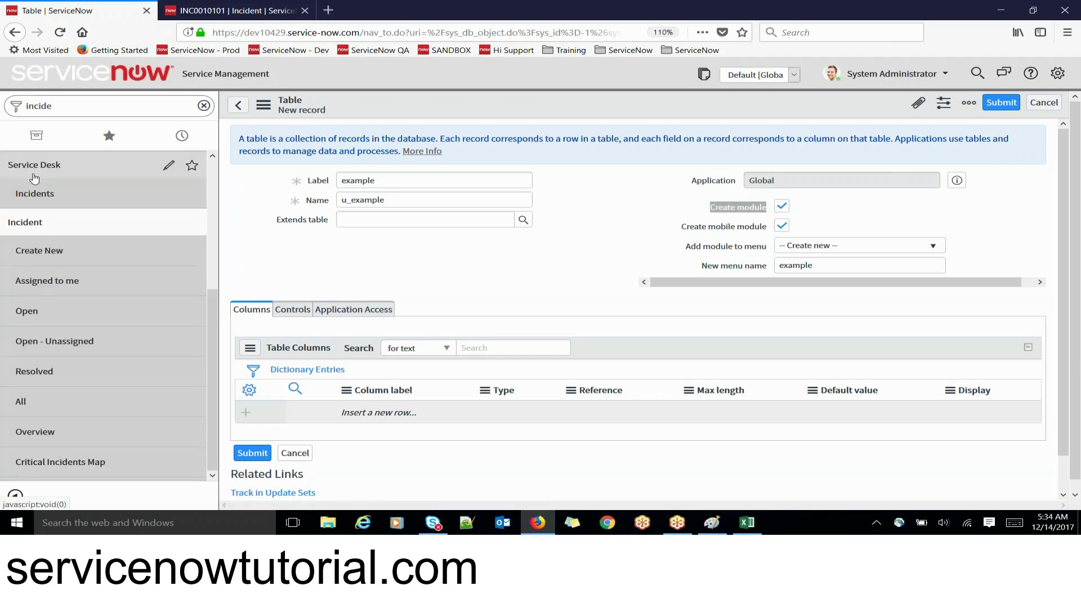
pyautogui.scroll(3, 34, 179)
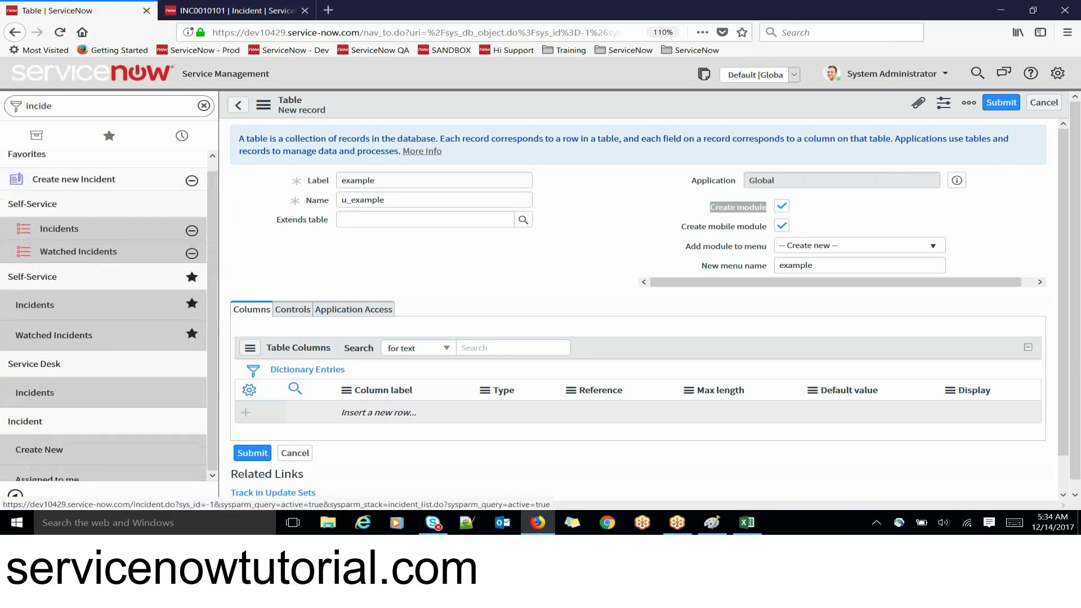
pyautogui.click(38, 140)
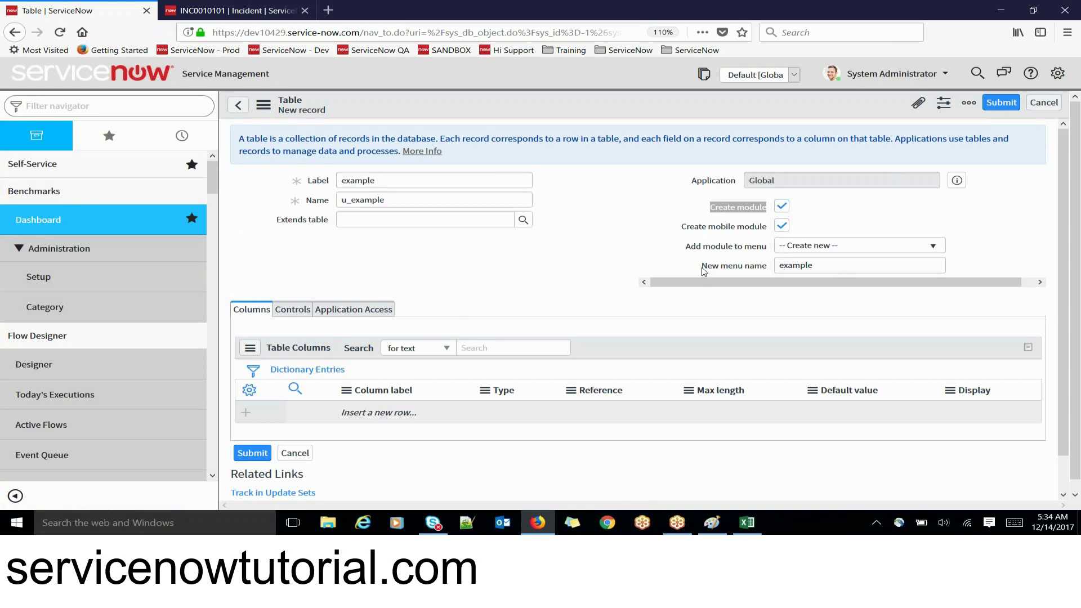
pyautogui.moveTo(702, 271); pyautogui.dragTo(771, 273)
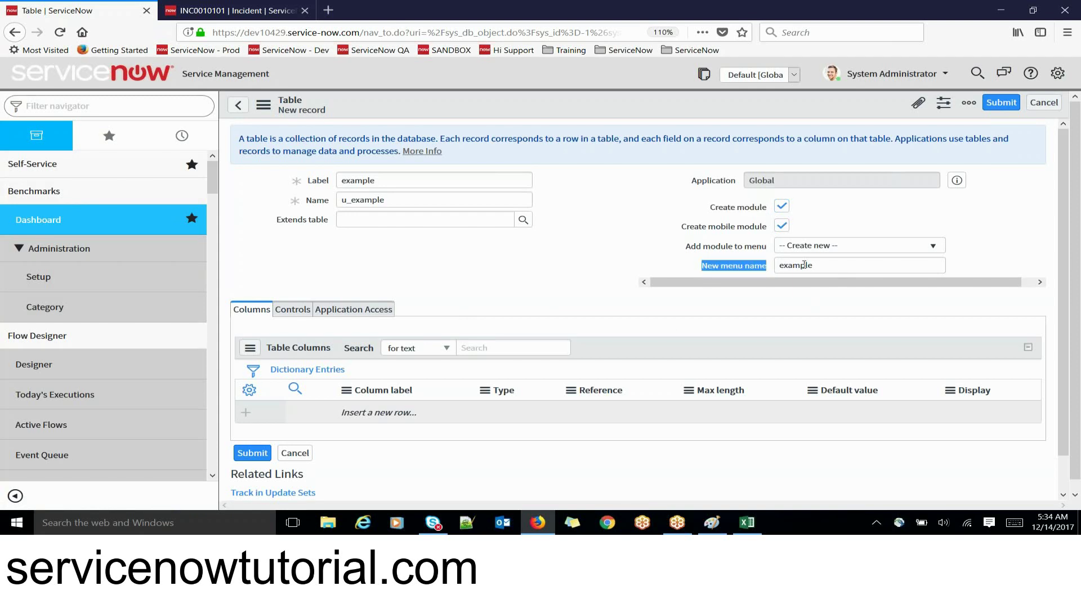
# - Review the choices for Add module to menu, leaving it on Create new, and examine the New menu name
pyautogui.moveTo(686, 248); pyautogui.dragTo(824, 253)
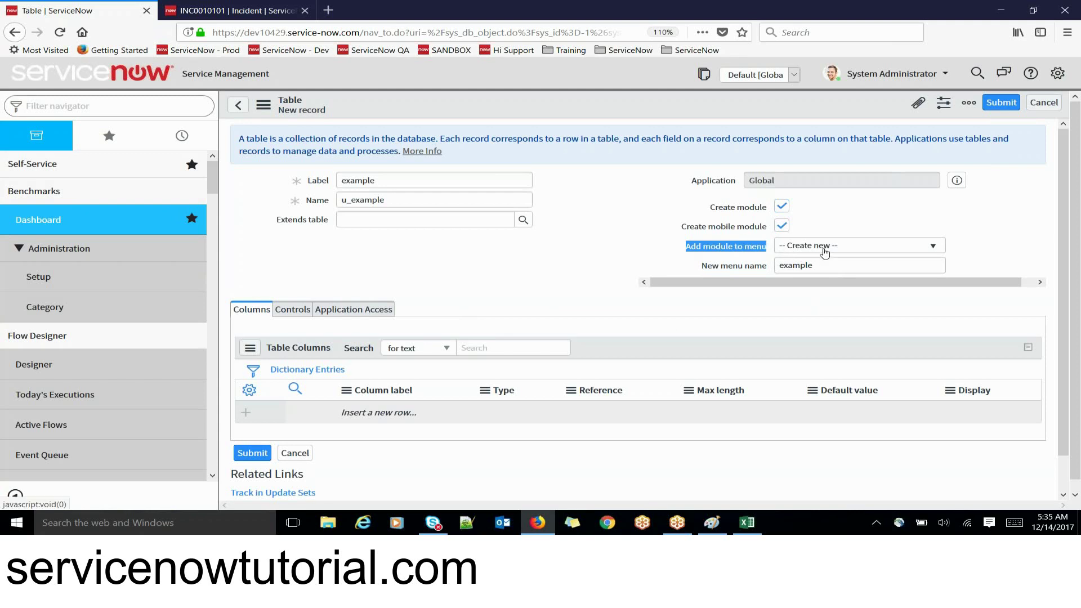
pyautogui.click(825, 253)
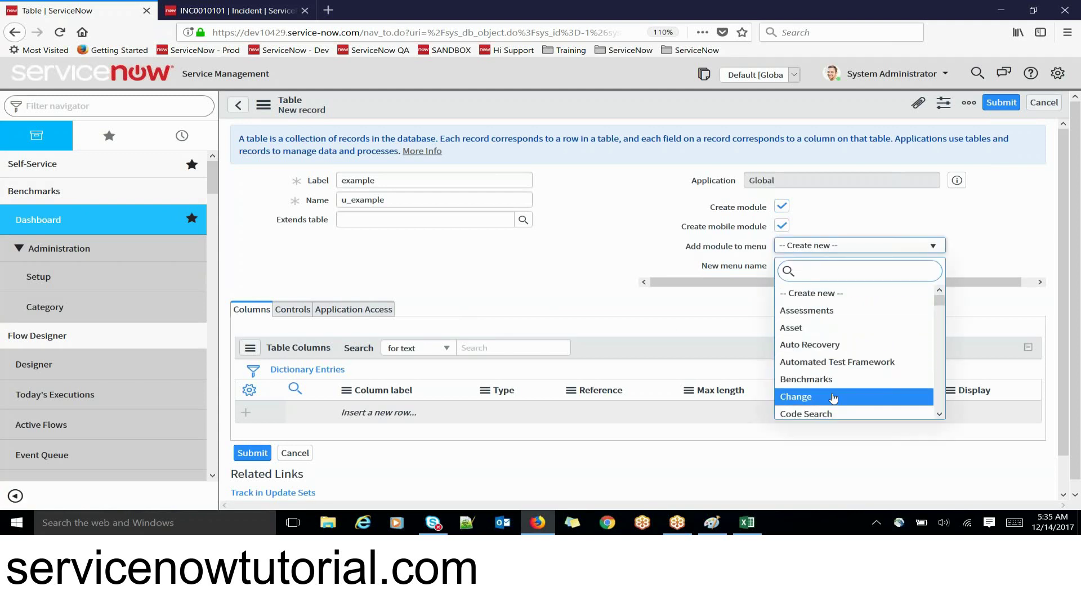
pyautogui.click(645, 269)
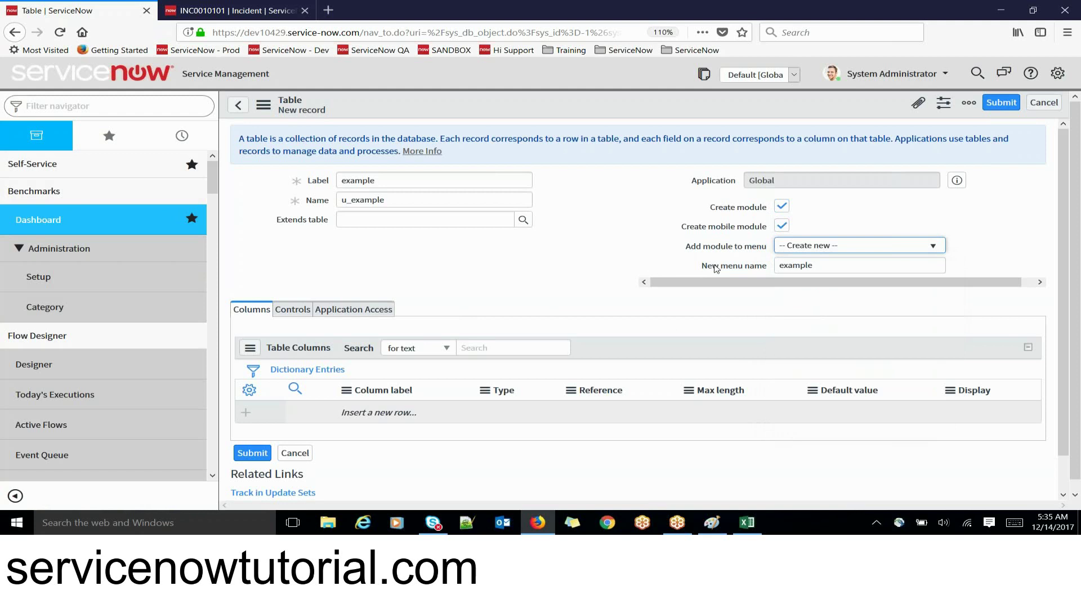
pyautogui.doubleClick(829, 269)
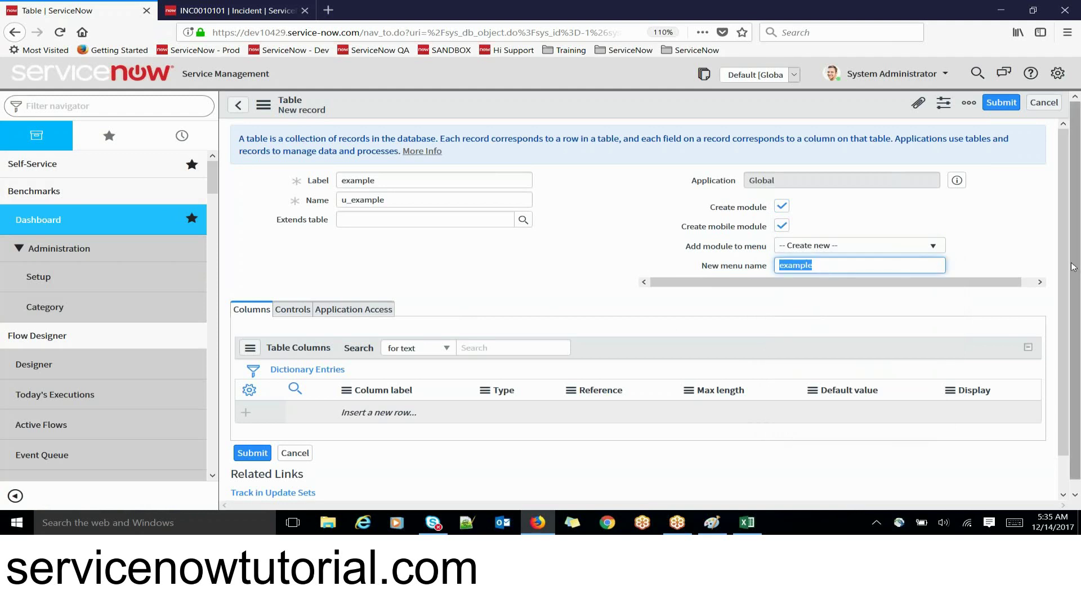
# - Save the new table record without leaving the form, and select the Sys ID entry in its table columns
pyautogui.scroll(-1, 1065, 305)
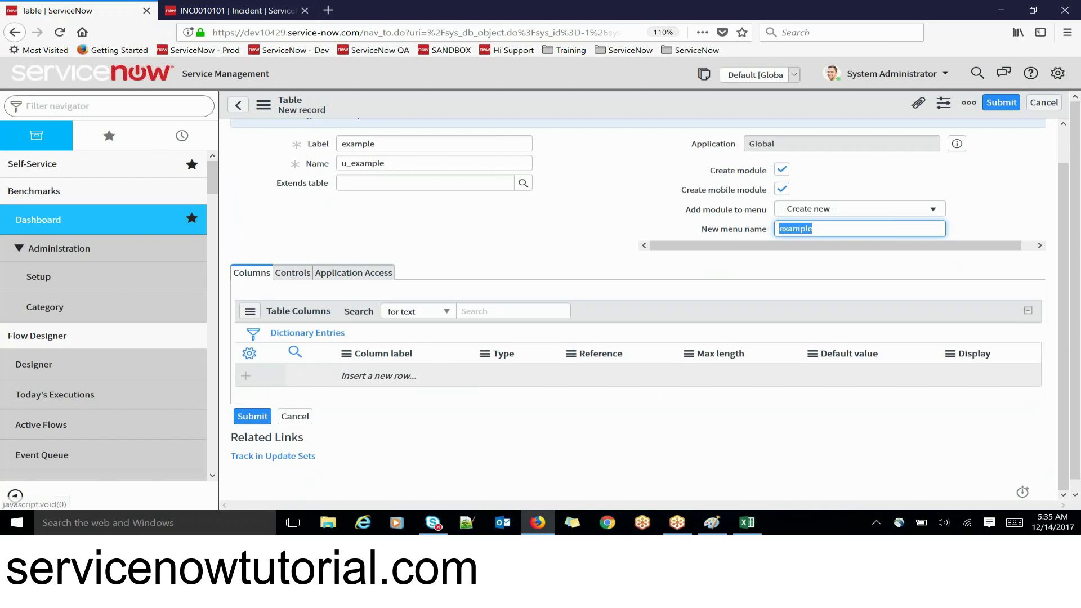
pyautogui.scroll(1, 621, 232)
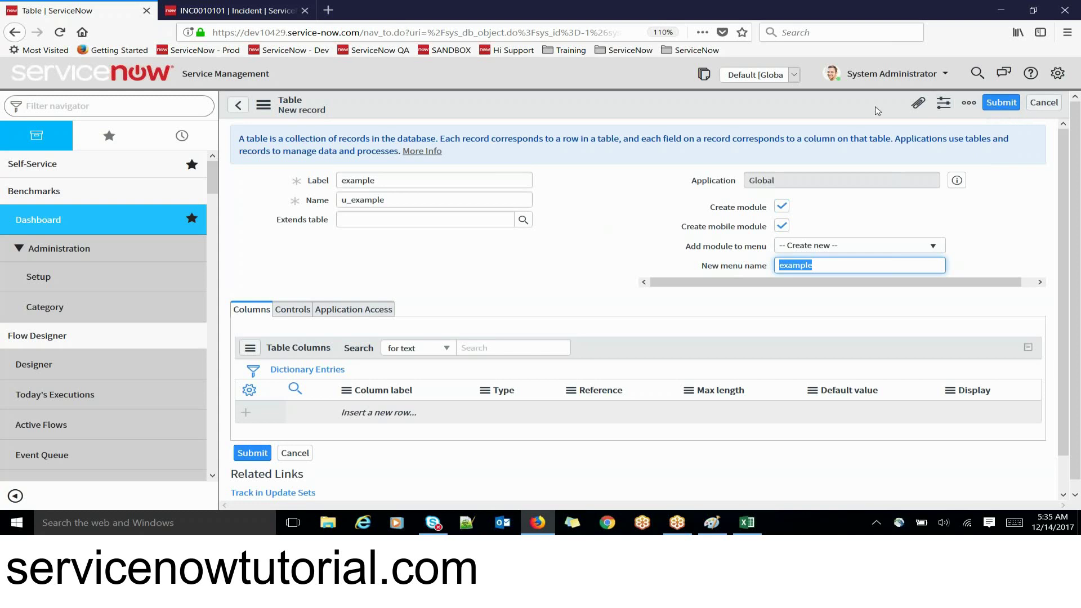
pyautogui.rightClick(846, 105)
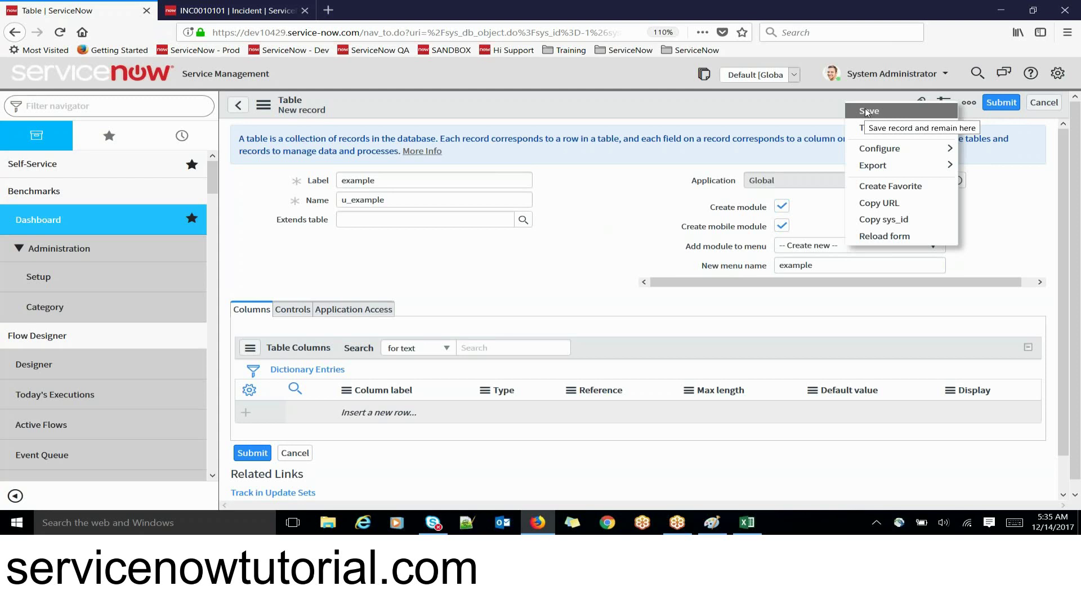
pyautogui.click(867, 110)
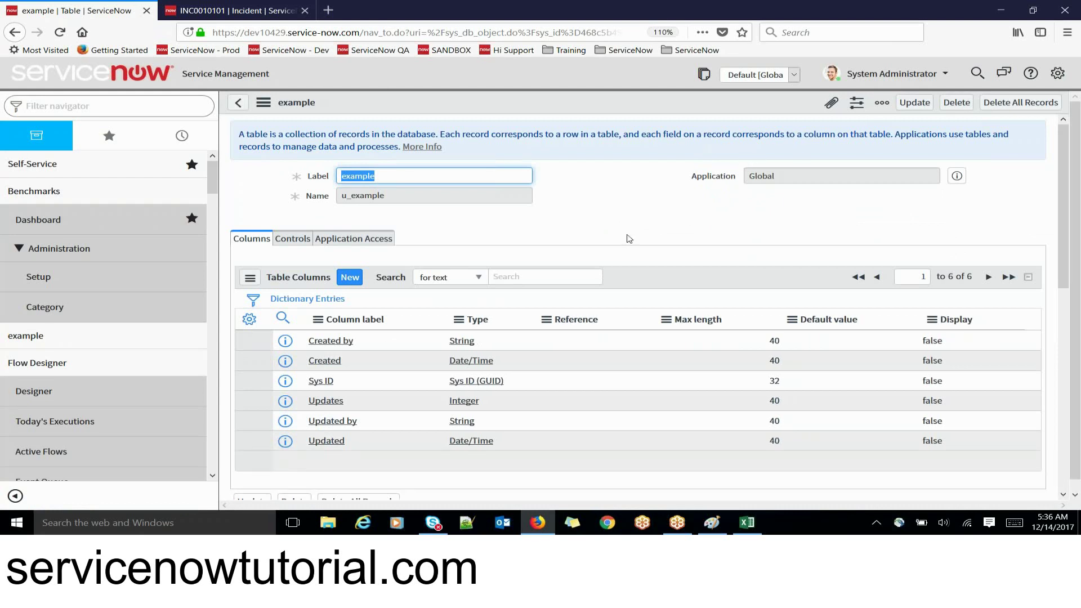
pyautogui.click(627, 197)
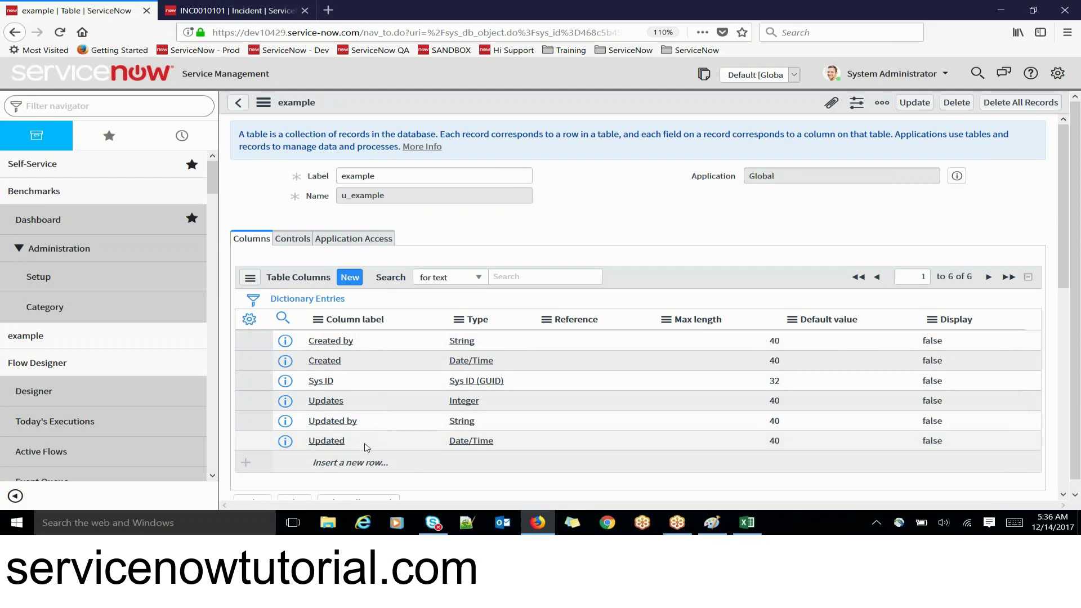
pyautogui.click(358, 382)
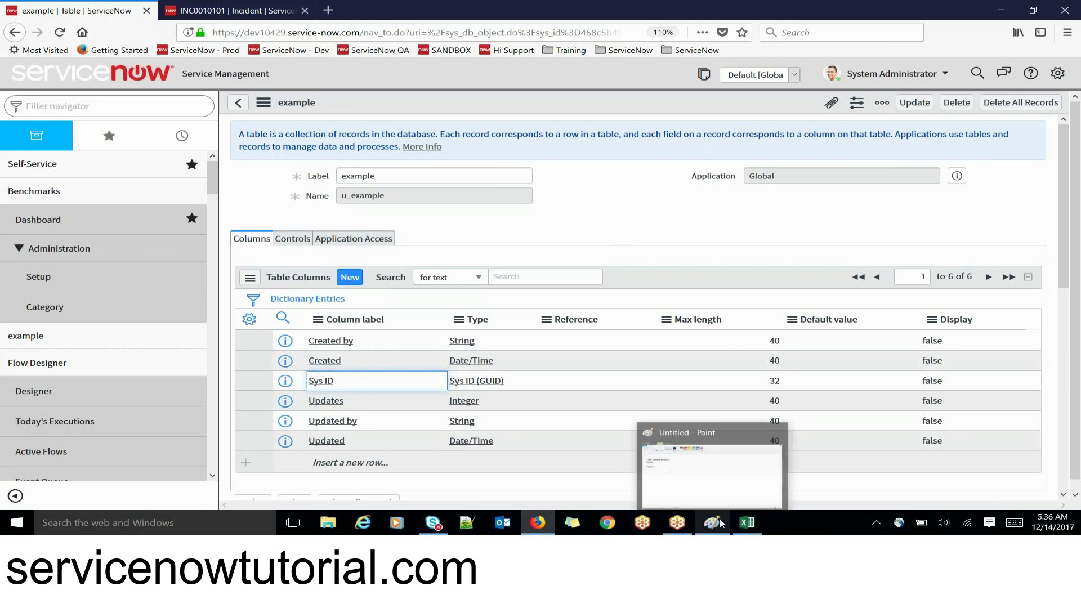
# - Switch to Paint and add the text "alpha numric - 32 characters long" in a new text box beside the existing notes
pyautogui.click(704, 455)
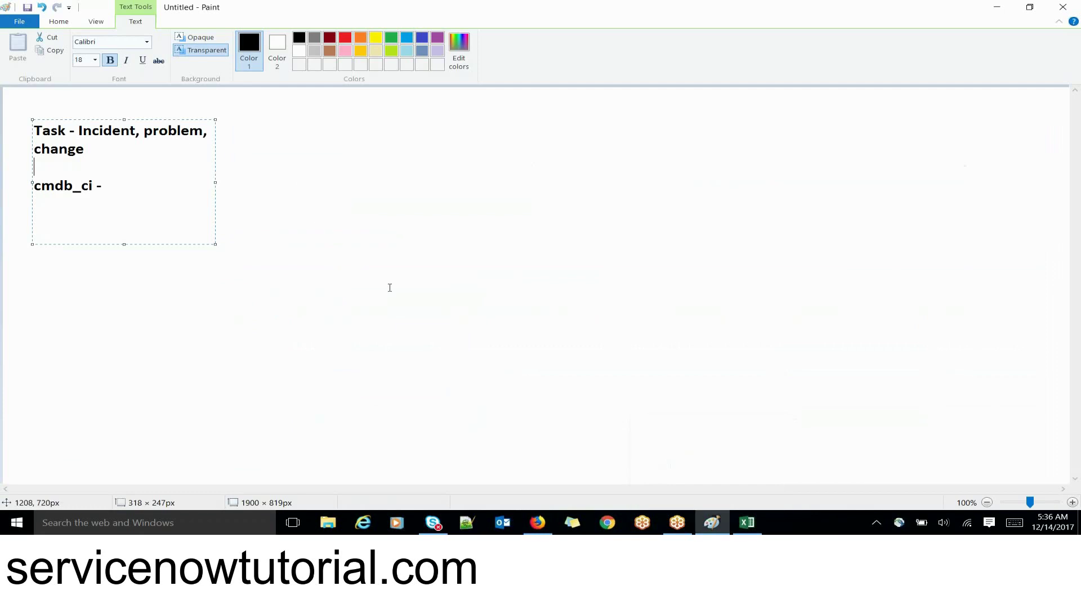
pyautogui.click(275, 164)
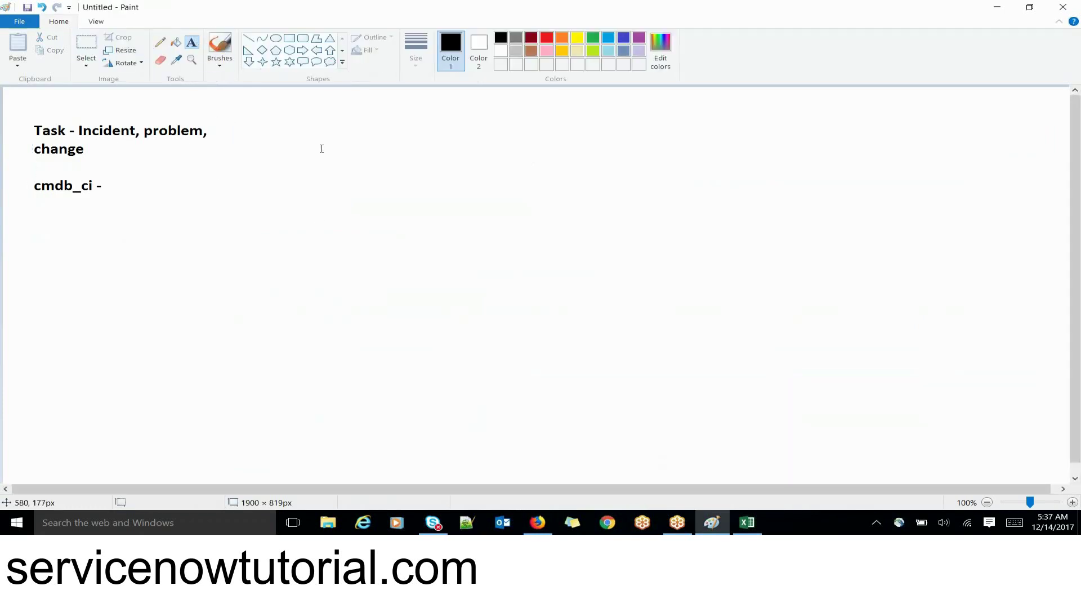
pyautogui.moveTo(286, 115); pyautogui.dragTo(468, 144)
pyautogui.write('a')
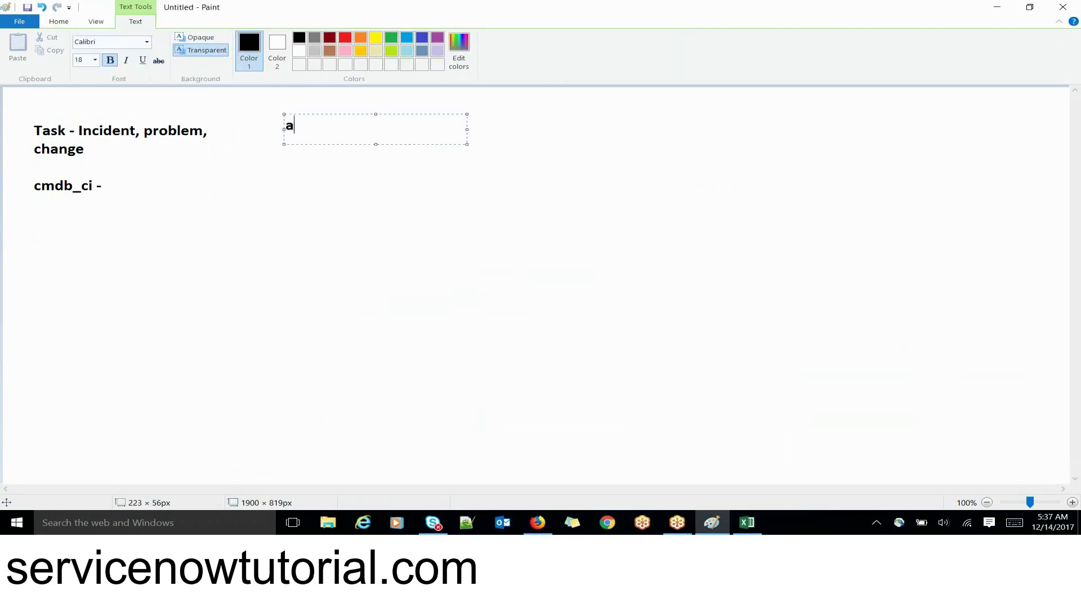
pyautogui.write('lpha numric - 32 char')
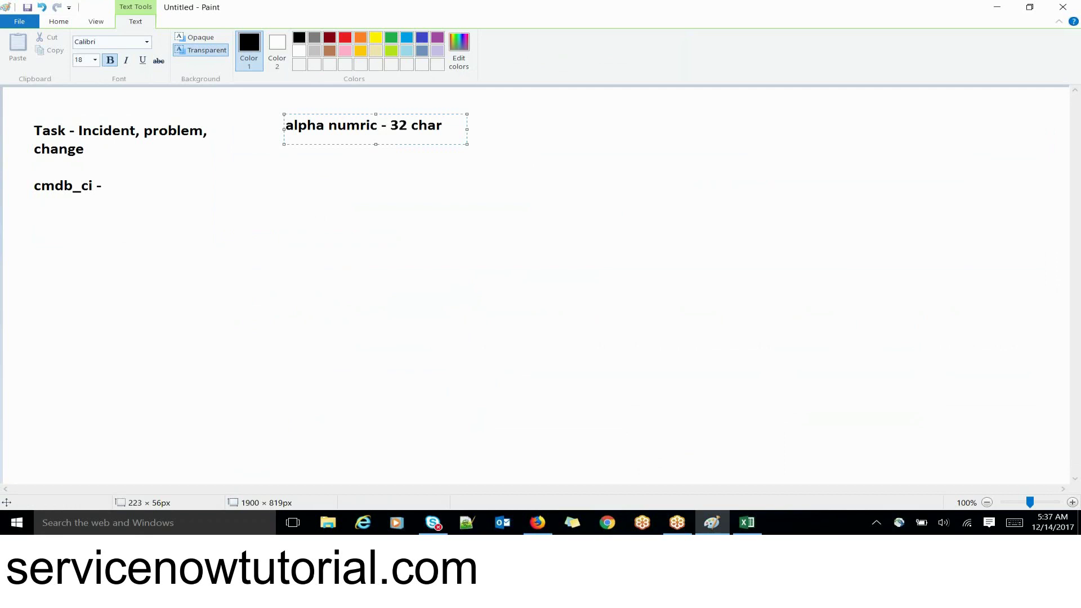
pyautogui.write('acters l')
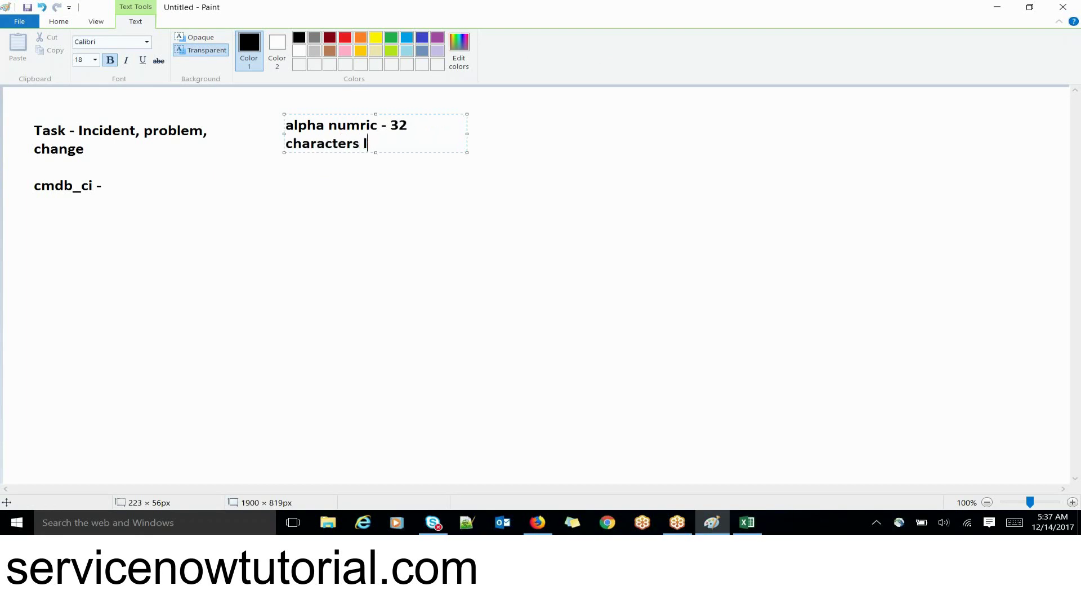
pyautogui.write('ong')
# - Widen the new note's text box to about 493 px so its text fits on one line
pyautogui.doubleClick(401, 143)
pyautogui.moveTo(392, 125); pyautogui.dragTo(422, 149)
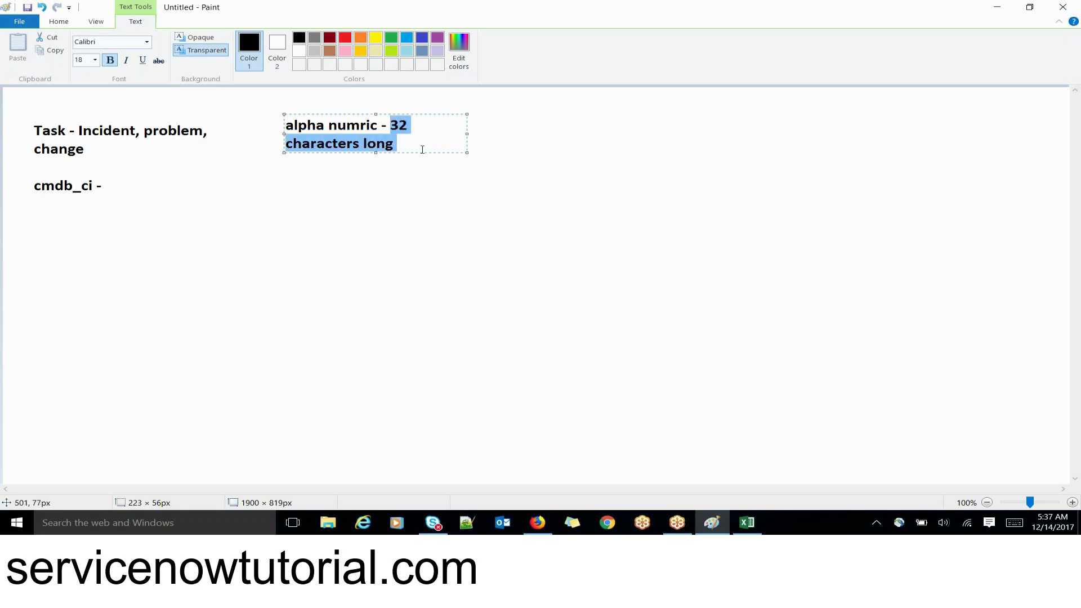
pyautogui.press('Right')
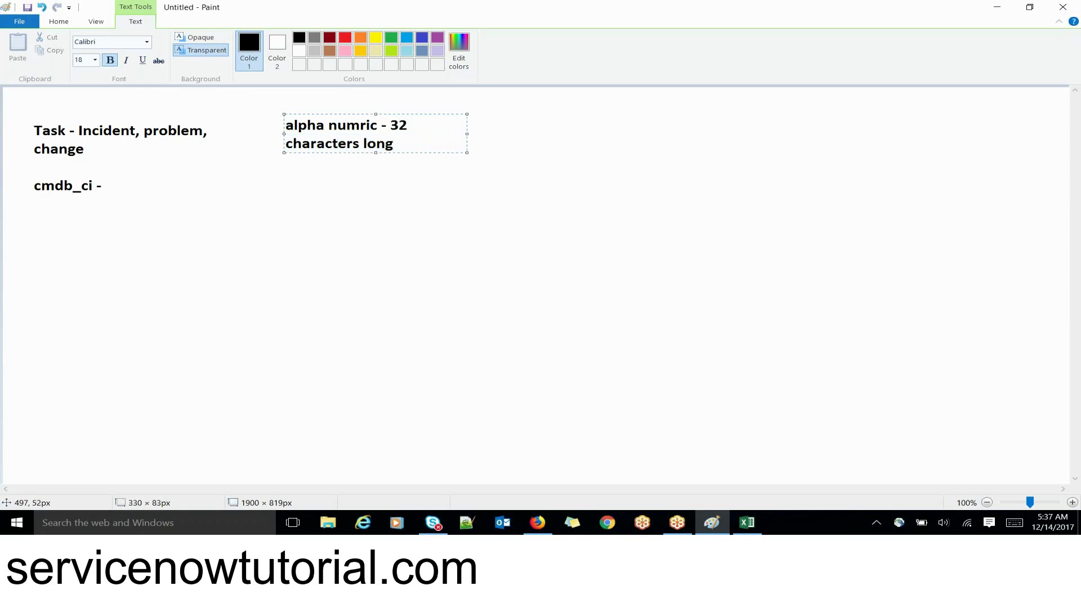
pyautogui.moveTo(467, 124); pyautogui.dragTo(559, 124)
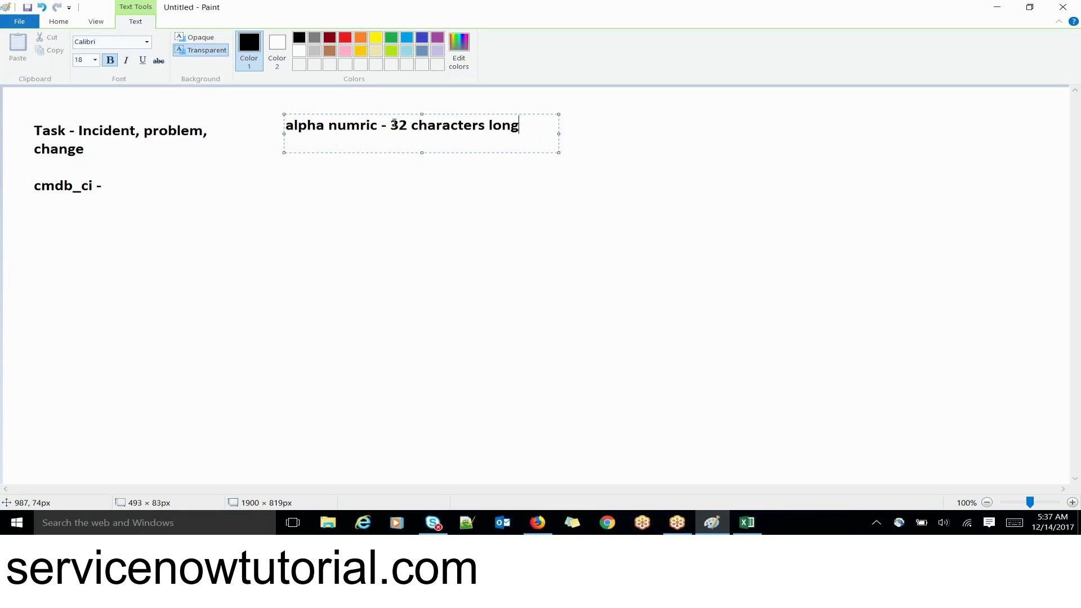
# - Highlight "32 characters long" in the Paint note and compare it with the Sys ID column of the ServiceNow table
pyautogui.moveTo(394, 124); pyautogui.dragTo(523, 123)
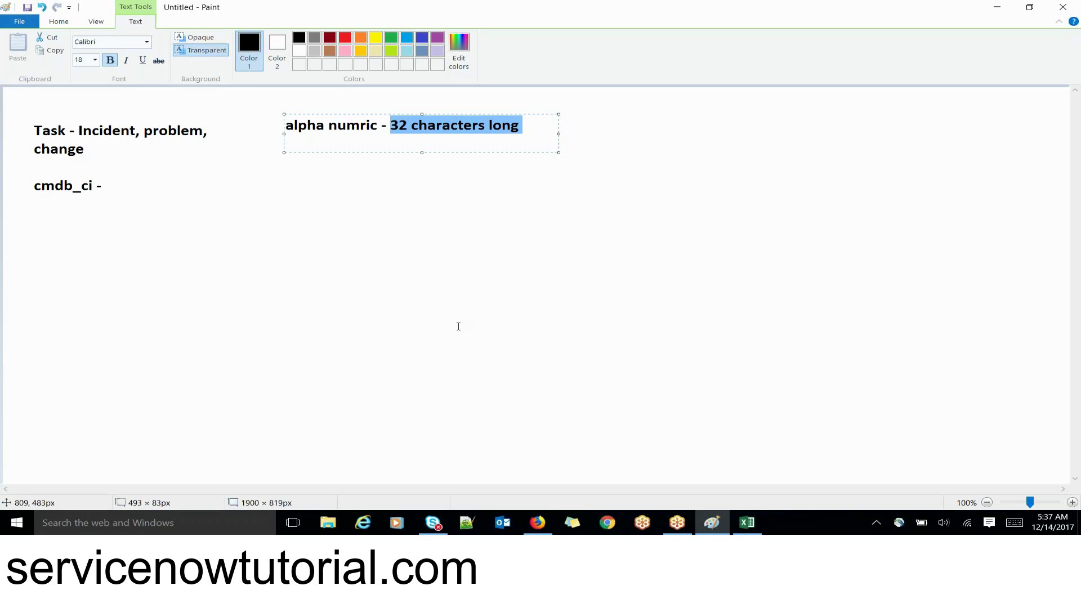
pyautogui.hotkey('alt', 'Tab')
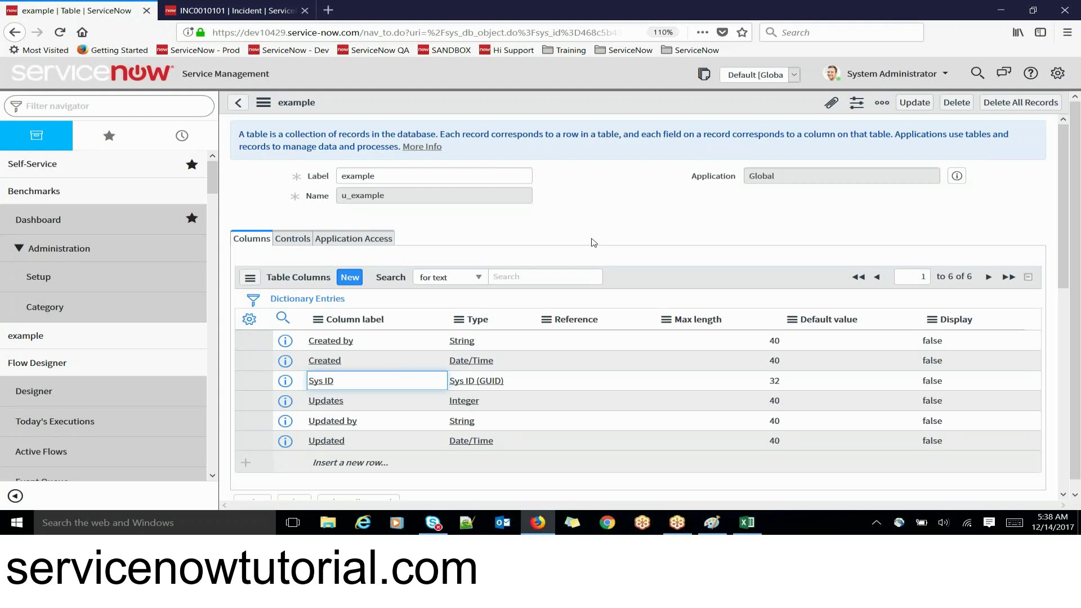
pyautogui.hotkey('alt', 'Tab')
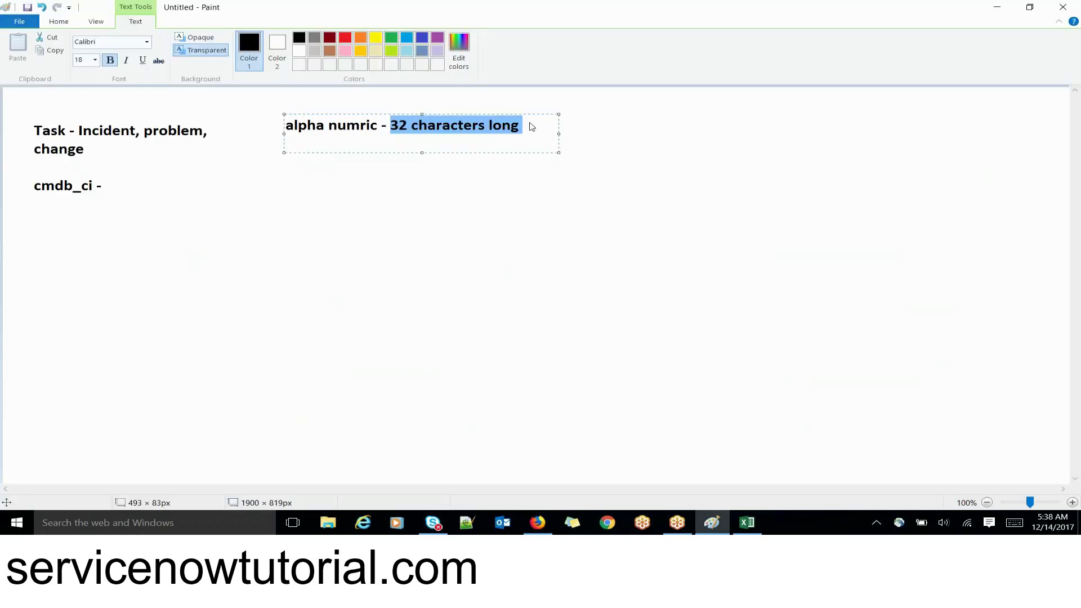
pyautogui.click(529, 123)
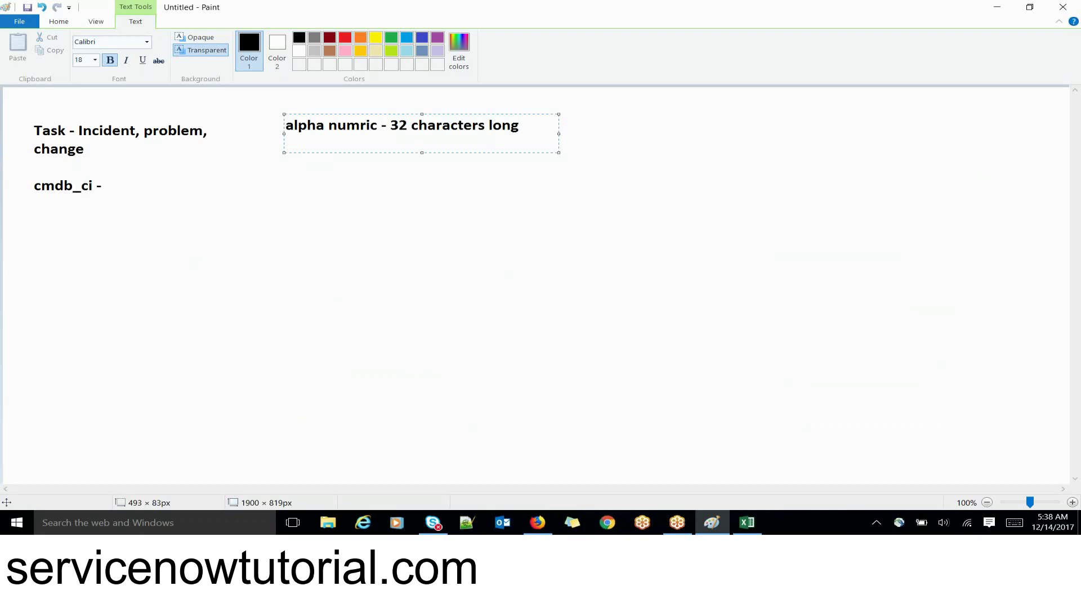
pyautogui.hotkey('ctrl', 'a')
pyautogui.click(521, 125)
pyautogui.tripleClick(530, 131)
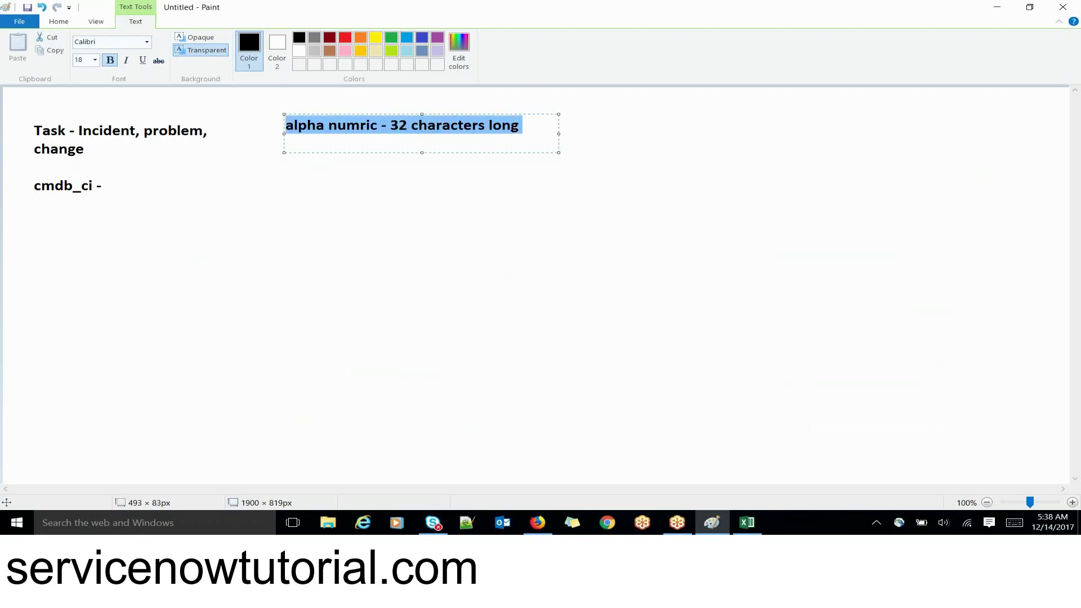
pyautogui.doubleClick(530, 131)
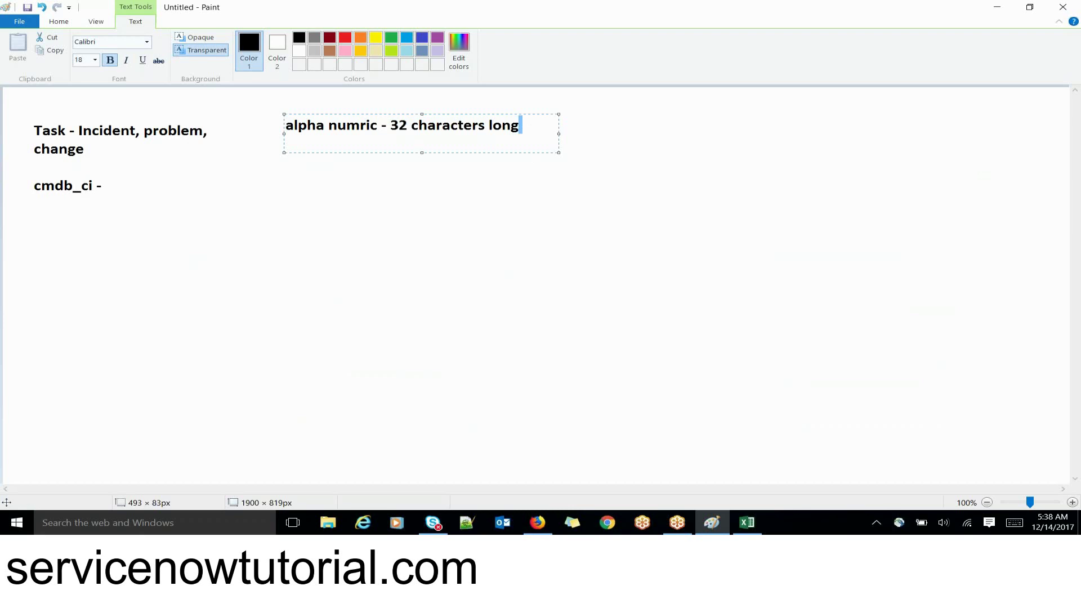
pyautogui.click(523, 127)
pyautogui.hotkey('ctrl', 'a')
pyautogui.hotkey('alt', 'Tab')
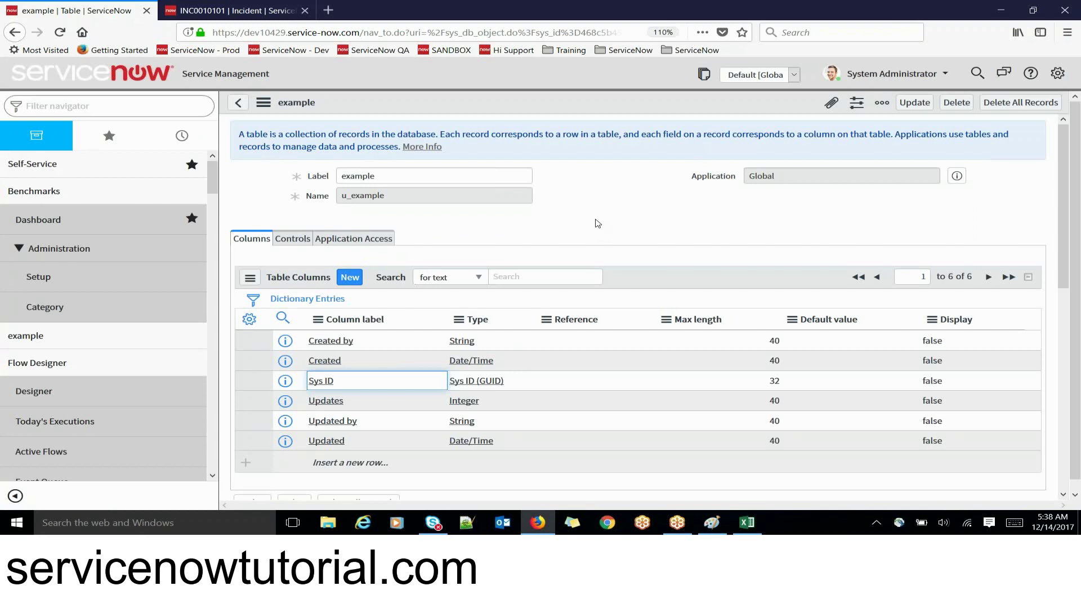
pyautogui.hotkey('alt', 'Tab')
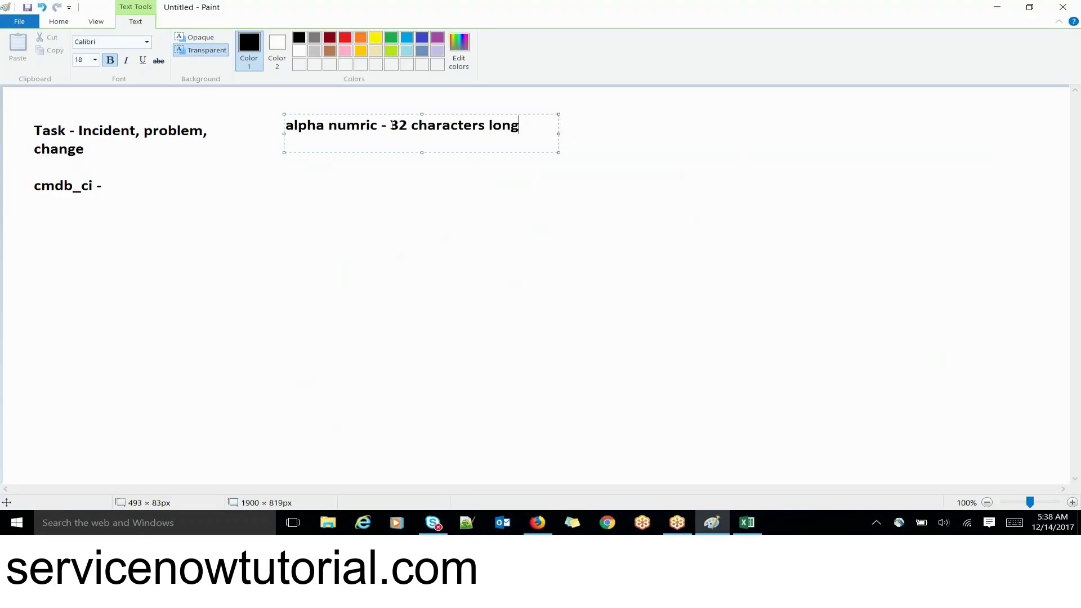
pyautogui.moveTo(391, 125); pyautogui.dragTo(522, 130)
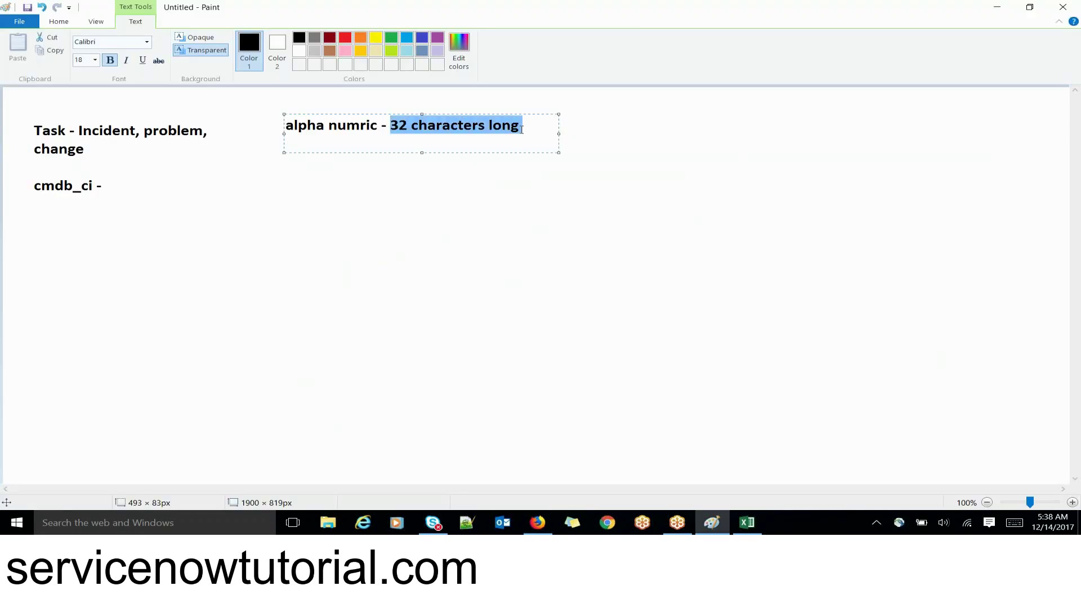
pyautogui.doubleClick(521, 130)
pyautogui.press('BackSpace')
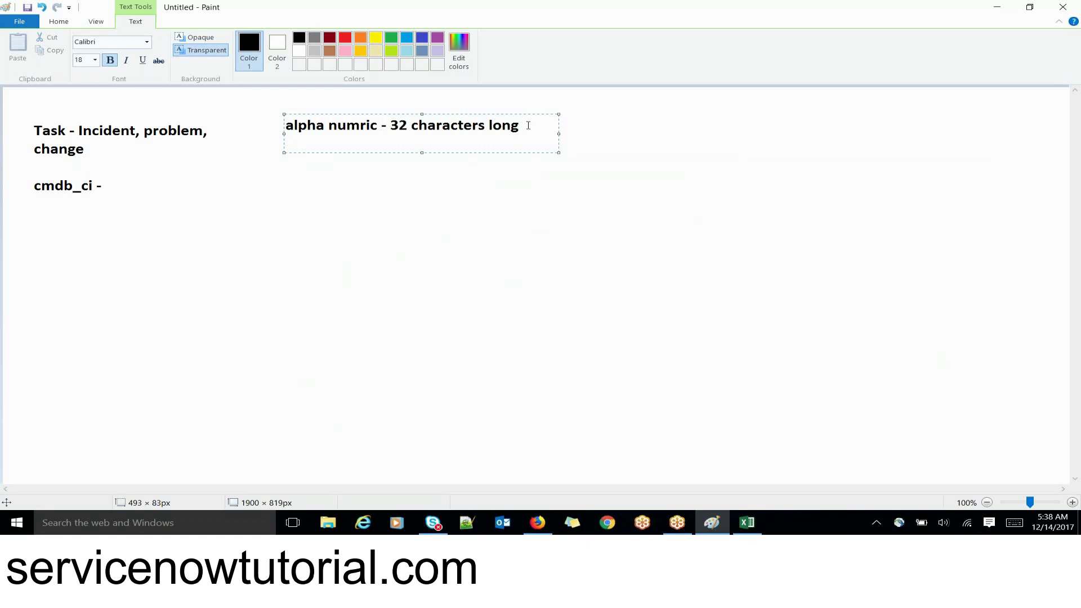
pyautogui.press('Return')
pyautogui.press('Return')
# - Switch back to the ServiceNow table and review the form's record options, including Copy sys_id
pyautogui.hotkey('alt', 'Tab')
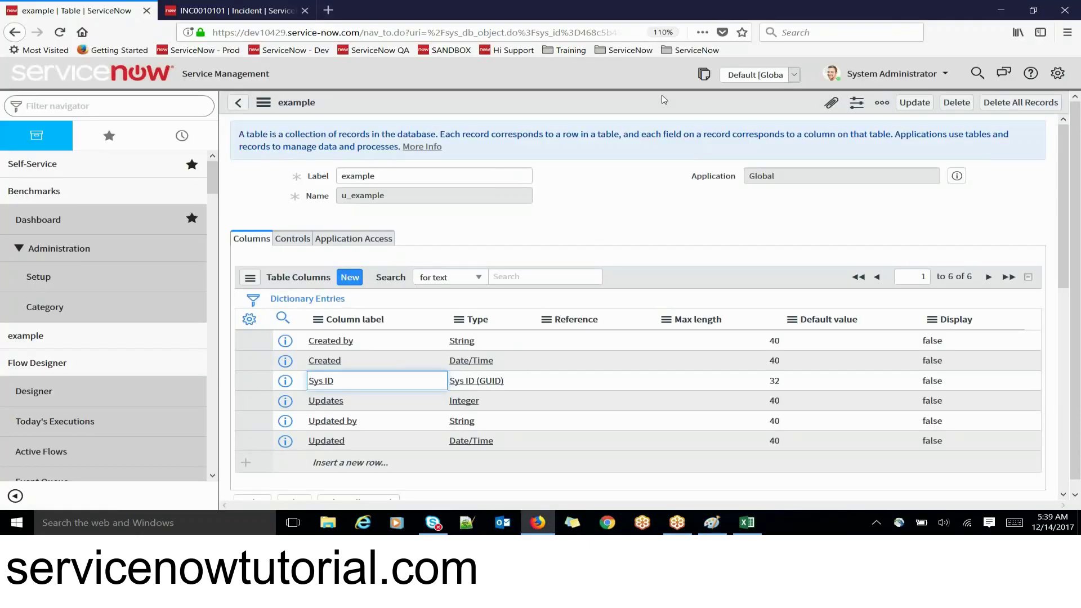
pyautogui.rightClick(663, 100)
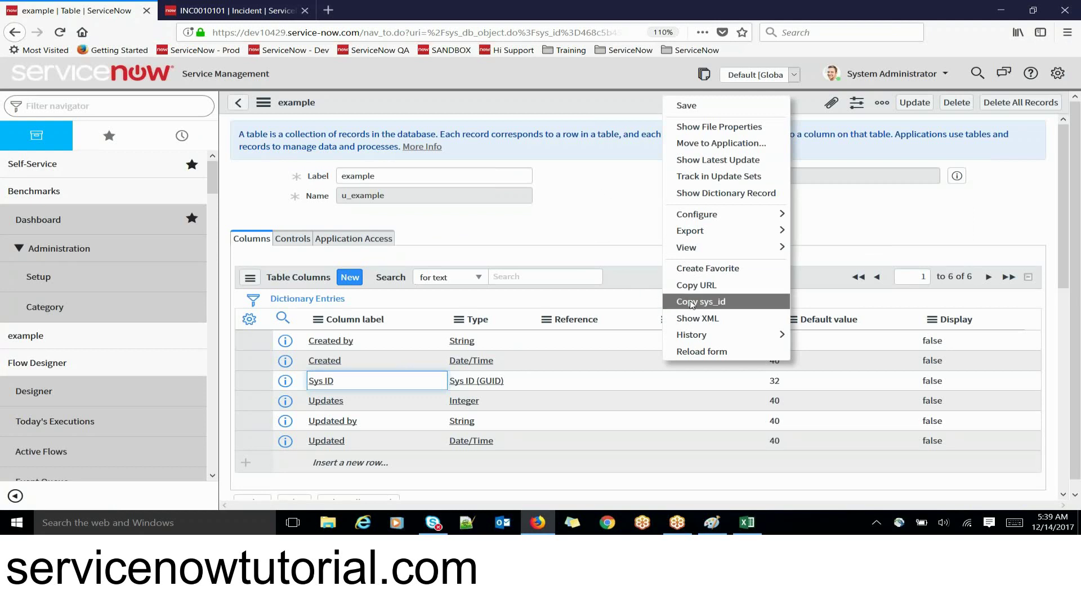
pyautogui.click(603, 212)
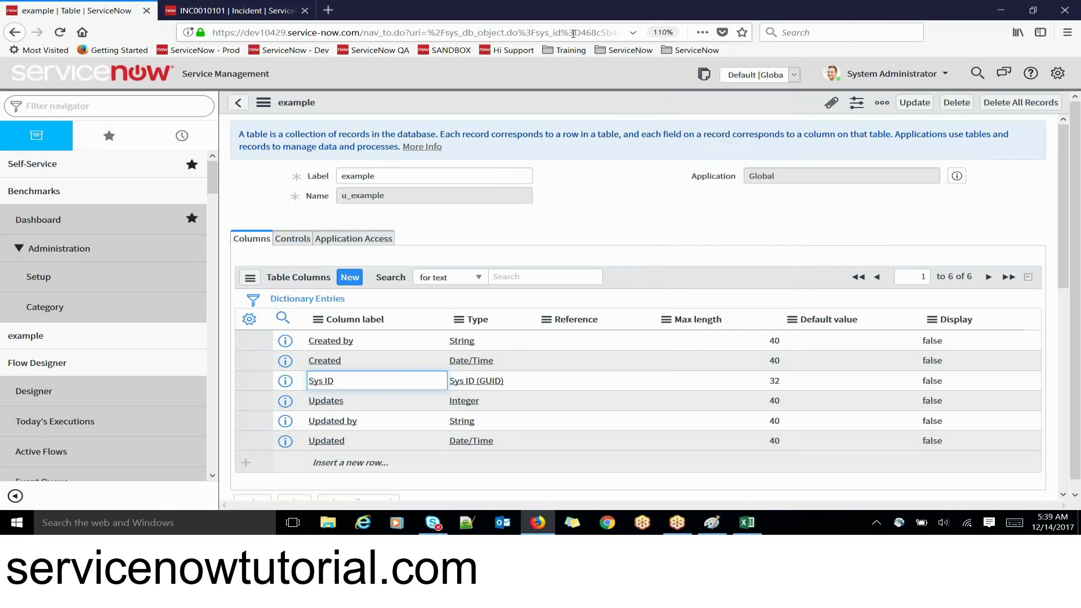
# - Examine the table record's web address, reading through the sys_id value from its start to its end
pyautogui.moveTo(575, 32); pyautogui.dragTo(459, 41)
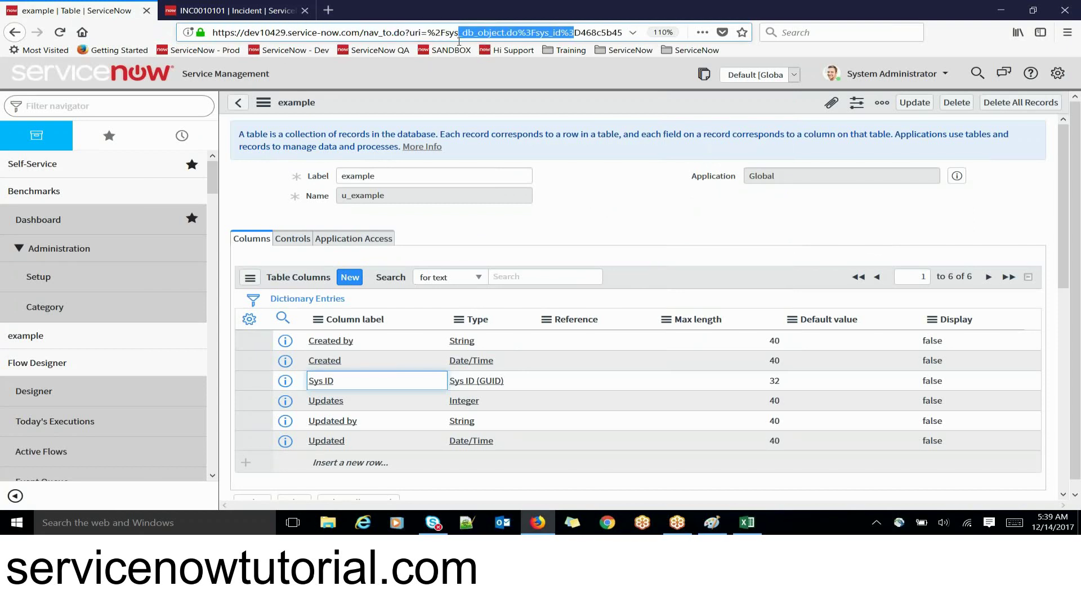
pyautogui.click(574, 33)
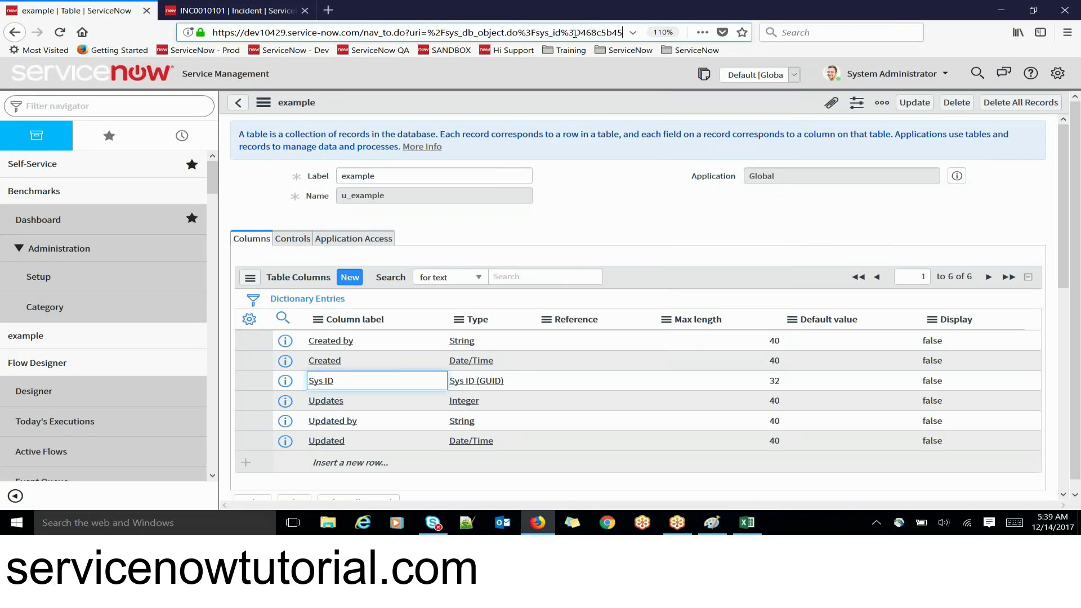
pyautogui.press('Right')
pyautogui.press('Right')
pyautogui.press('Right')
pyautogui.press('Right')
pyautogui.press('Right')
pyautogui.press('Right')
pyautogui.press('Right')
pyautogui.press('Right')
pyautogui.press('Right')
pyautogui.press('Right')
pyautogui.press('Right')
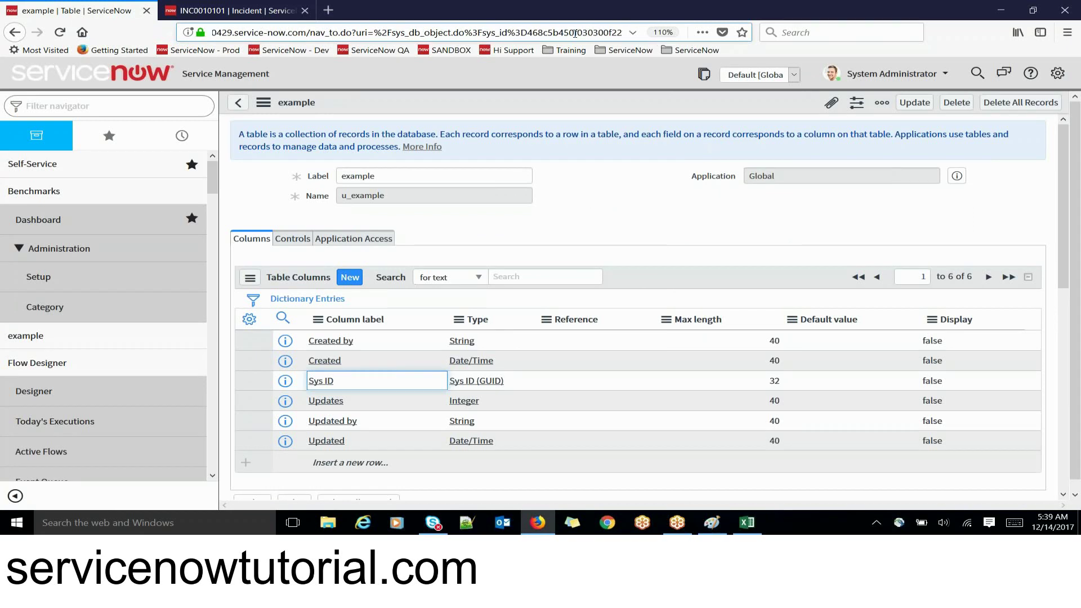
pyautogui.press('Right')
pyautogui.press('Right')
pyautogui.press('Right')
pyautogui.press('Right')
pyautogui.press('Right')
pyautogui.press('Right')
pyautogui.press('Right')
pyautogui.press('Right')
pyautogui.press('Right')
pyautogui.press('Right')
pyautogui.press('Right')
pyautogui.press('Right')
pyautogui.press('Right')
pyautogui.press('Right')
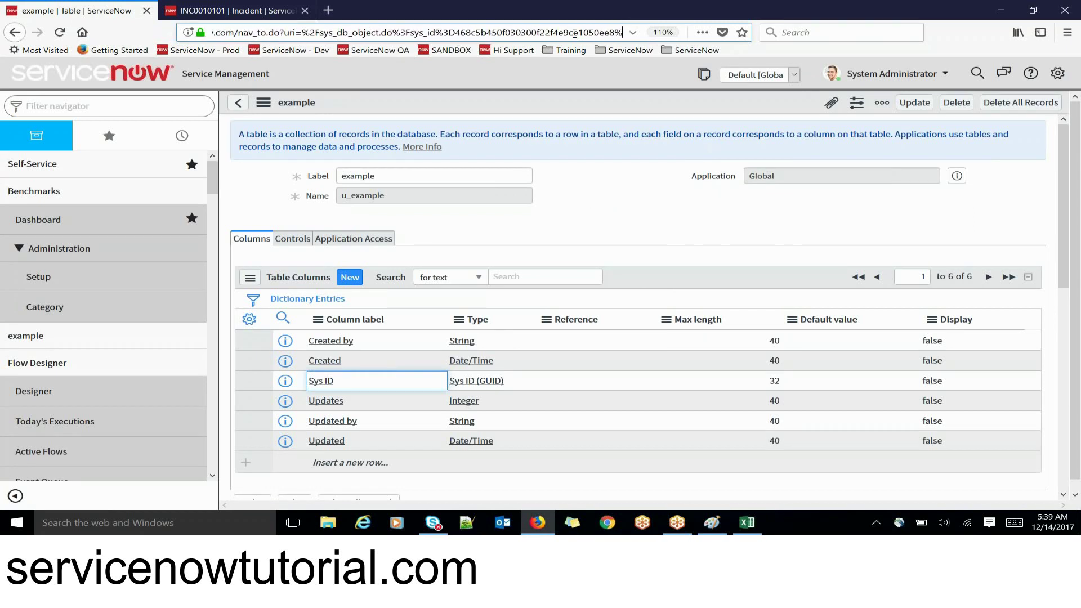
# - Highlight the sys_id value in the table record's web address, from its last character back to its first
pyautogui.press('Right')
pyautogui.press('Right')
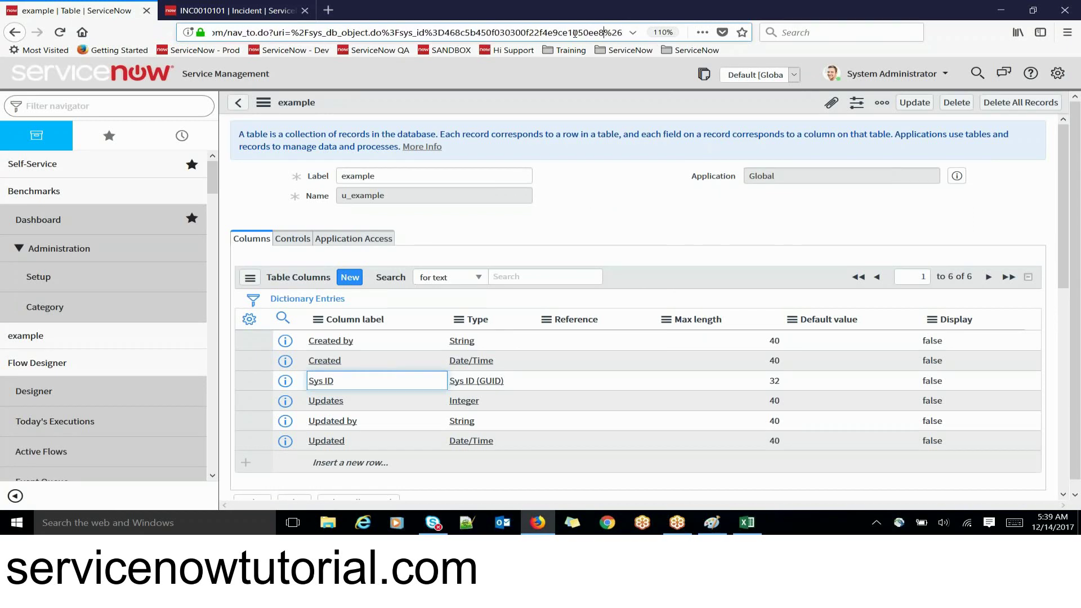
pyautogui.hotkey('shift', 'Left')
pyautogui.hotkey('shift', 'Left')
pyautogui.hotkey('shift', 'Left')
pyautogui.hotkey('shift', 'Left')
pyautogui.hotkey('shift', 'Left')
pyautogui.hotkey('shift', 'Left')
pyautogui.hotkey('shift', 'Left')
pyautogui.hotkey('shift', 'Left')
pyautogui.hotkey('shift', 'Left')
pyautogui.hotkey('shift', 'Left')
pyautogui.hotkey('shift', 'Left')
pyautogui.hotkey('shift', 'Left')
pyautogui.hotkey('shift', 'Left')
pyautogui.hotkey('shift', 'Left')
pyautogui.hotkey('shift', 'Left')
pyautogui.hotkey('shift', 'Left')
pyautogui.hotkey('shift', 'Left')
pyautogui.hotkey('shift', 'Left')
pyautogui.hotkey('shift', 'Left')
pyautogui.hotkey('shift', 'Left')
pyautogui.hotkey('shift', 'Left')
pyautogui.hotkey('shift', 'Left')
pyautogui.hotkey('shift', 'Left')
pyautogui.hotkey('shift', 'Left')
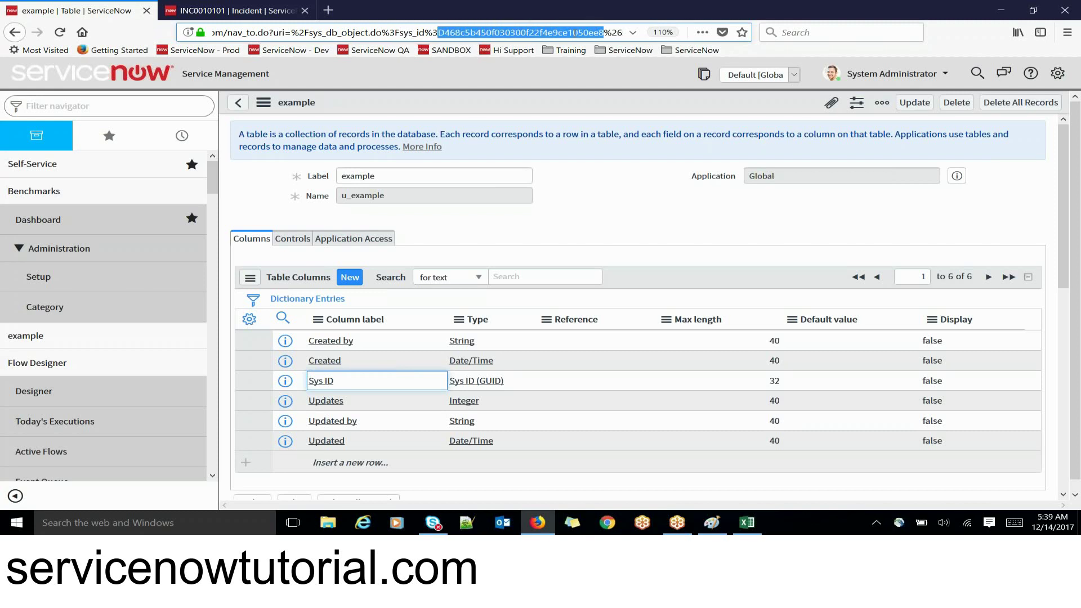
# - Copy the example table record's sys_id and paste it below the "32 characters long" note in Paint
pyautogui.rightClick(614, 106)
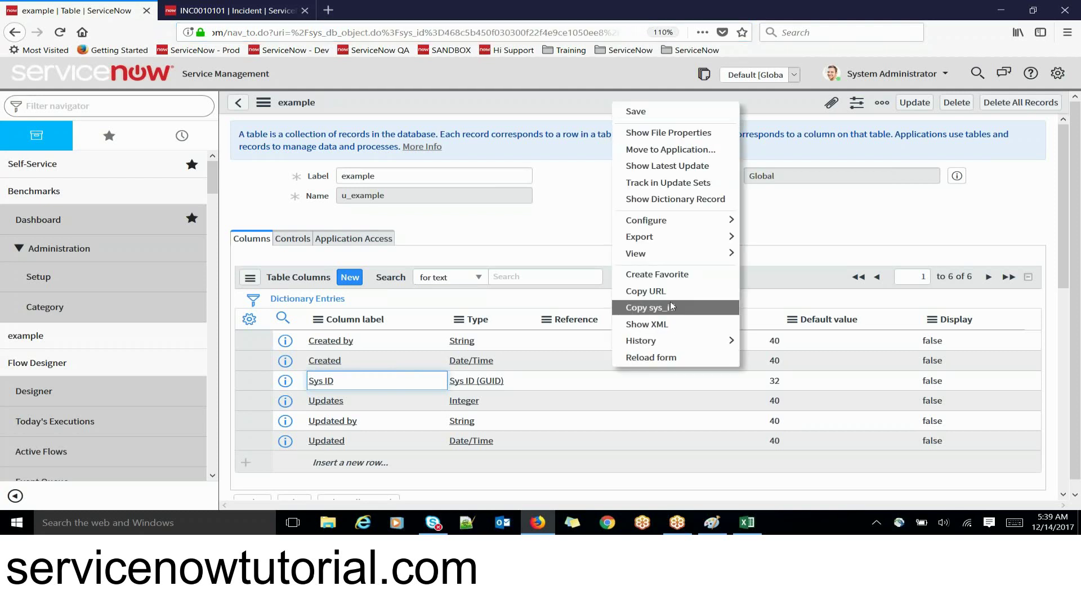
pyautogui.click(670, 306)
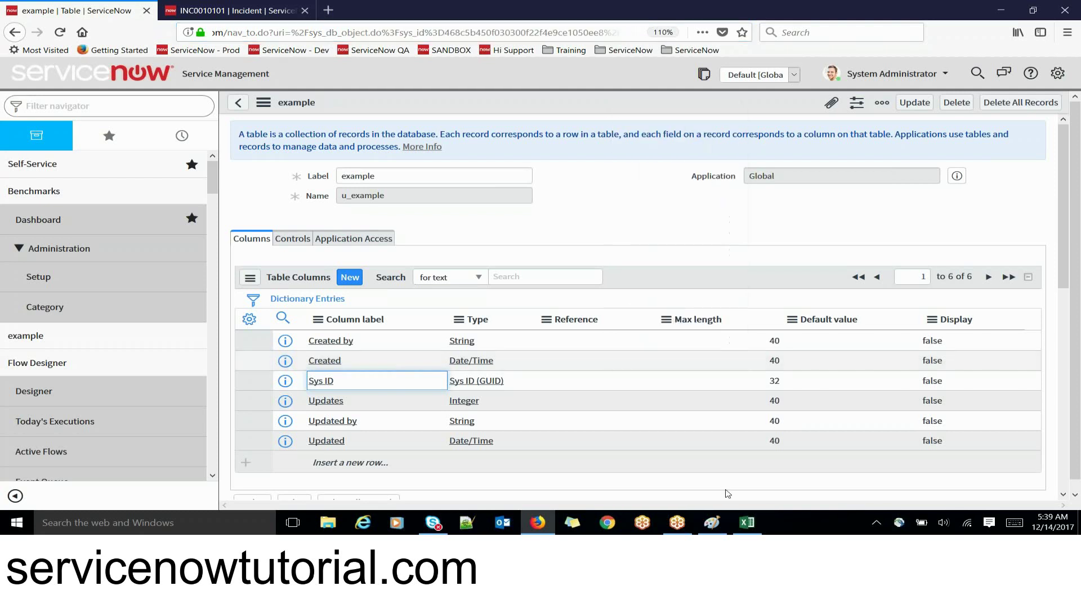
pyautogui.click(712, 522)
pyautogui.hotkey('ctrl', 'v')
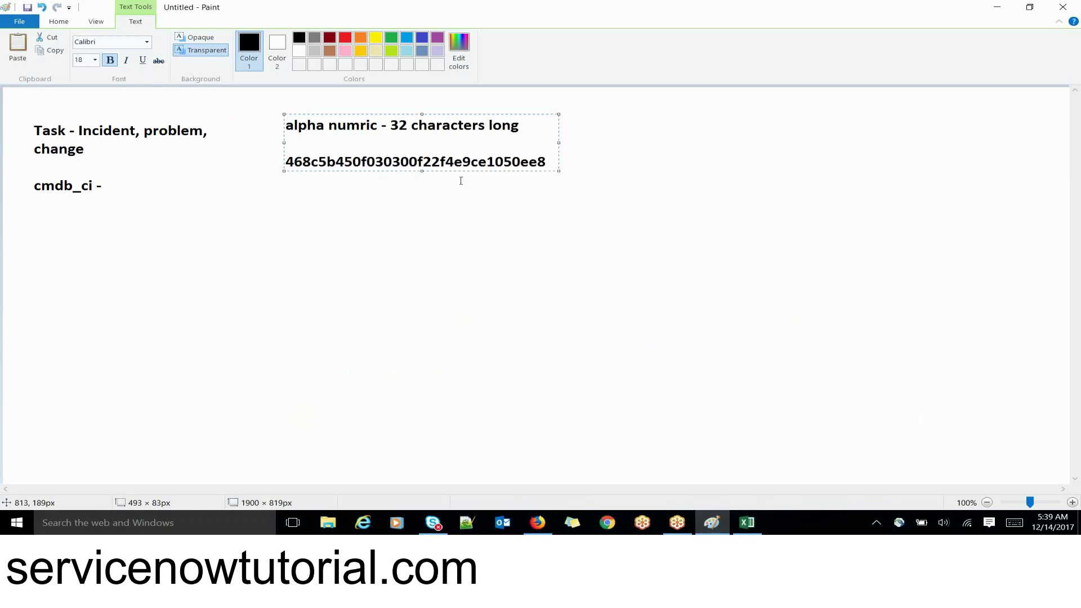
# - Compare the sys_id in the ServiceNow record's web address with the pasted sys_id in Paint, highlighting both
pyautogui.hotkey('alt', 'Tab')
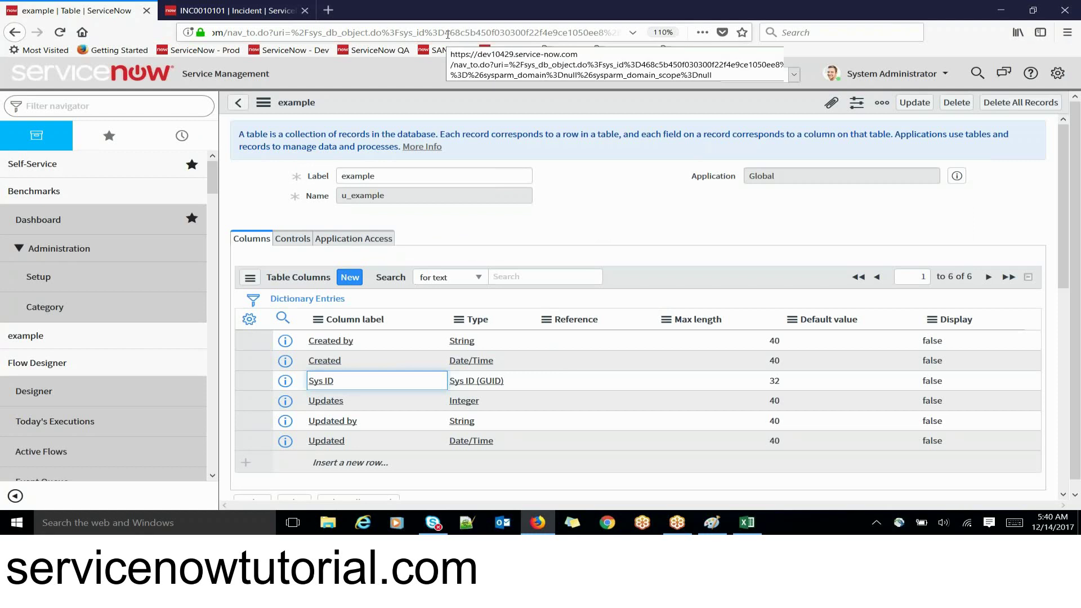
pyautogui.hotkey('alt', 'Tab')
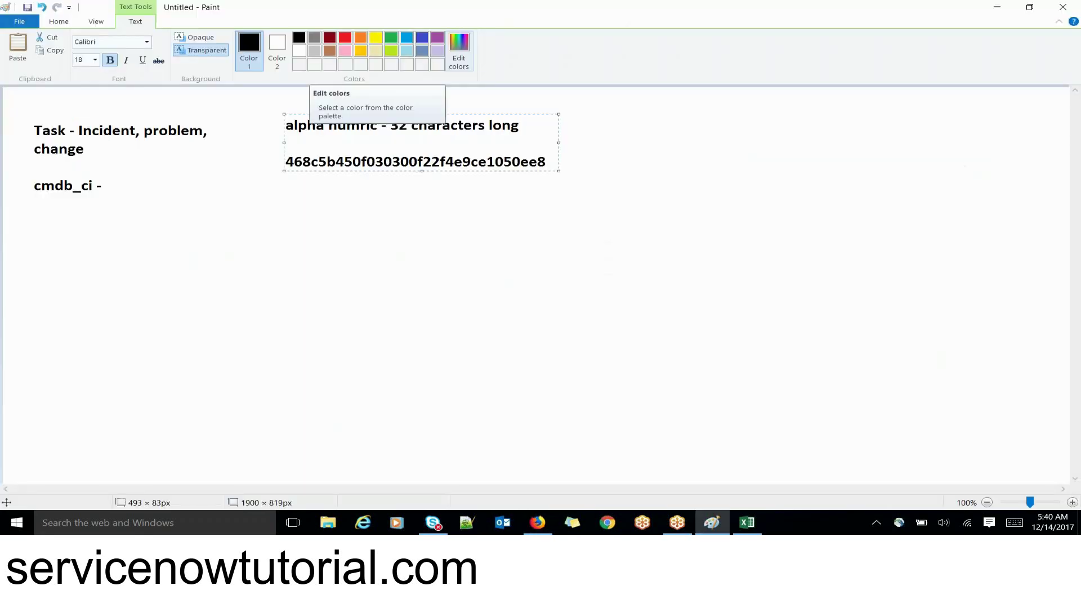
pyautogui.hotkey('alt', 'Tab')
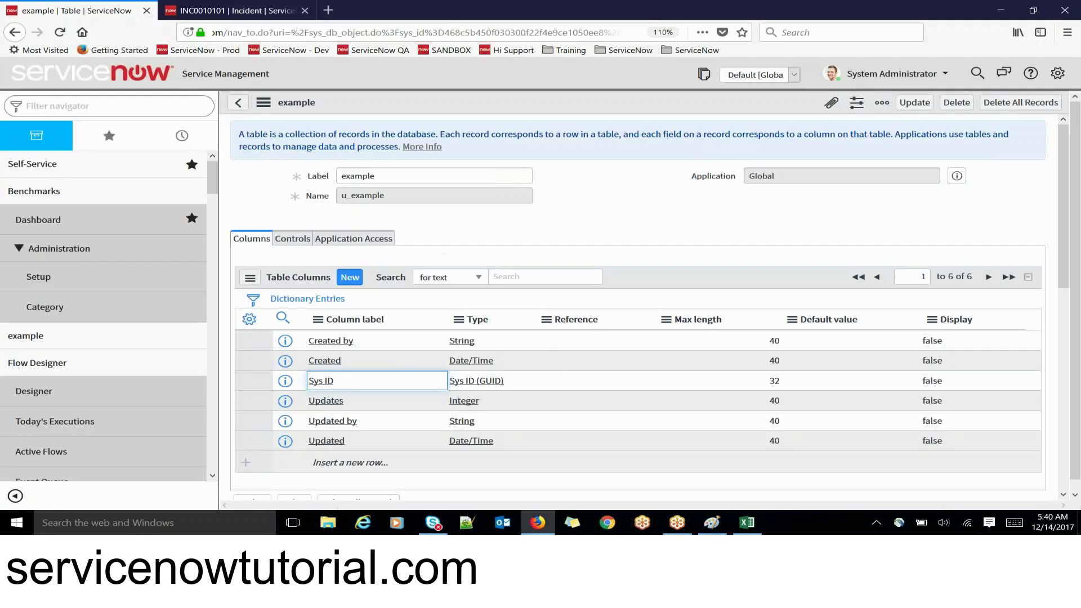
pyautogui.moveTo(445, 33); pyautogui.dragTo(596, 32)
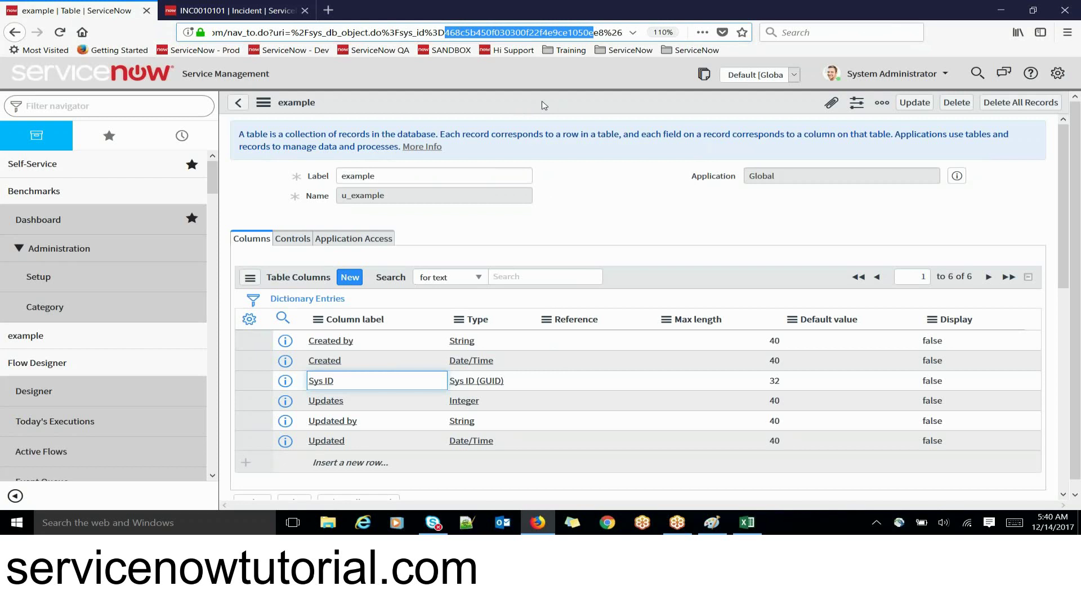
pyautogui.hotkey('alt', 'Tab')
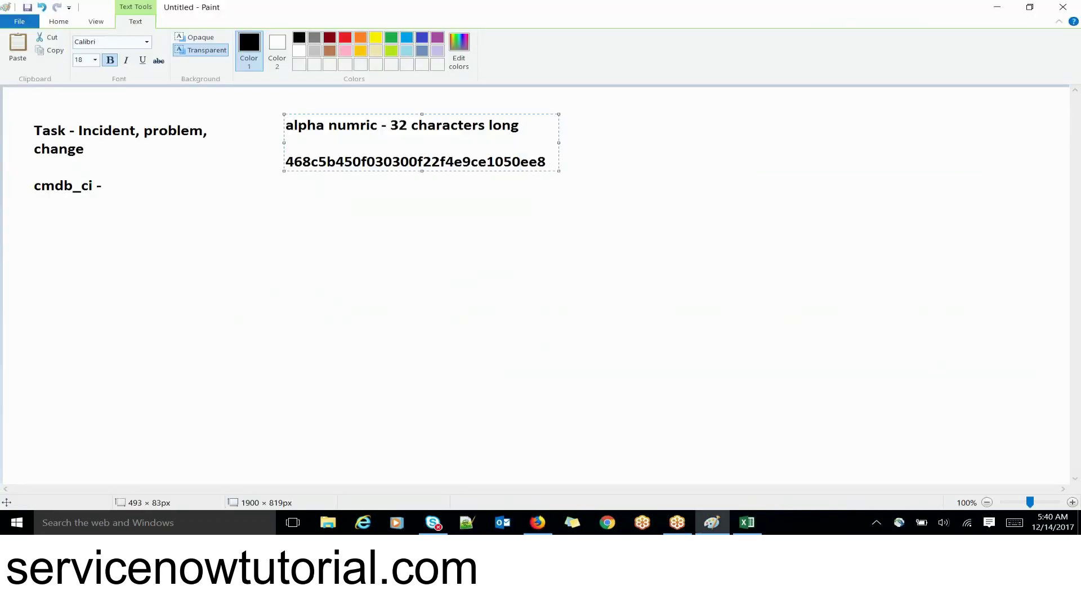
pyautogui.doubleClick(544, 164)
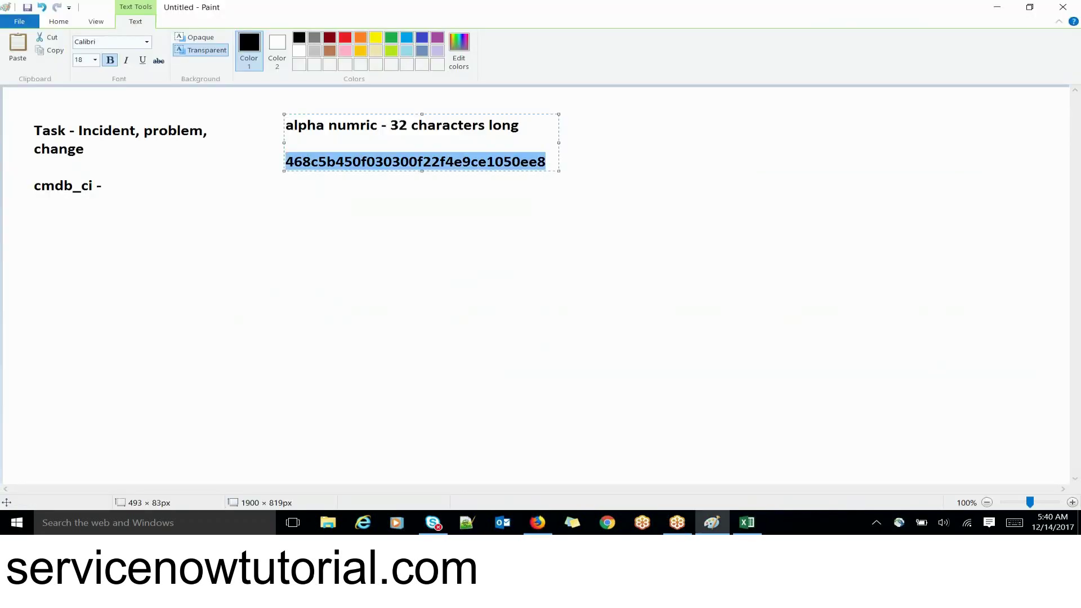
pyautogui.click(545, 162)
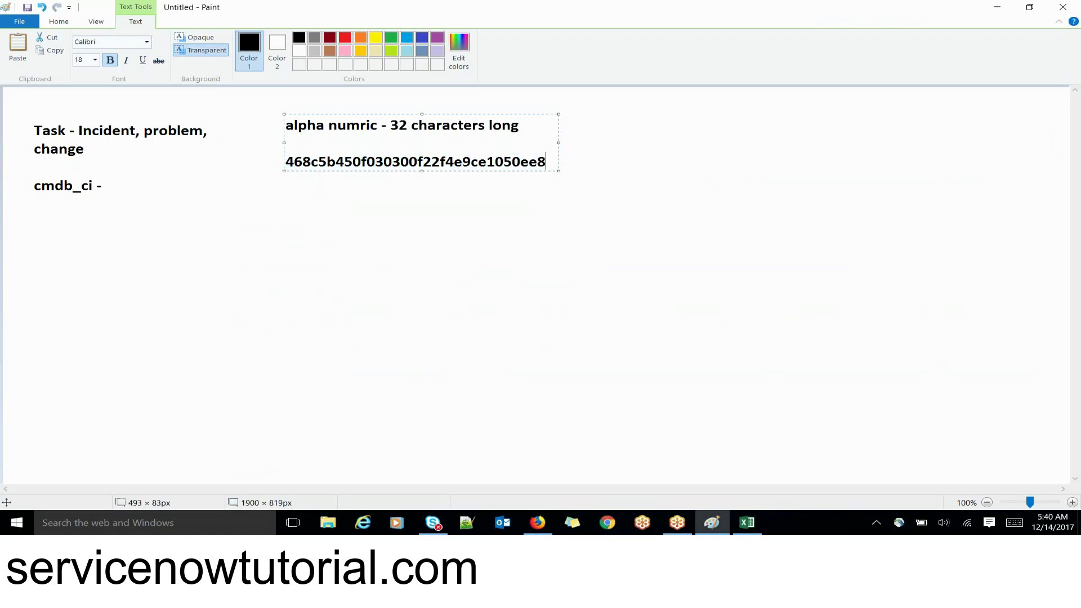
pyautogui.doubleClick(520, 161)
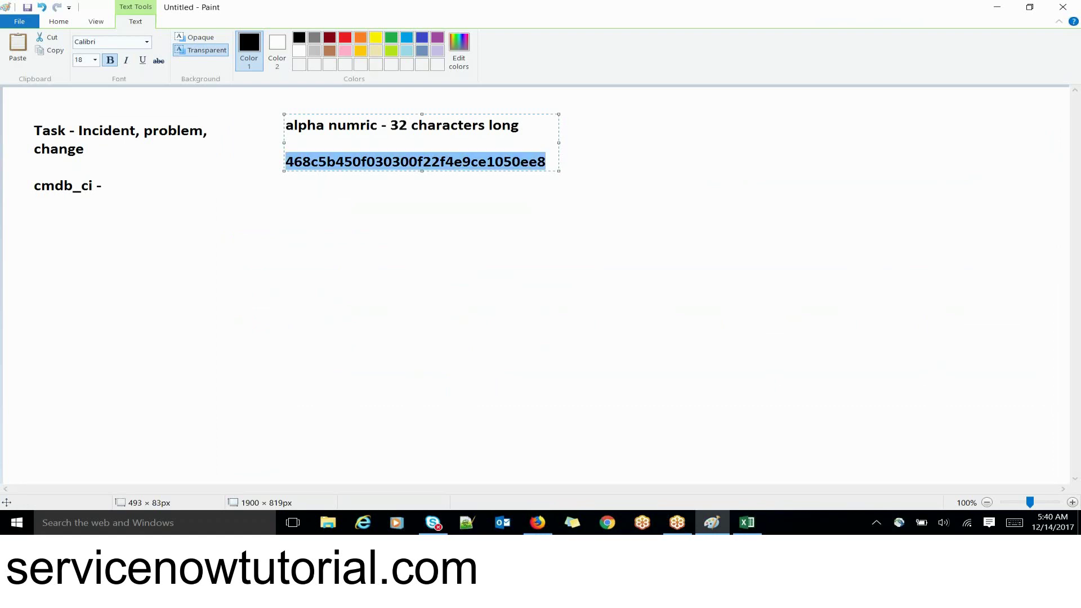
pyautogui.press('alt')
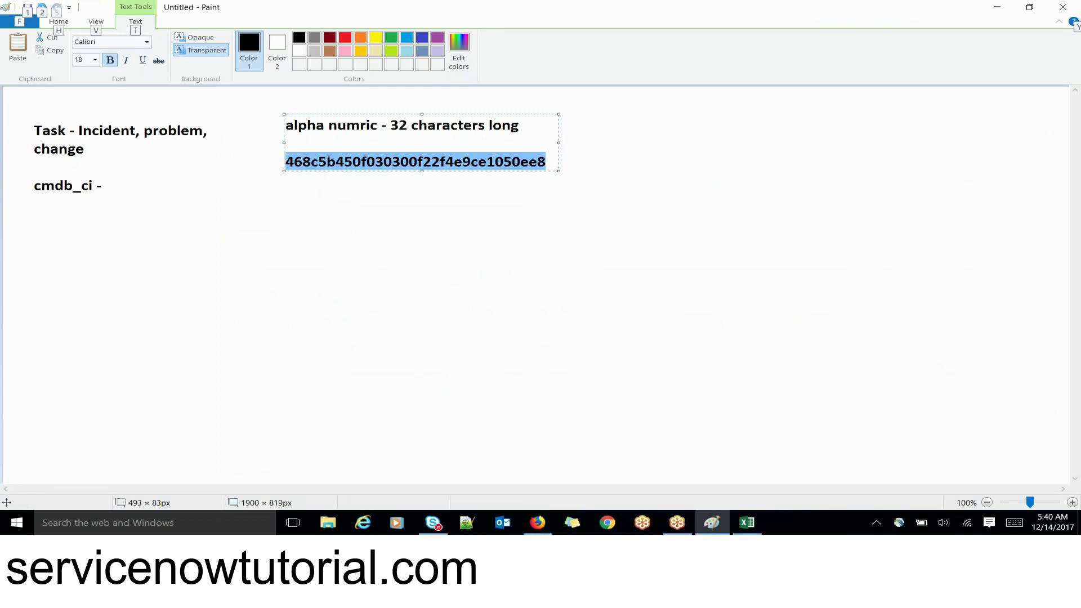
pyautogui.press('alt')
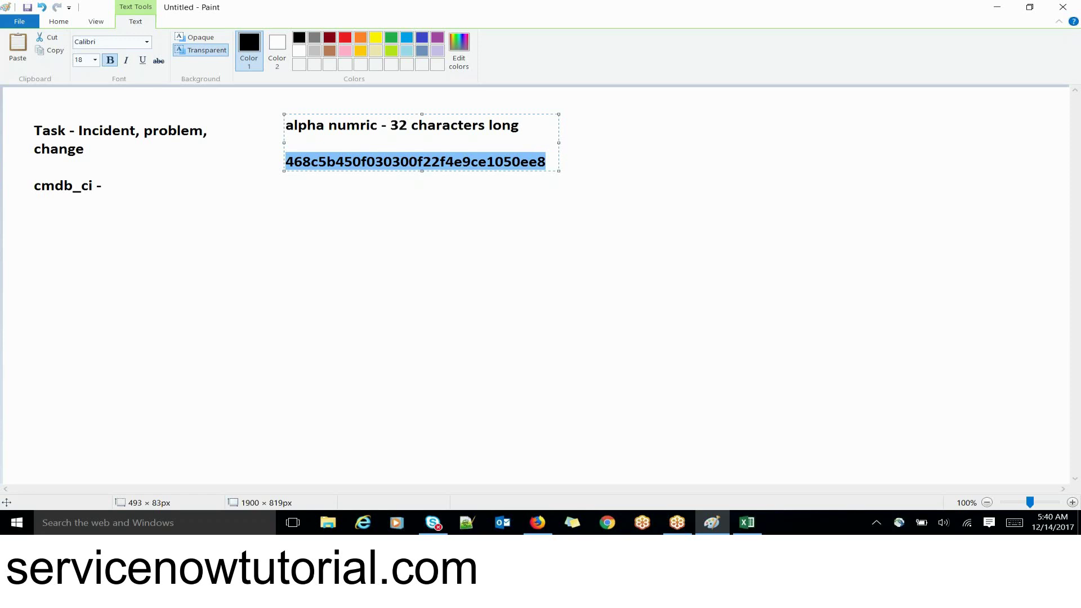
pyautogui.press('alt')
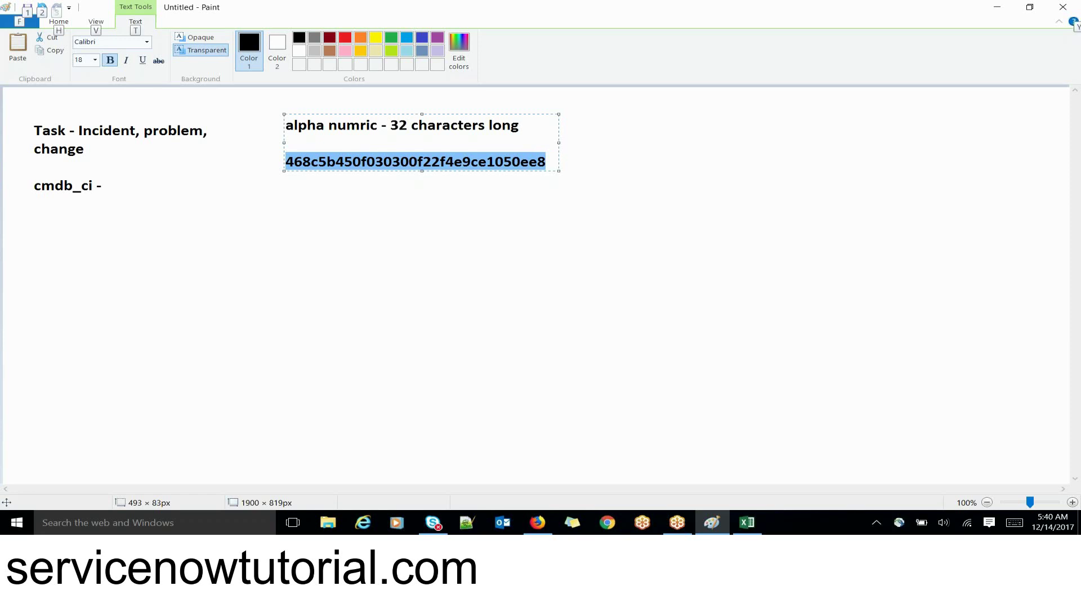
# - Switch back to the ServiceNow table record and review its Controls settings, including access controls and the user role
pyautogui.hotkey('alt', 'Tab')
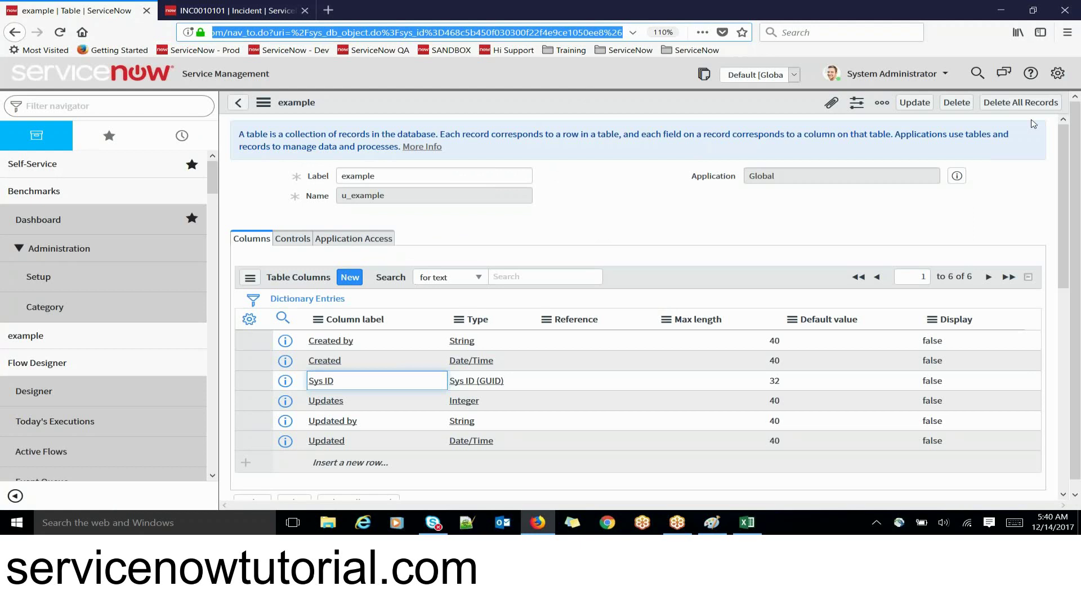
pyautogui.click(1061, 24)
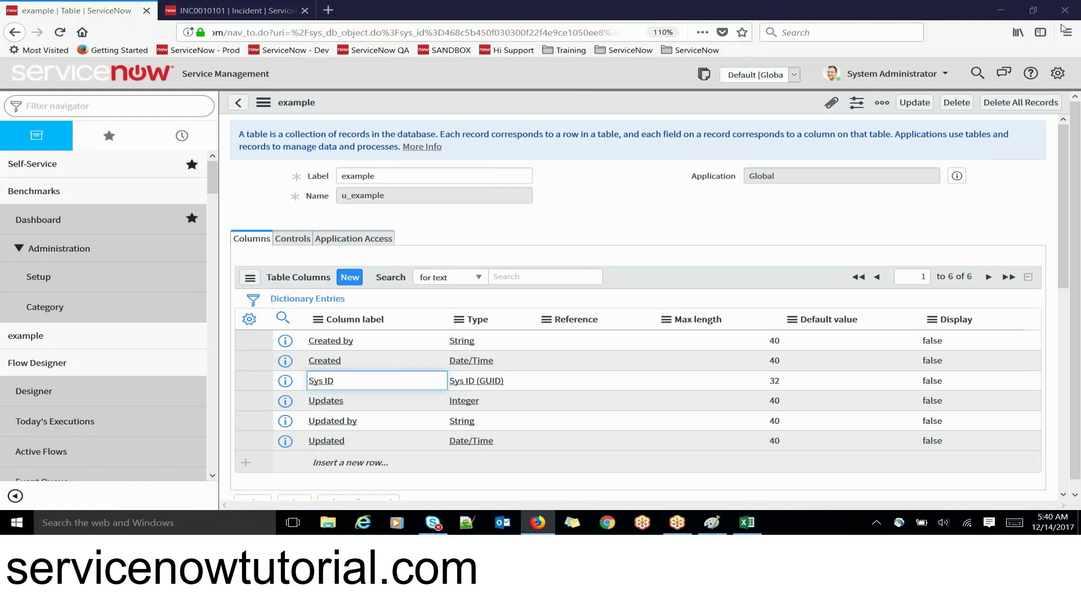
pyautogui.click(894, 211)
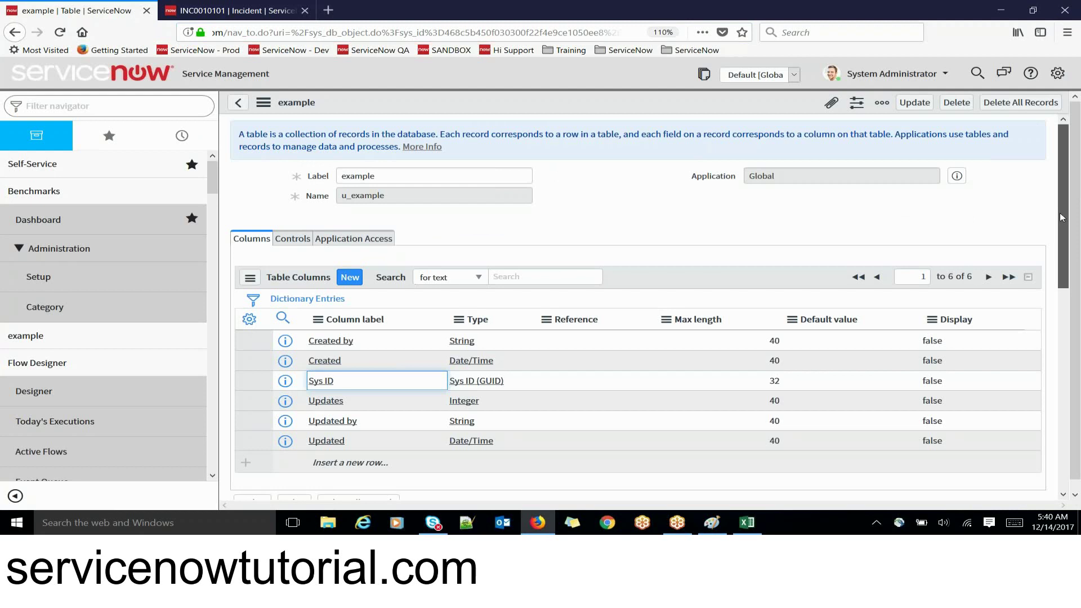
pyautogui.moveTo(1062, 217); pyautogui.dragTo(1065, 176)
pyautogui.moveTo(1066, 178); pyautogui.dragTo(1065, 146)
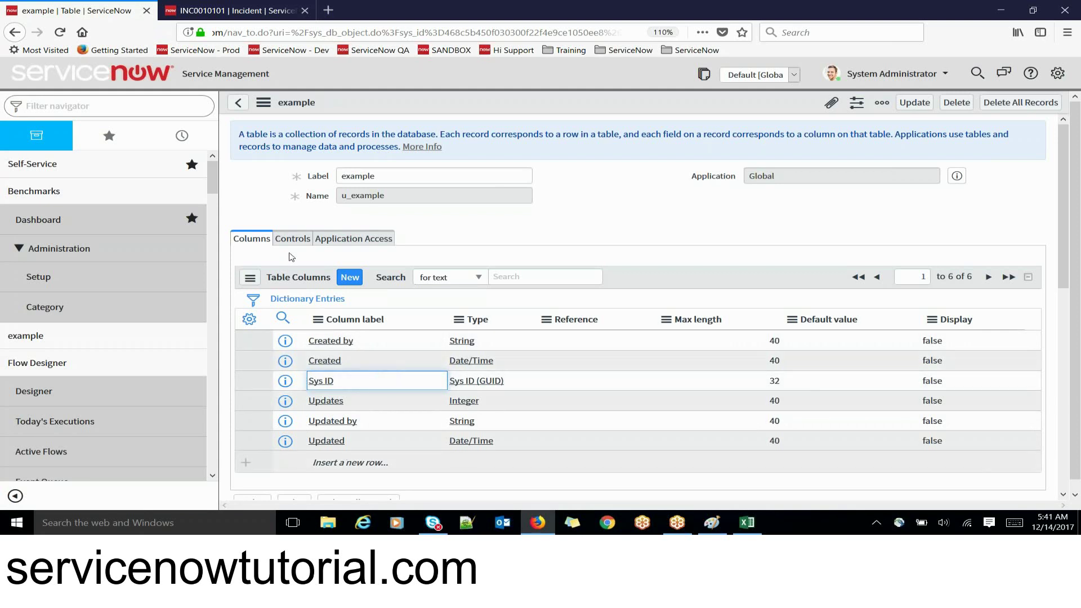
pyautogui.click(304, 241)
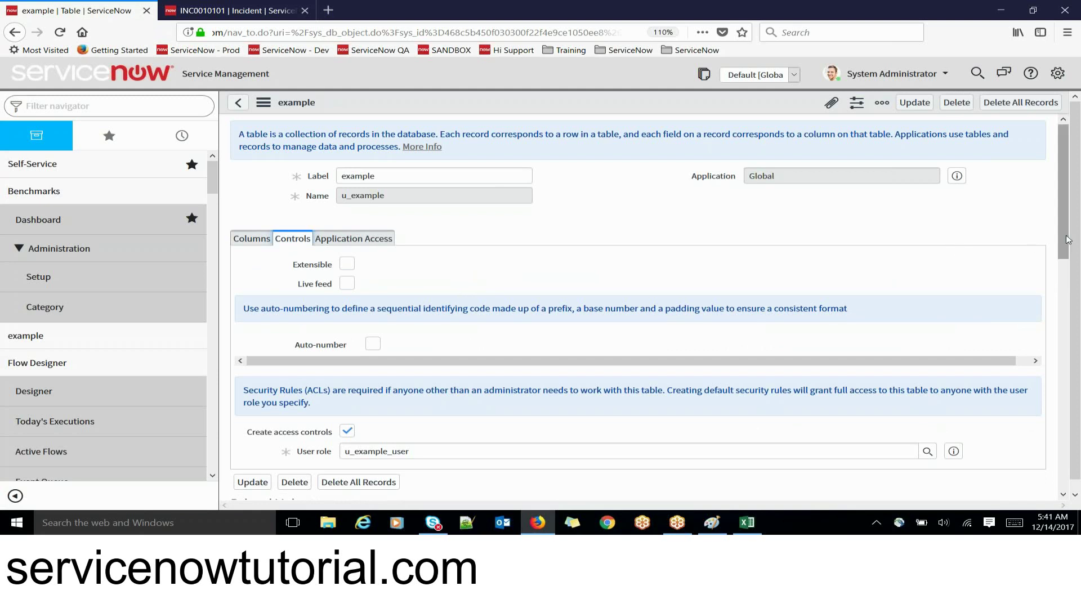
pyautogui.scroll(-4, 1068, 239)
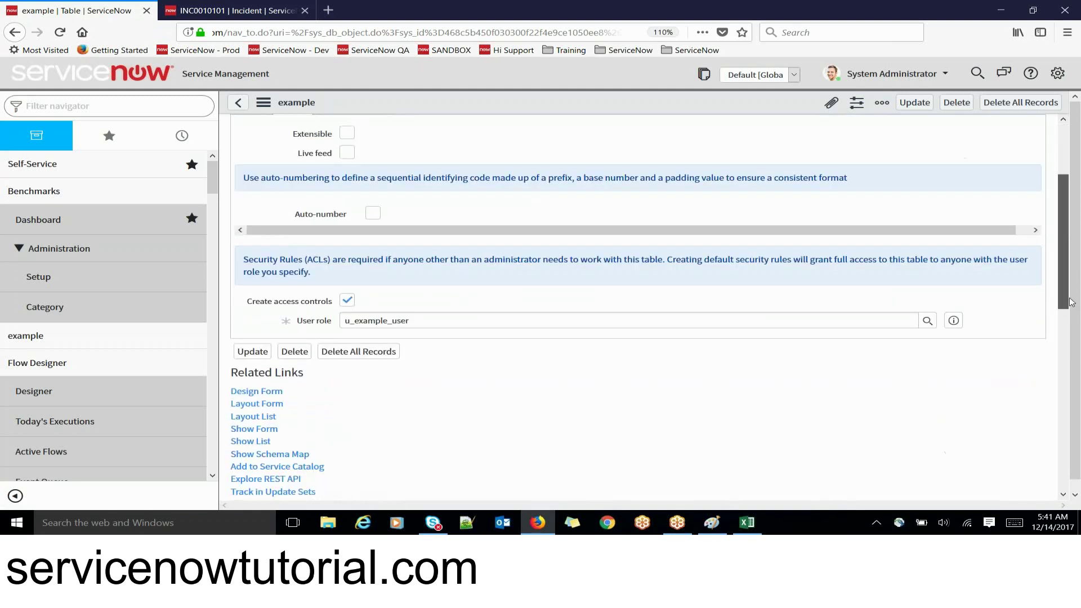
pyautogui.scroll(4, 1063, 232)
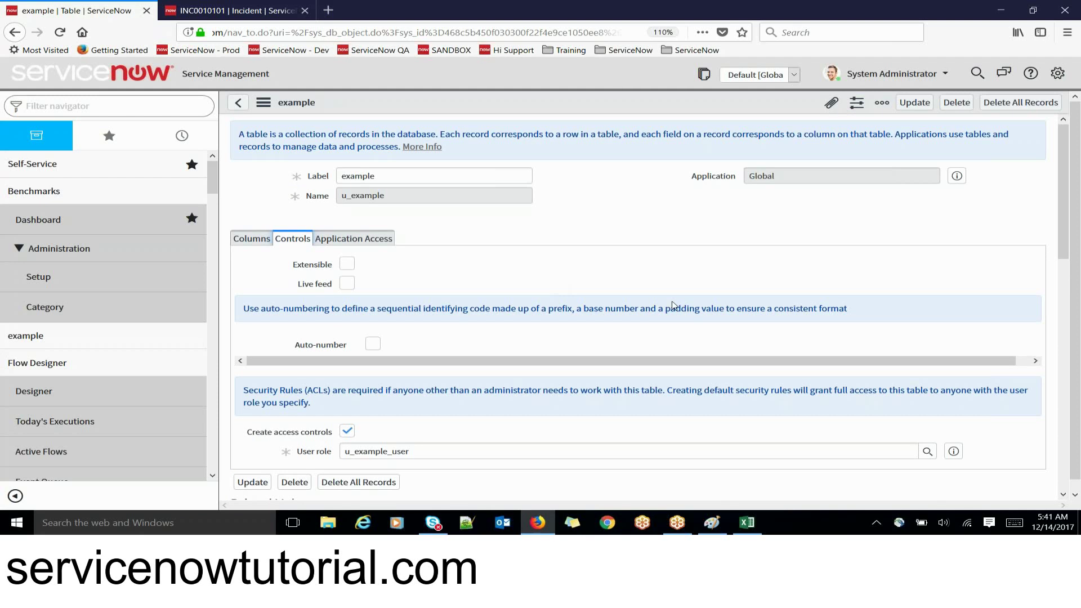
# - Try out the Extensible option in the example table's Controls settings
pyautogui.click(347, 266)
pyautogui.click(346, 266)
pyautogui.click(348, 265)
pyautogui.click(349, 268)
# - Enable Auto-number for the example table to show its Prefix, Number and Number of digits settings
pyautogui.click(372, 343)
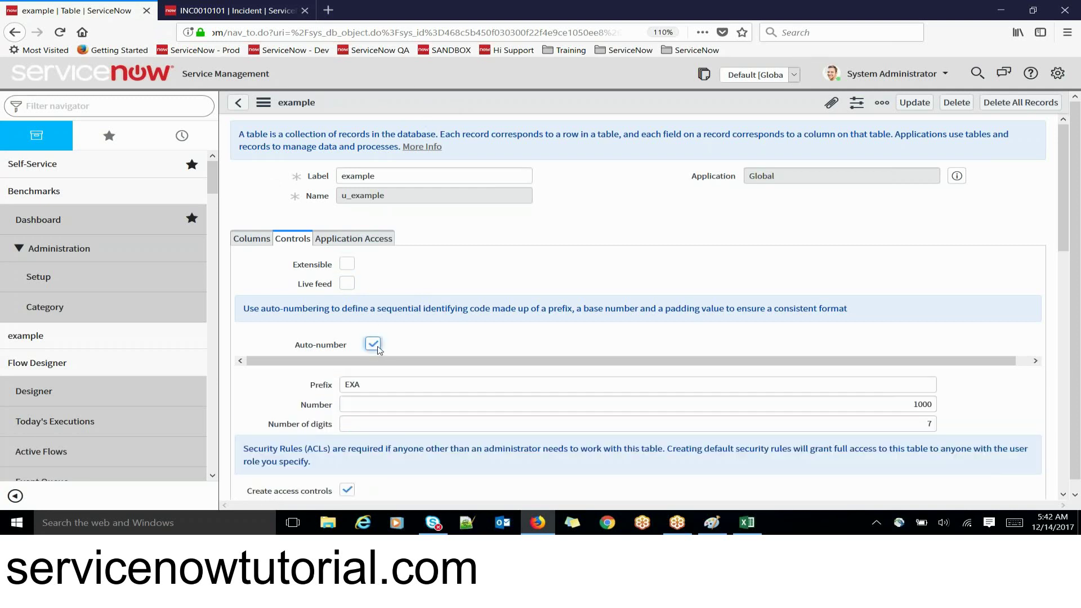
pyautogui.click(378, 349)
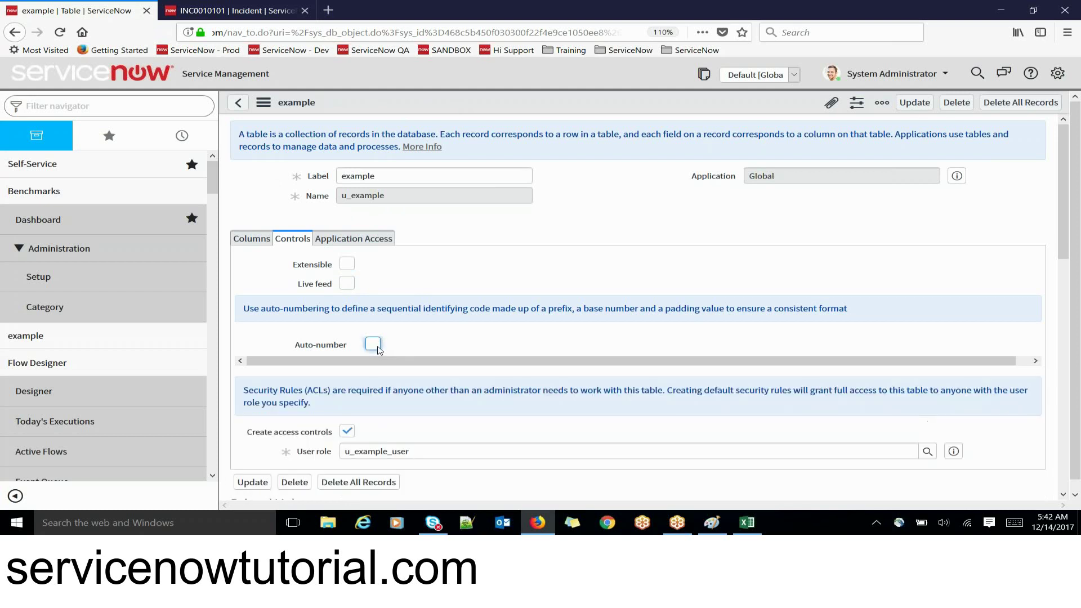
pyautogui.click(373, 345)
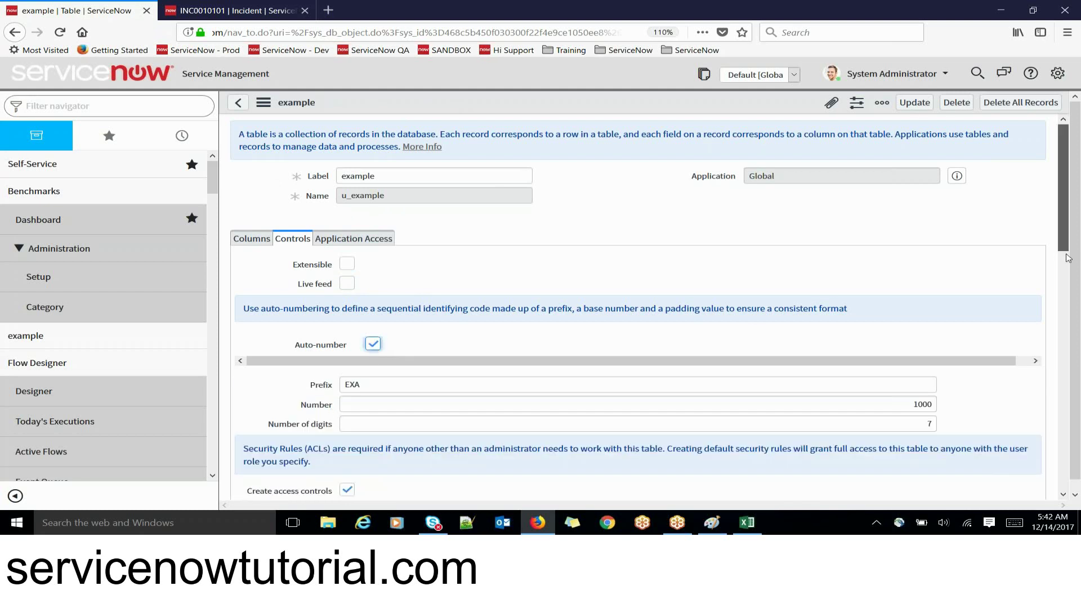
pyautogui.moveTo(1068, 257); pyautogui.dragTo(1069, 275)
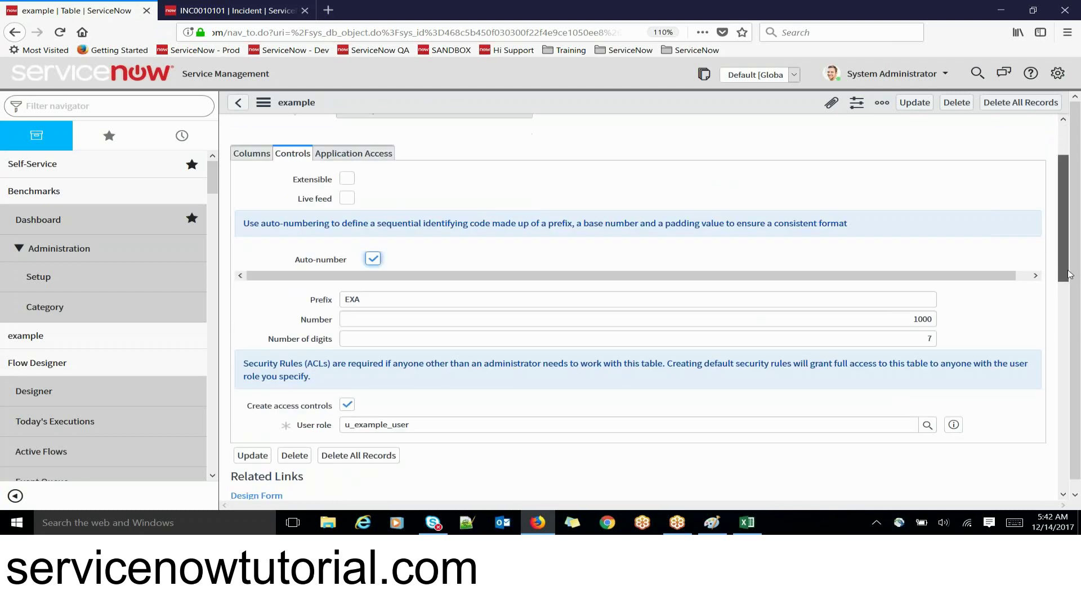
# - Compare the Number field of the open new incident record with the example table's auto-number settings
pyautogui.click(234, 11)
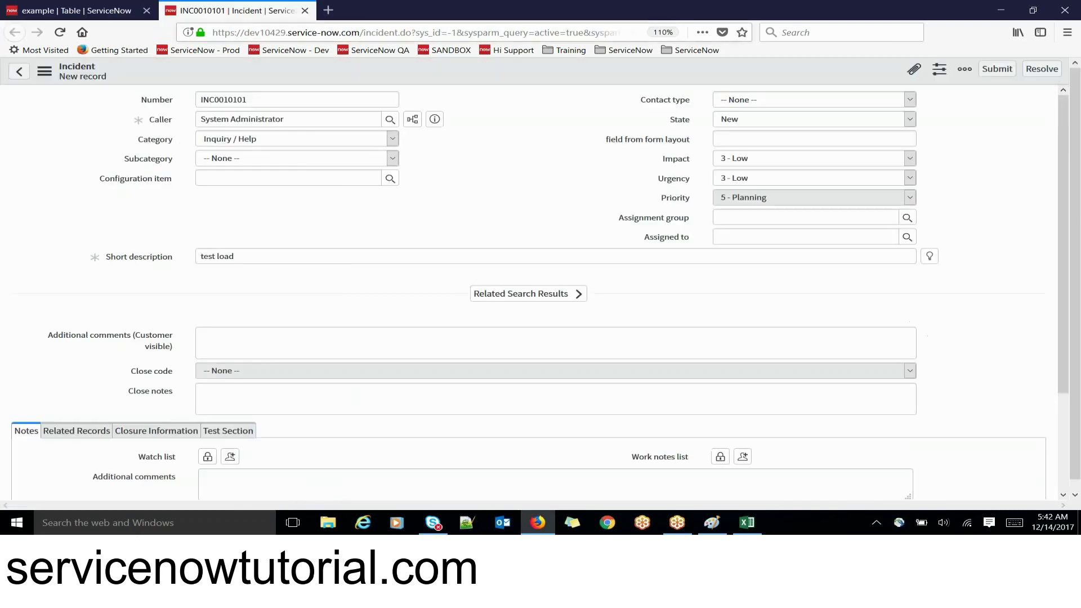
pyautogui.doubleClick(262, 99)
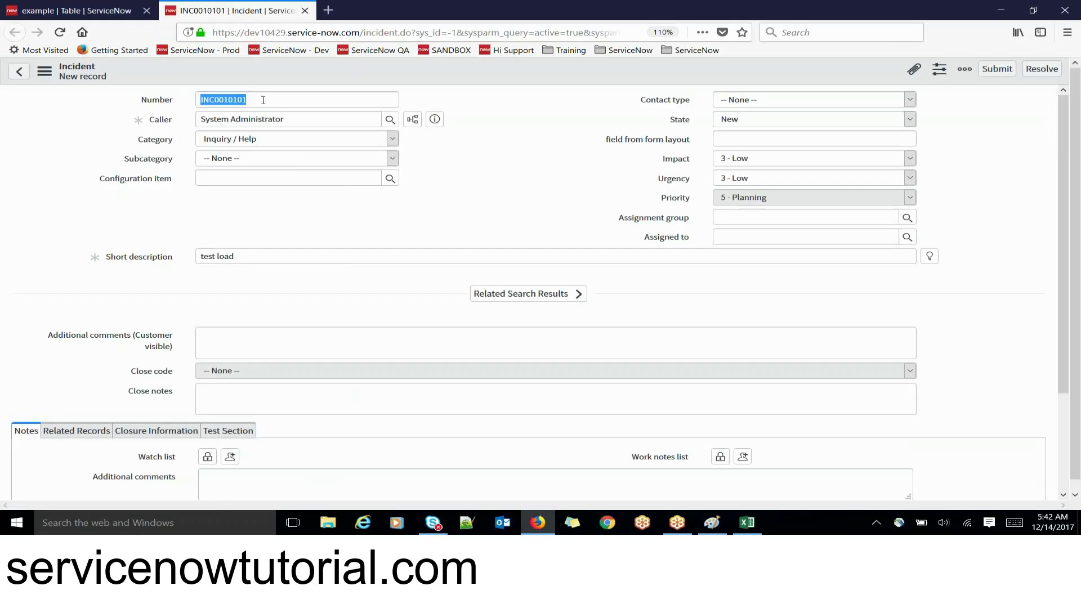
pyautogui.click(223, 101)
pyautogui.doubleClick(222, 100)
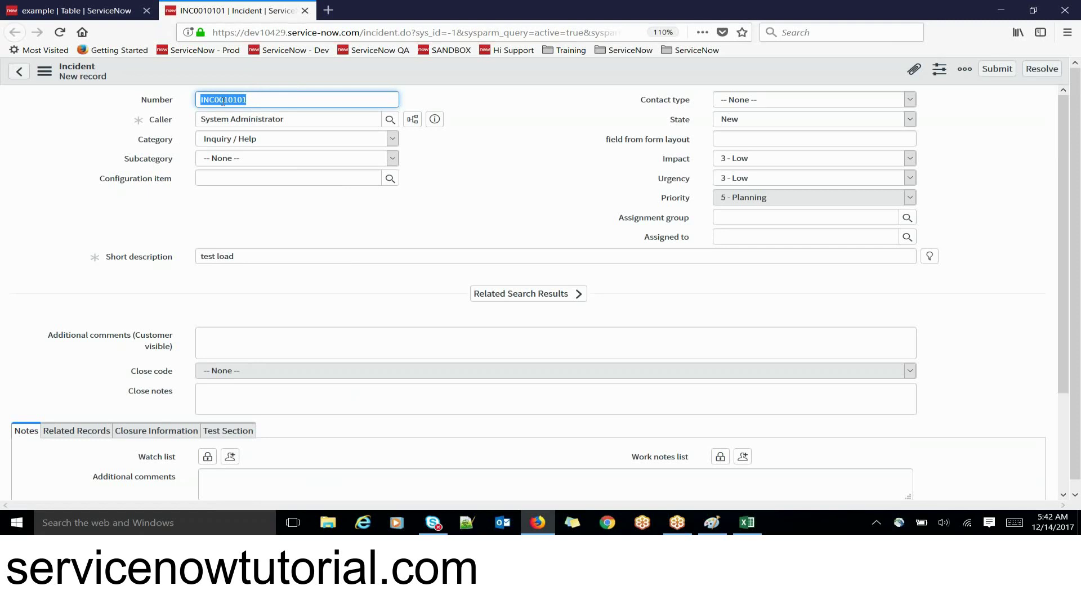
pyautogui.click(113, 12)
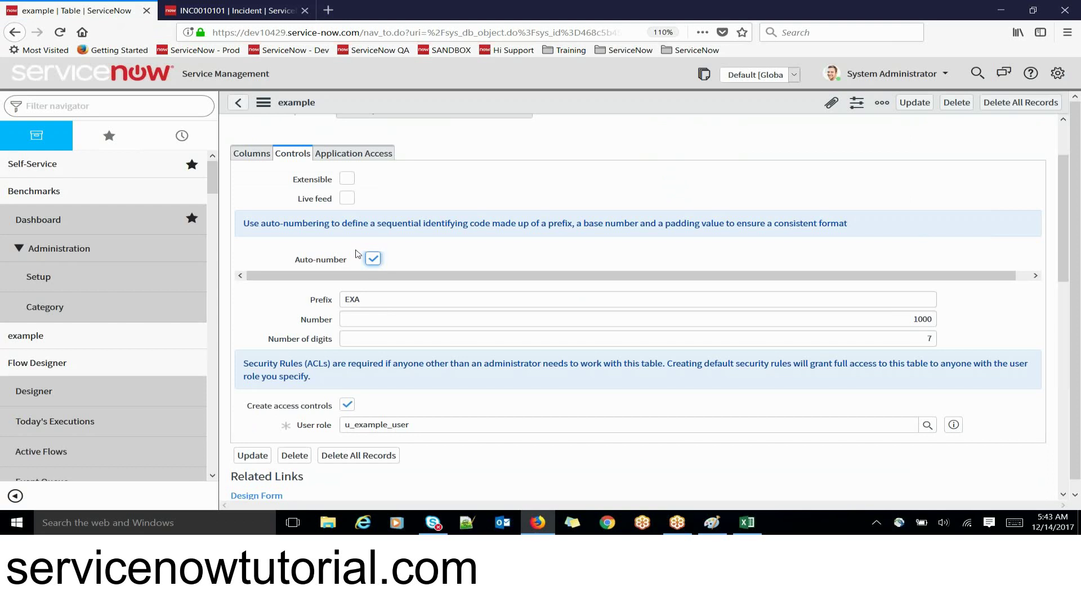
pyautogui.click(211, 13)
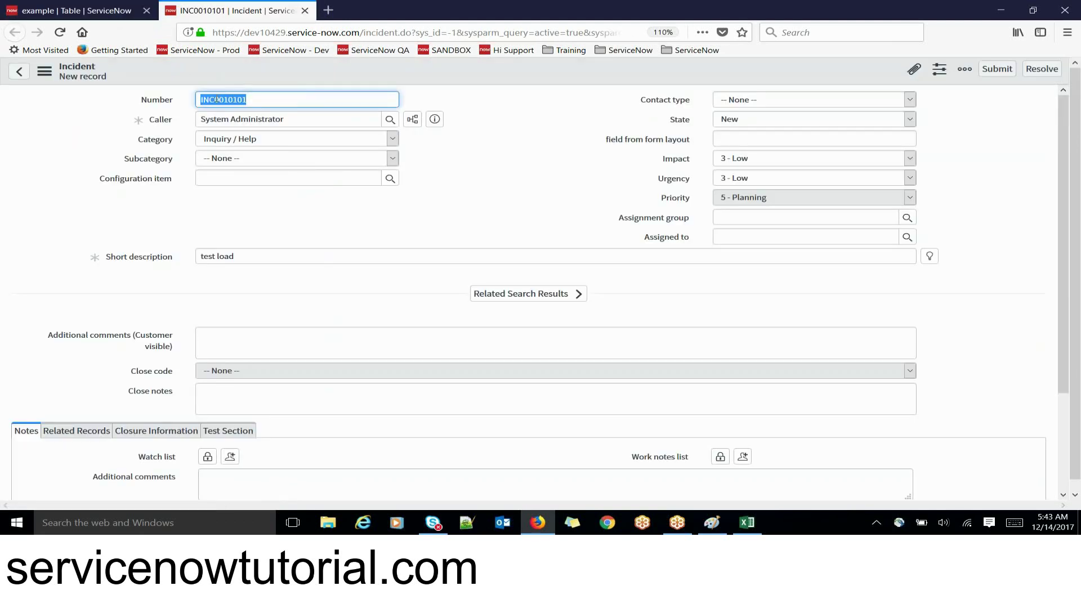
pyautogui.click(107, 12)
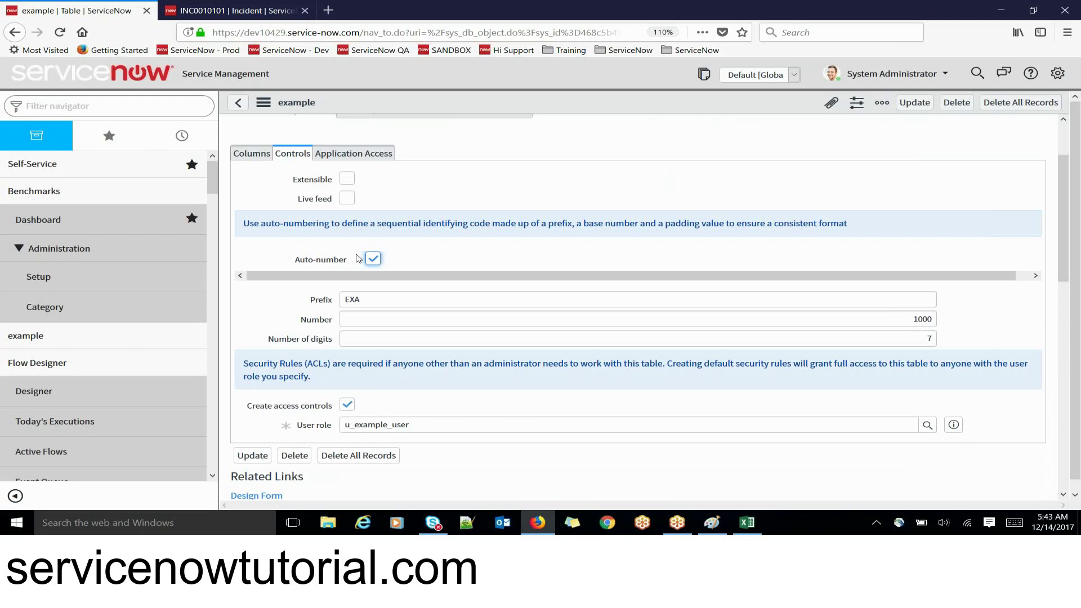
# - Highlight the auto-number Prefix value "EXA" to examine it
pyautogui.doubleClick(358, 300)
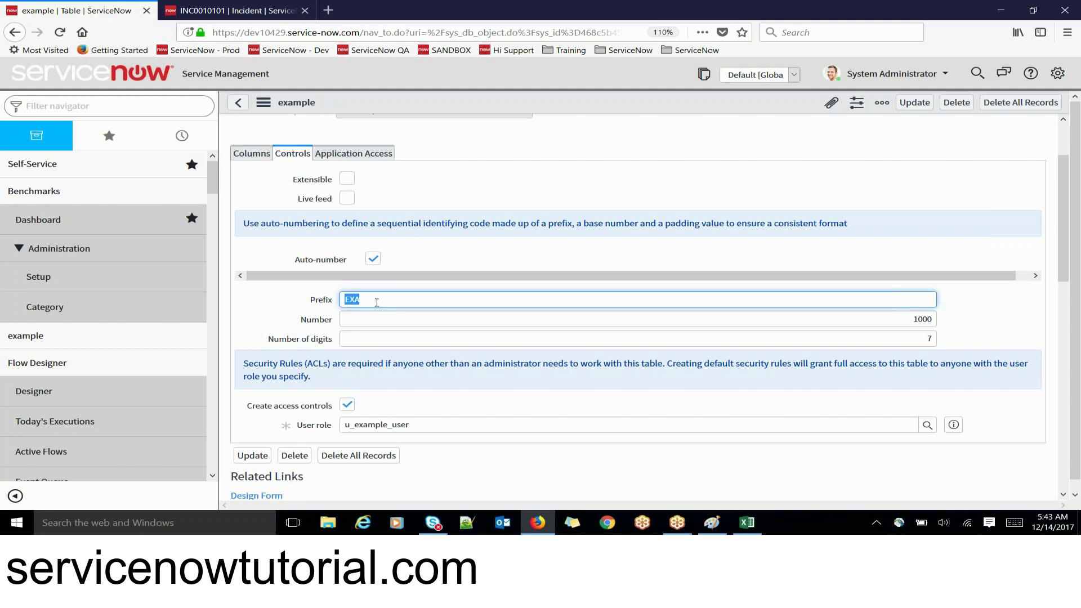
pyautogui.doubleClick(377, 302)
pyautogui.click(377, 303)
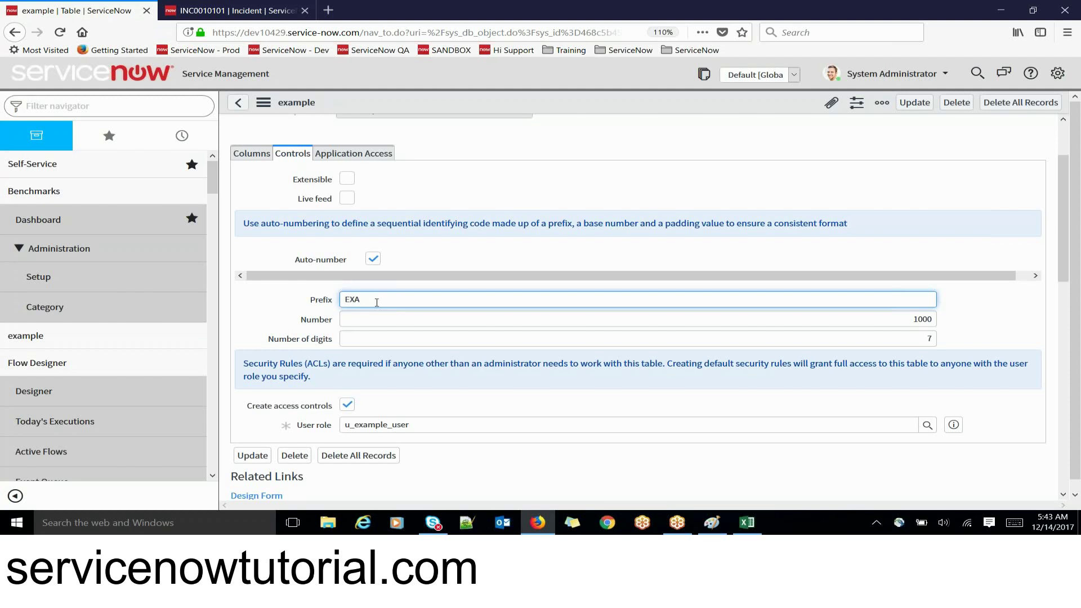
# - Compare the prefix in the new incident's Number field with the example table's auto-number Prefix
pyautogui.click(238, 15)
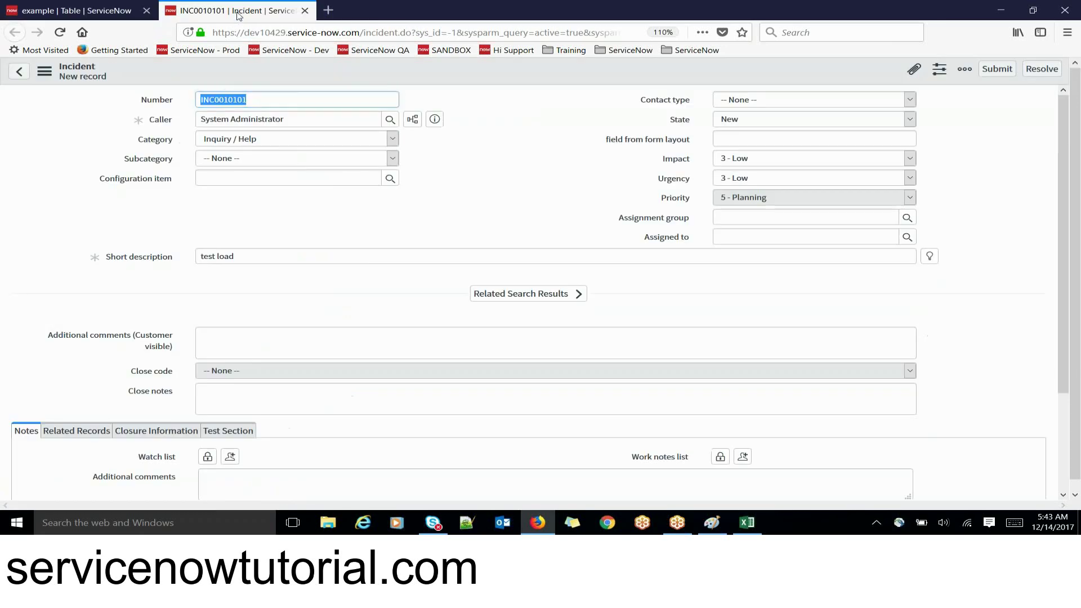
pyautogui.click(215, 101)
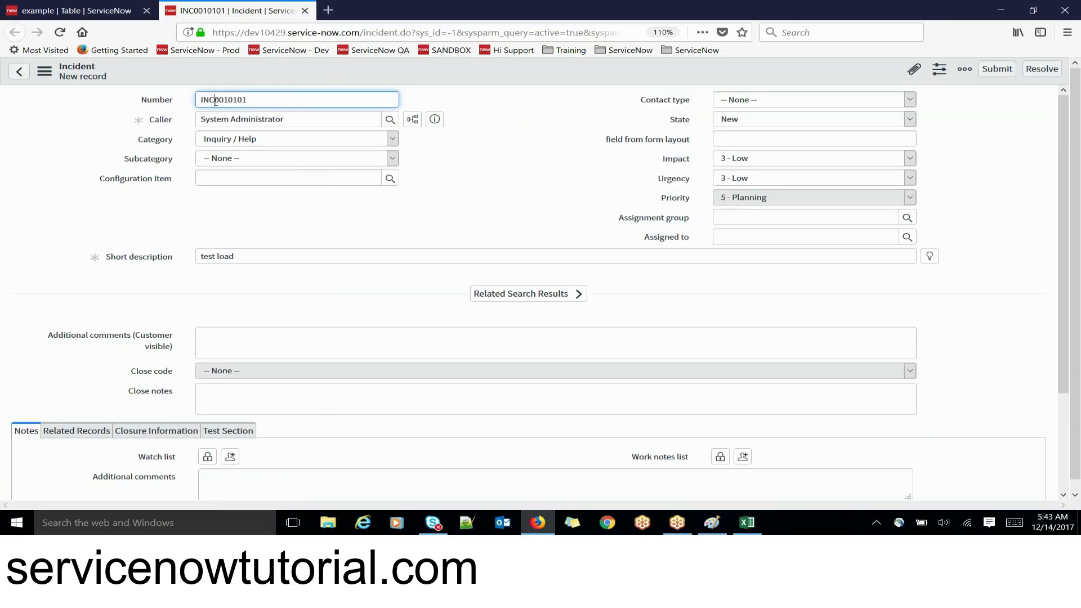
pyautogui.moveTo(215, 102); pyautogui.dragTo(201, 100)
pyautogui.doubleClick(228, 100)
pyautogui.click(106, 17)
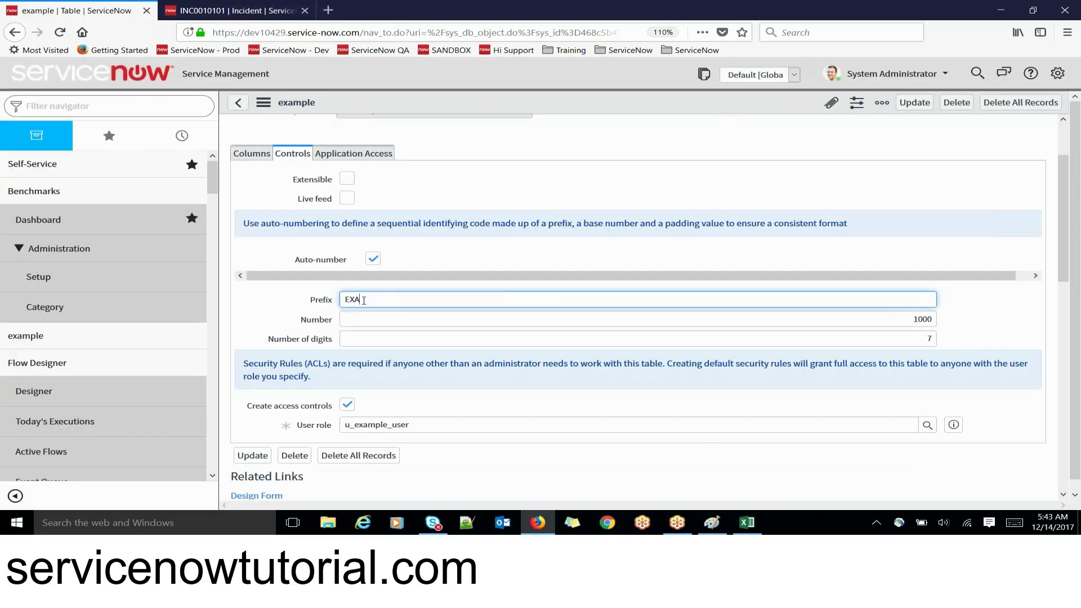
pyautogui.moveTo(364, 300); pyautogui.dragTo(340, 300)
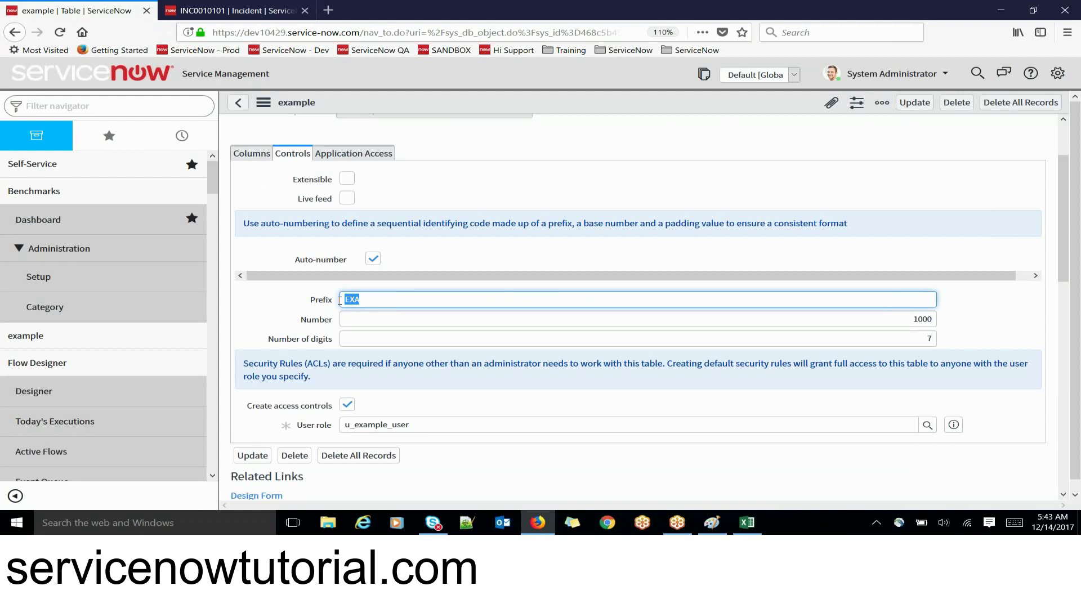
# - Examine the example table's auto-number Number and Number of digits settings
pyautogui.click(363, 325)
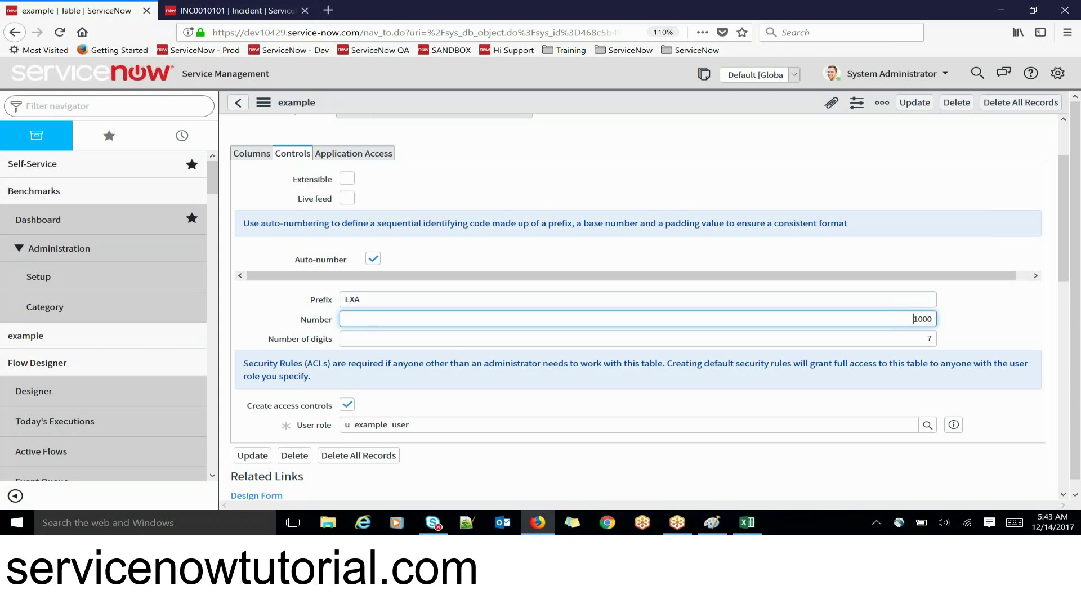
pyautogui.doubleClick(758, 322)
pyautogui.press('Tab')
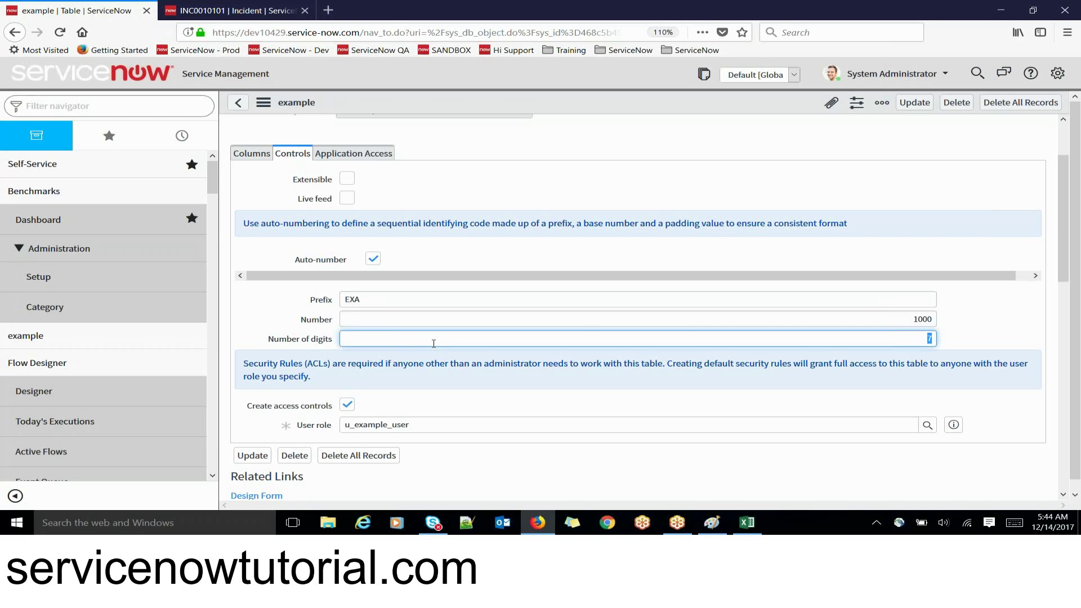
pyautogui.click(433, 343)
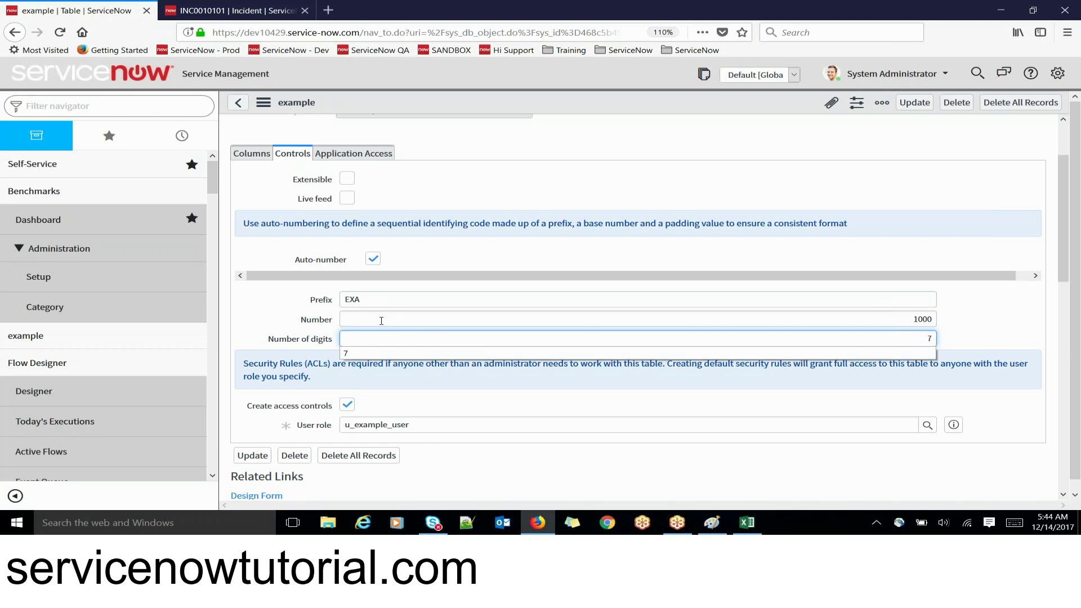
pyautogui.click(288, 305)
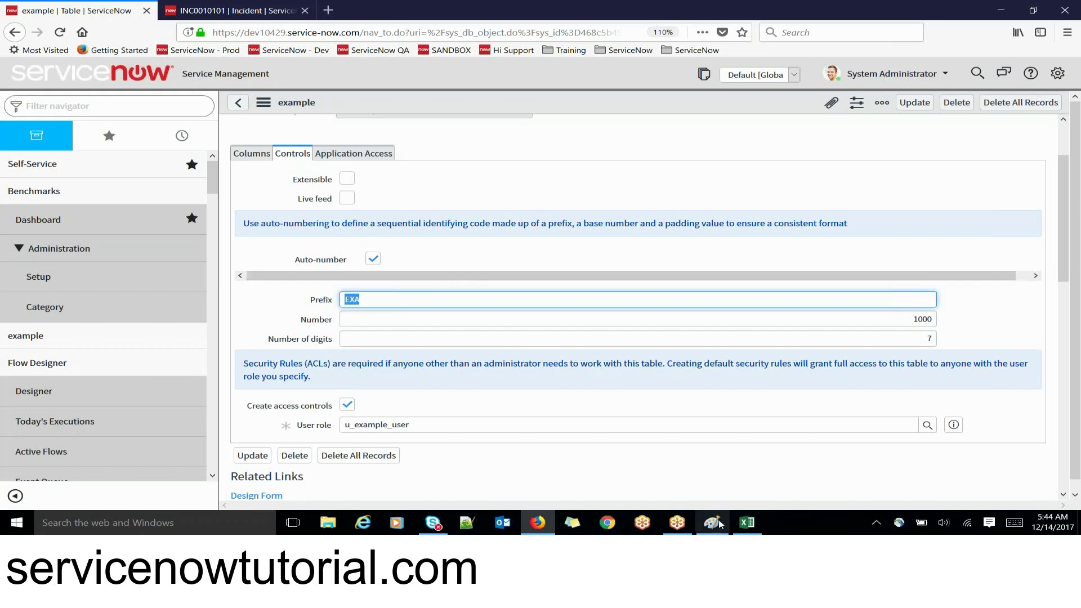
# - Add the note "sys_number" below the 32-character ID in Paint, and return to the example table in Firefox
pyautogui.moveTo(712, 522)
pyautogui.click(721, 473)
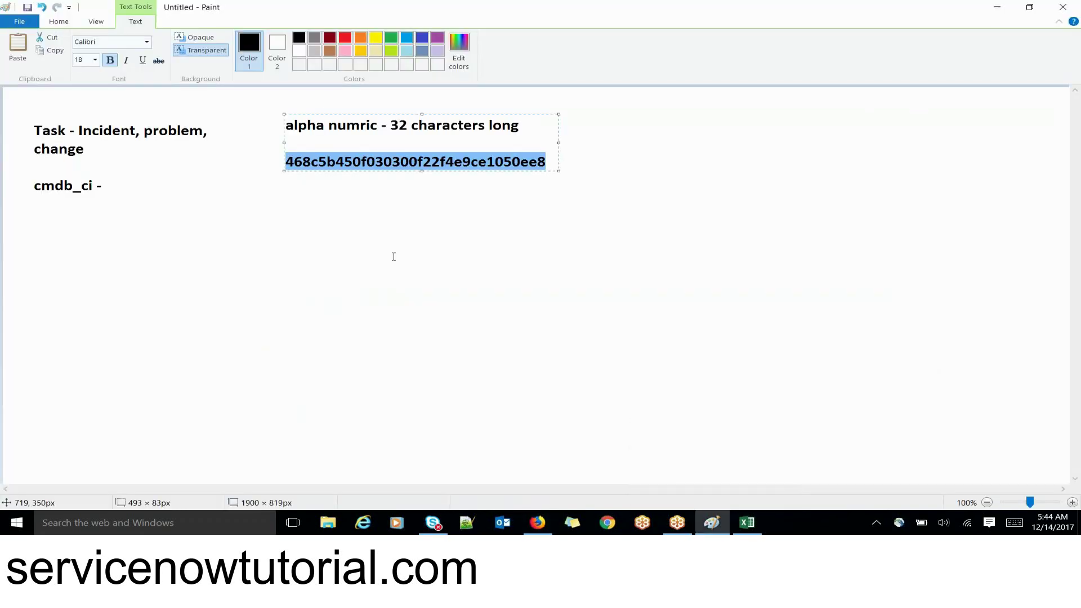
pyautogui.moveTo(352, 245); pyautogui.dragTo(350, 241)
pyautogui.write('s')
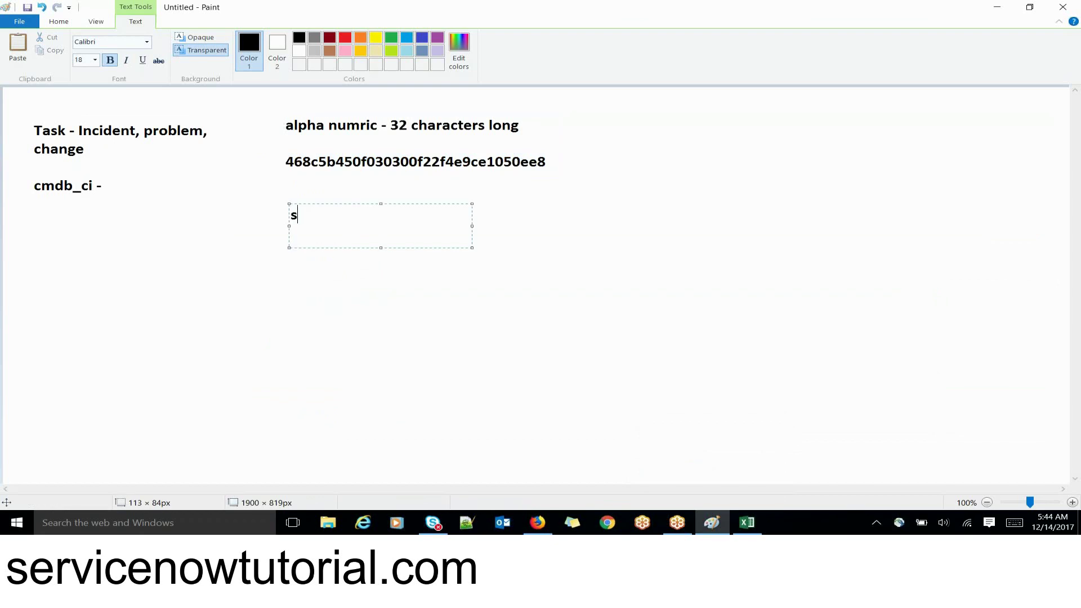
pyautogui.write('ys_number')
pyautogui.hotkey('alt', 'Tab')
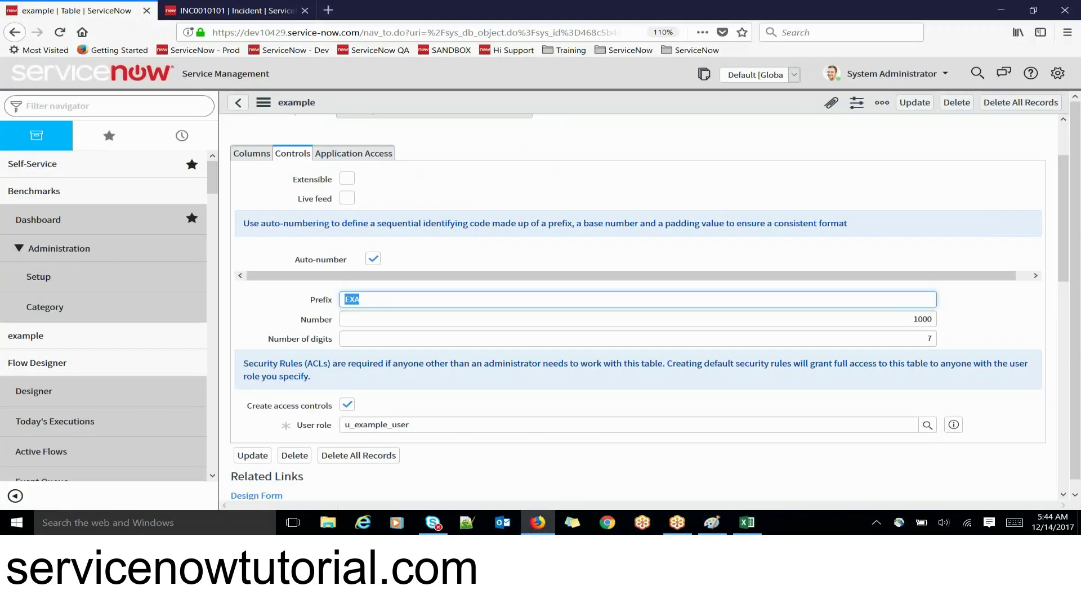
# - Review the example table's Number and Prefix settings against the "sys_number" note in Paint
pyautogui.click(411, 318)
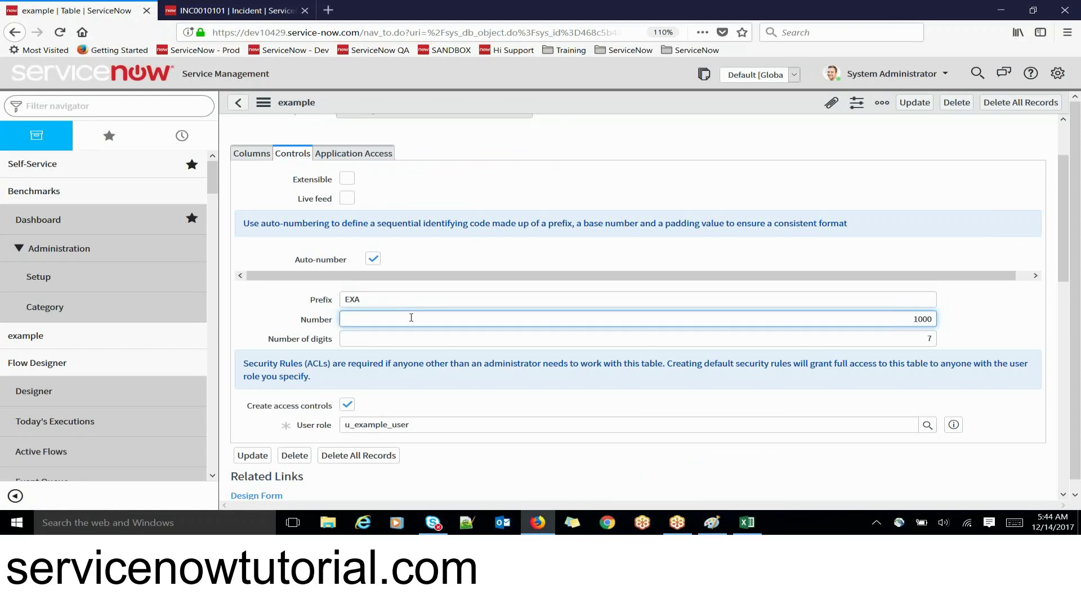
pyautogui.doubleClick(352, 299)
pyautogui.moveTo(352, 299); pyautogui.dragTo(401, 312)
pyautogui.moveTo(402, 310); pyautogui.dragTo(402, 309)
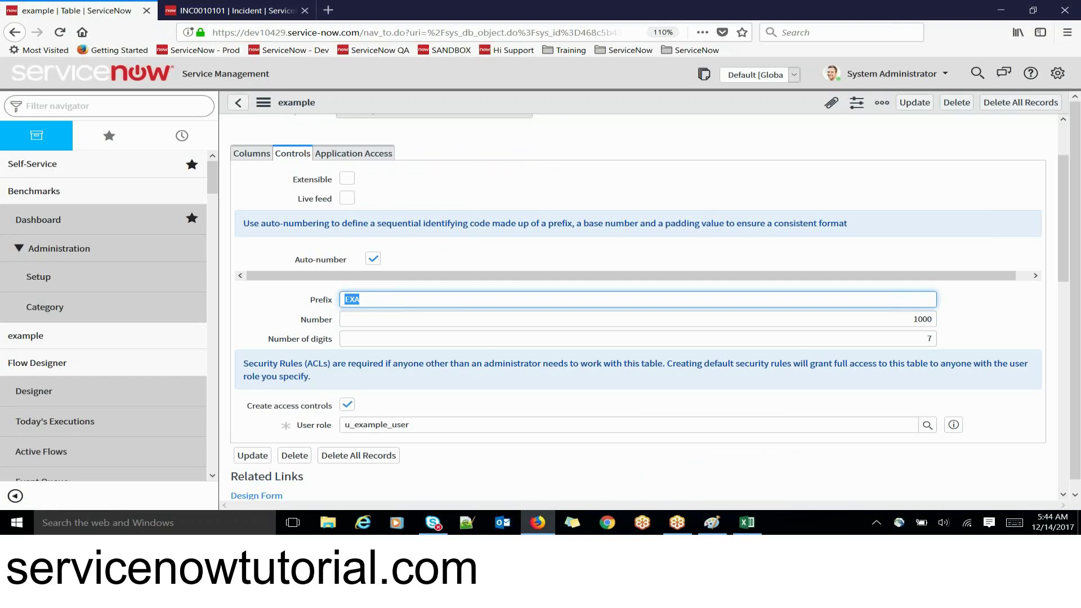
pyautogui.hotkey('alt', 'Tab')
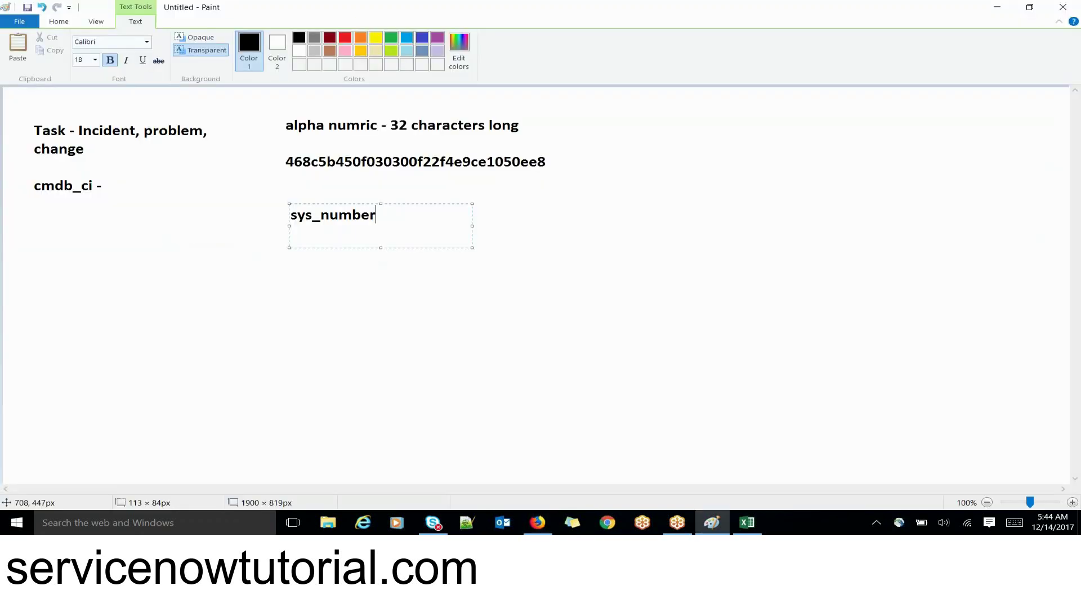
pyautogui.hotkey('alt', 'Tab')
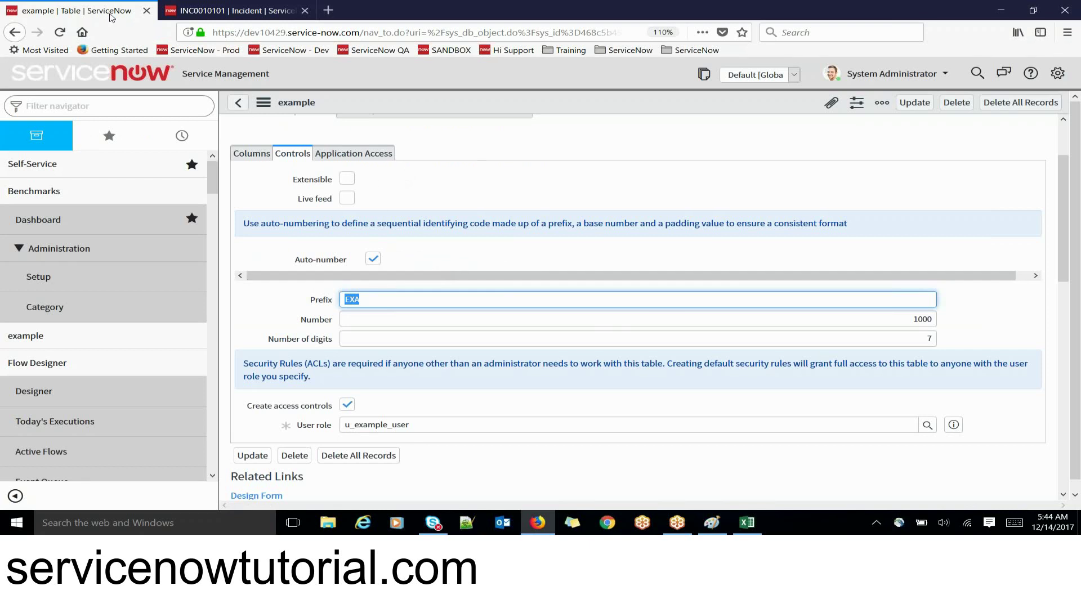
# - Filter the navigator for "number ma" and open Number Maintenance in a separate browser tab
pyautogui.click(131, 102)
pyautogui.write('n')
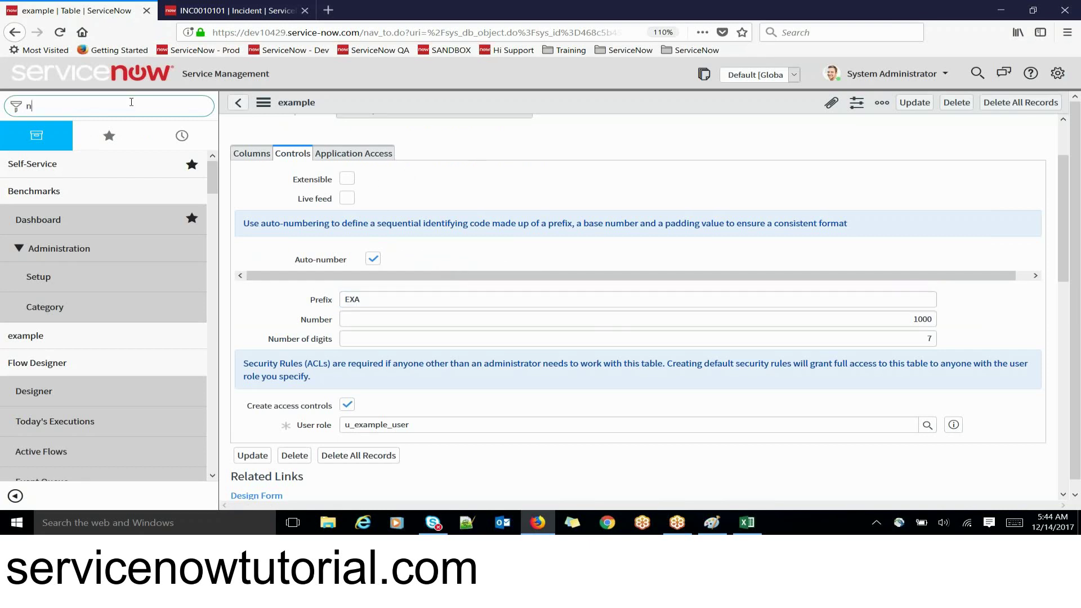
pyautogui.write('umber ma')
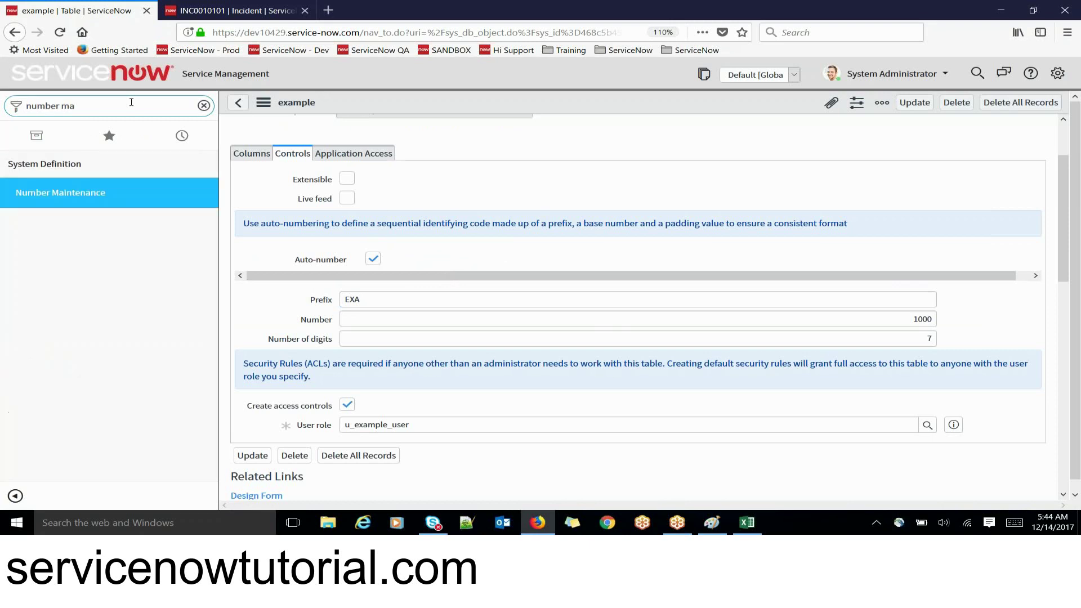
pyautogui.middleClick(84, 196)
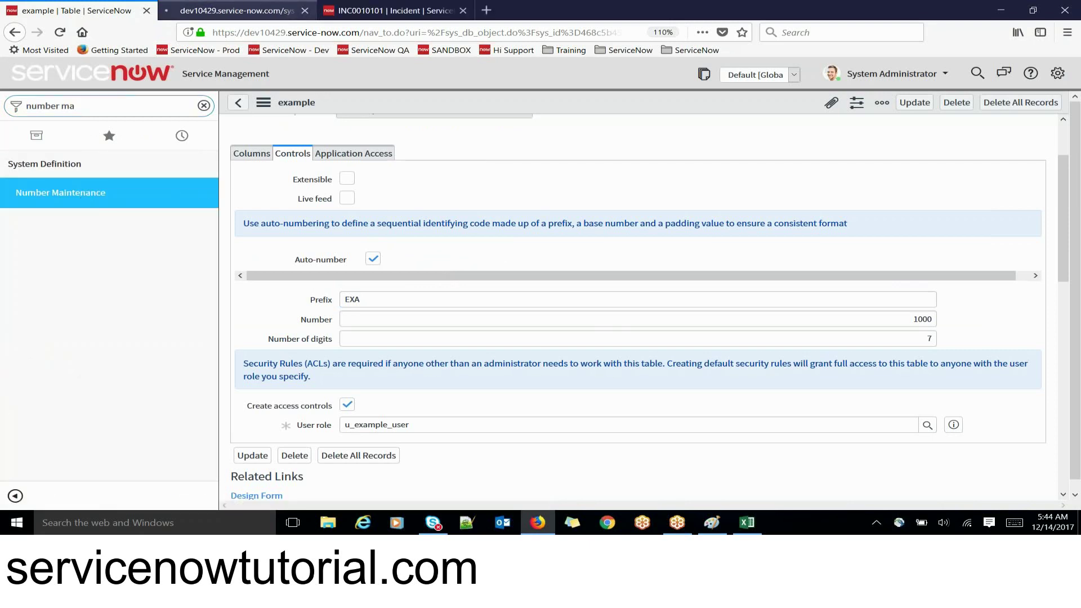
pyautogui.click(265, 11)
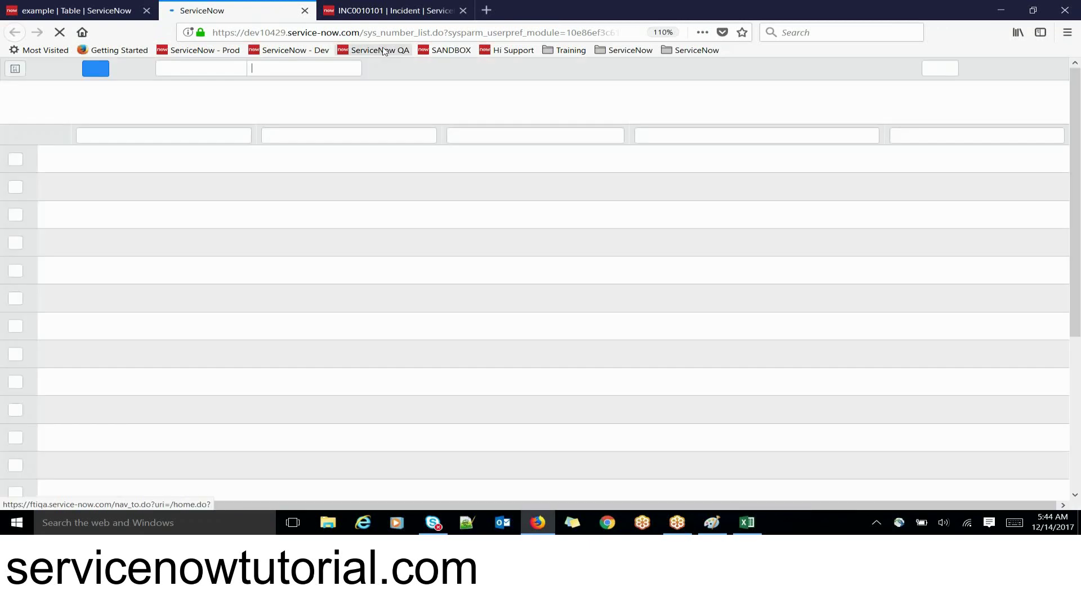
# - Highlight "sys_number" in the Numbers list's address and look through the listed table prefixes
pyautogui.moveTo(363, 32); pyautogui.dragTo(415, 32)
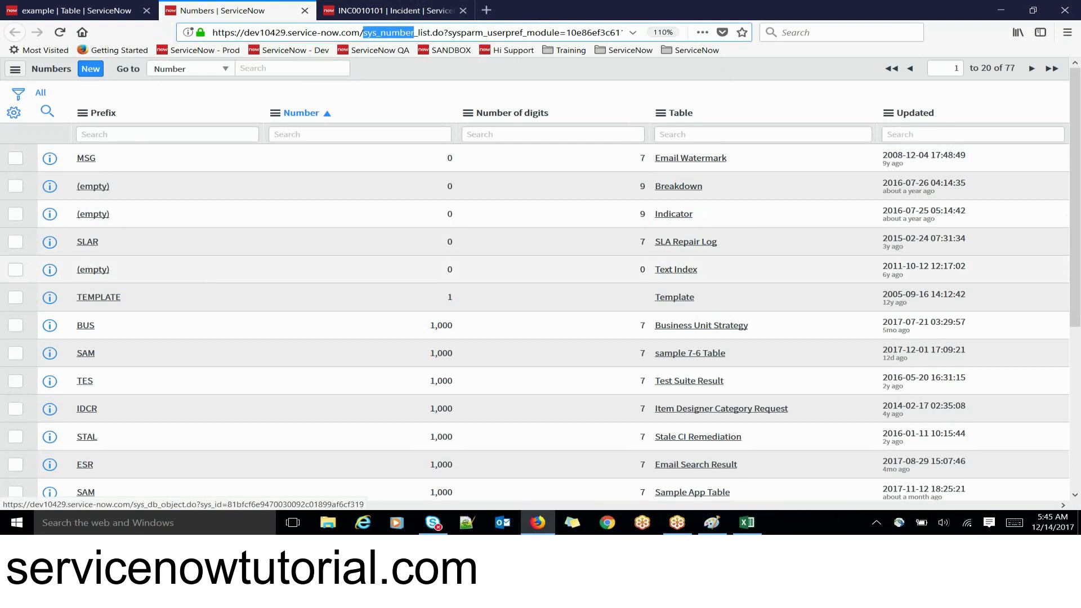
pyautogui.click(1078, 243)
pyautogui.click(1073, 313)
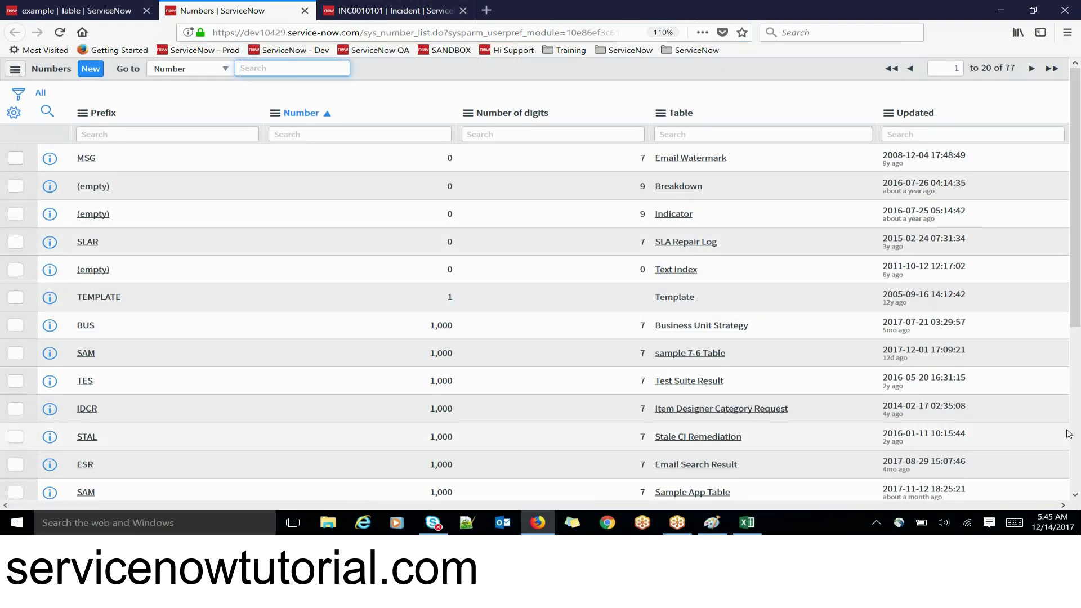
pyautogui.scroll(-5, 1076, 413)
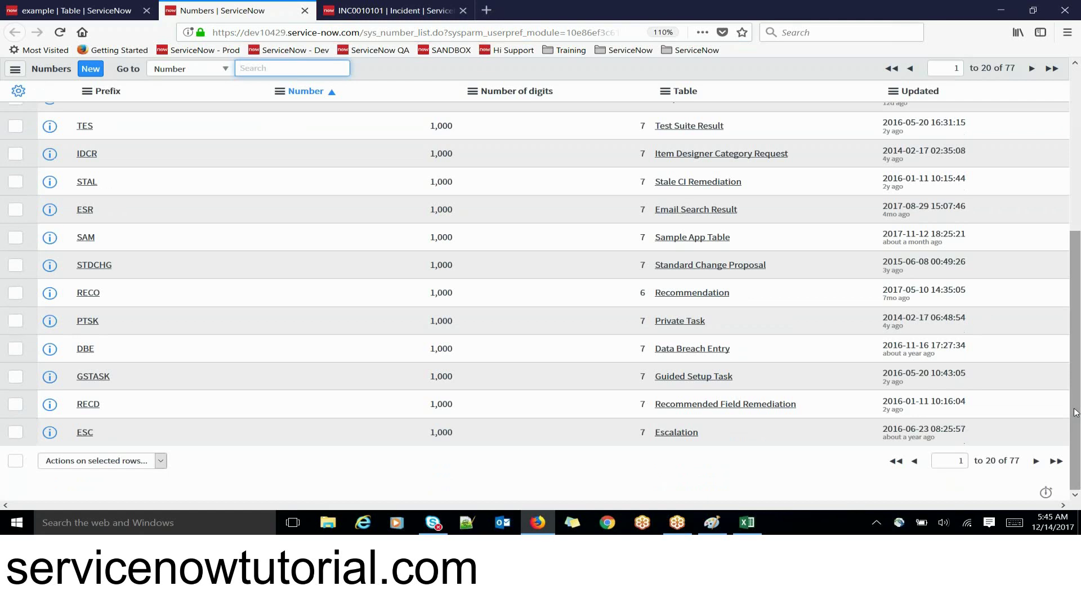
pyautogui.scroll(5, 1071, 335)
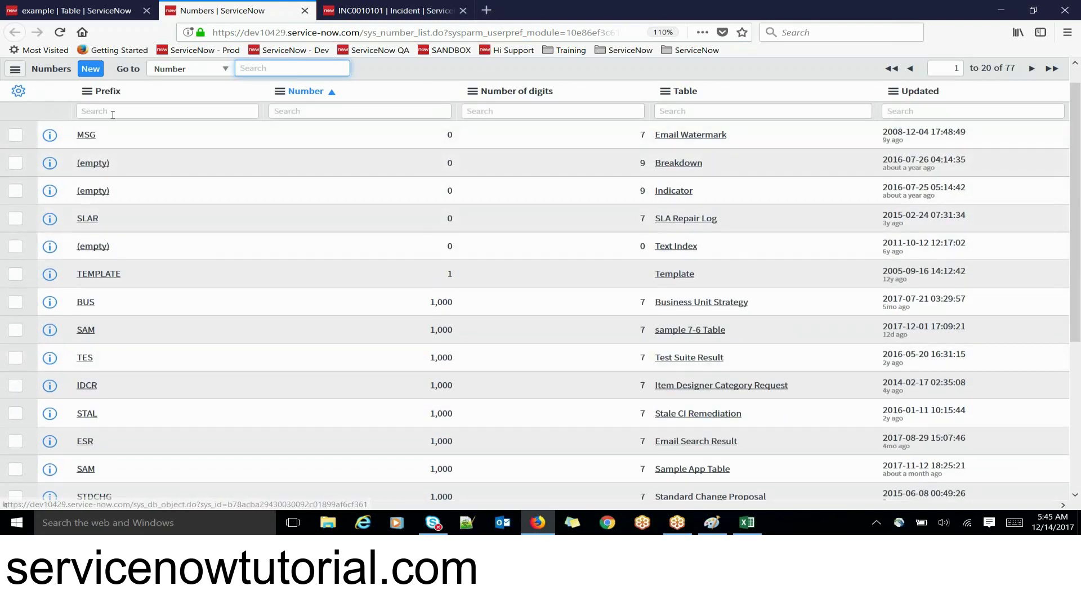
# - Open the MSG number record for Email Watermark and compare its Prefix with the incident record
pyautogui.click(87, 135)
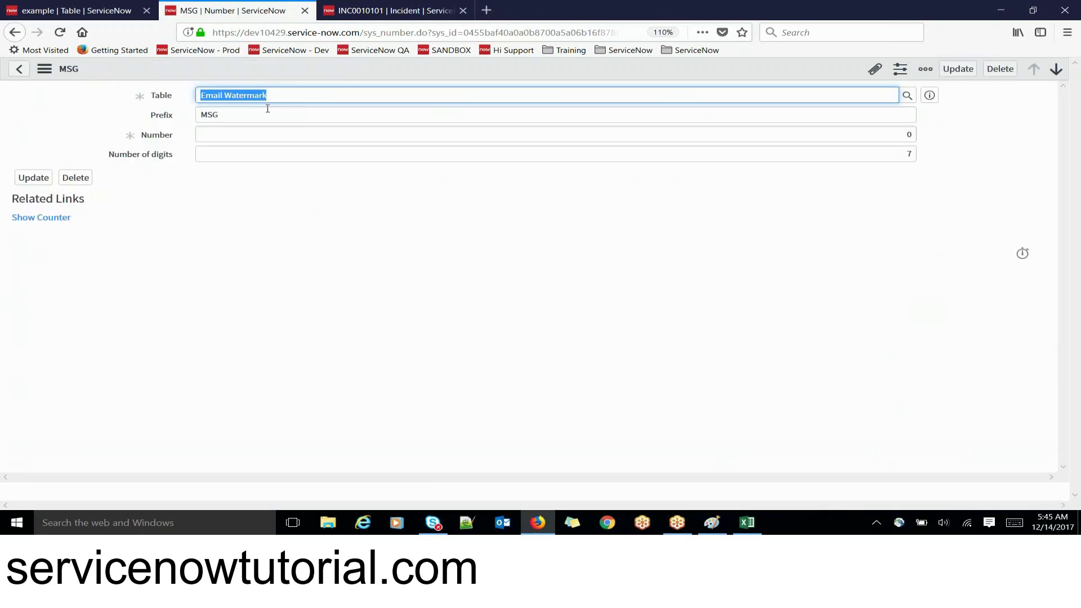
pyautogui.doubleClick(242, 113)
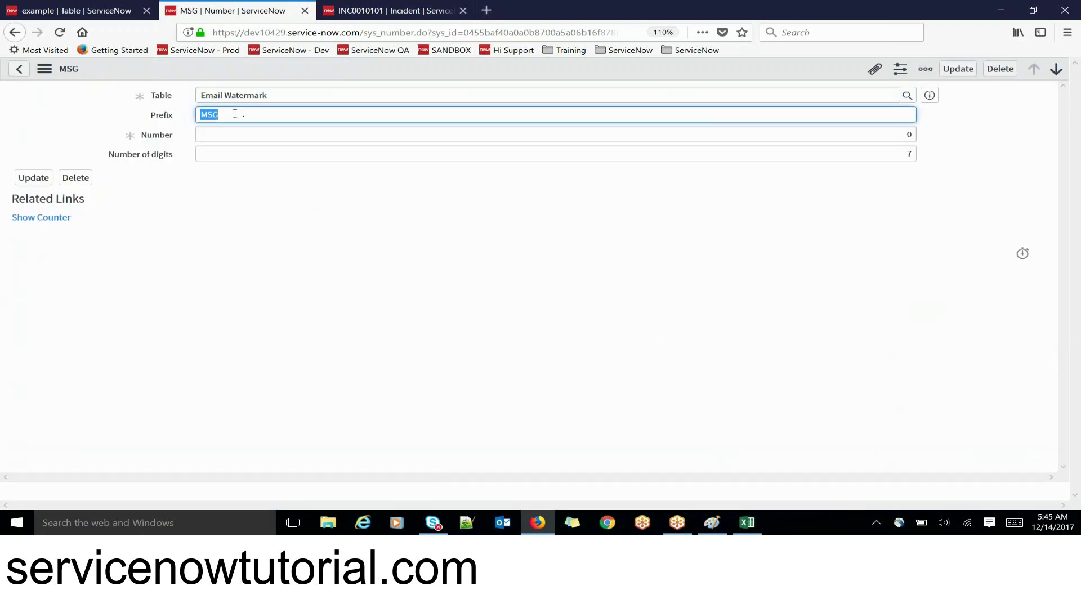
pyautogui.click(222, 114)
pyautogui.click(406, 12)
pyautogui.click(230, 11)
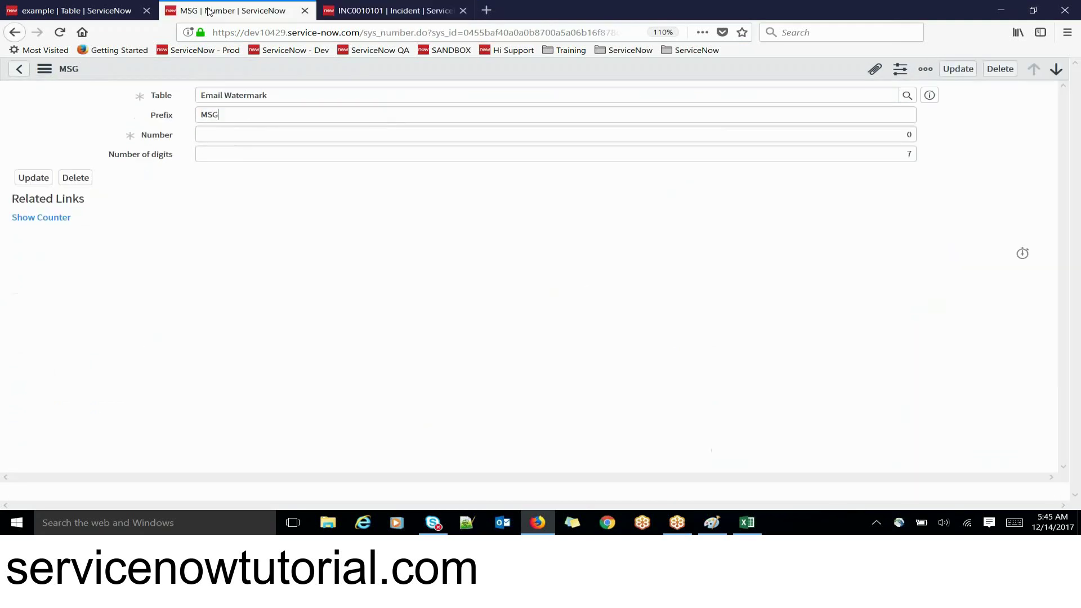
# - Return to the example table's Controls settings and examine the User role under Create access controls
pyautogui.click(78, 11)
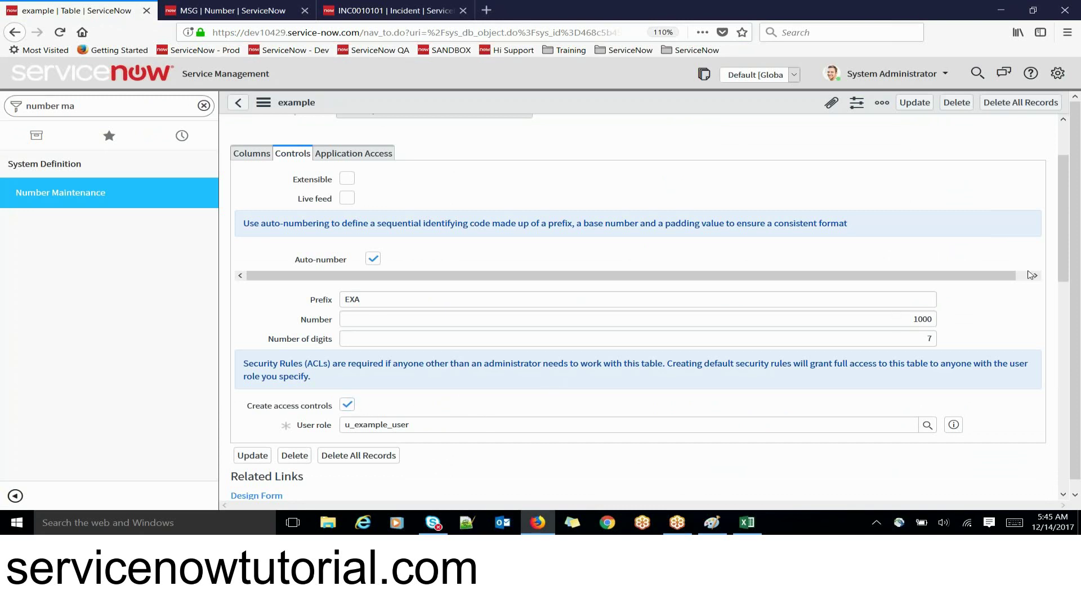
pyautogui.moveTo(1059, 259); pyautogui.dragTo(1077, 293)
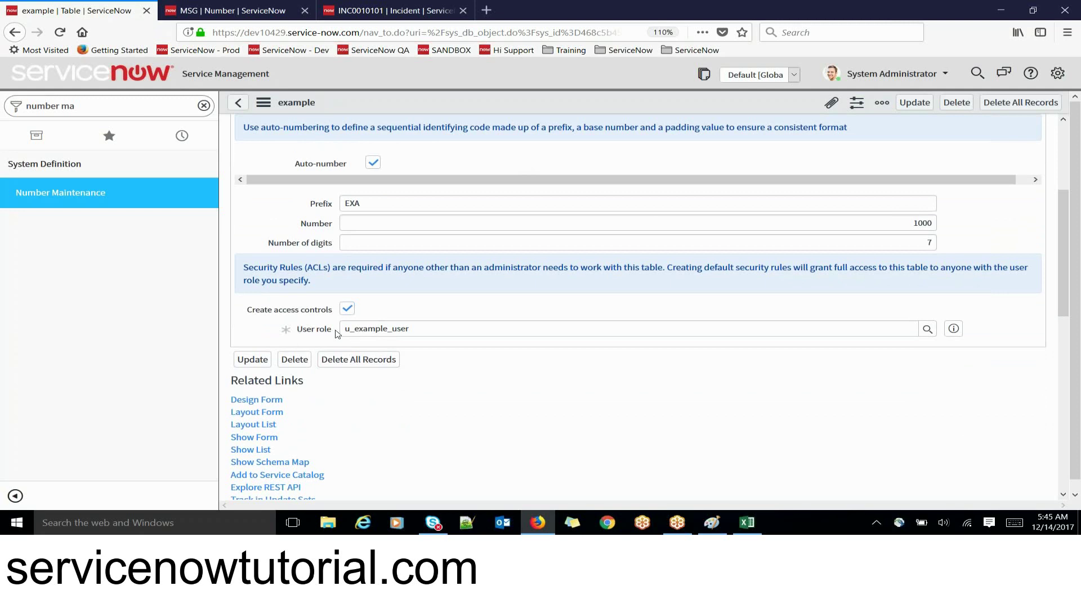
pyautogui.doubleClick(415, 327)
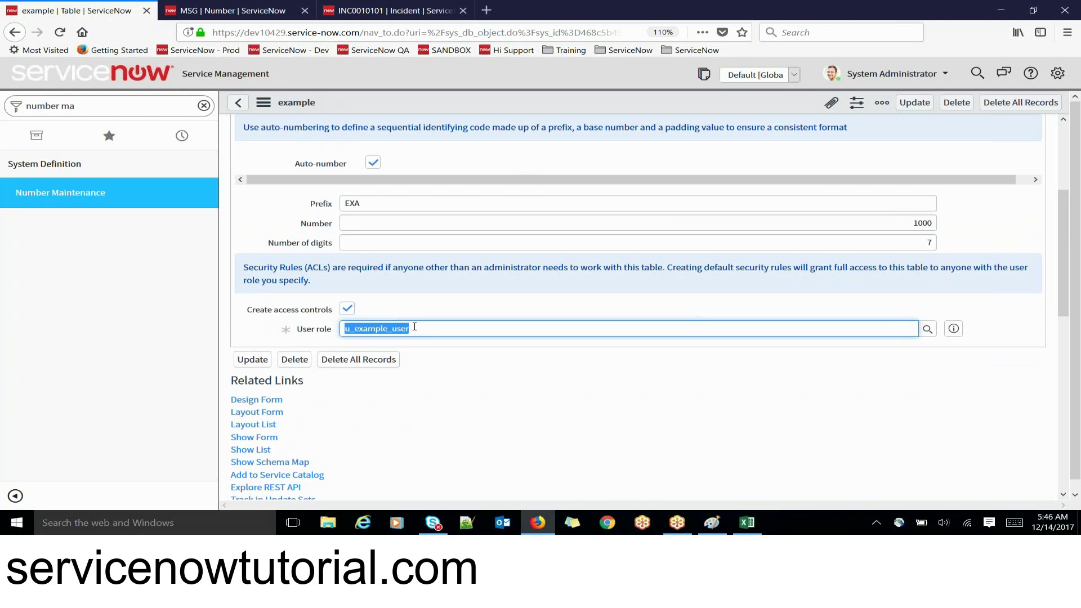
pyautogui.click(444, 313)
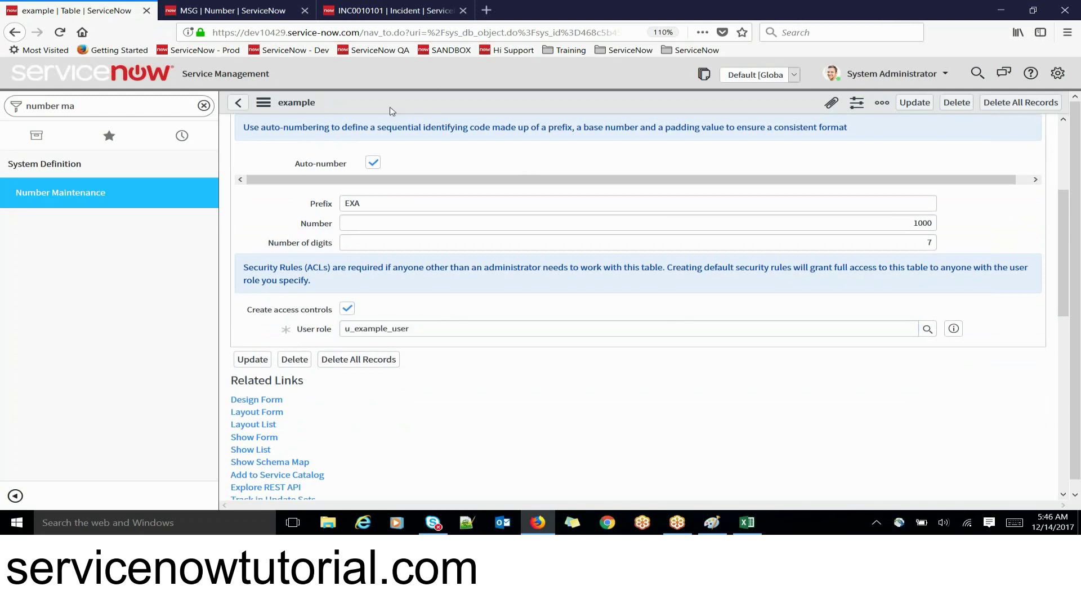
pyautogui.click(415, 328)
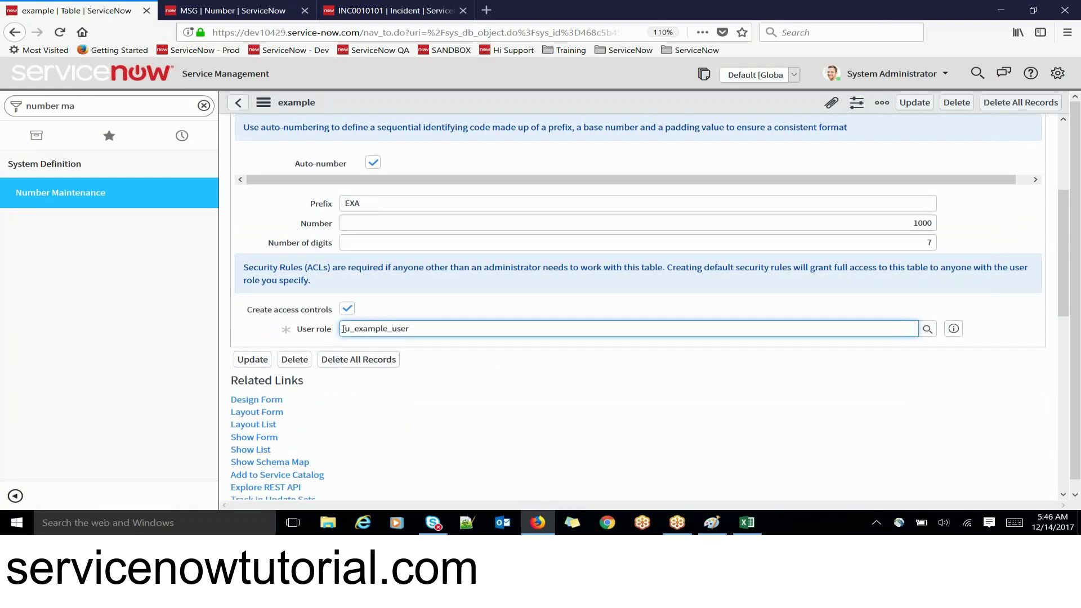
pyautogui.doubleClick(420, 332)
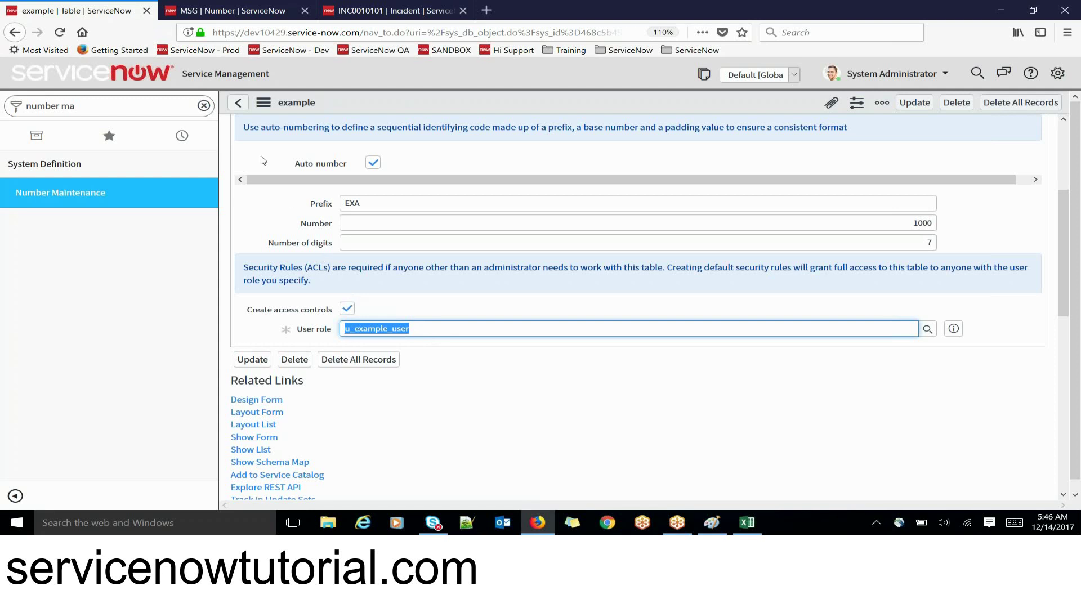
# - Clear the navigator filter and show the example table's Application Access settings
pyautogui.click(204, 107)
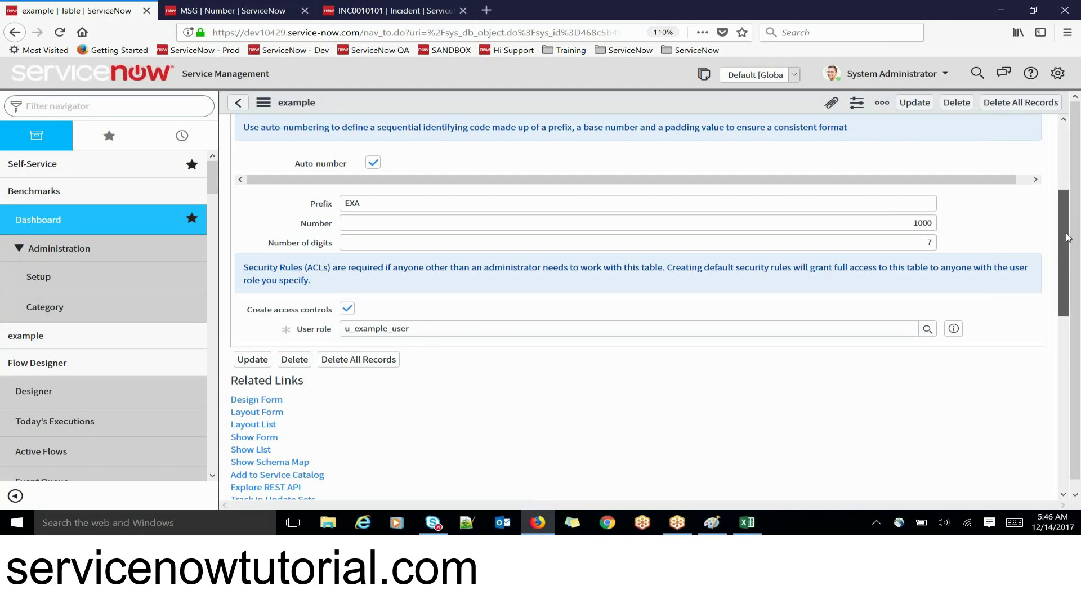
pyautogui.scroll(2, 1068, 238)
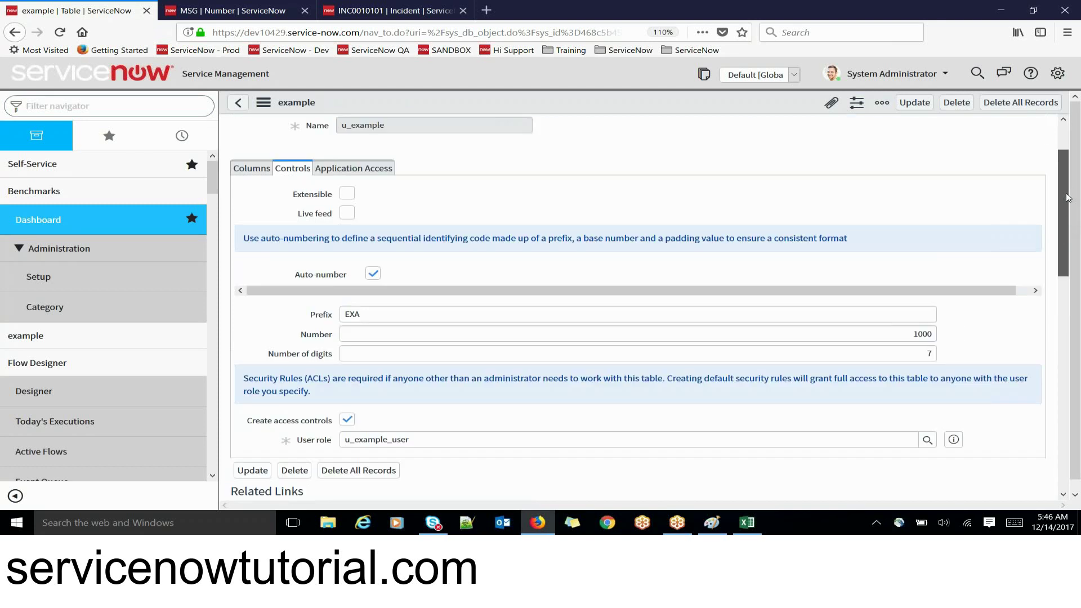
pyautogui.click(366, 175)
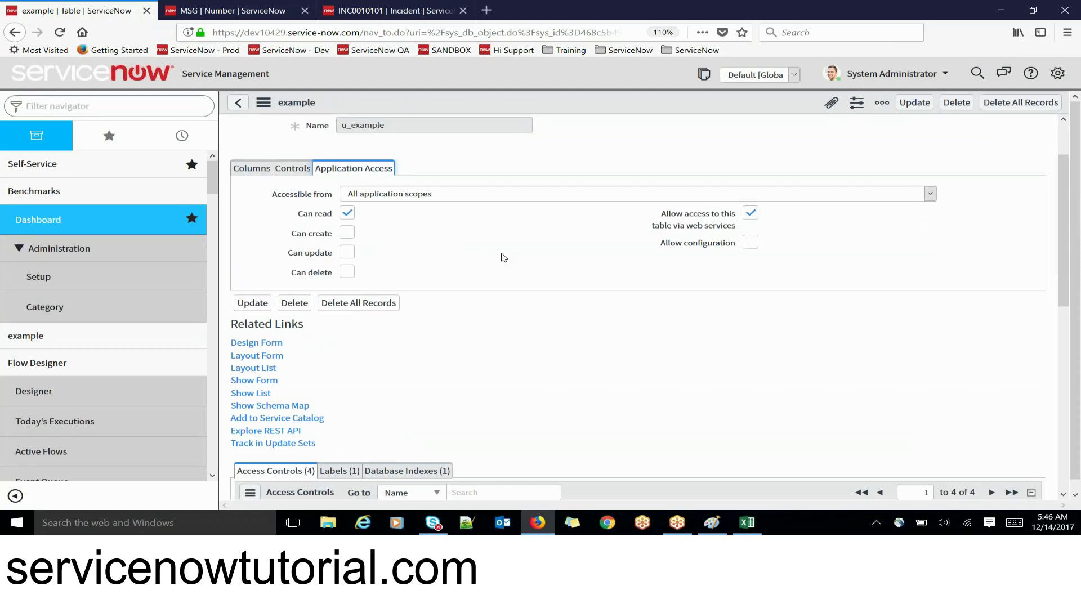
# - Check the User role on the example table's Controls settings and return to its Application Access settings
pyautogui.click(290, 175)
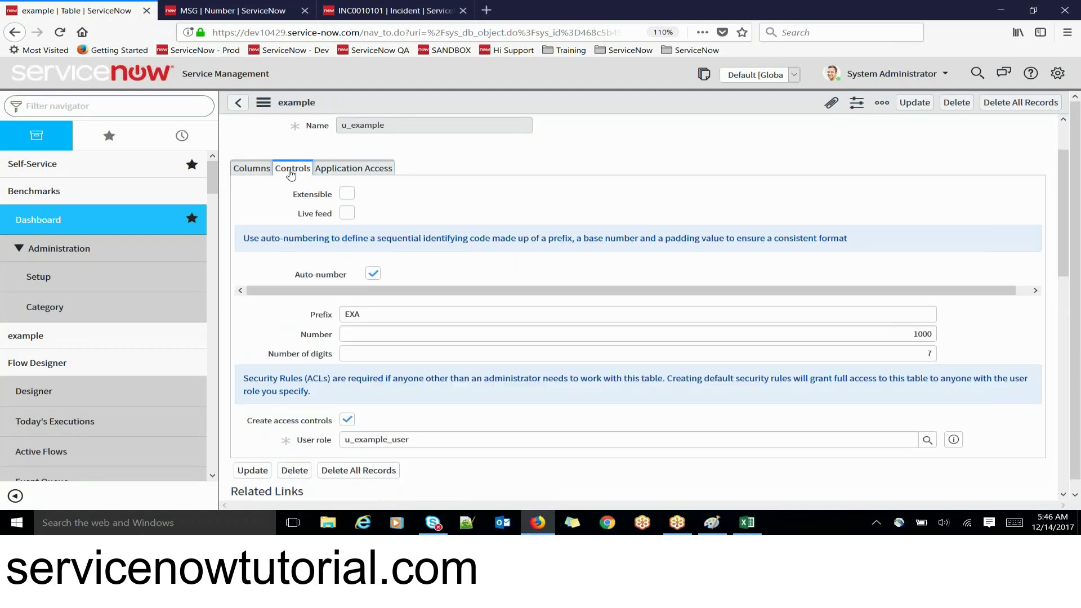
pyautogui.doubleClick(429, 441)
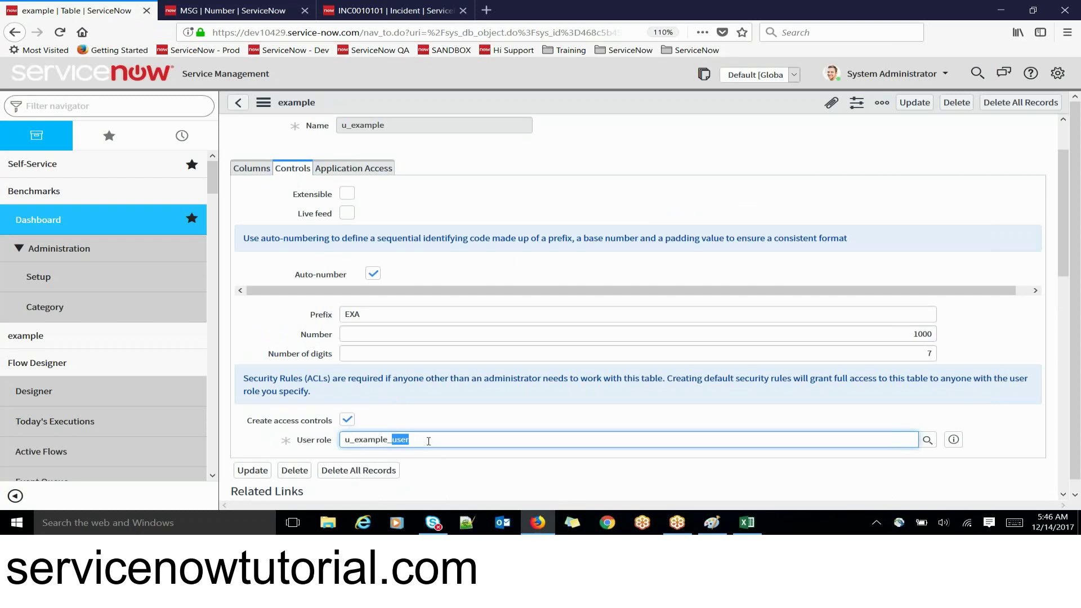
pyautogui.click(350, 170)
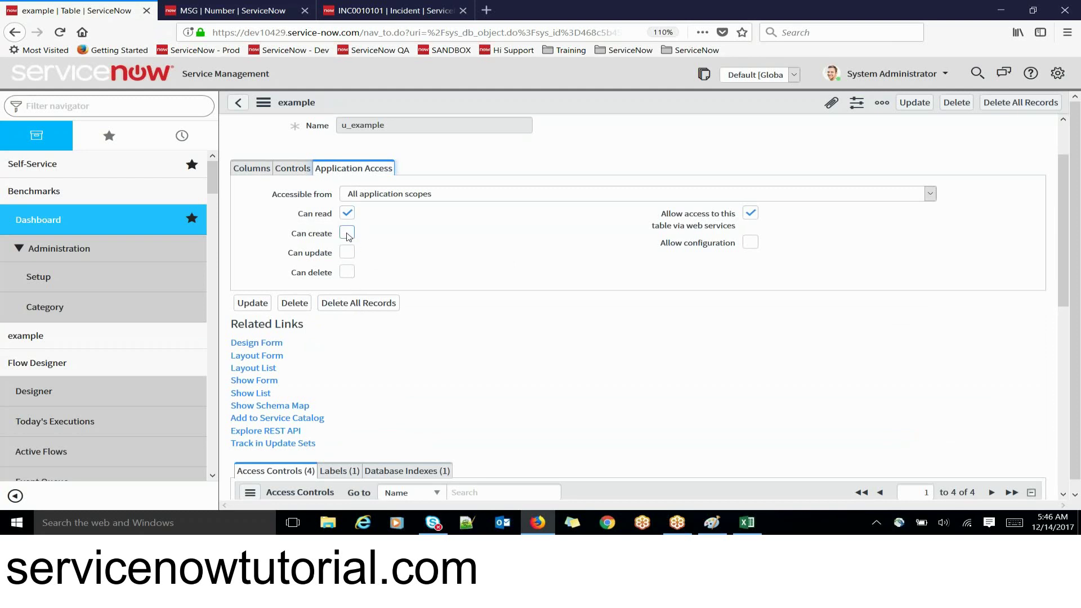
# - Enable Can create, Can update and Can delete for the example table and clear all three again
pyautogui.click(347, 234)
pyautogui.click(350, 253)
pyautogui.click(350, 274)
pyautogui.click(348, 232)
pyautogui.click(353, 254)
pyautogui.click(350, 272)
# - Review the example table's Controls settings and Columns list, and save the table record
pyautogui.click(293, 171)
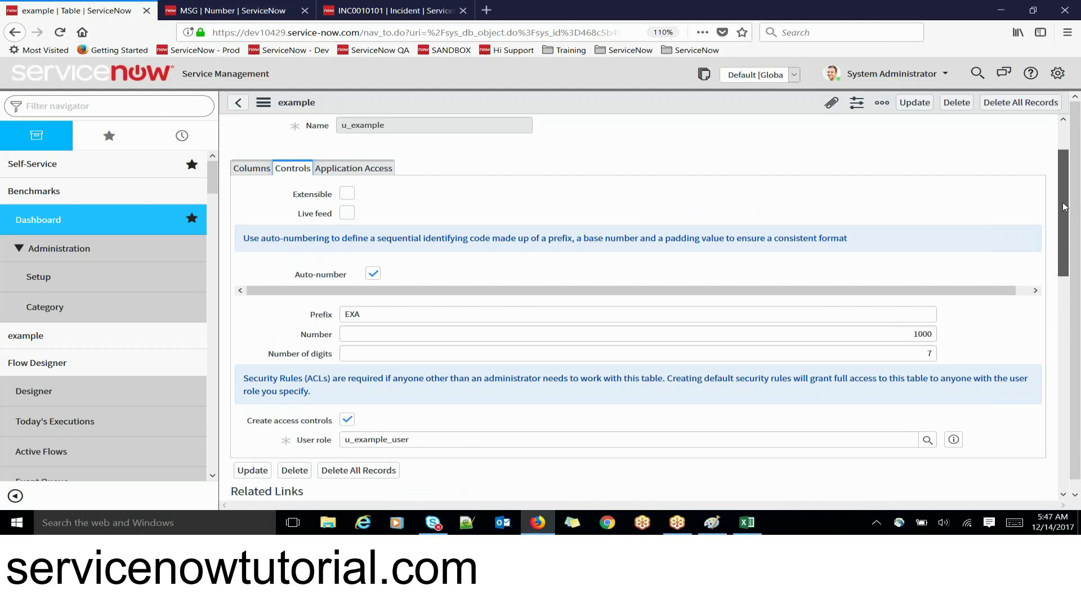
pyautogui.moveTo(1064, 207); pyautogui.dragTo(1075, 170)
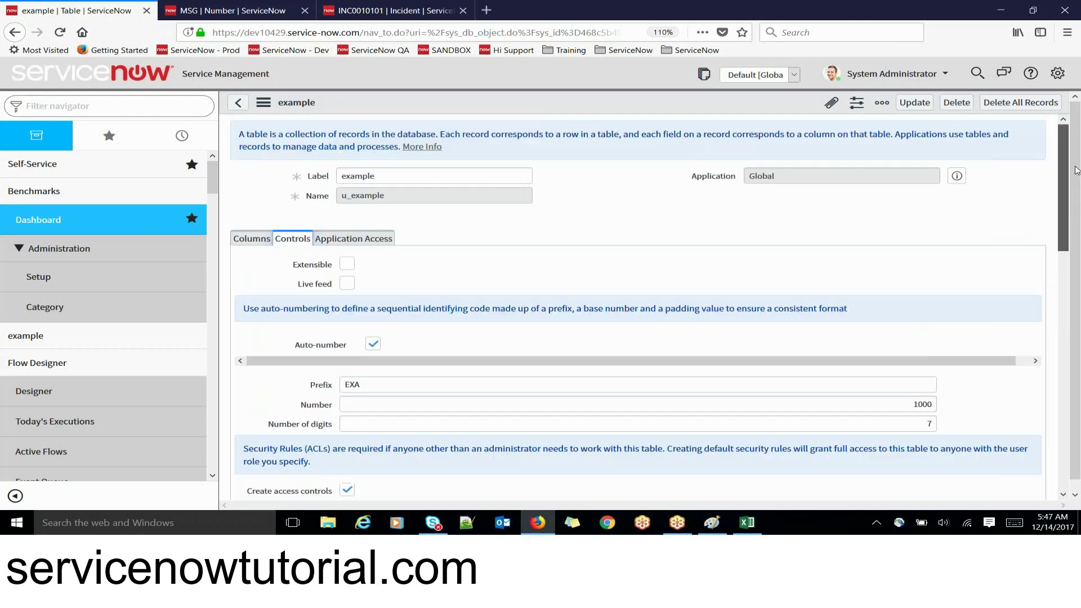
pyautogui.click(251, 238)
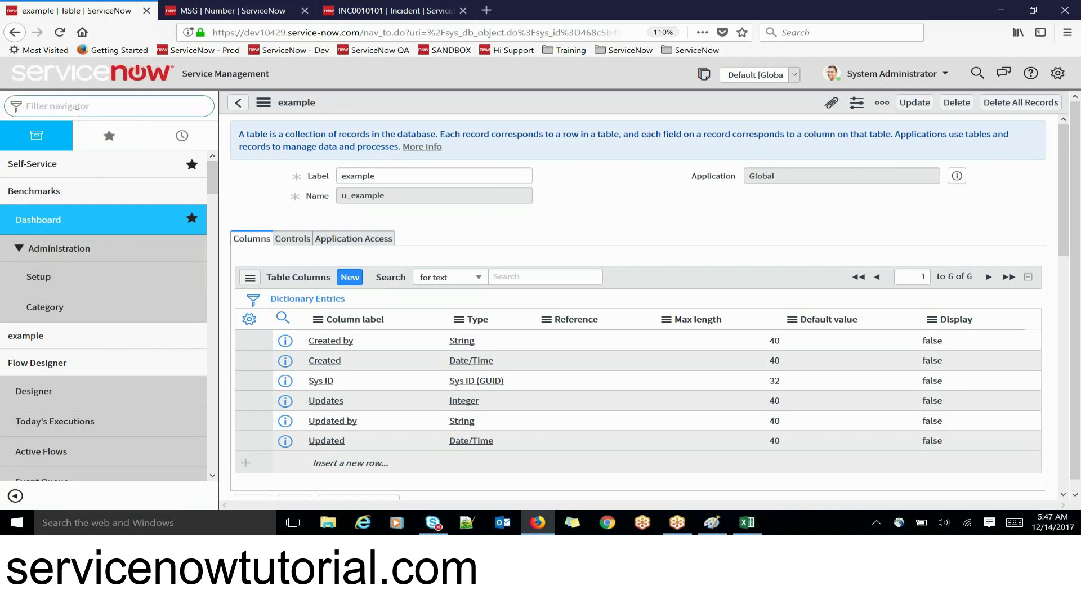
pyautogui.click(912, 103)
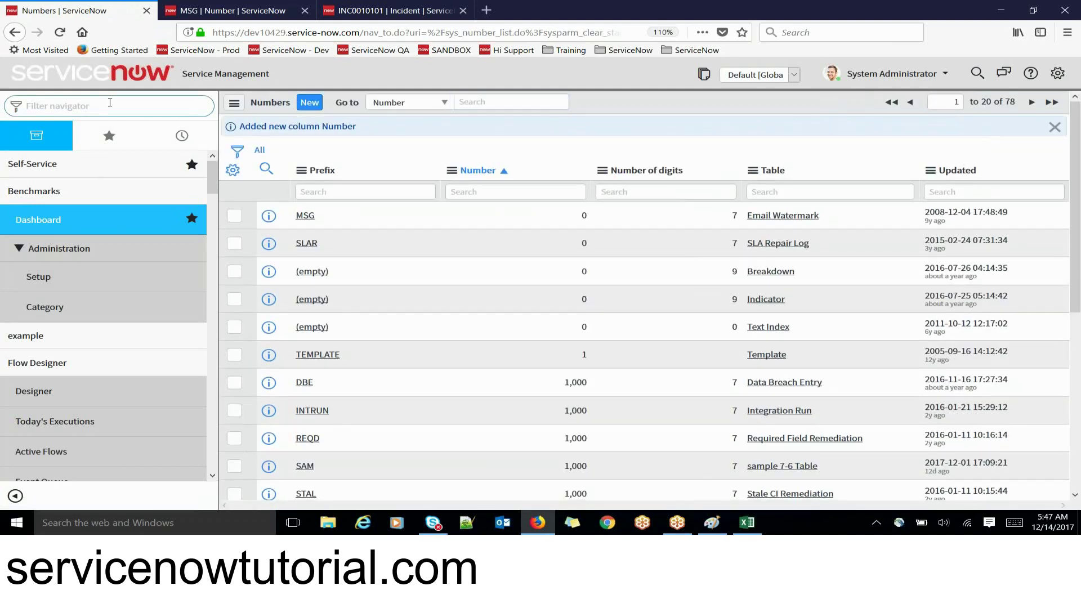
# - Filter the navigator for "exa" and open the record list of the examples module
pyautogui.click(110, 103)
pyautogui.write('exa')
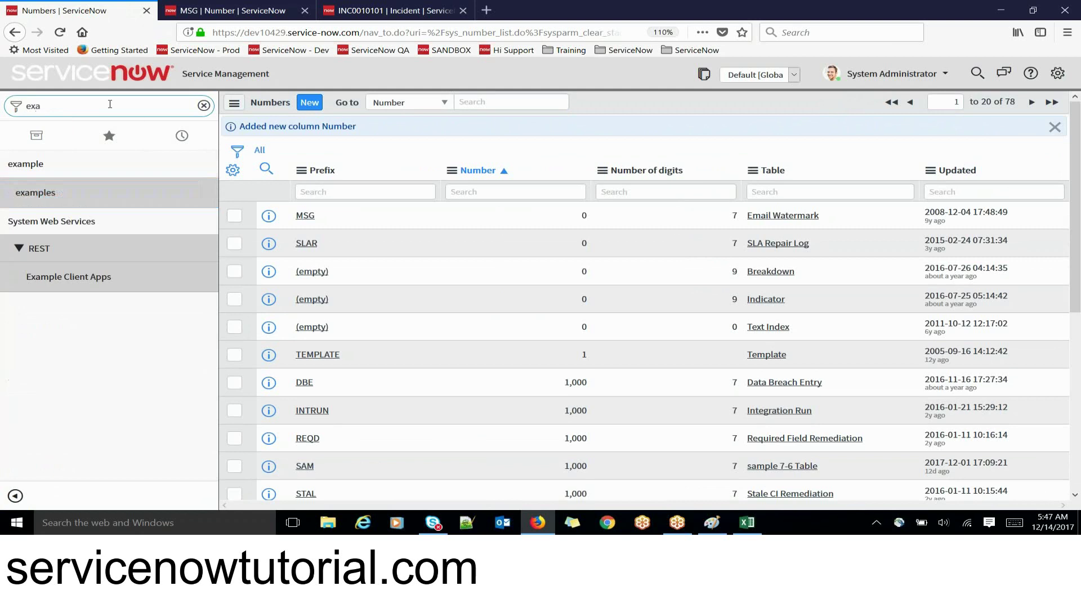
pyautogui.click(41, 196)
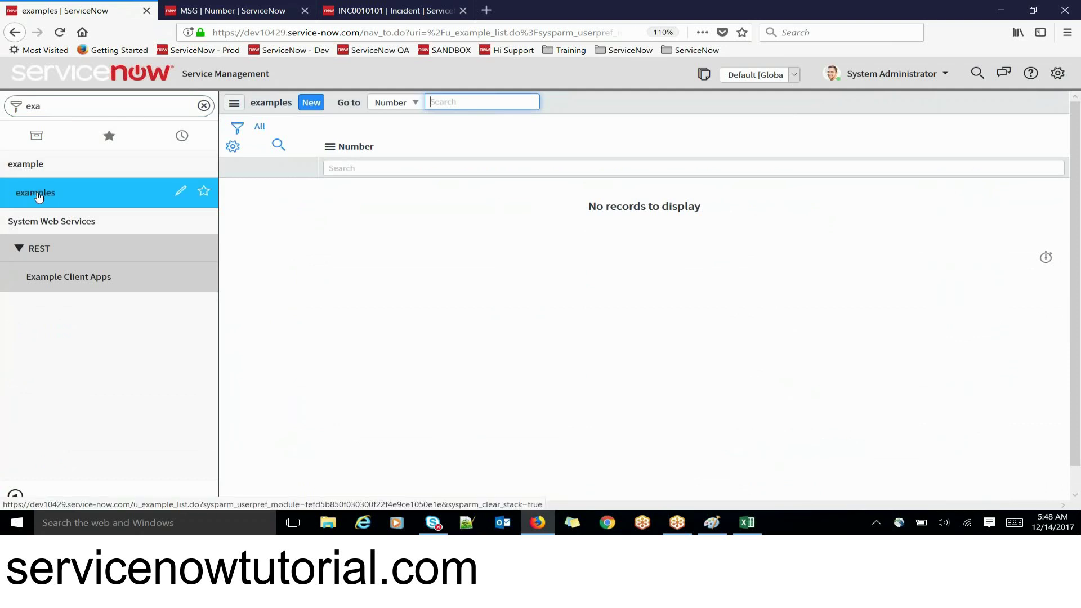
pyautogui.click(31, 175)
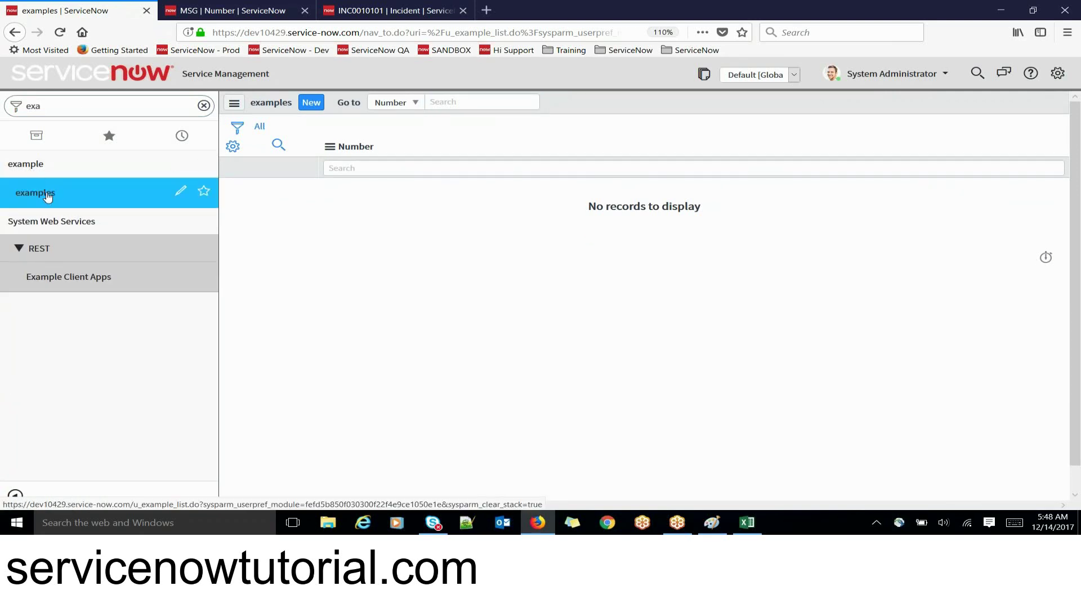
pyautogui.click(48, 195)
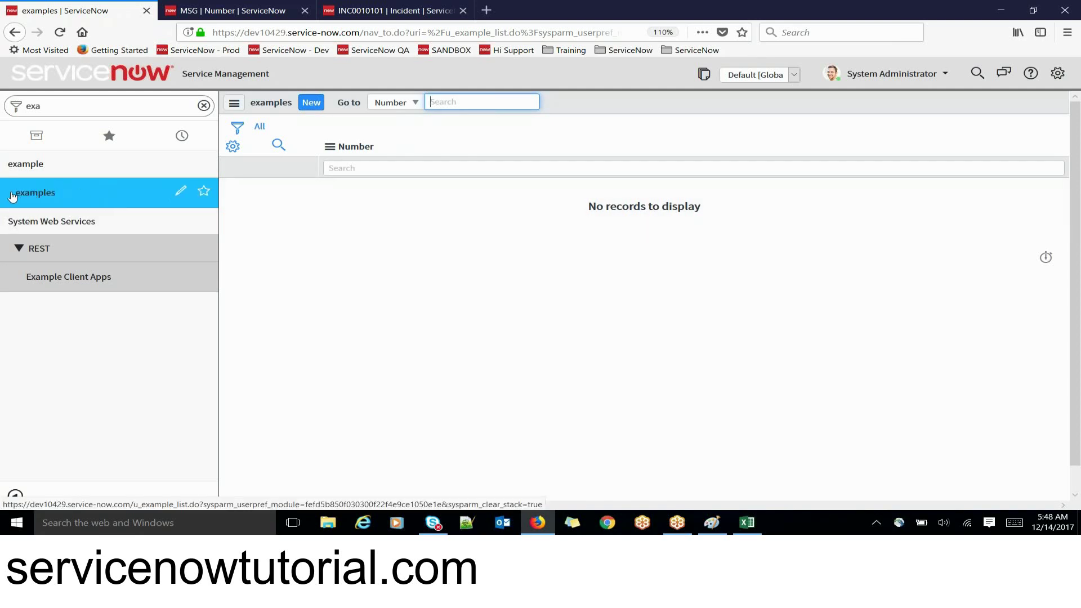
pyautogui.moveTo(6, 196); pyautogui.dragTo(45, 192)
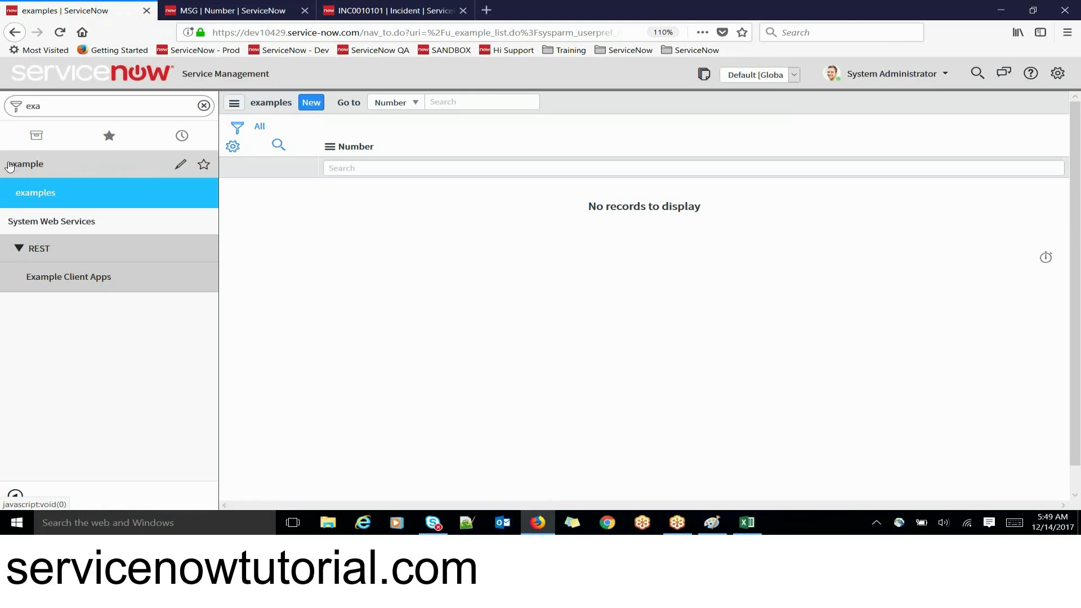
# - Edit the example application menu and start a new module titled "New Record" with order 100
pyautogui.click(180, 165)
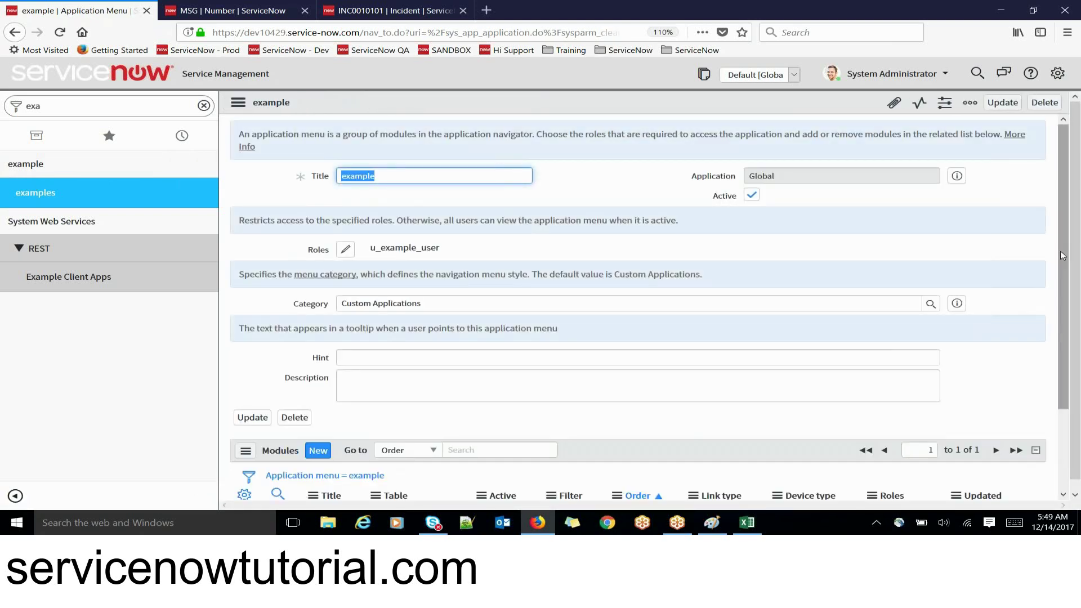
pyautogui.scroll(-3, 1059, 270)
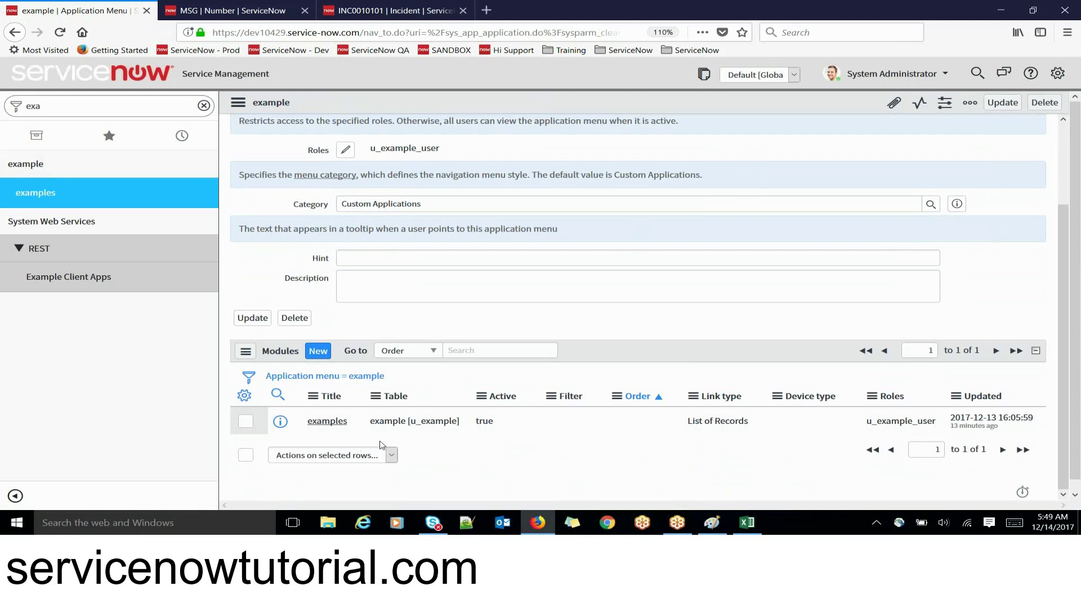
pyautogui.click(318, 352)
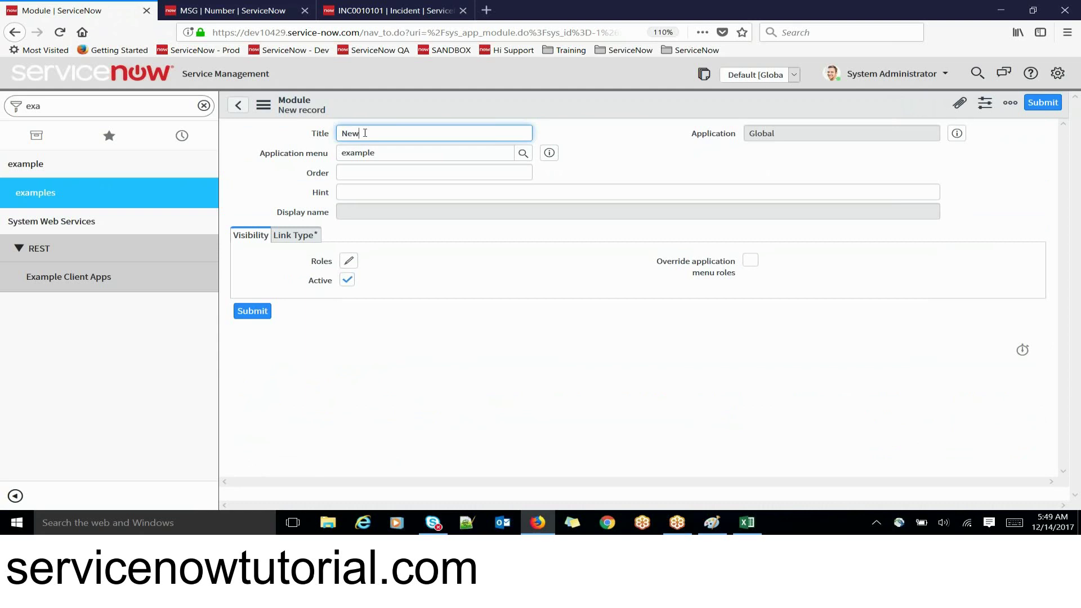
pyautogui.write('Record')
pyautogui.click(363, 175)
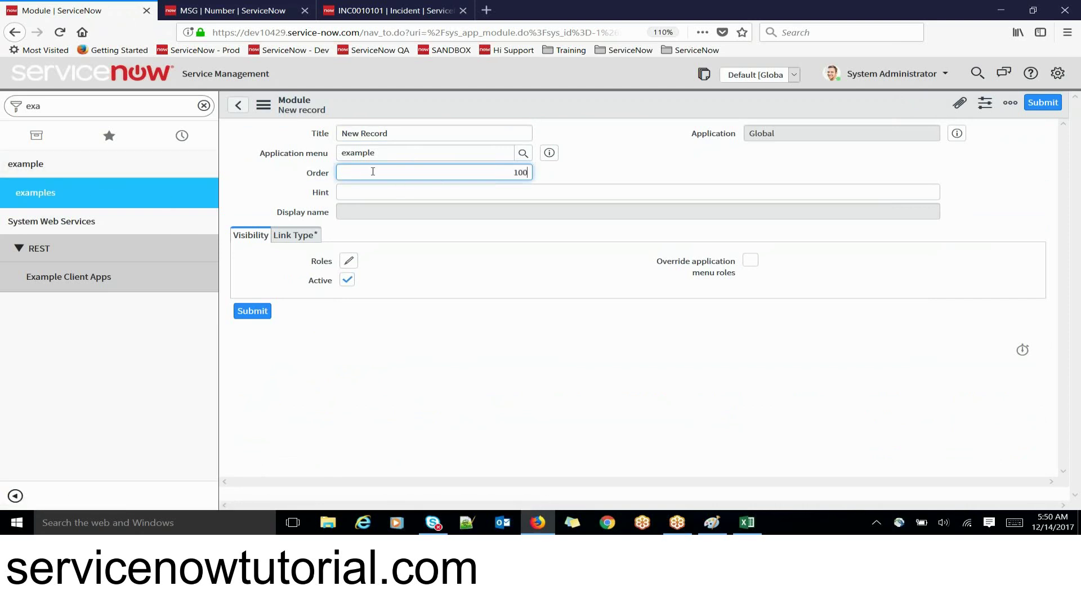
pyautogui.click(583, 182)
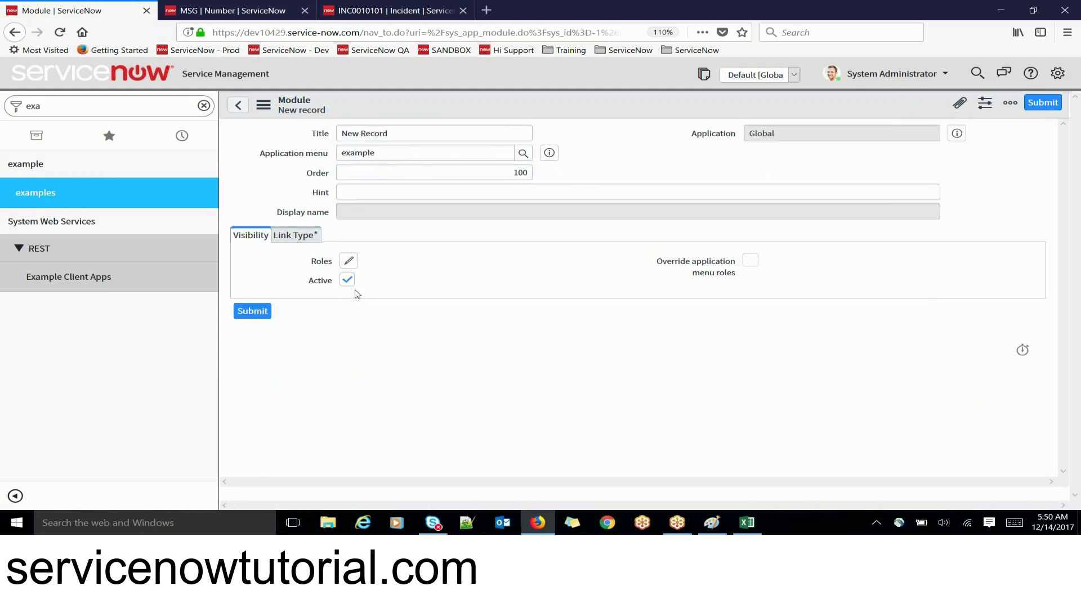
# - Set the new module's link type to New Record
pyautogui.click(299, 236)
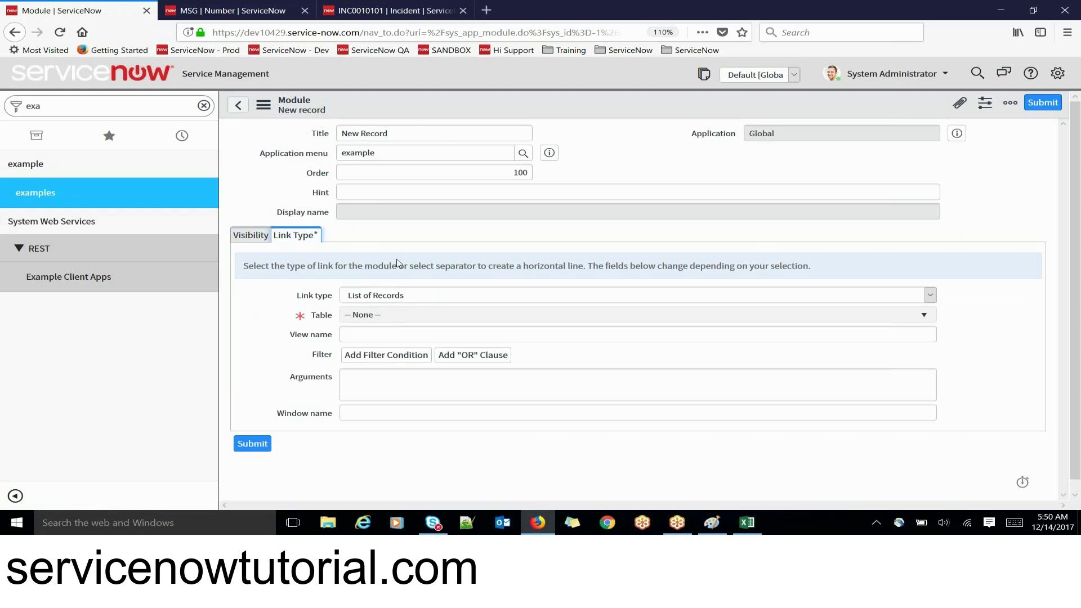
pyautogui.click(409, 301)
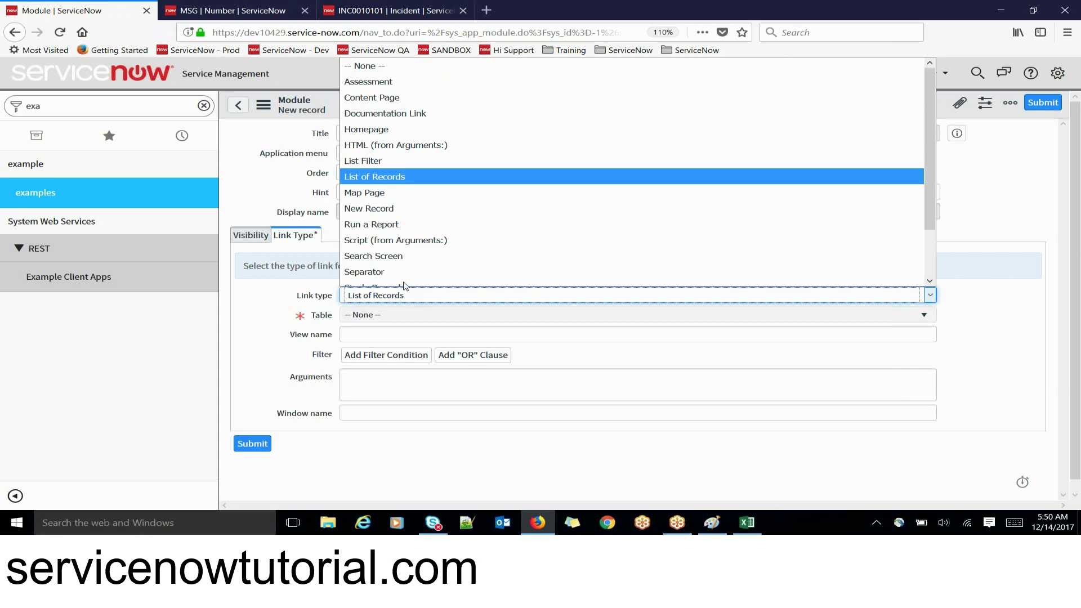
pyautogui.click(385, 210)
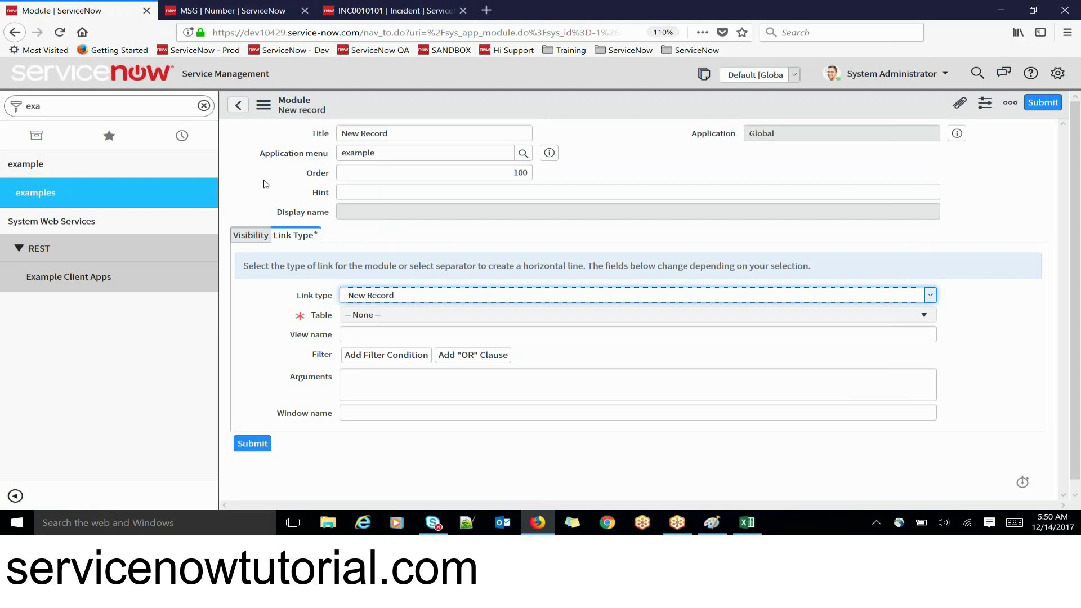
pyautogui.click(387, 383)
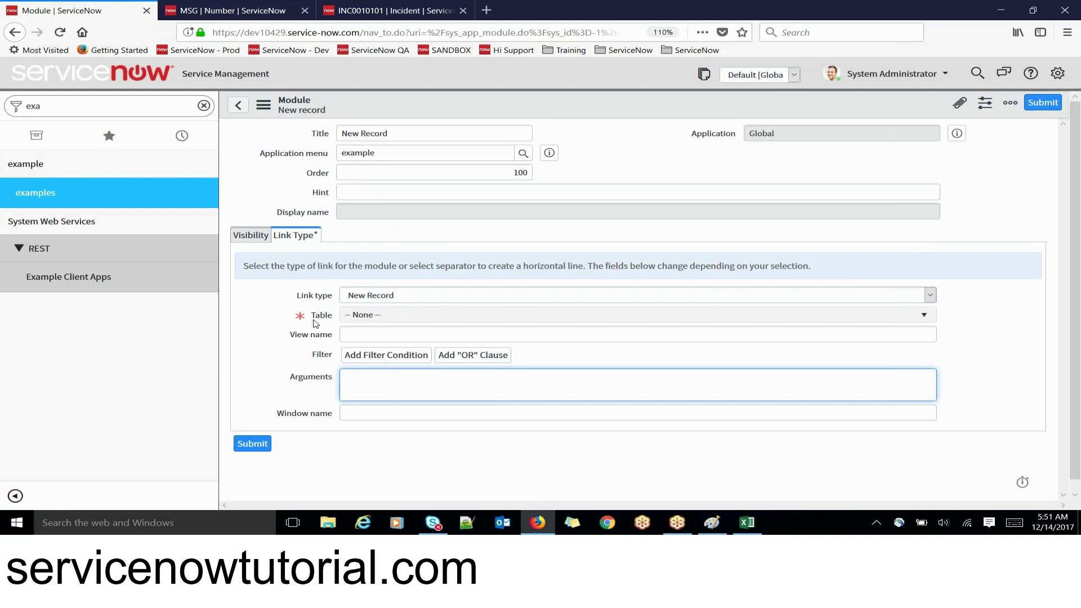
# - Filter the navigator for "incident" and view the Incident application's Create New form in a separate tab, closing it again
pyautogui.click(109, 102)
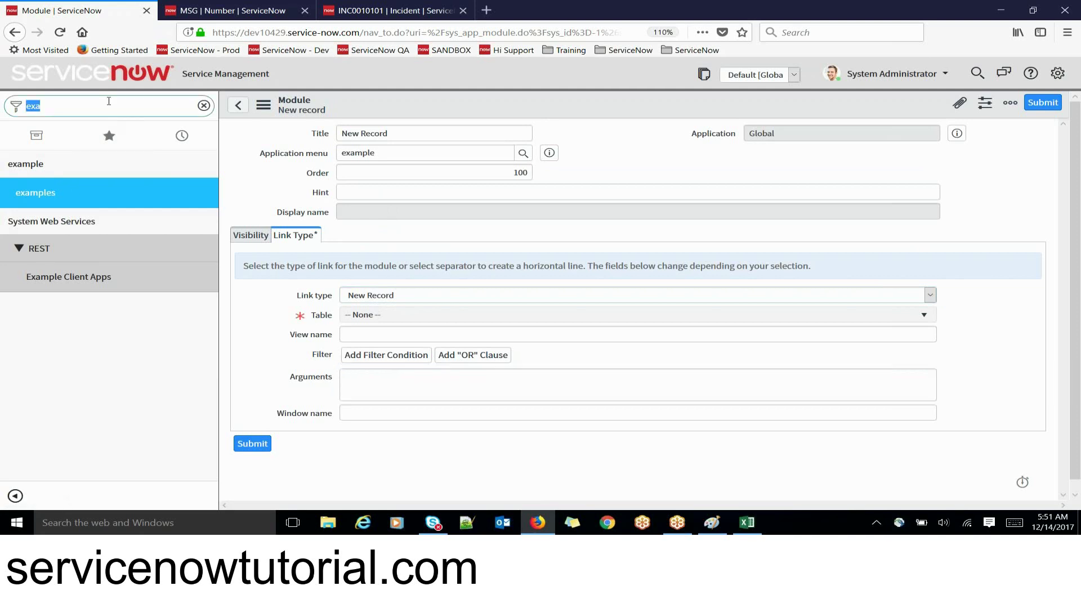
pyautogui.write('in')
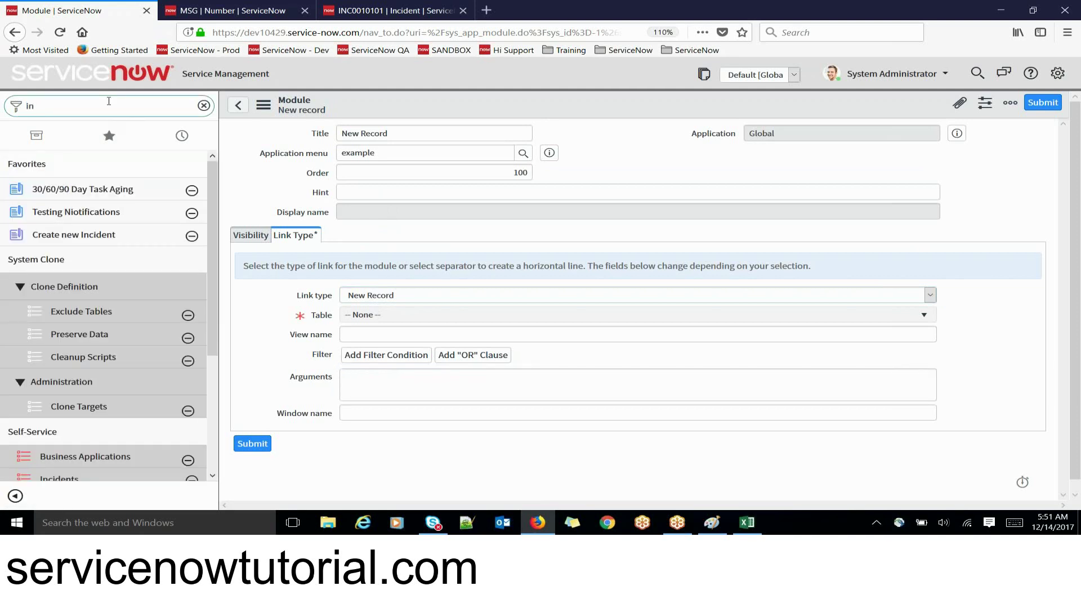
pyautogui.write('cident')
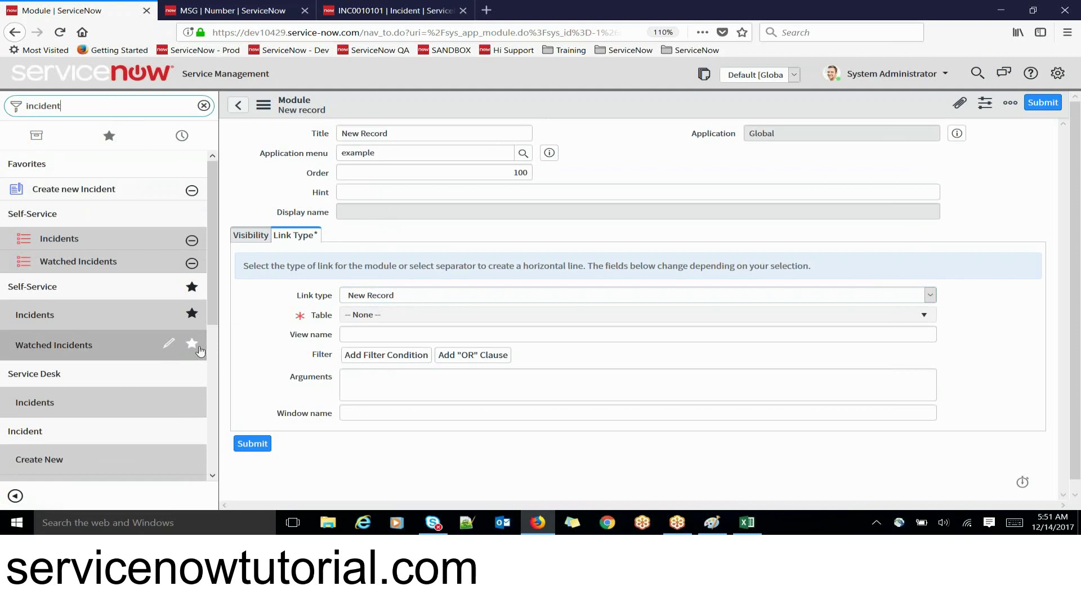
pyautogui.moveTo(217, 304); pyautogui.dragTo(233, 391)
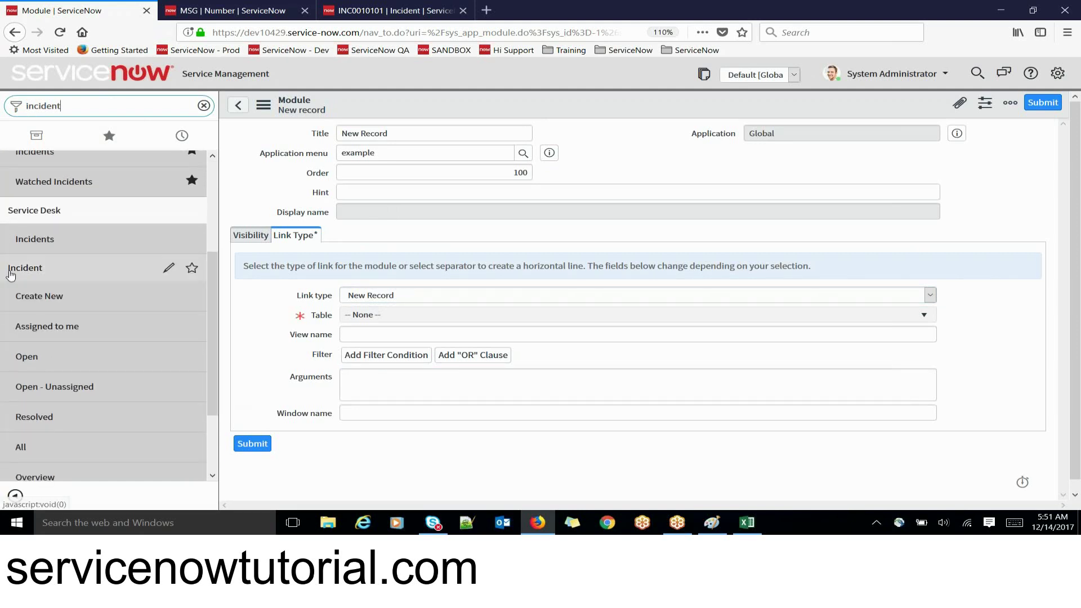
pyautogui.middleClick(28, 301)
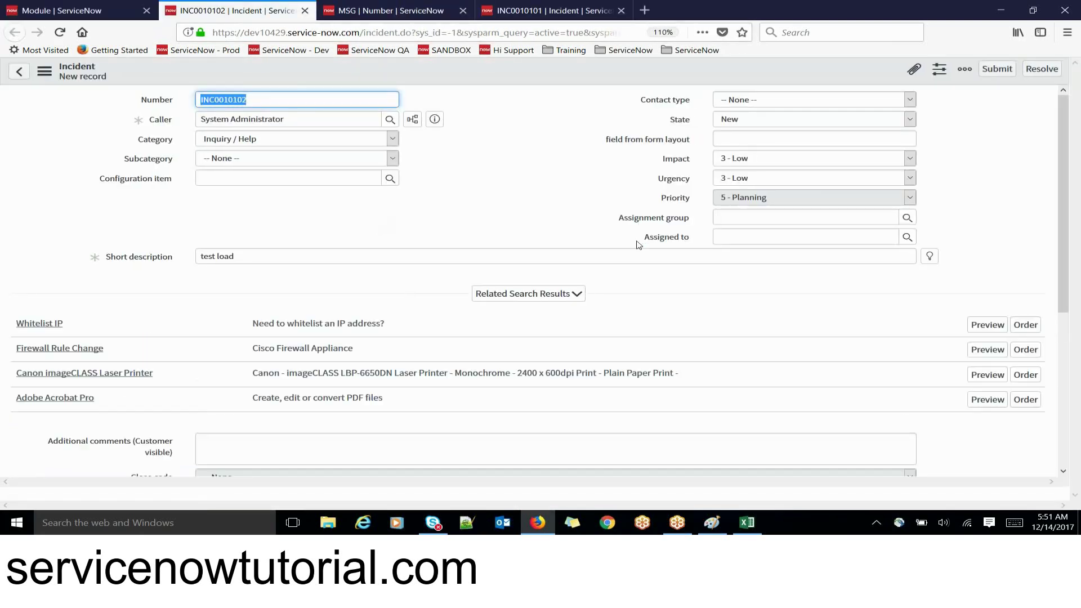
pyautogui.click(305, 10)
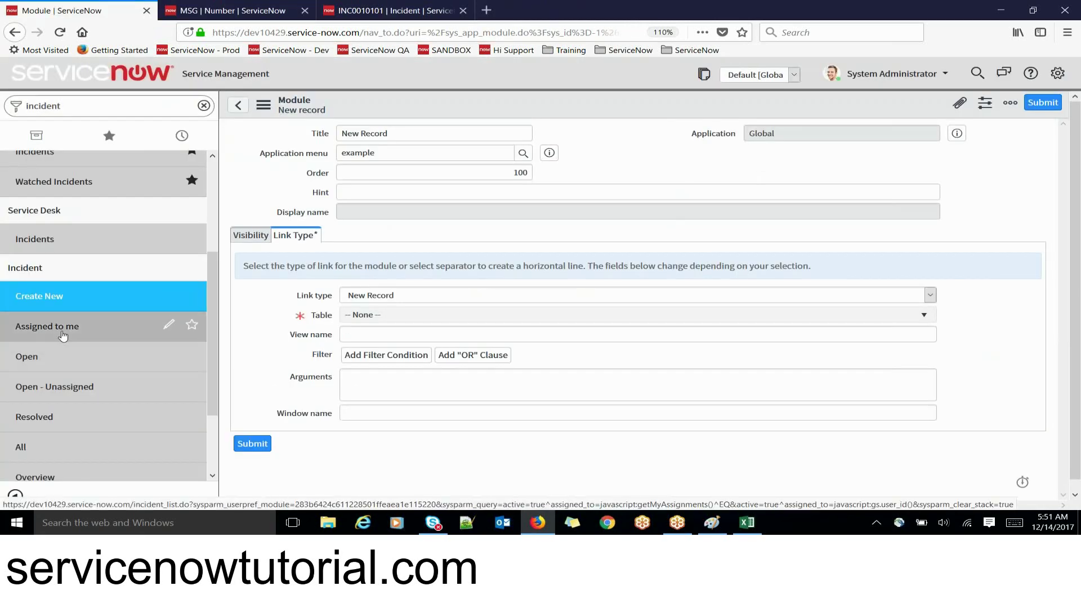
# - View the Incident application's Open list in a separate tab, close it, and open the Assigned to me list in another tab
pyautogui.middleClick(34, 363)
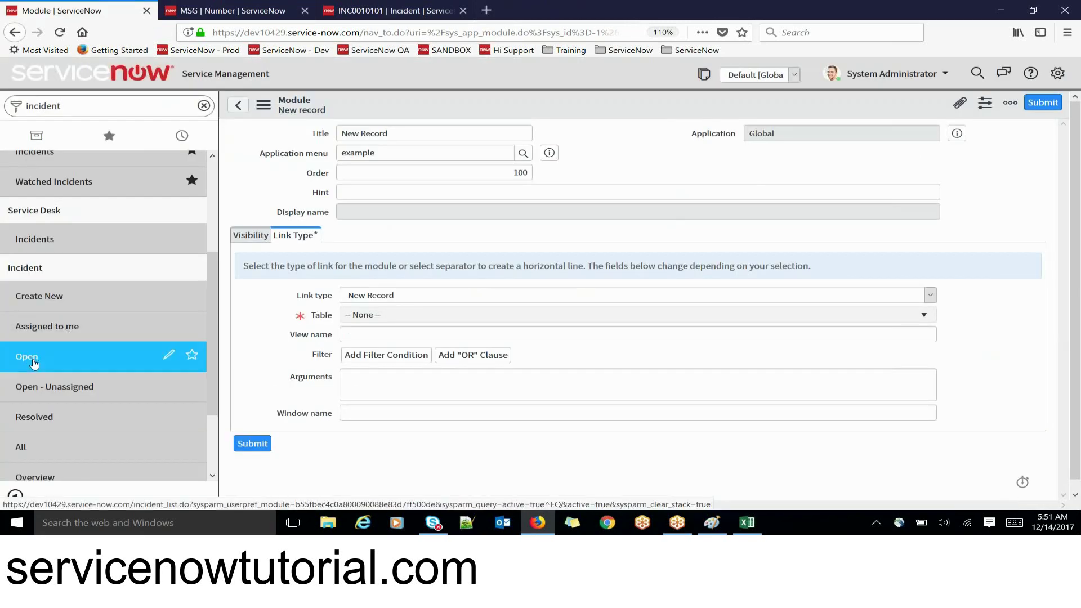
pyautogui.click(201, 11)
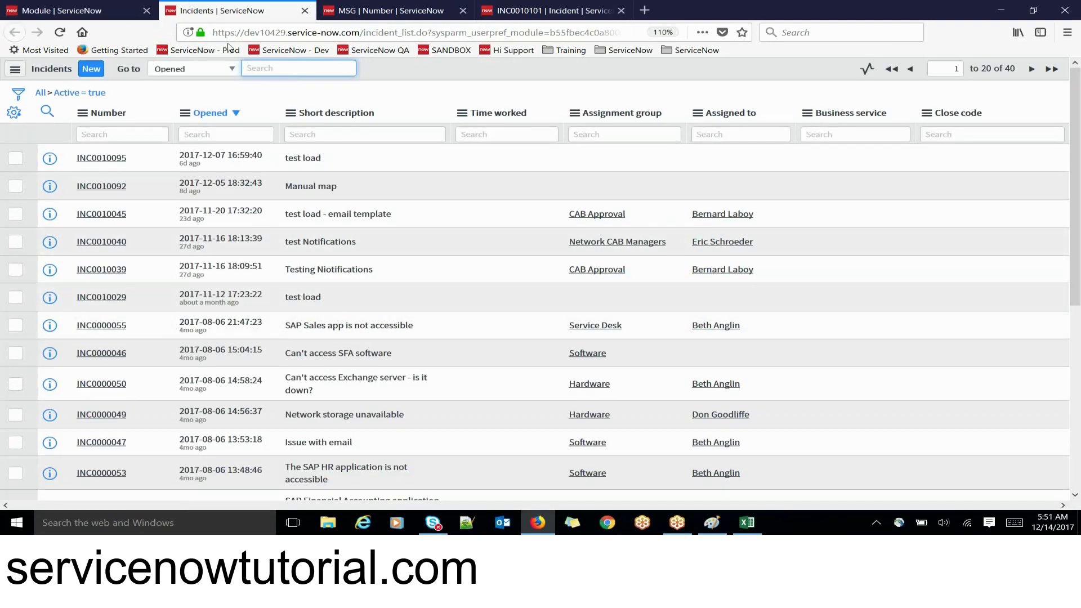
pyautogui.click(304, 11)
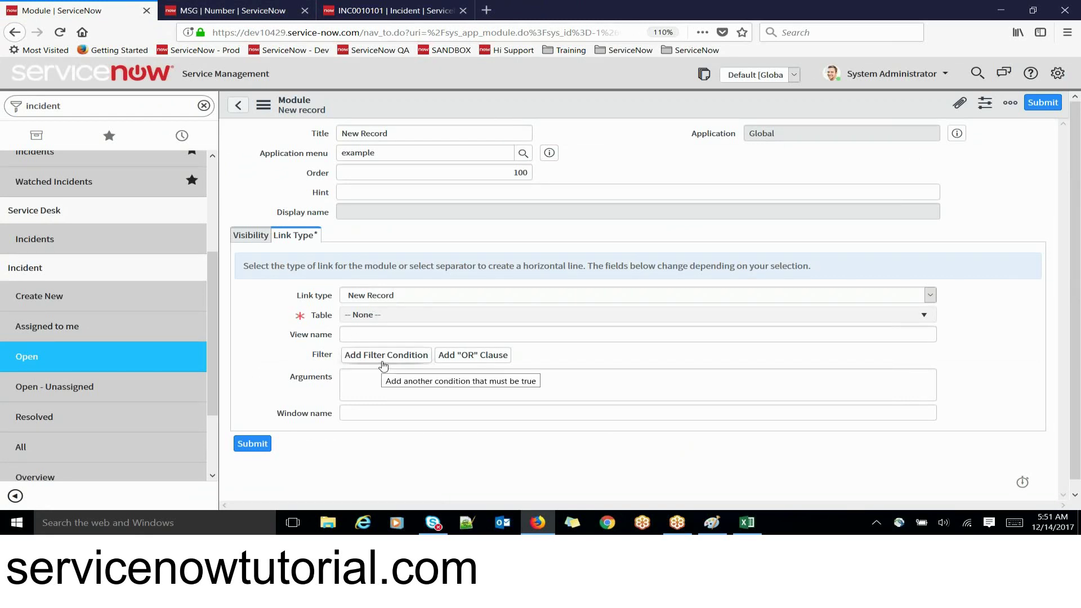
pyautogui.middleClick(30, 331)
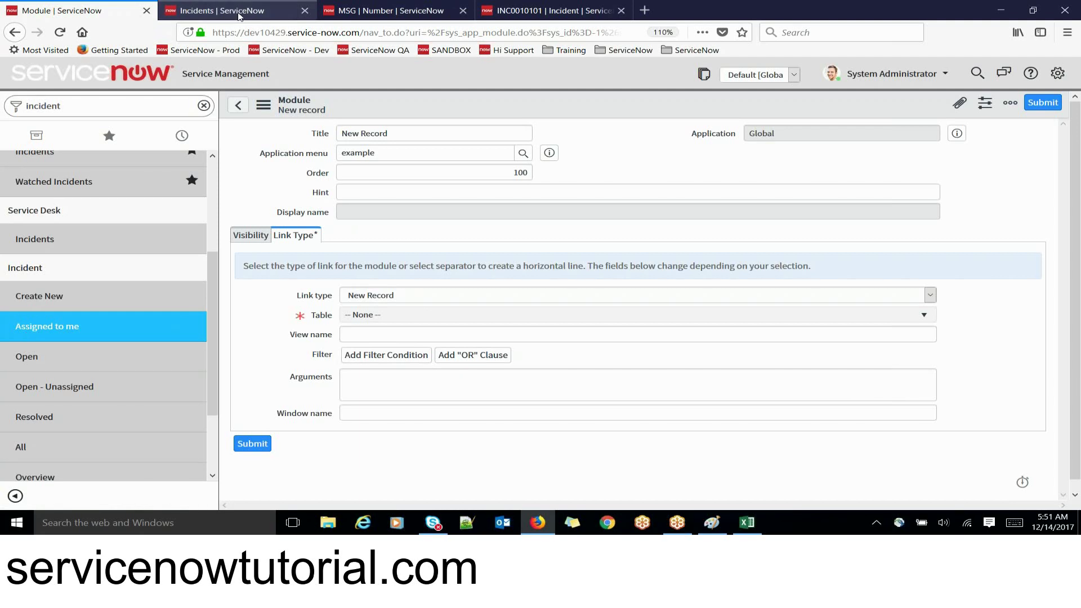
pyautogui.click(413, 361)
pyautogui.click(596, 249)
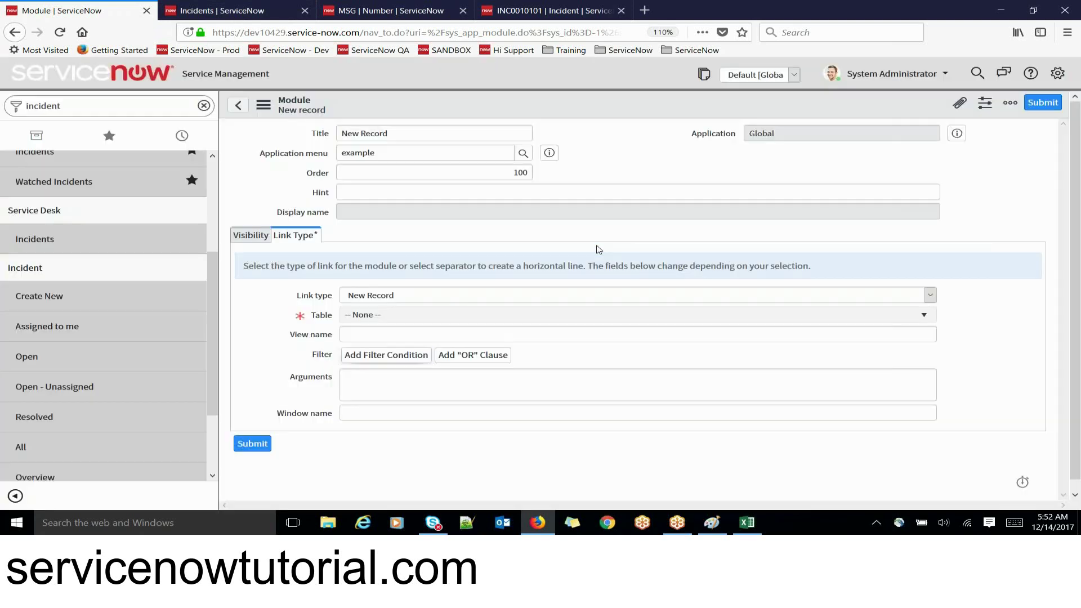
# - Set the new module's table to example [u_example]
pyautogui.click(396, 318)
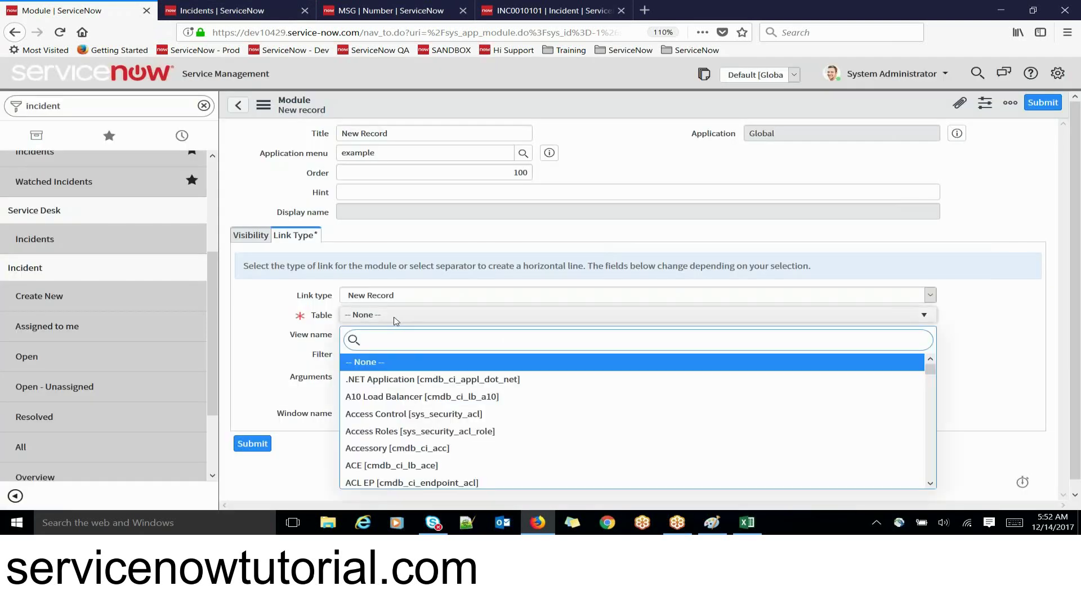
pyautogui.write('exa')
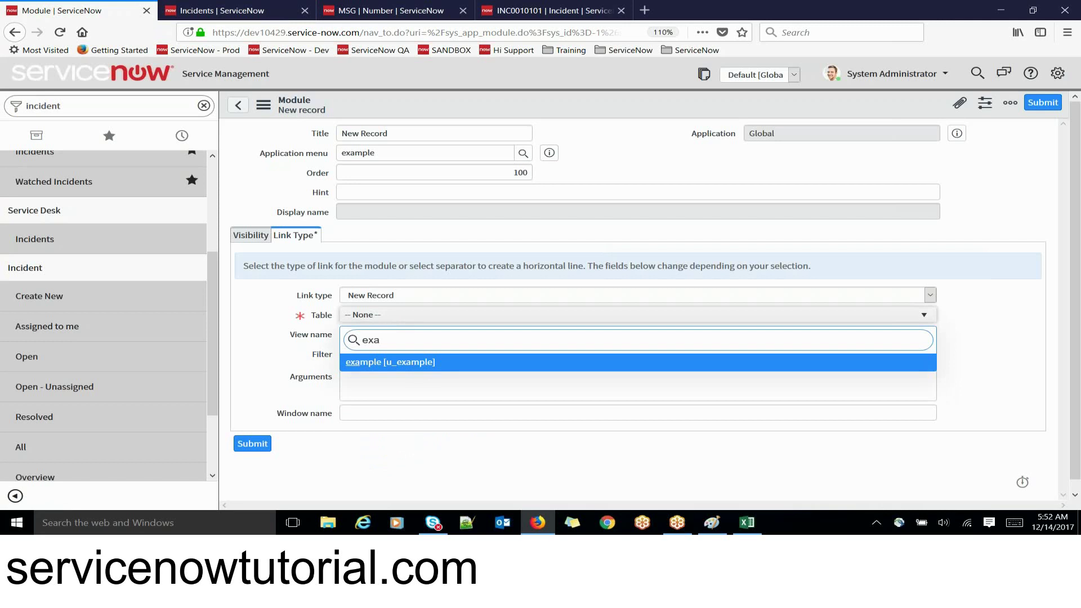
pyautogui.click(395, 362)
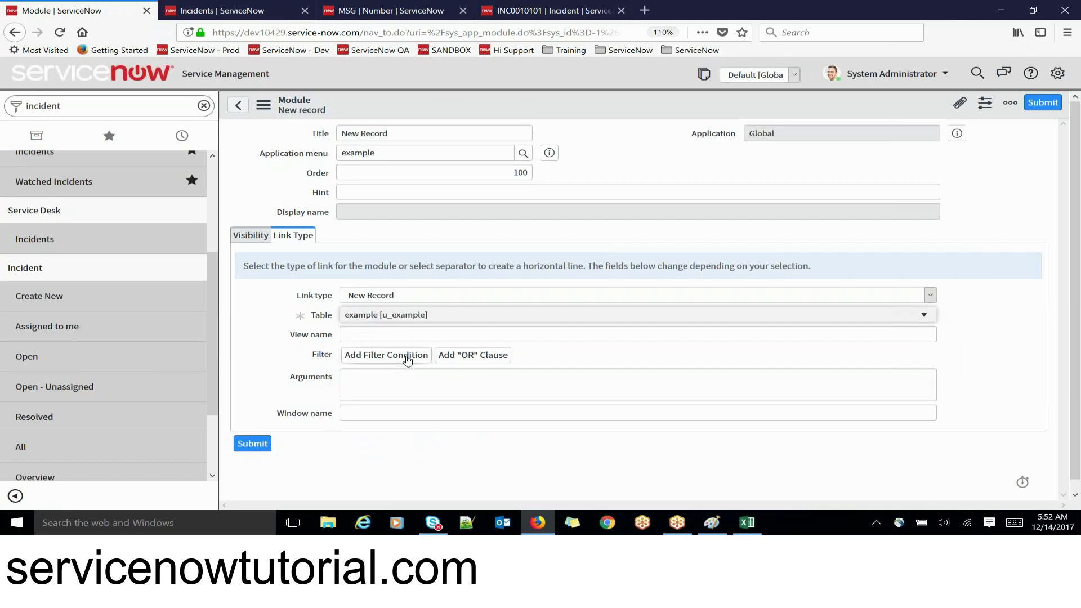
# - Add a blank filter condition to the New Record module and submit the module, staying on its form when asked to leave
pyautogui.click(408, 360)
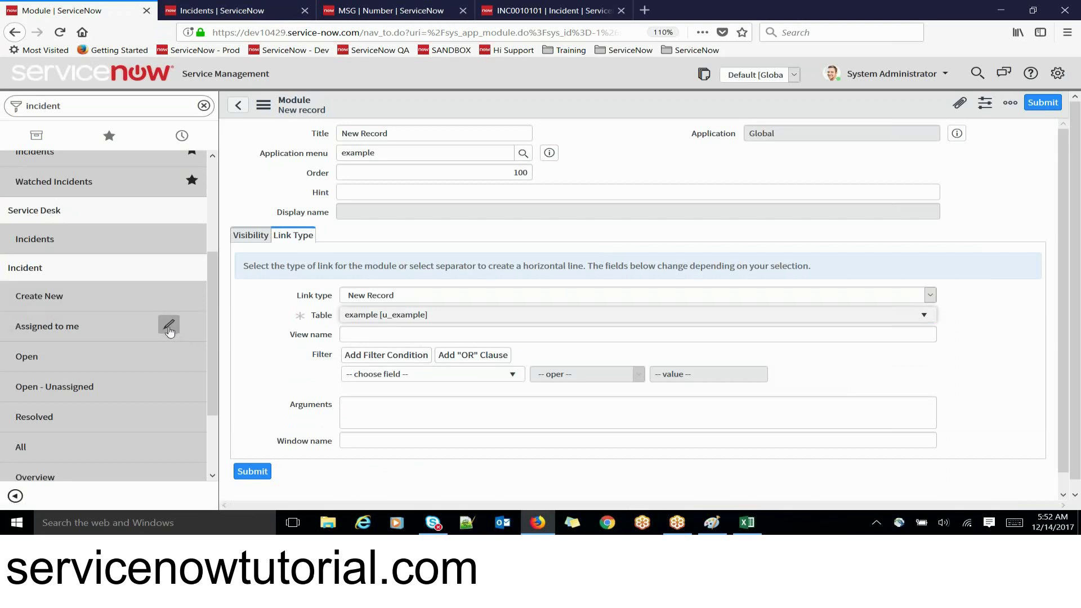
pyautogui.click(169, 330)
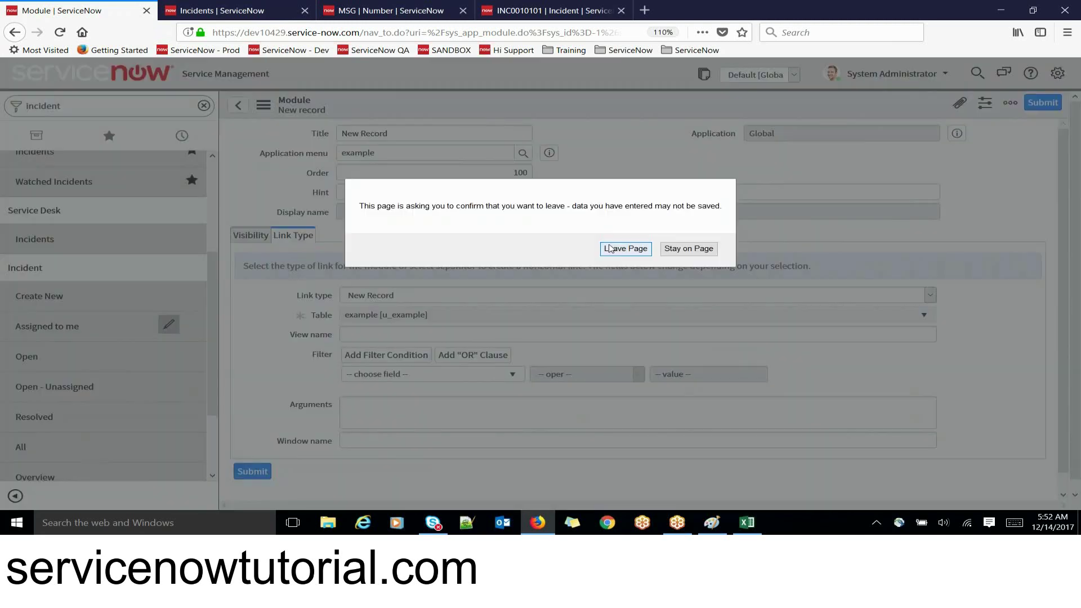
pyautogui.click(687, 250)
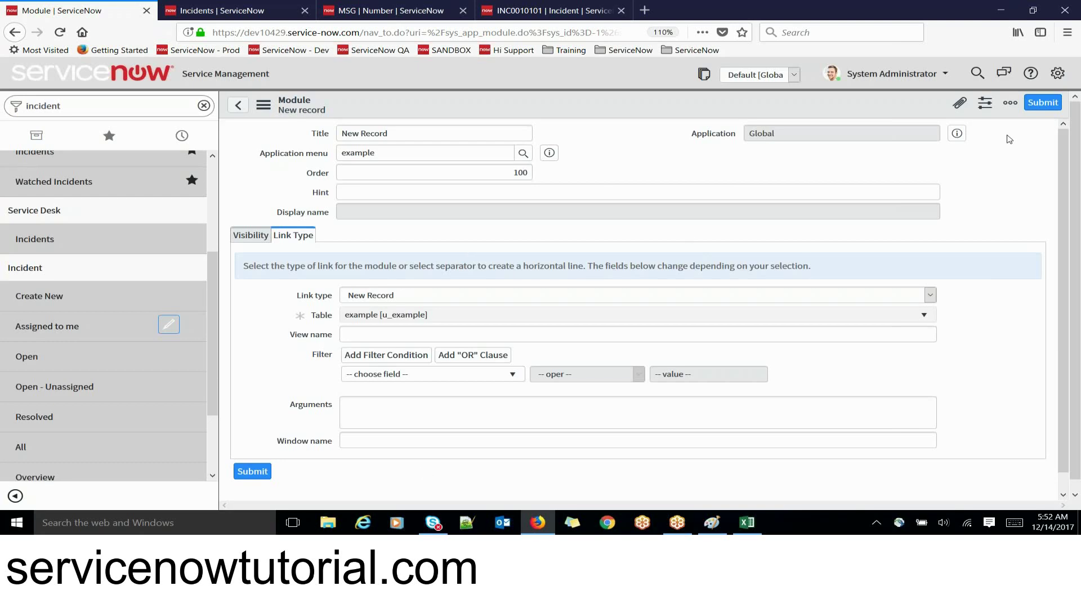
pyautogui.click(1034, 107)
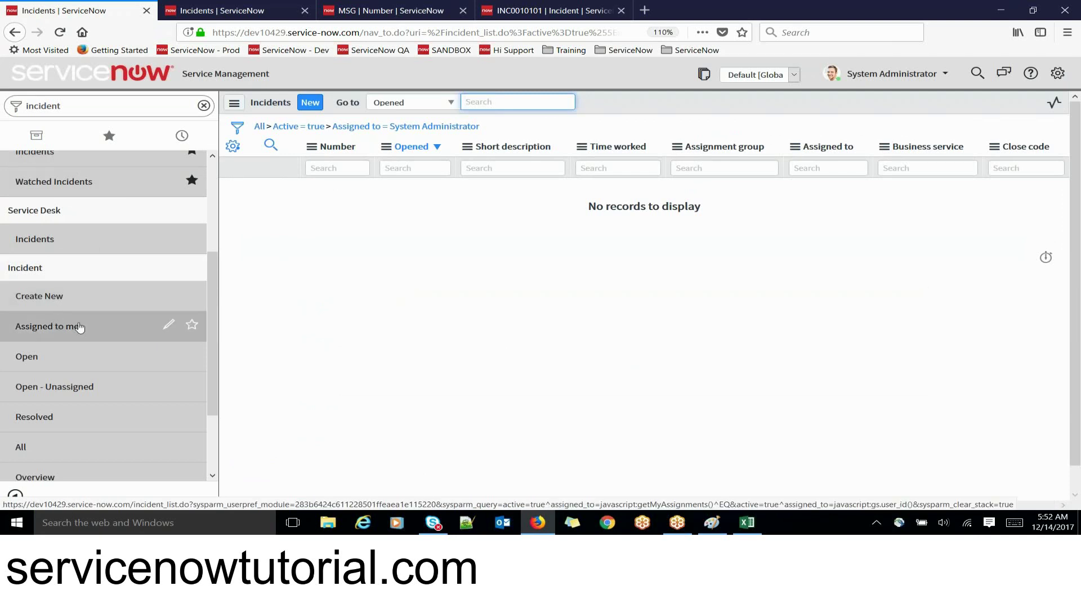
# - Edit the Incident application's Assigned to me module so its Assigned to condition is (dynamic) Me, and update it
pyautogui.click(167, 322)
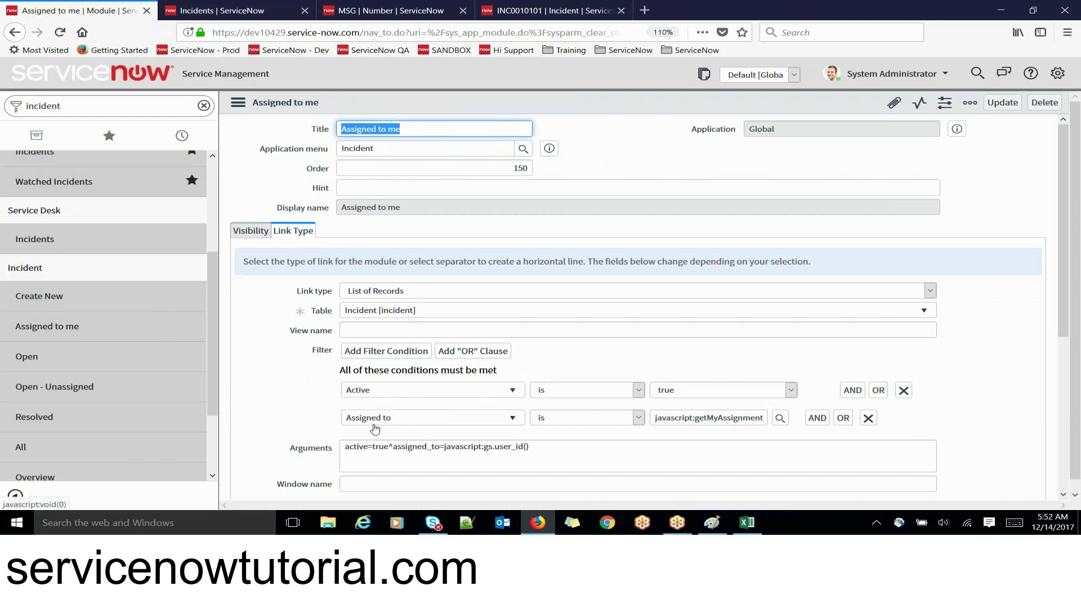
pyautogui.click(640, 420)
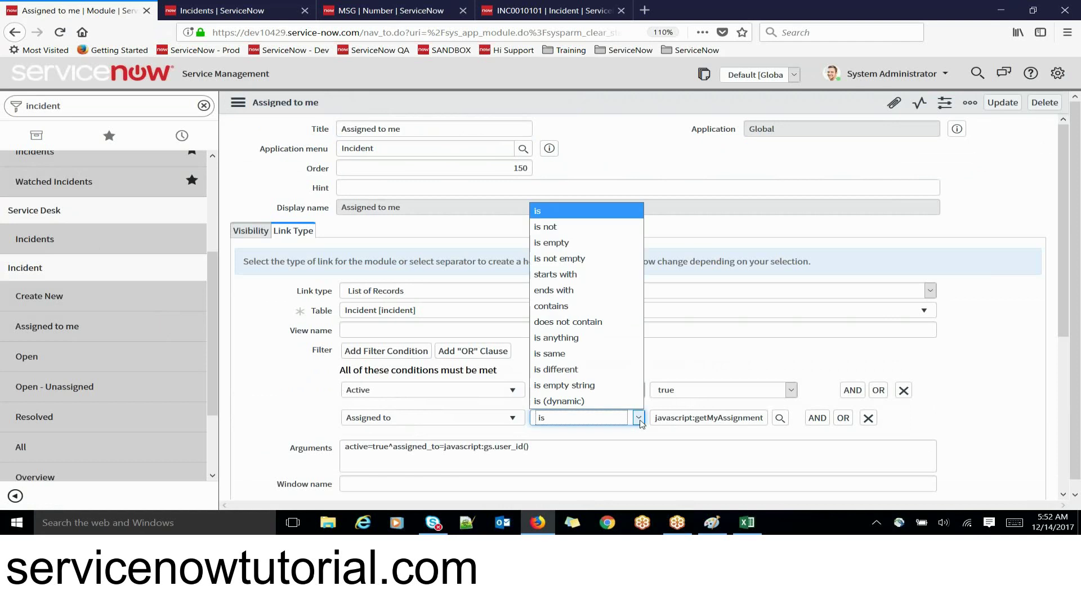
pyautogui.click(554, 402)
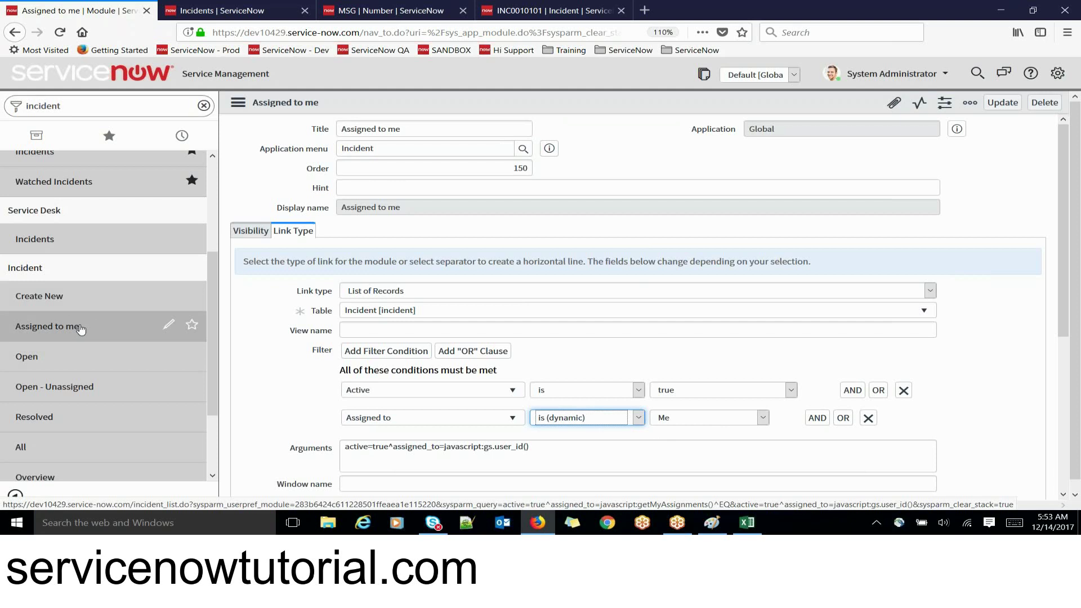
pyautogui.click(1007, 106)
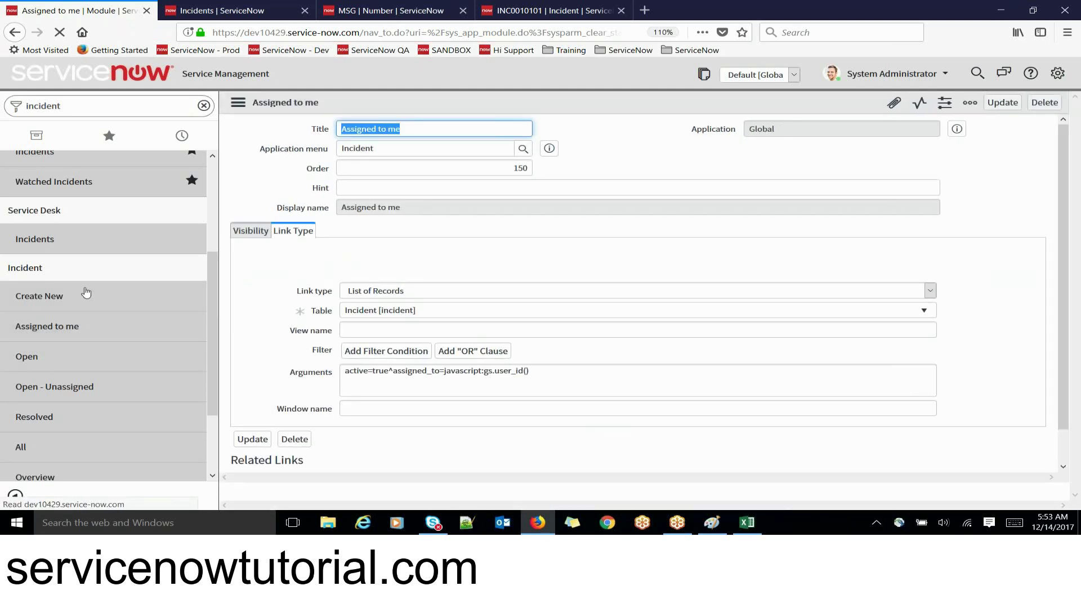
# - Open the Assigned to me incident list, examine its filter breadcrumb, and reduce the filter to Active = true
pyautogui.click(56, 337)
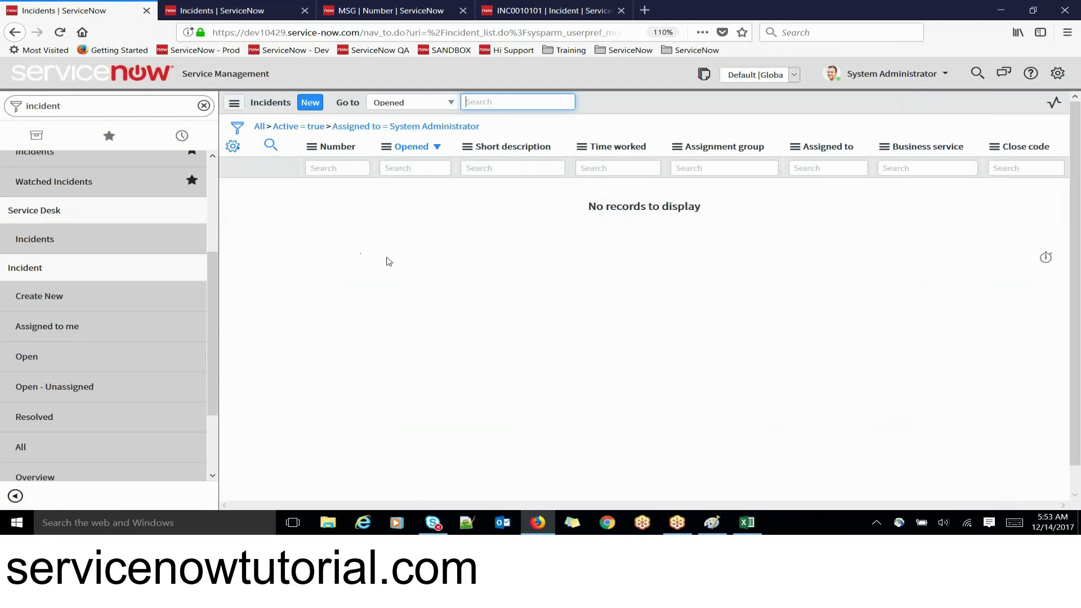
pyautogui.moveTo(252, 129); pyautogui.dragTo(492, 138)
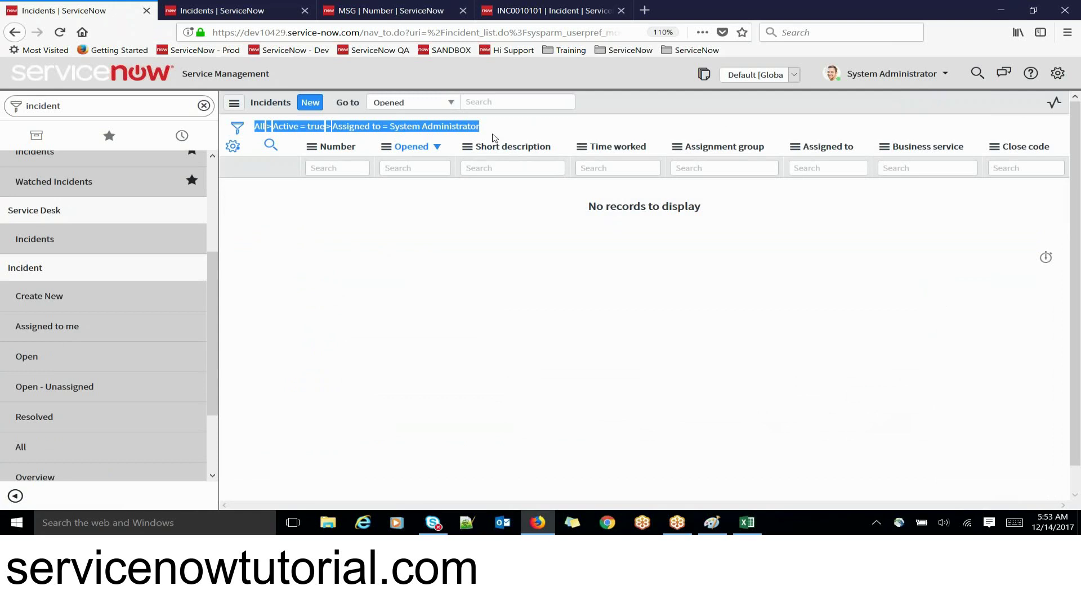
pyautogui.click(493, 138)
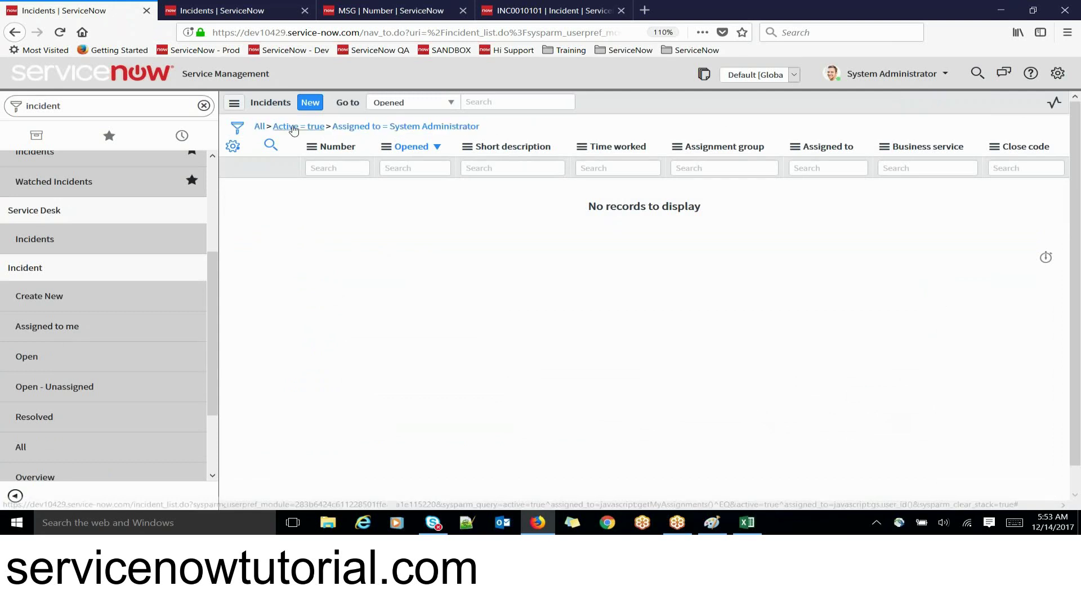
pyautogui.click(293, 129)
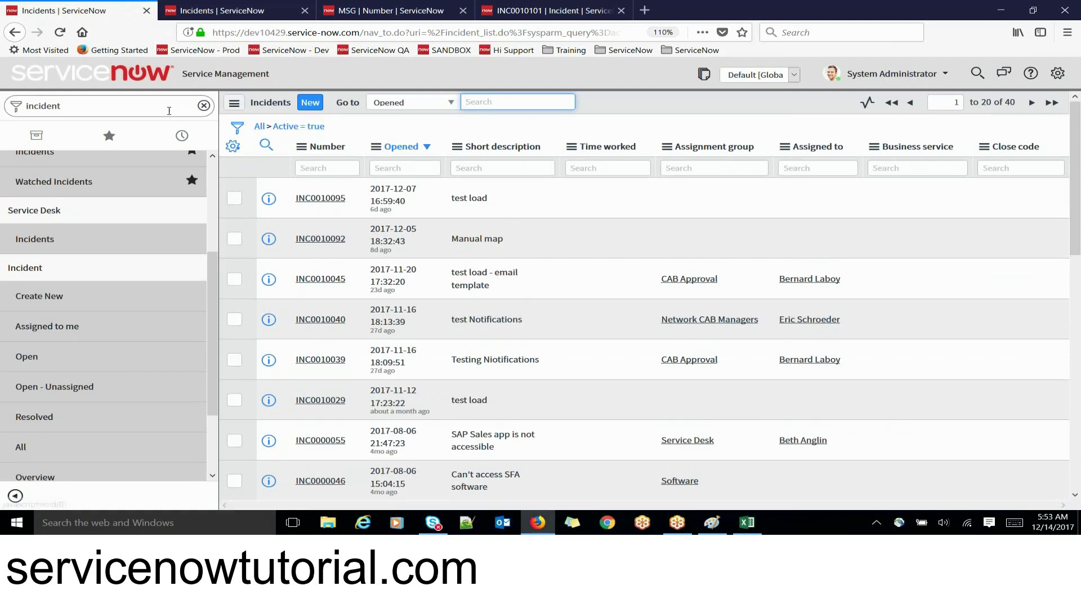
# - Filter the navigator for "exampl", view the examples list, and open the example application's New Record form
pyautogui.click(169, 111)
pyautogui.write('ex')
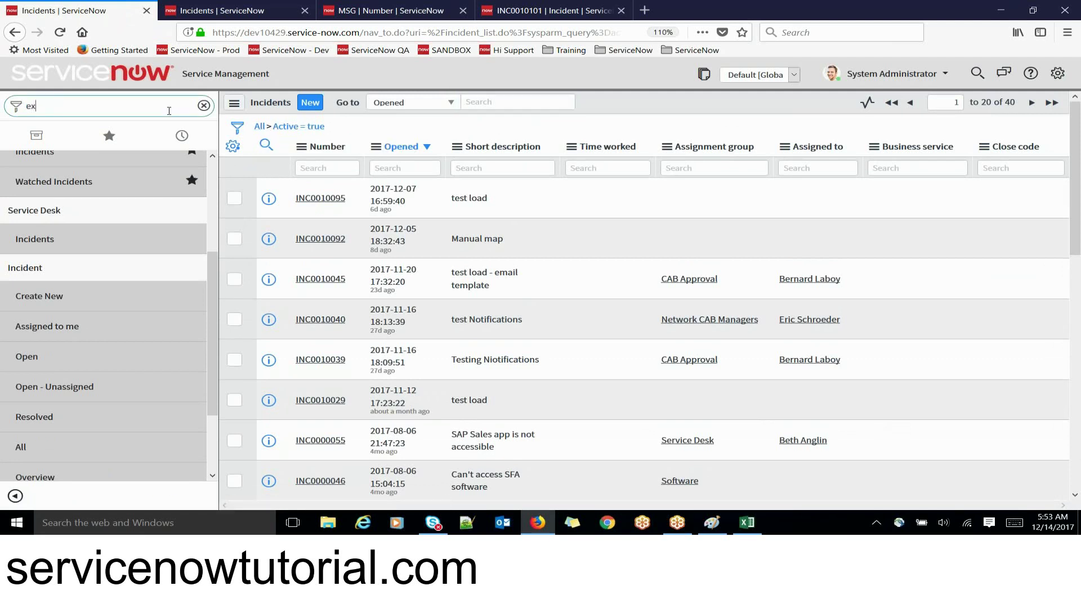
pyautogui.write('ampl')
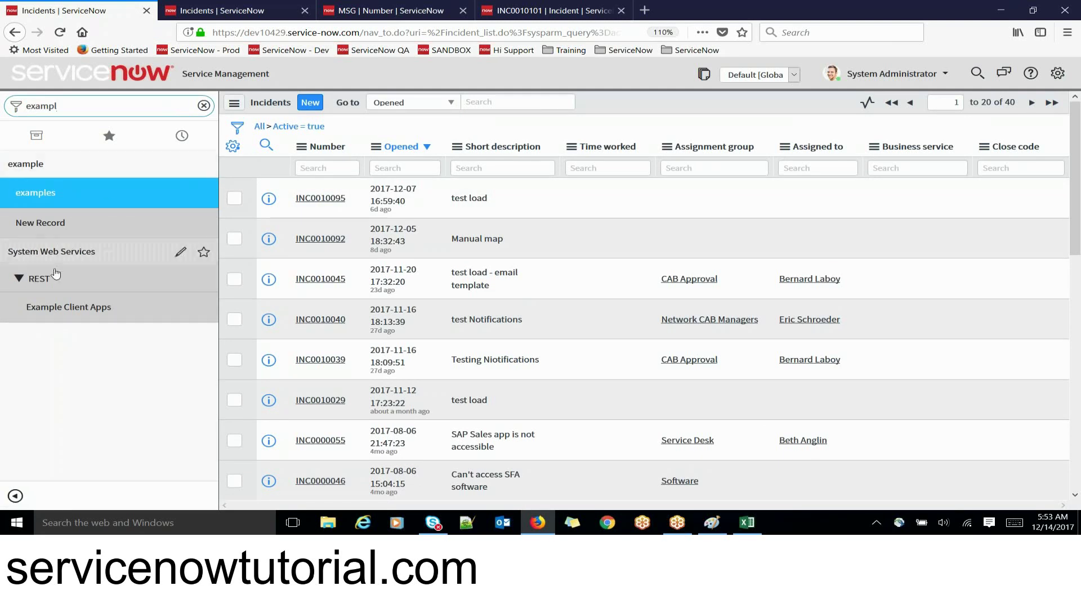
pyautogui.click(30, 164)
pyautogui.click(29, 164)
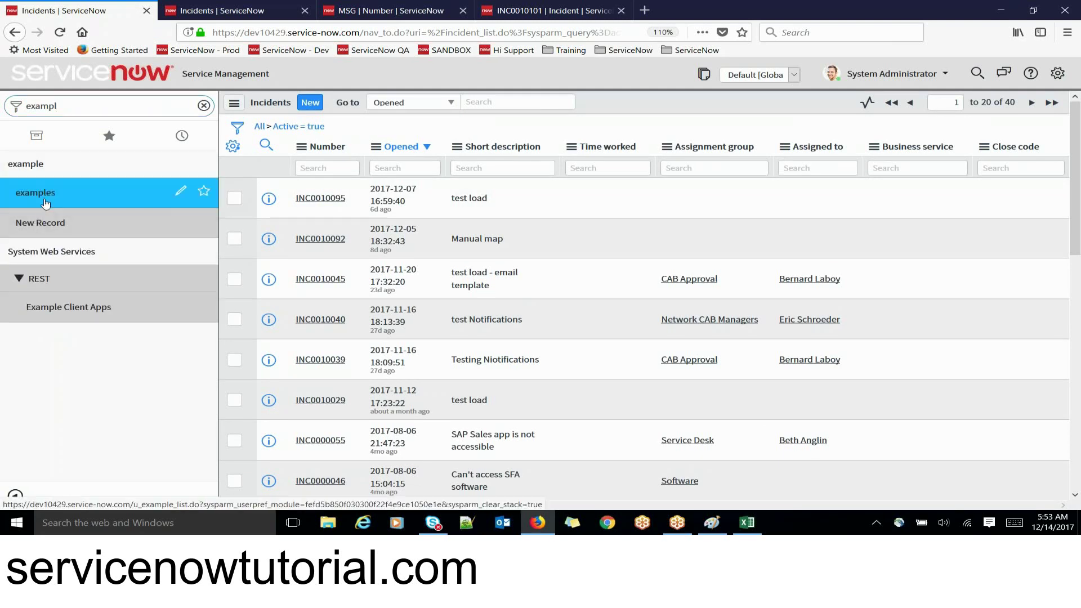
pyautogui.click(35, 193)
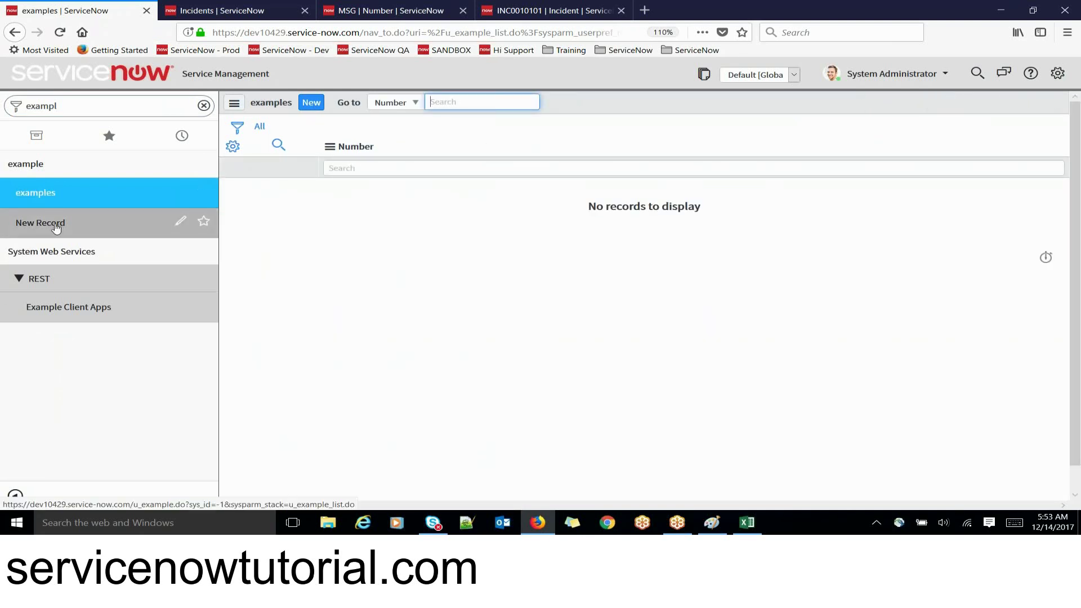
pyautogui.click(56, 225)
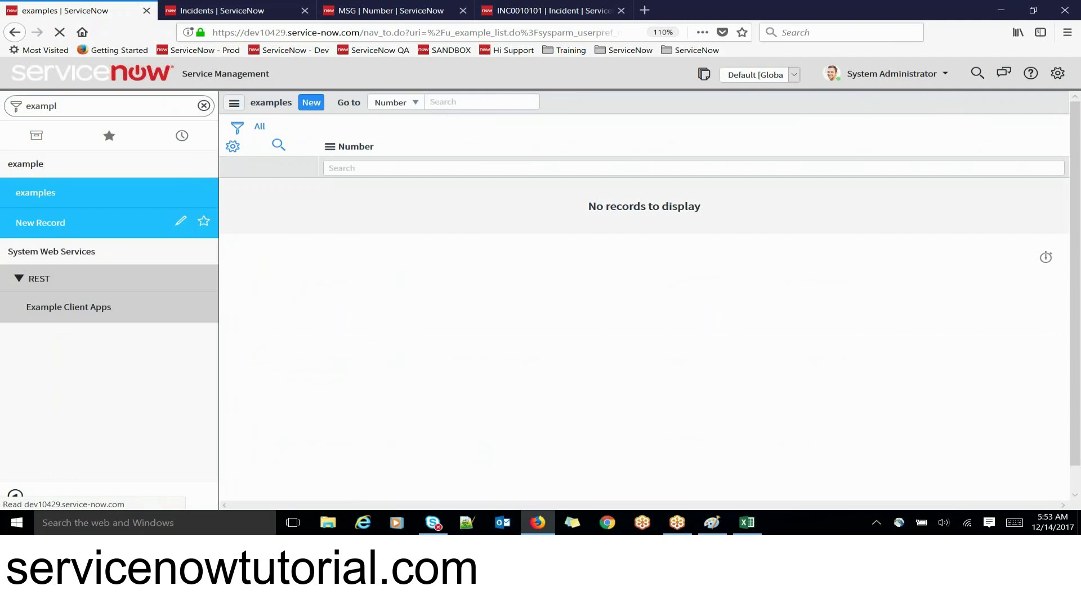
# - Examine the Number field and its automatically assigned value on the new example record
pyautogui.doubleClick(403, 132)
pyautogui.click(402, 133)
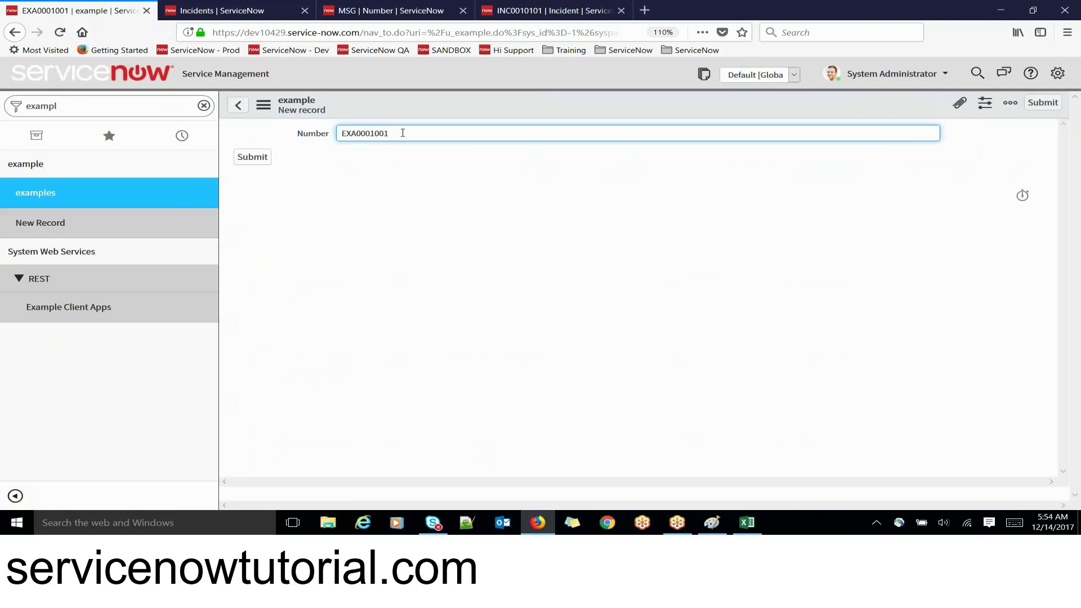
pyautogui.doubleClick(402, 133)
pyautogui.click(402, 133)
pyautogui.doubleClick(363, 136)
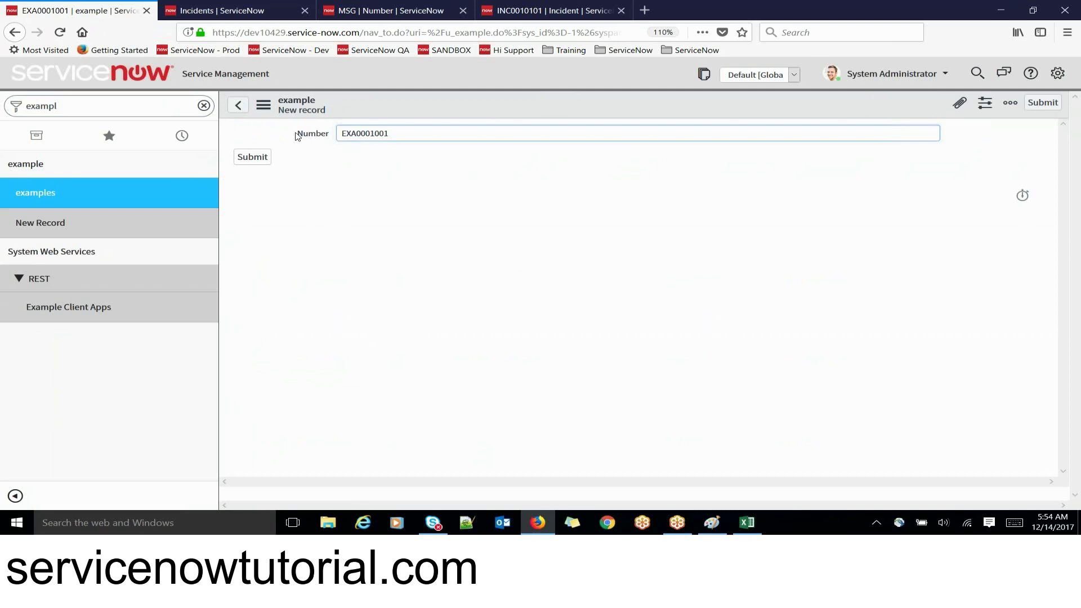
pyautogui.moveTo(297, 133); pyautogui.dragTo(334, 138)
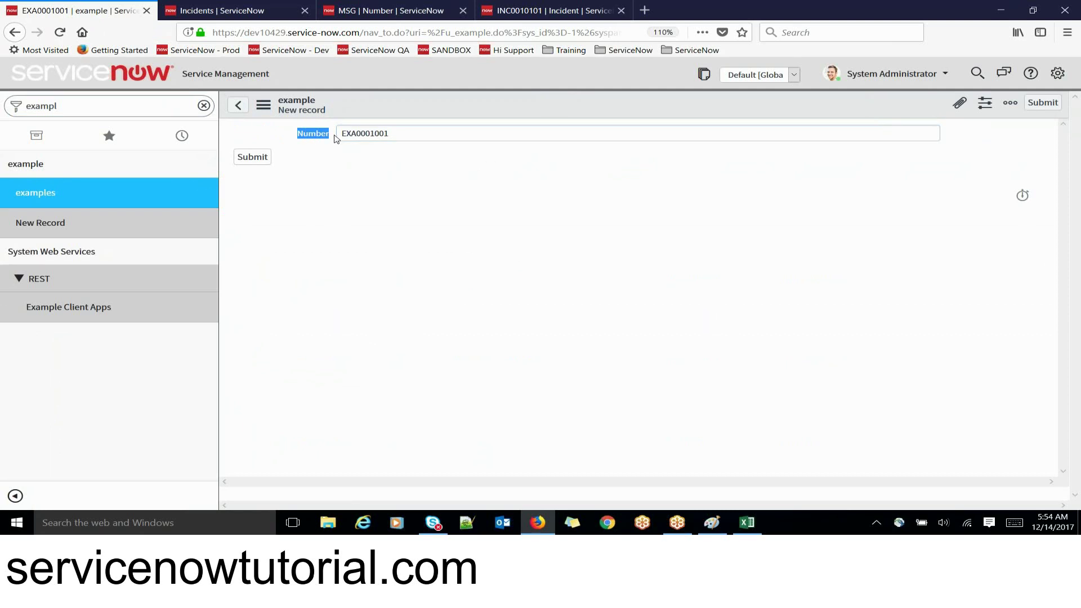
pyautogui.doubleClick(417, 136)
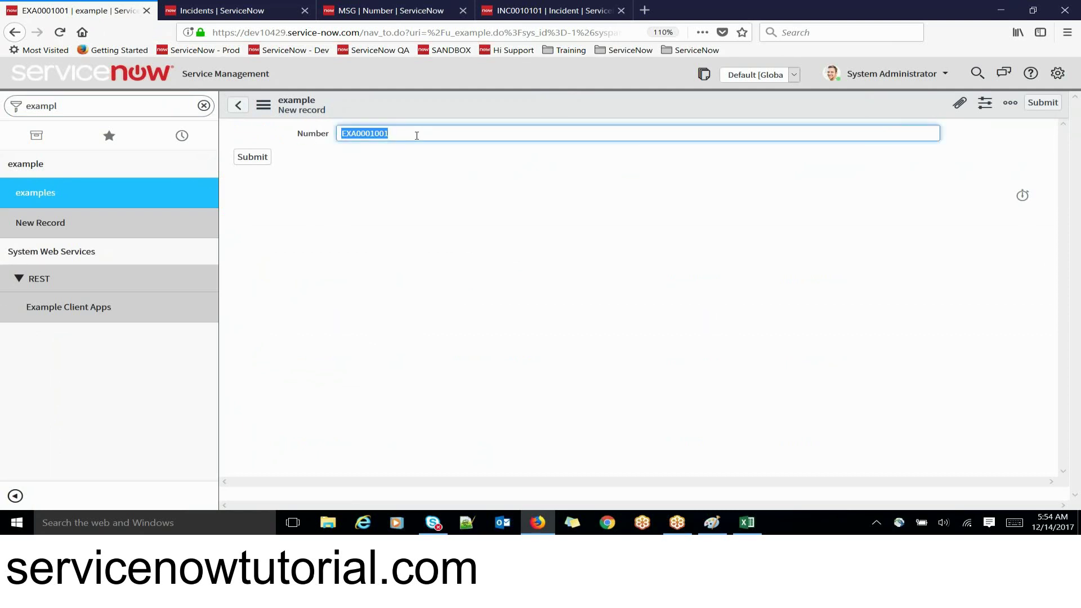
pyautogui.click(349, 178)
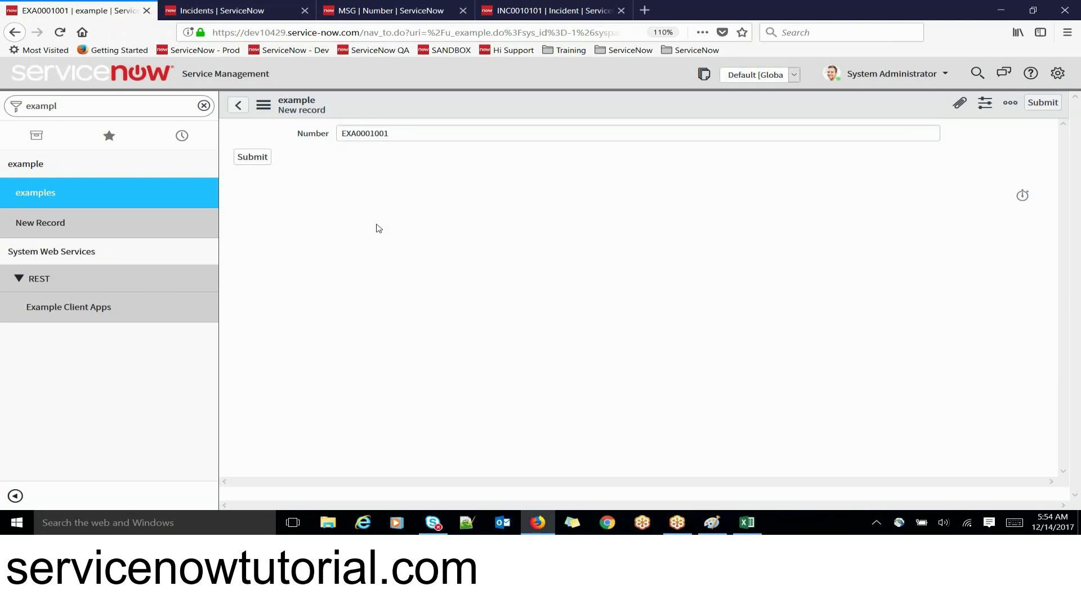
# - Add Created, Created by, Updated, Updated by and Updates to the example form's layout and save it
pyautogui.rightClick(460, 108)
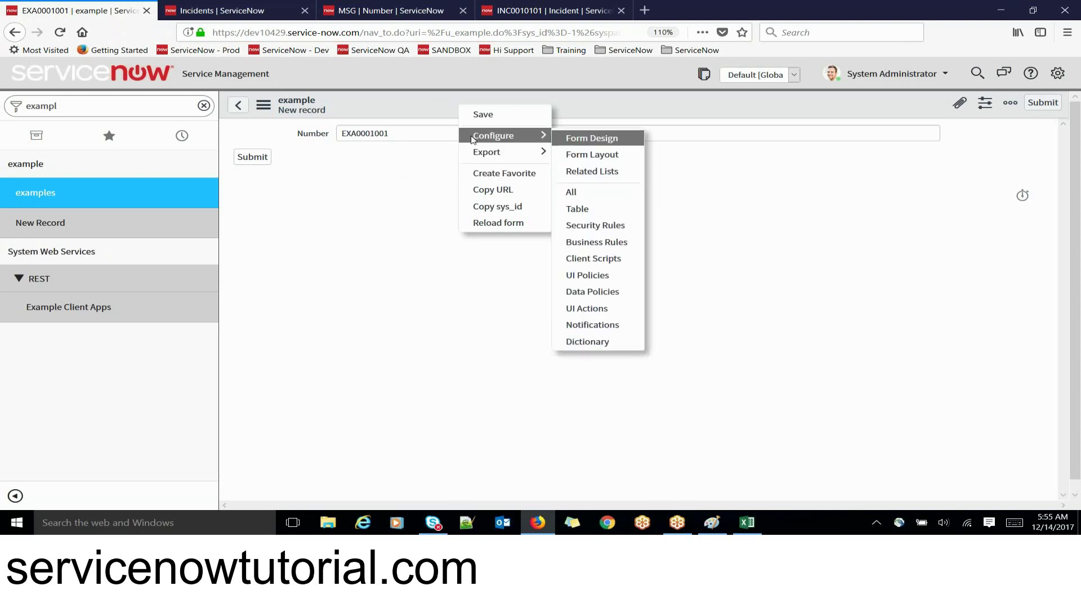
pyautogui.moveTo(487, 140)
pyautogui.click(604, 159)
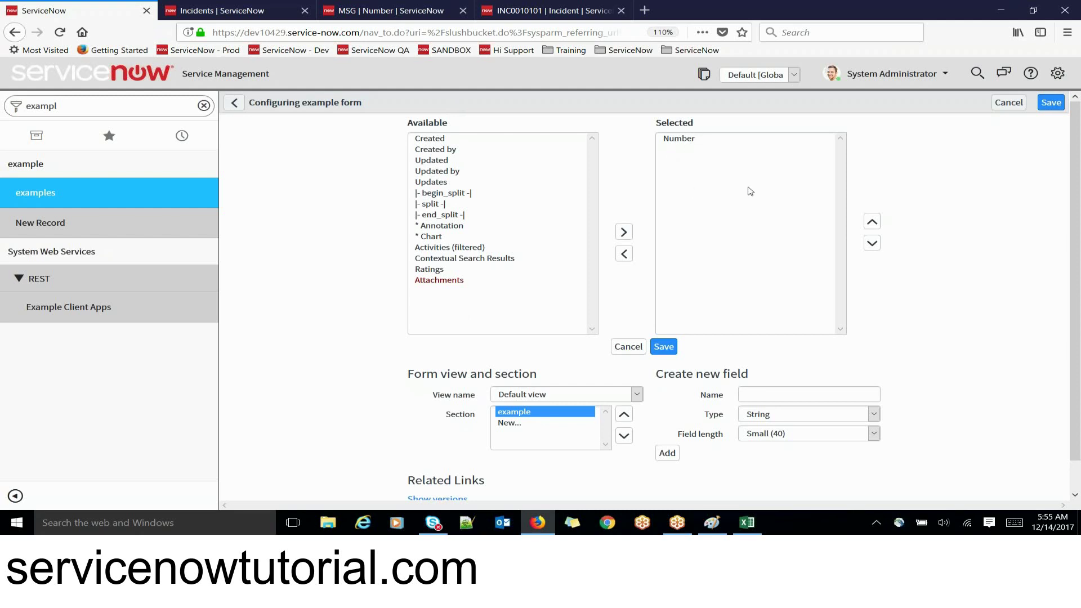
pyautogui.click(443, 183)
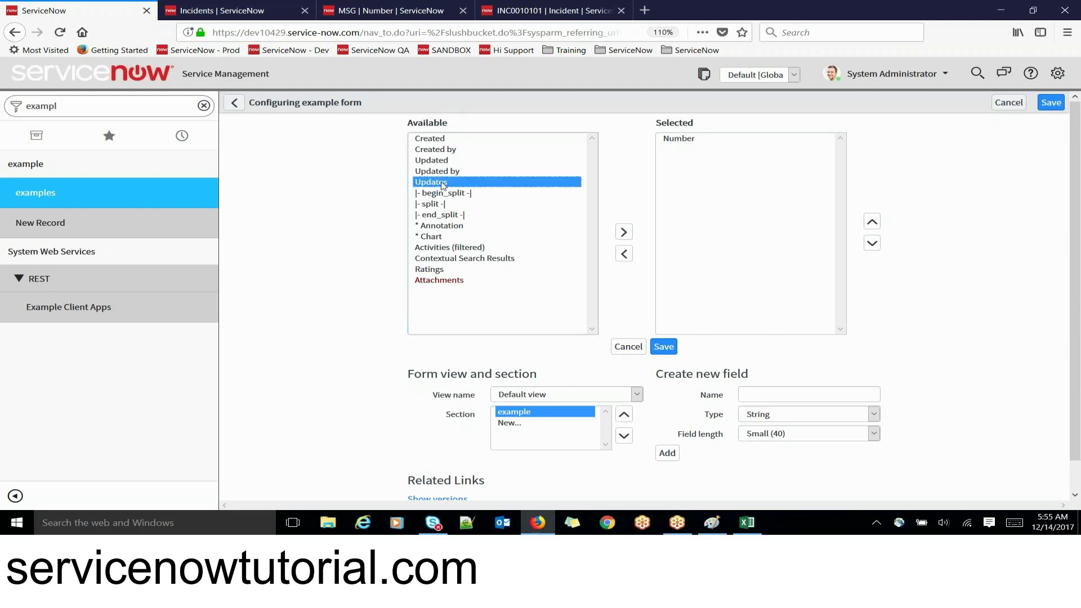
pyautogui.keyDown('shift'); pyautogui.click(427, 140); pyautogui.keyUp('shift')
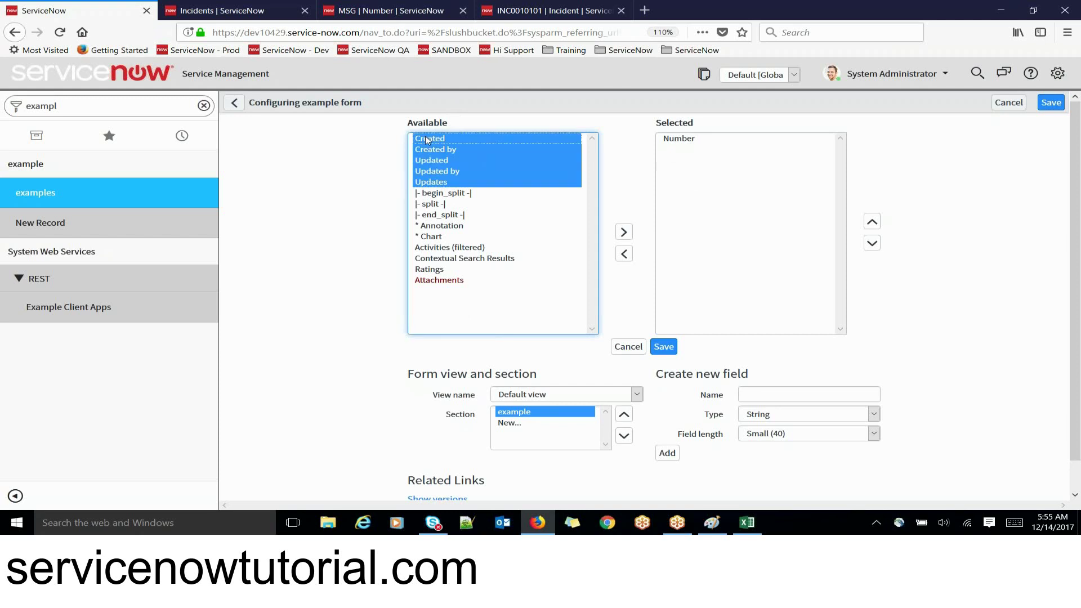
pyautogui.click(624, 233)
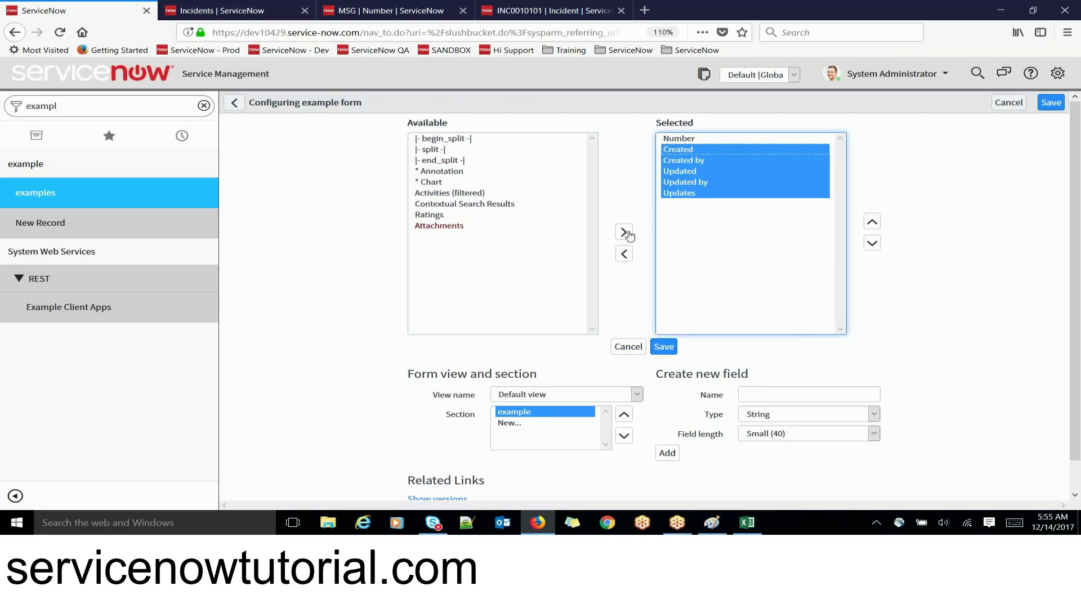
pyautogui.click(664, 348)
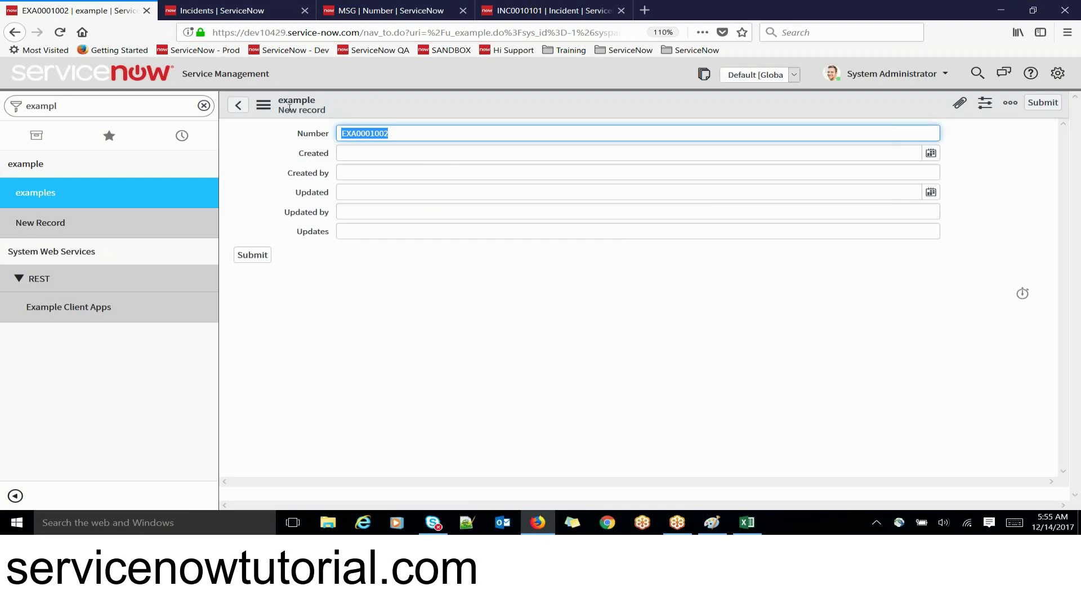
# - Examine the Number field and the added system fields on the example form
pyautogui.click(359, 295)
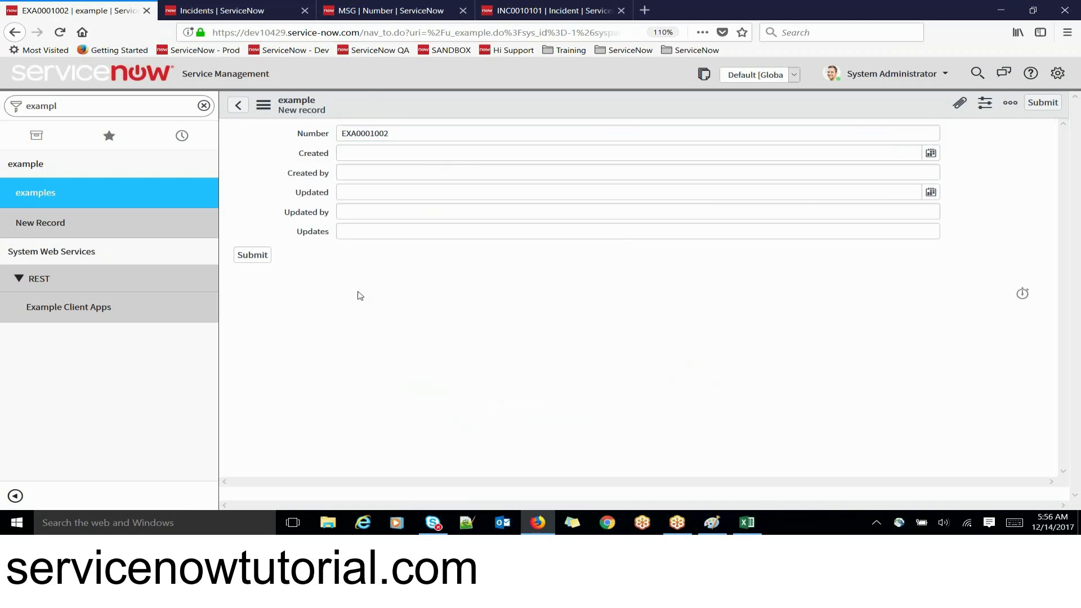
pyautogui.doubleClick(396, 133)
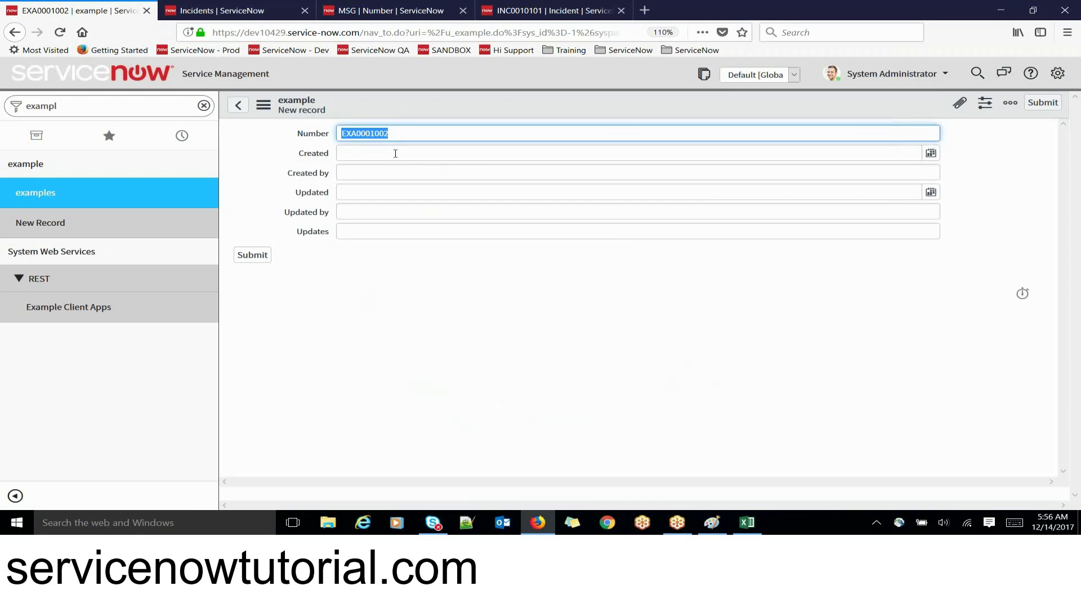
pyautogui.click(395, 153)
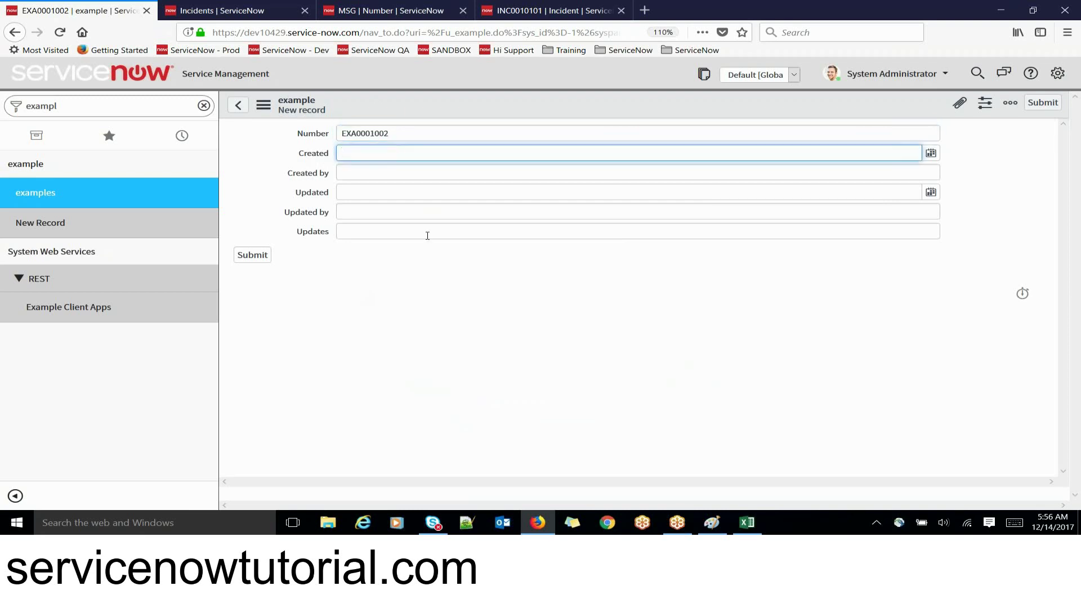
pyautogui.click(425, 305)
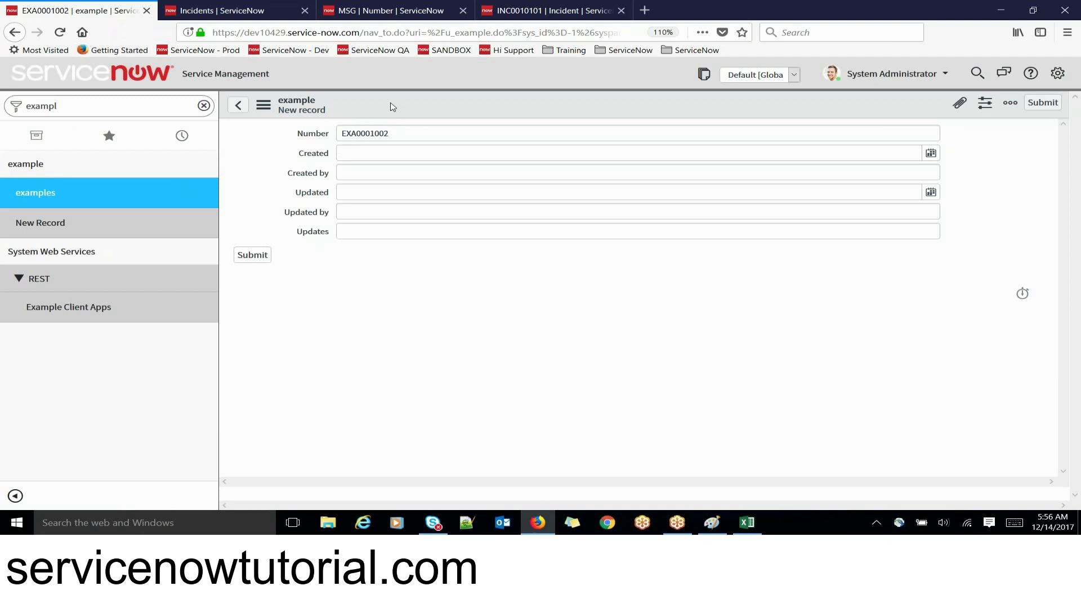
# - Close the other open ServiceNow tabs and clear the navigator filter
pyautogui.click(237, 10)
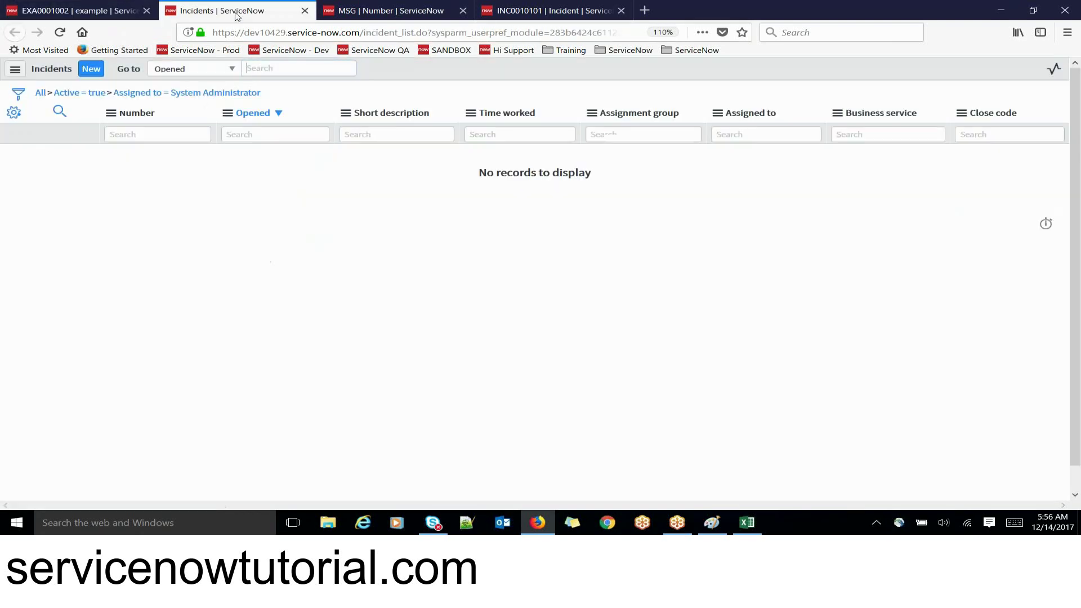
pyautogui.click(304, 11)
pyautogui.click(305, 11)
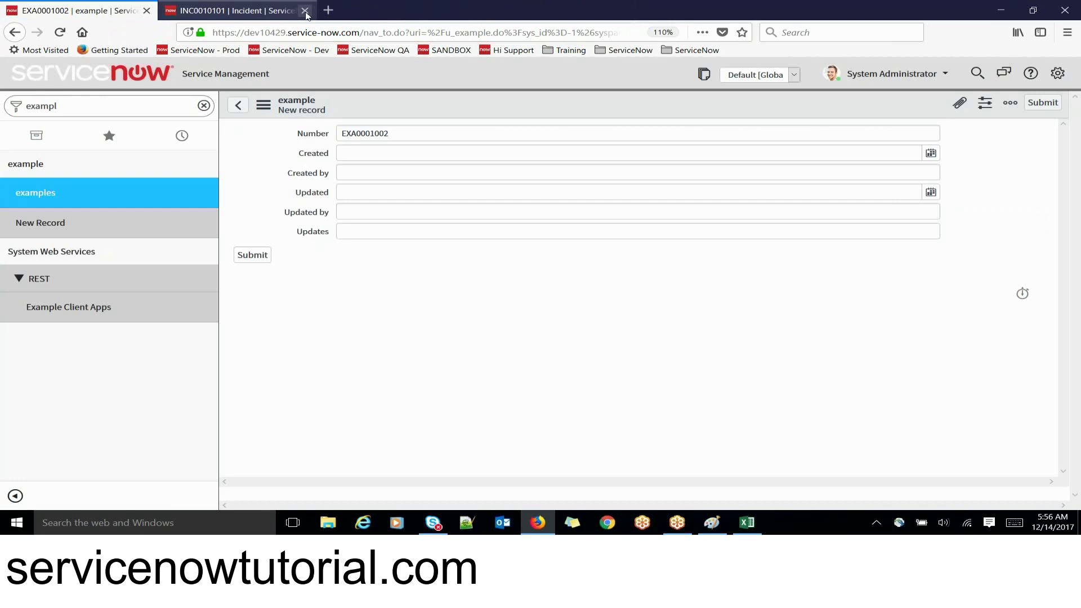
pyautogui.click(304, 11)
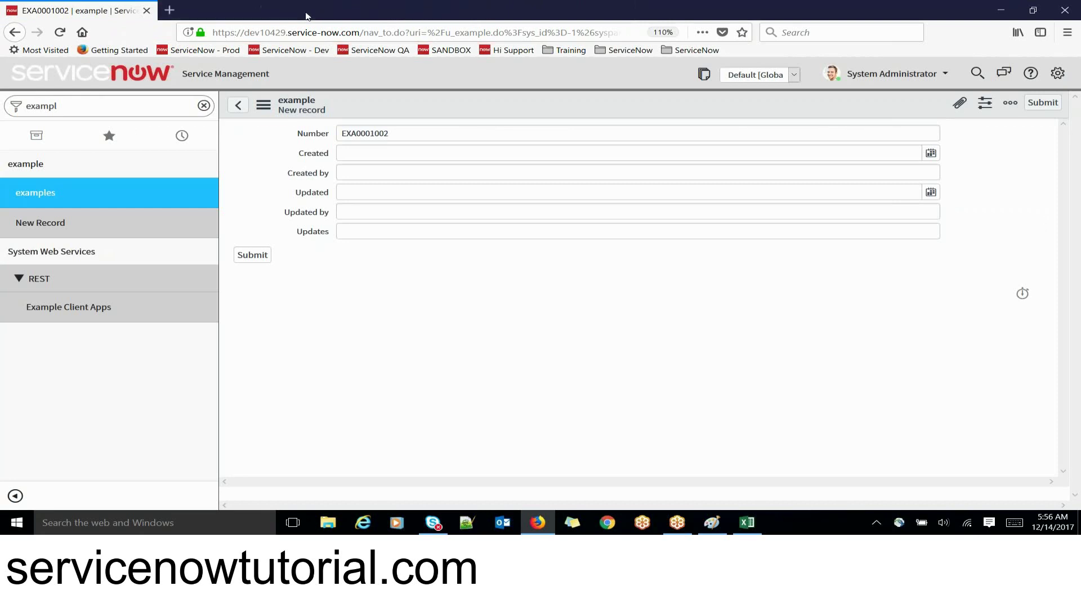
pyautogui.click(204, 106)
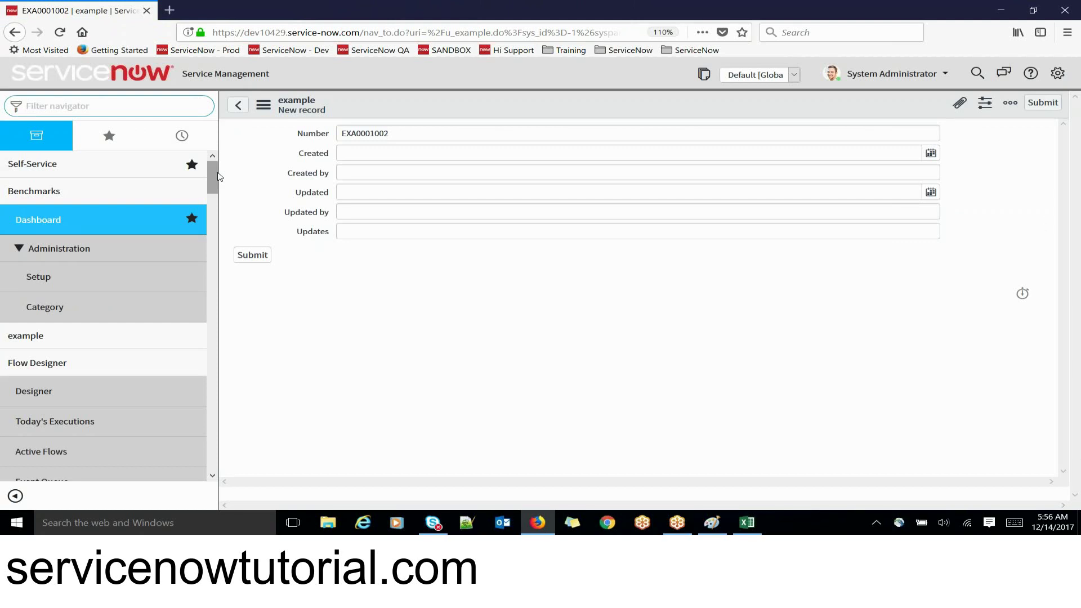